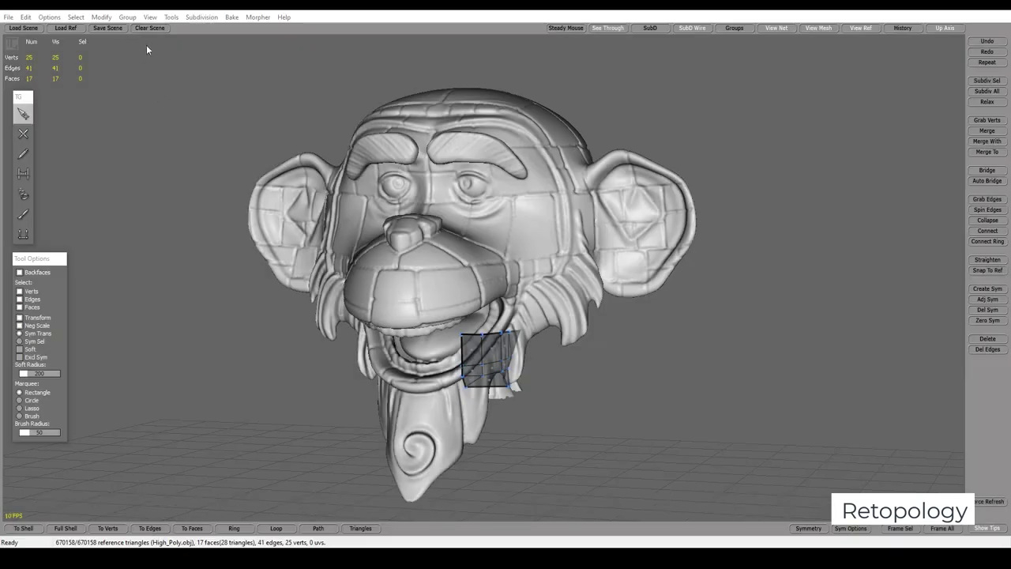
# Orbit and zoom in close on the monkey's face from the front, with the Create tool active
pyautogui.moveTo(645, 224)
pyautogui.mouseDown(button='middle')
pyautogui.moveTo(796, 261)
pyautogui.moveTo(982, 248)
pyautogui.moveTo(641, 261)
pyautogui.moveTo(601, 272)
pyautogui.moveTo(619, 300)
pyautogui.moveTo(654, 314)
pyautogui.moveTo(600, 304)
pyautogui.moveTo(506, 332)
pyautogui.mouseUp(button='middle')
pyautogui.scroll(3, 600, 284)
pyautogui.scroll(-3, 619, 300)
pyautogui.scroll(1, 655, 314)
pyautogui.scroll(2, 588, 302)
pyautogui.scroll(2, 579, 300)
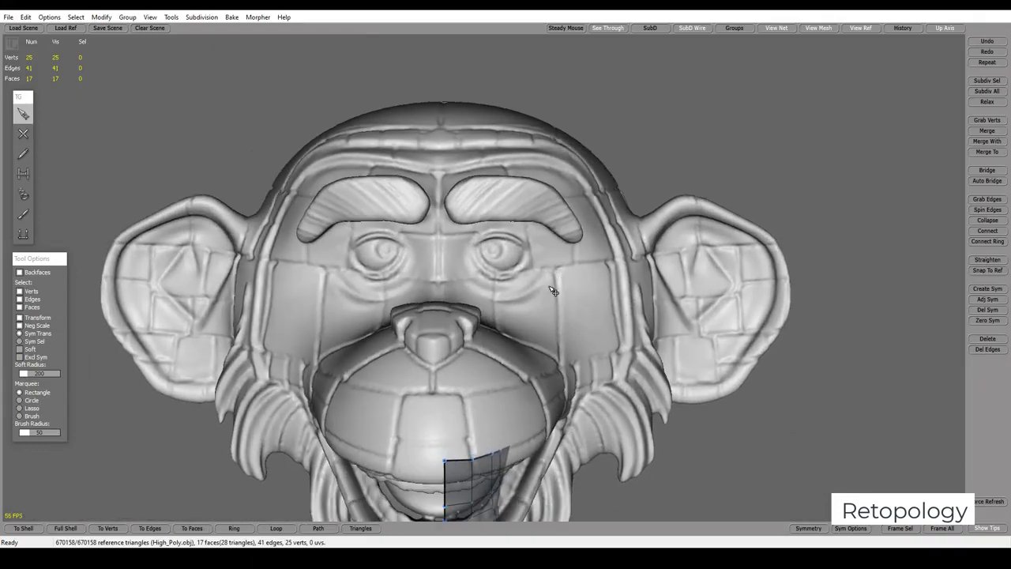
pyautogui.scroll(3, 527, 317)
pyautogui.press('w')
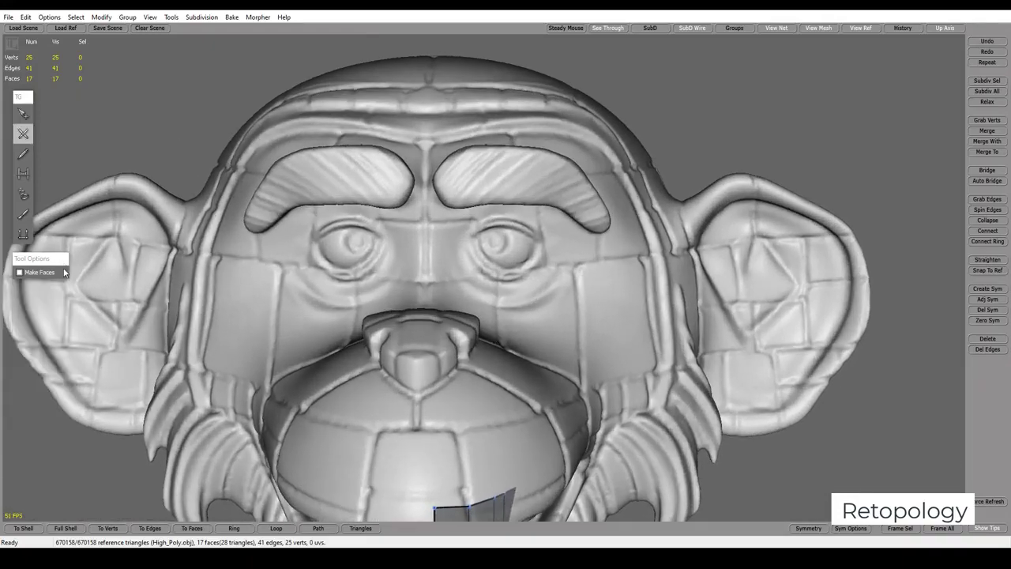
pyautogui.scroll(2, 479, 224)
pyautogui.scroll(1, 474, 227)
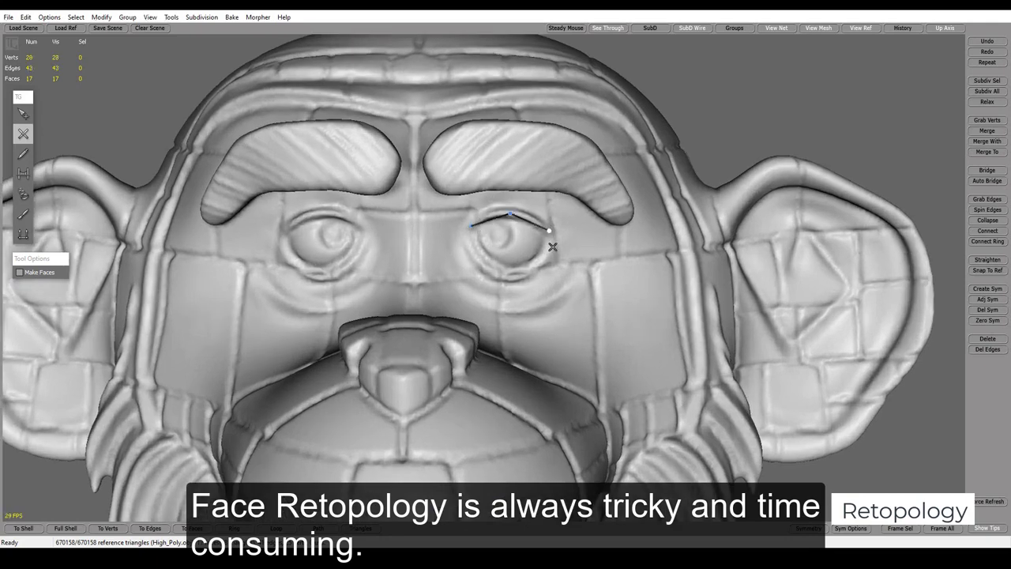
# Close the screen-right eye outline at its outer corner and reshape its lower edge
pyautogui.click(515, 271)
pyautogui.click(470, 229)
pyautogui.press('s')
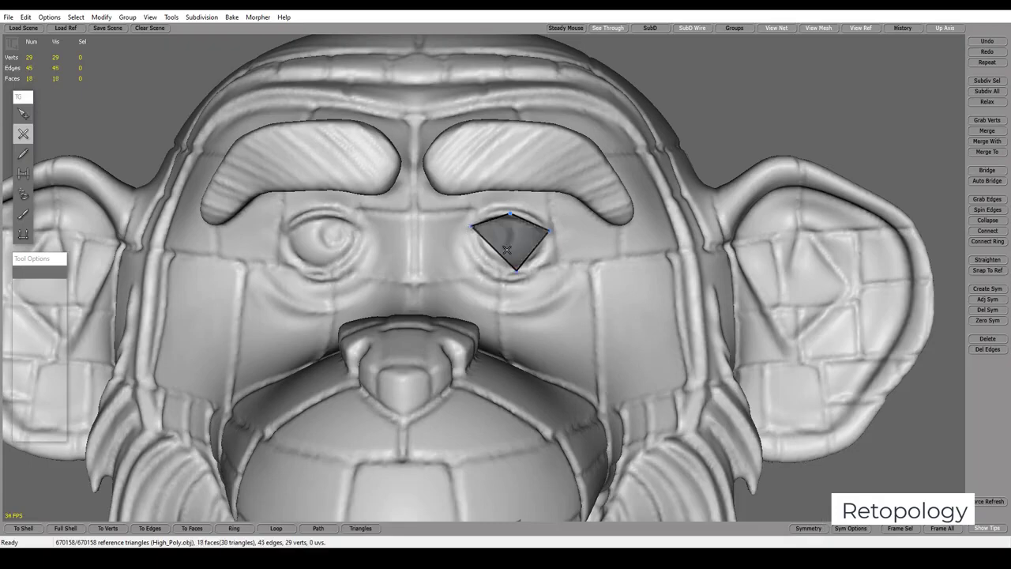
pyautogui.click(514, 273)
pyautogui.press('e')
pyautogui.click(539, 258)
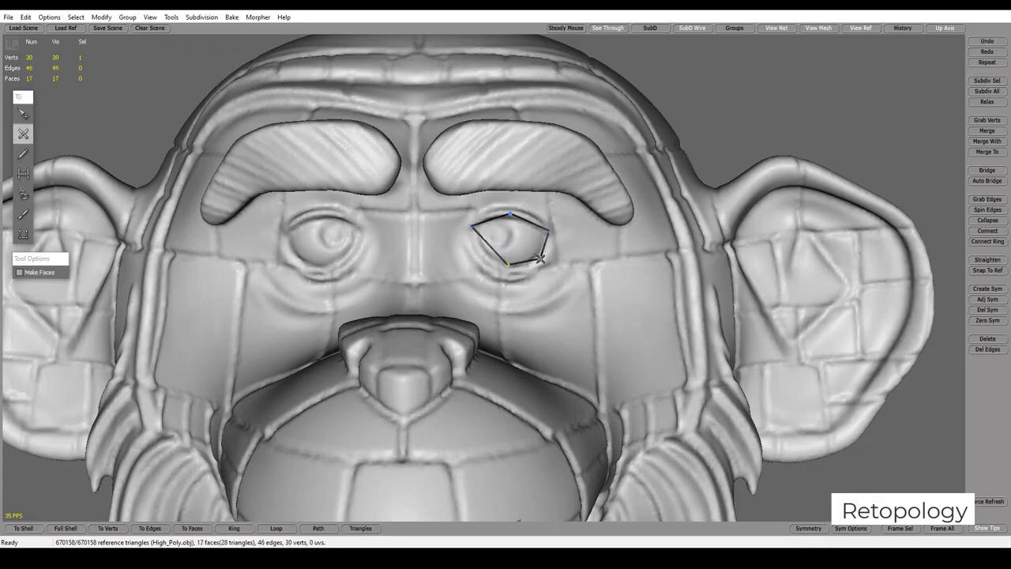
pyautogui.keyDown('ctrl'); pyautogui.keyDown('shift'); pyautogui.click(492, 255); pyautogui.keyUp('shift'); pyautogui.keyUp('ctrl')
# Fan-fill the eye outline with triangular faces
pyautogui.press('s')
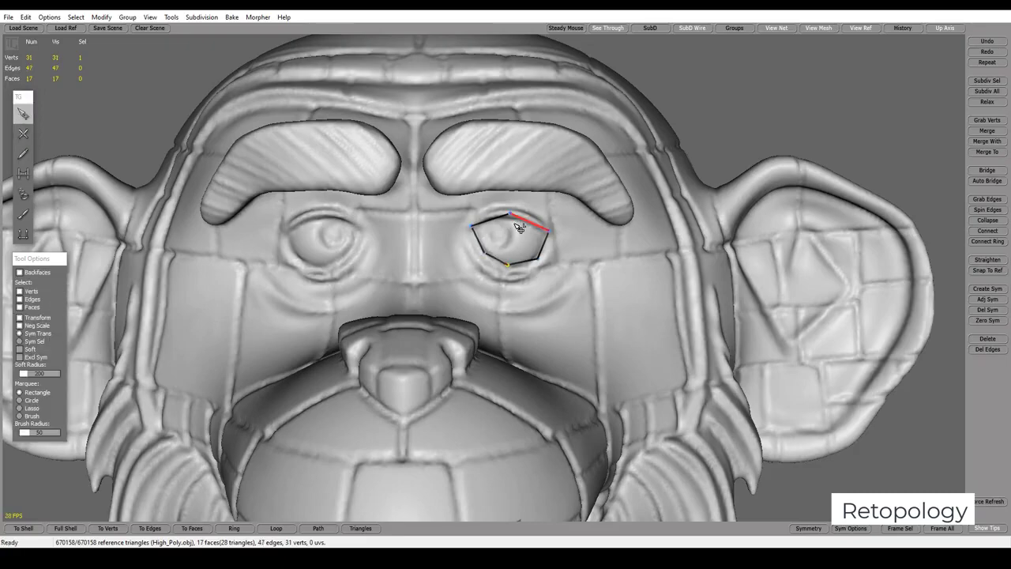
pyautogui.click(490, 220)
pyautogui.moveTo(509, 222)
pyautogui.mouseDown(button='middle')
pyautogui.moveTo(452, 220)
pyautogui.moveTo(576, 237)
pyautogui.moveTo(494, 240)
pyautogui.mouseUp(button='middle')
pyautogui.press('e')
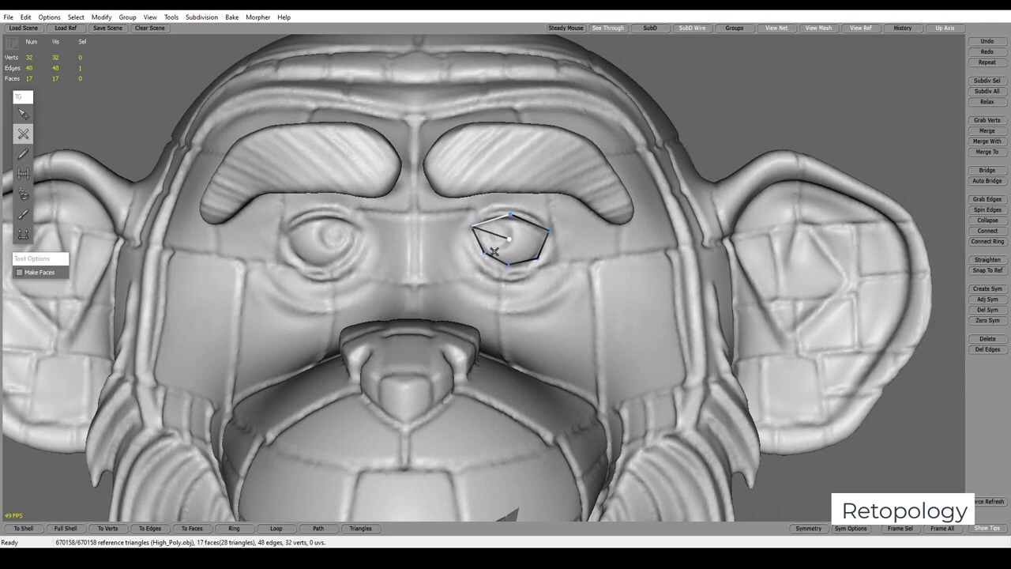
pyautogui.keyDown('ctrl'); pyautogui.click(493, 251); pyautogui.keyUp('ctrl')
pyautogui.press('s')
pyautogui.press('e')
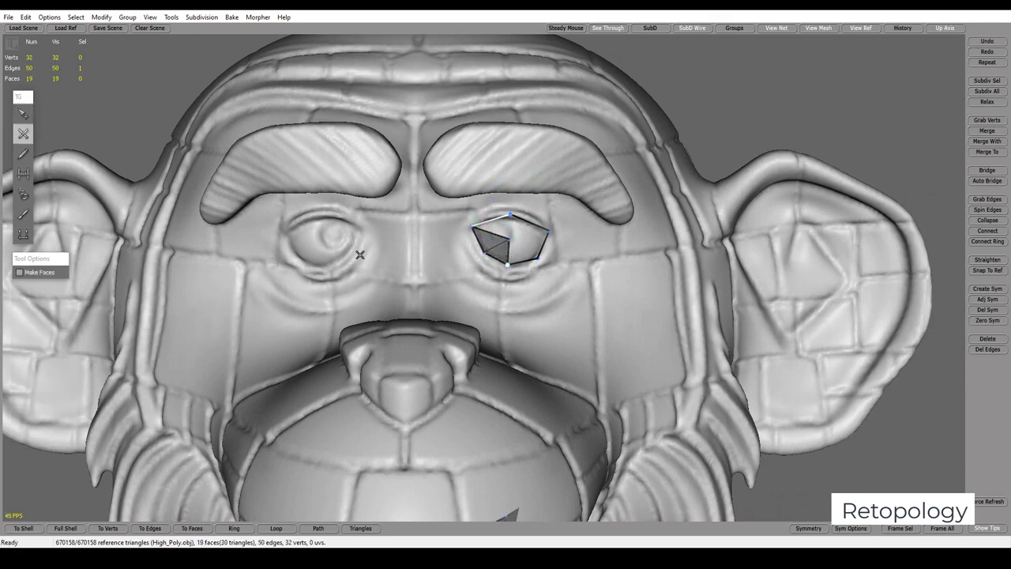
pyautogui.keyDown('ctrl'); pyautogui.click(544, 251); pyautogui.keyUp('ctrl')
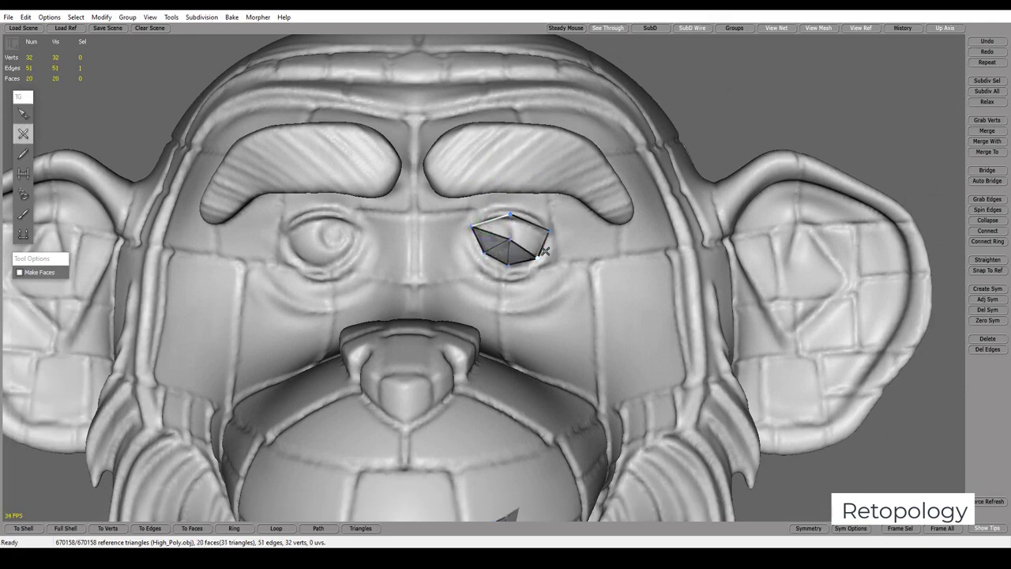
pyautogui.keyDown('ctrl'); pyautogui.click(514, 235); pyautogui.keyUp('ctrl')
pyautogui.keyDown('ctrl'); pyautogui.click(542, 233); pyautogui.keyUp('ctrl')
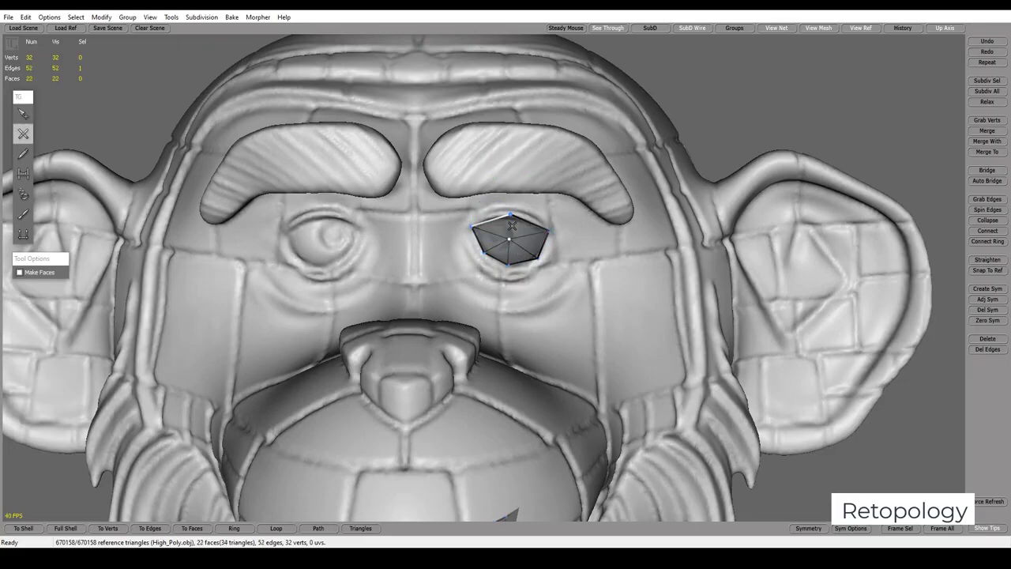
# Undo a stray stretched triangle pulled from the top eye edge
pyautogui.press('s')
pyautogui.press('e')
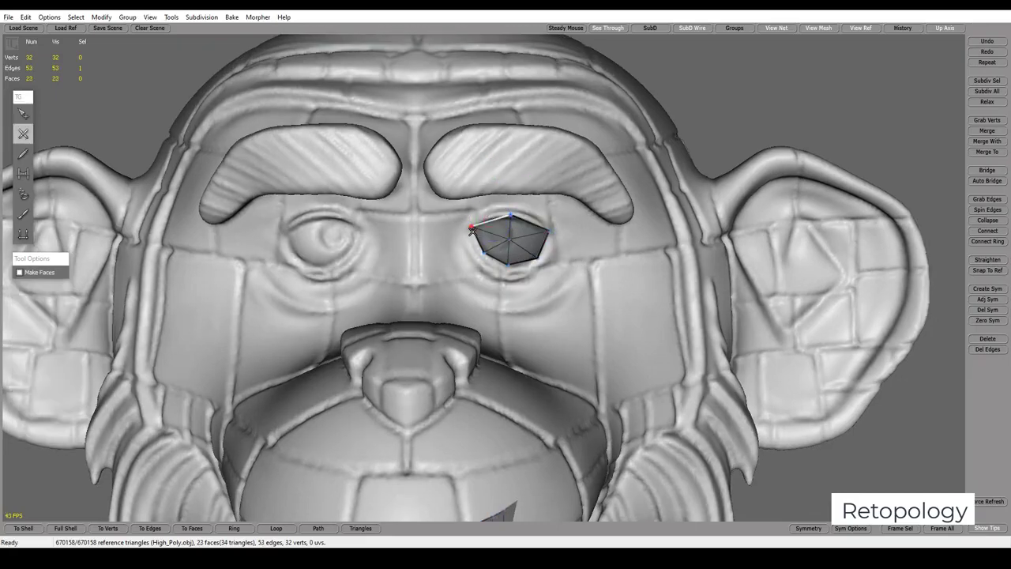
pyautogui.keyDown('ctrl'); pyautogui.moveTo(504, 210); pyautogui.dragTo(423, 218); pyautogui.keyUp('ctrl')
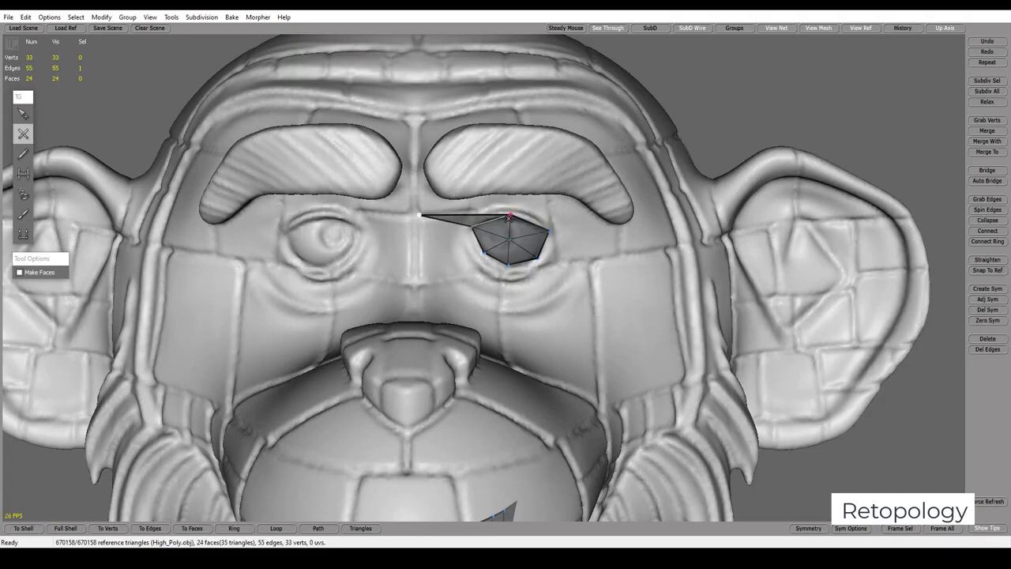
pyautogui.hotkey('ctrl', 'z')
pyautogui.press('s')
pyautogui.press('e')
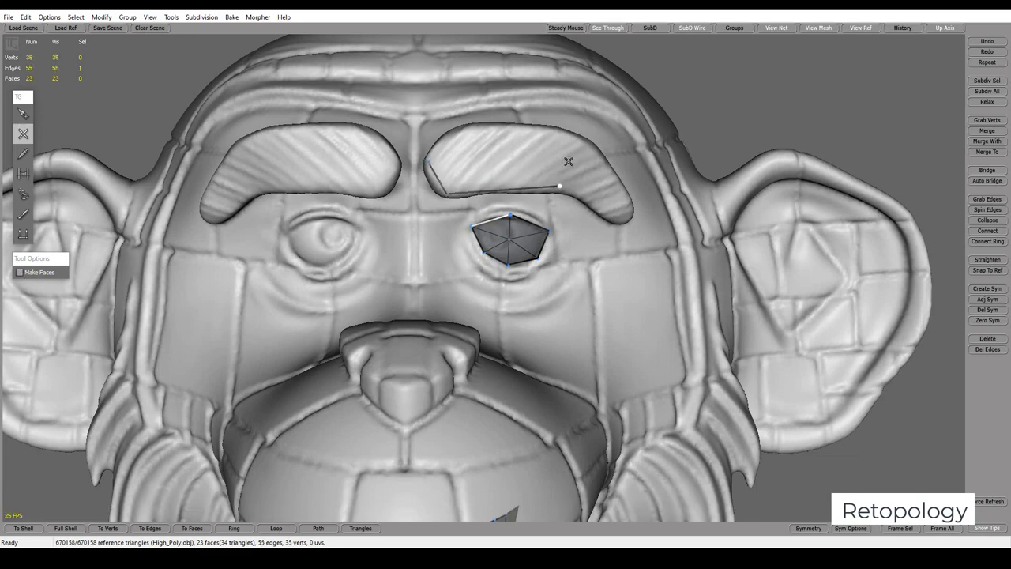
# Place brow corner vertices and fill the brow outline and its tail with faces
pyautogui.click(468, 131)
pyautogui.click(568, 183)
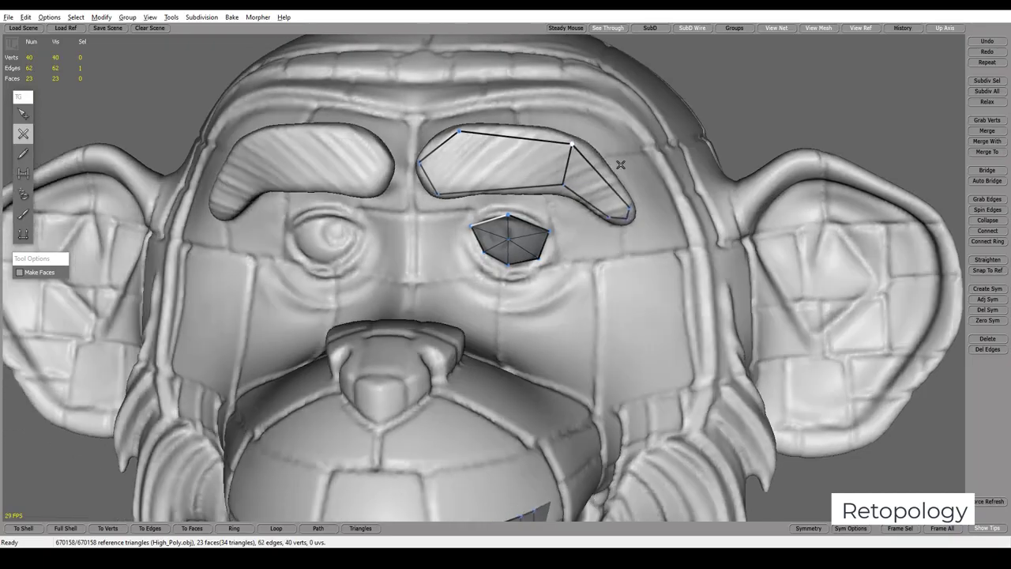
pyautogui.moveTo(643, 162); pyautogui.dragTo(624, 165, button='middle')
pyautogui.press('q')
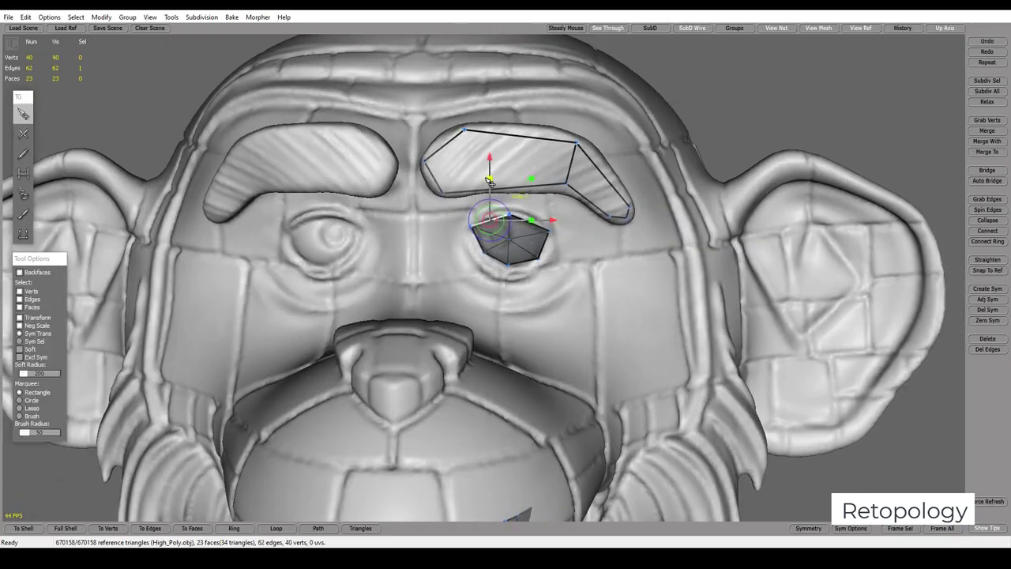
pyautogui.press('w')
pyautogui.click(462, 145)
pyautogui.press('q')
pyautogui.press('w')
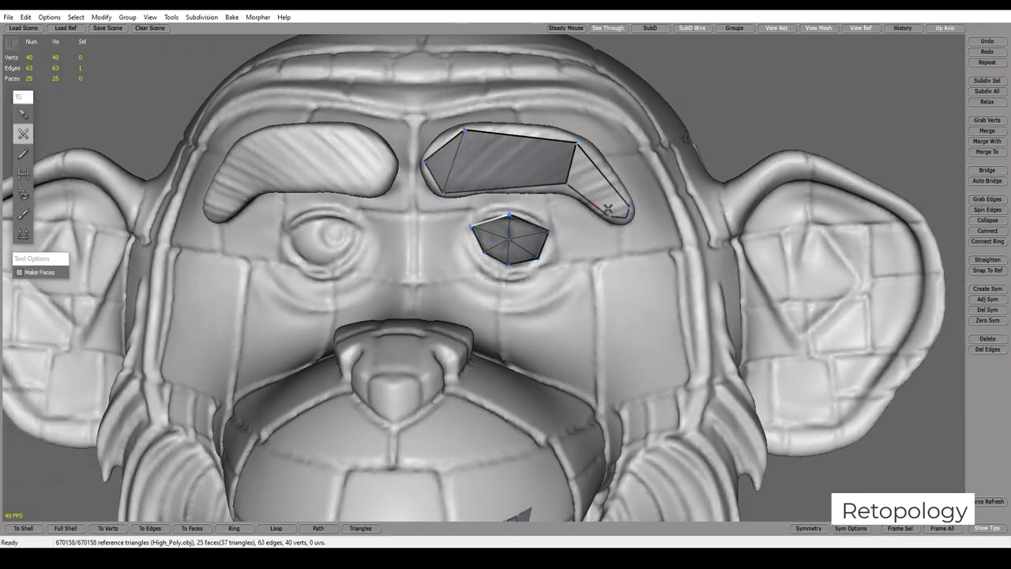
pyautogui.click(620, 209)
# Extrude and merge quads along the brow's lower edge
pyautogui.moveTo(620, 210)
pyautogui.mouseDown(button='middle')
pyautogui.moveTo(624, 103)
pyautogui.moveTo(505, 160)
pyautogui.mouseUp(button='middle')
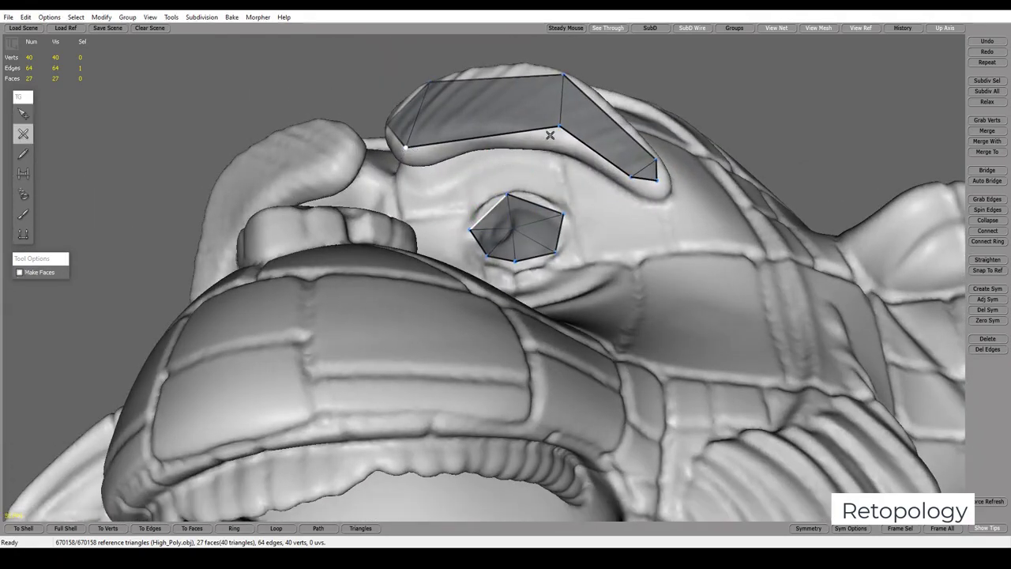
pyautogui.moveTo(549, 135)
pyautogui.mouseDown()
pyautogui.moveTo(557, 153)
pyautogui.moveTo(536, 152)
pyautogui.mouseUp()
pyautogui.moveTo(508, 158); pyautogui.dragTo(500, 140, button='middle')
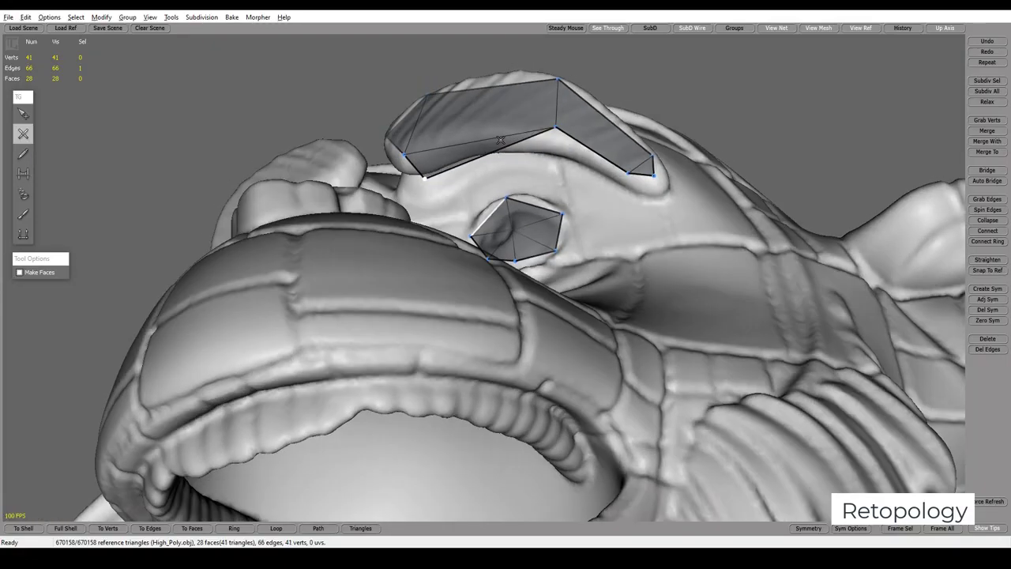
pyautogui.moveTo(515, 145); pyautogui.dragTo(547, 154)
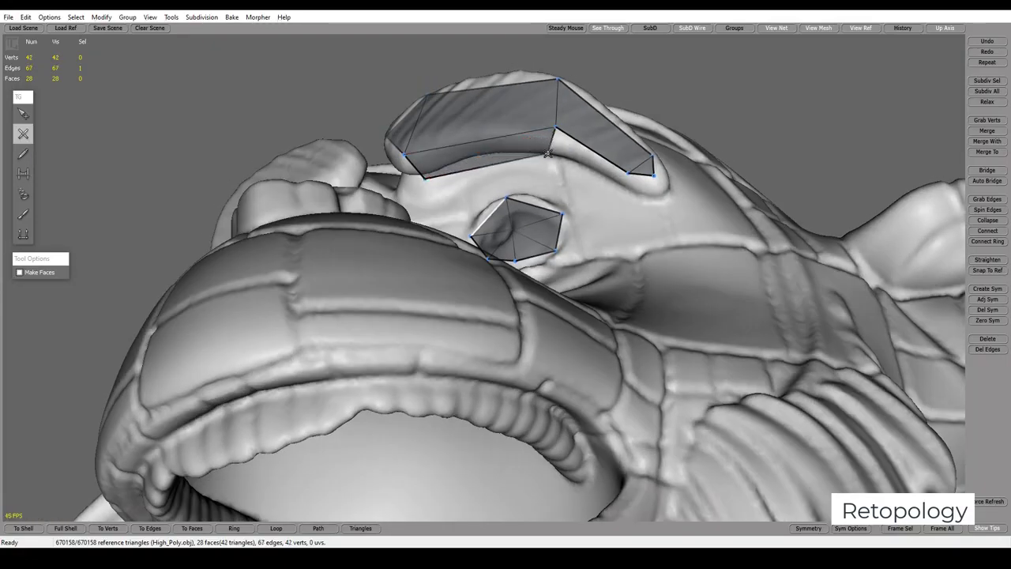
pyautogui.moveTo(623, 178); pyautogui.dragTo(631, 195)
pyautogui.click(663, 195)
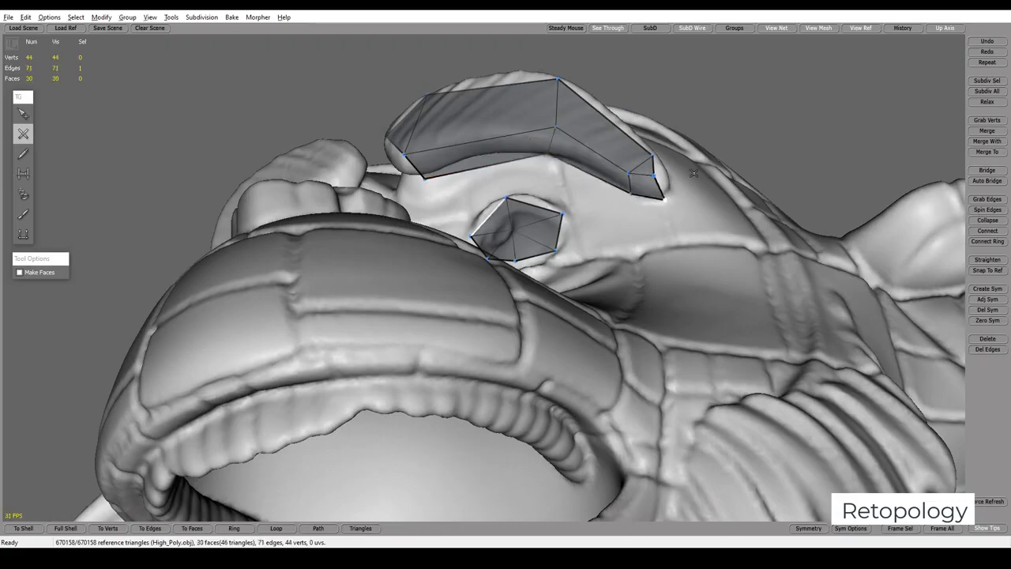
# Add faces at the brow tip and along the brow strip
pyautogui.moveTo(664, 198); pyautogui.dragTo(526, 181, button='middle')
pyautogui.click(612, 206)
pyautogui.moveTo(526, 181); pyautogui.dragTo(544, 161)
pyautogui.moveTo(543, 161)
pyautogui.mouseDown(button='middle')
pyautogui.moveTo(576, 188)
pyautogui.moveTo(541, 205)
pyautogui.mouseUp(button='middle')
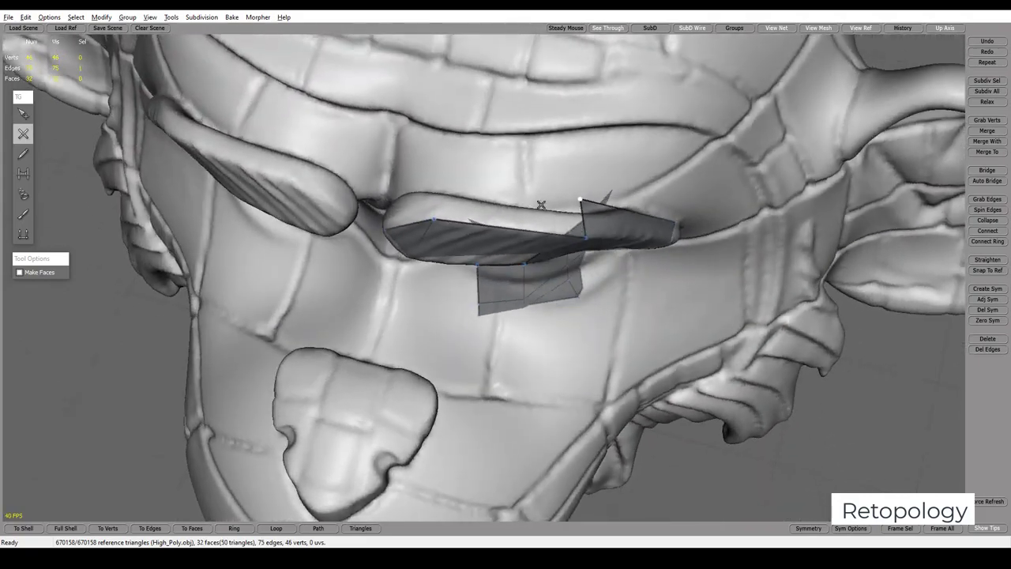
pyautogui.click(444, 211)
pyautogui.moveTo(444, 211)
pyautogui.mouseDown(button='middle')
pyautogui.moveTo(527, 213)
pyautogui.moveTo(470, 130)
pyautogui.moveTo(414, 175)
pyautogui.moveTo(402, 163)
pyautogui.moveTo(384, 187)
pyautogui.mouseUp(button='middle')
pyautogui.click(519, 209)
pyautogui.click(470, 130)
# Split the brow's top edge, move its midpoint onto the brow outline, and add a face
pyautogui.press('s')
pyautogui.press('e')
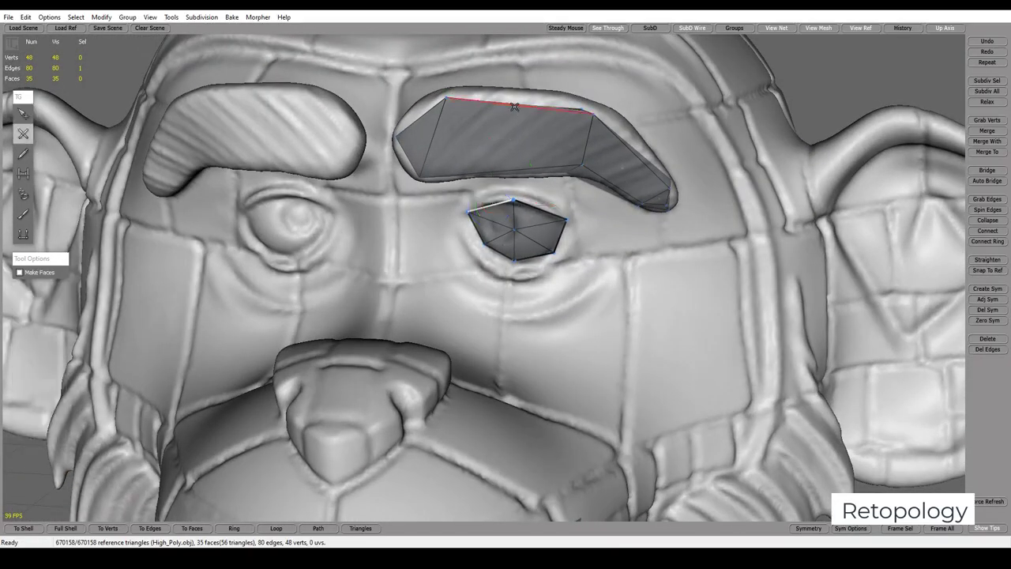
pyautogui.click(514, 106)
pyautogui.moveTo(515, 106)
pyautogui.mouseDown(button='middle')
pyautogui.moveTo(506, 211)
pyautogui.moveTo(500, 187)
pyautogui.moveTo(524, 179)
pyautogui.moveTo(498, 110)
pyautogui.mouseUp(button='middle')
pyautogui.click(500, 187)
pyautogui.press('s')
pyautogui.moveTo(510, 110); pyautogui.dragTo(512, 93)
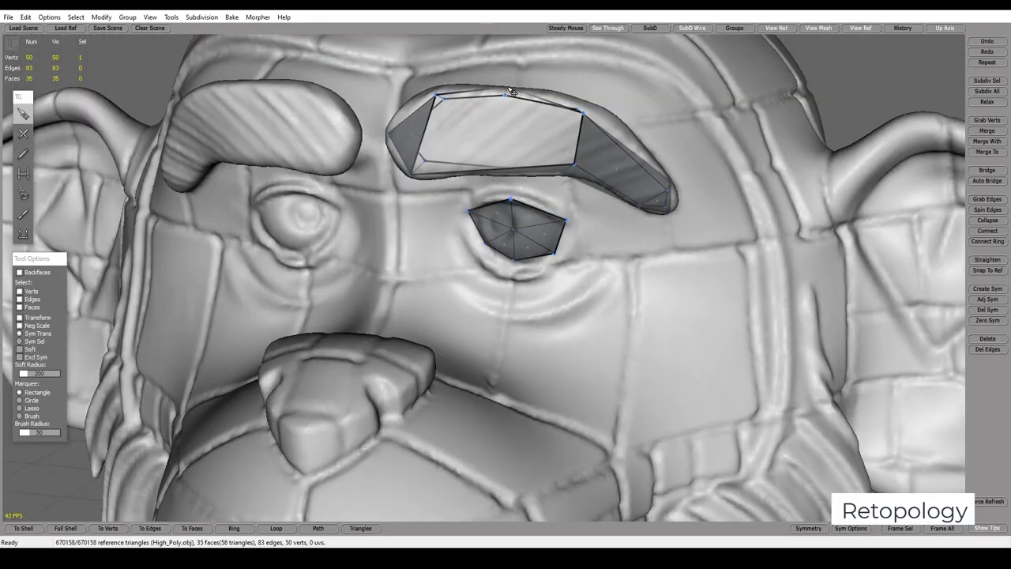
pyautogui.moveTo(512, 93)
pyautogui.mouseDown(button='middle')
pyautogui.moveTo(588, 127)
pyautogui.moveTo(404, 135)
pyautogui.moveTo(354, 166)
pyautogui.moveTo(560, 124)
pyautogui.moveTo(641, 88)
pyautogui.moveTo(524, 142)
pyautogui.moveTo(530, 102)
pyautogui.mouseUp(button='middle')
pyautogui.click(557, 117)
pyautogui.press('e')
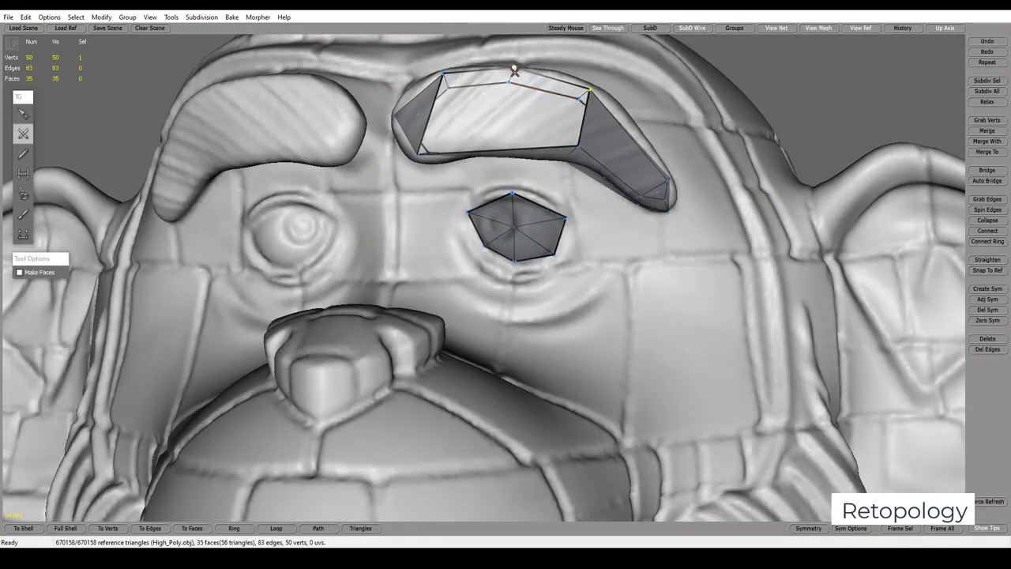
pyautogui.click(512, 150)
pyautogui.moveTo(514, 154); pyautogui.dragTo(500, 156, button='middle')
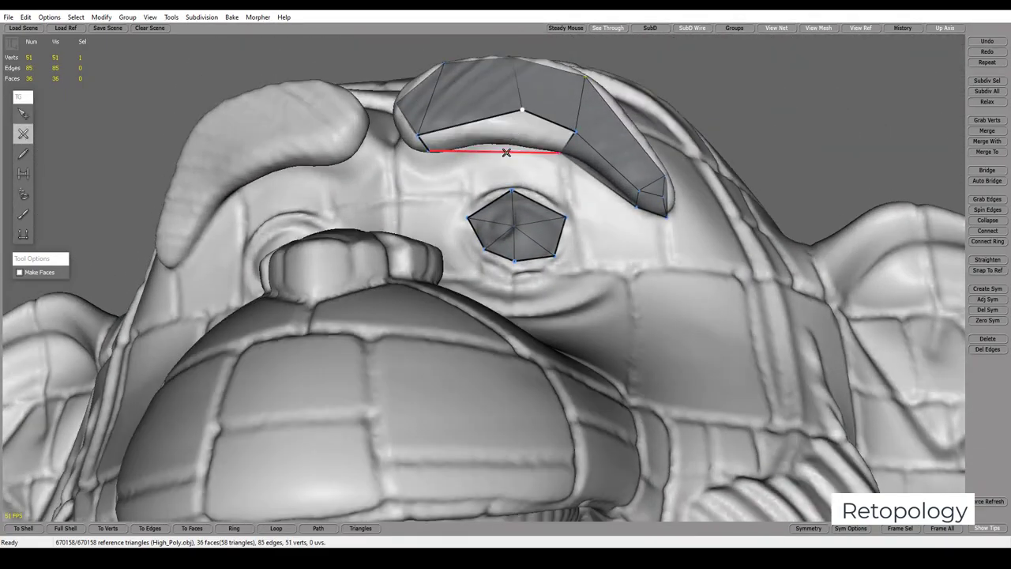
# Fill the brow's lower gap and inner corner, snapping the inner vertex onto the brow edge
pyautogui.click(507, 153)
pyautogui.press('s')
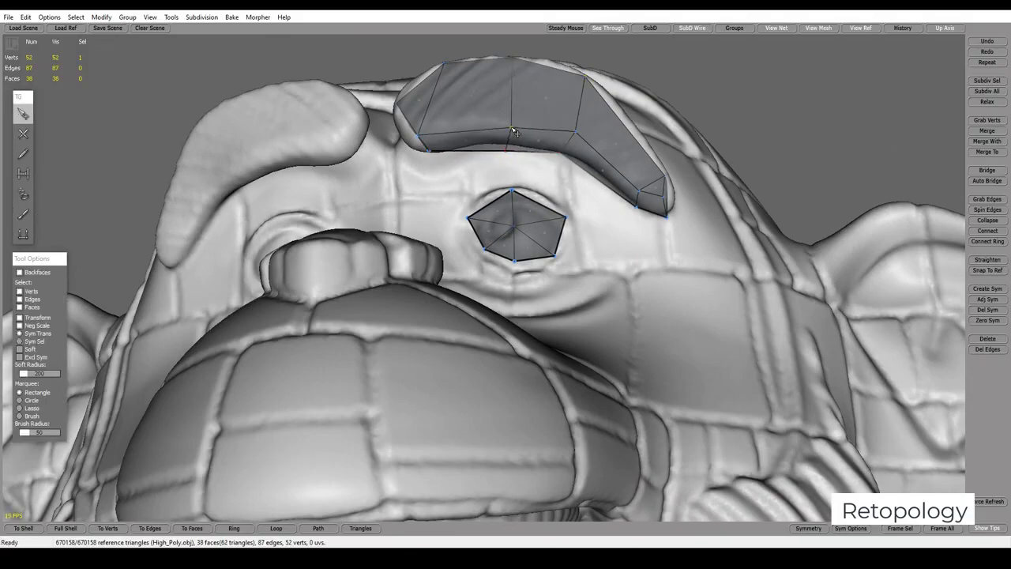
pyautogui.moveTo(514, 131); pyautogui.dragTo(474, 126, button='middle')
pyautogui.press('e')
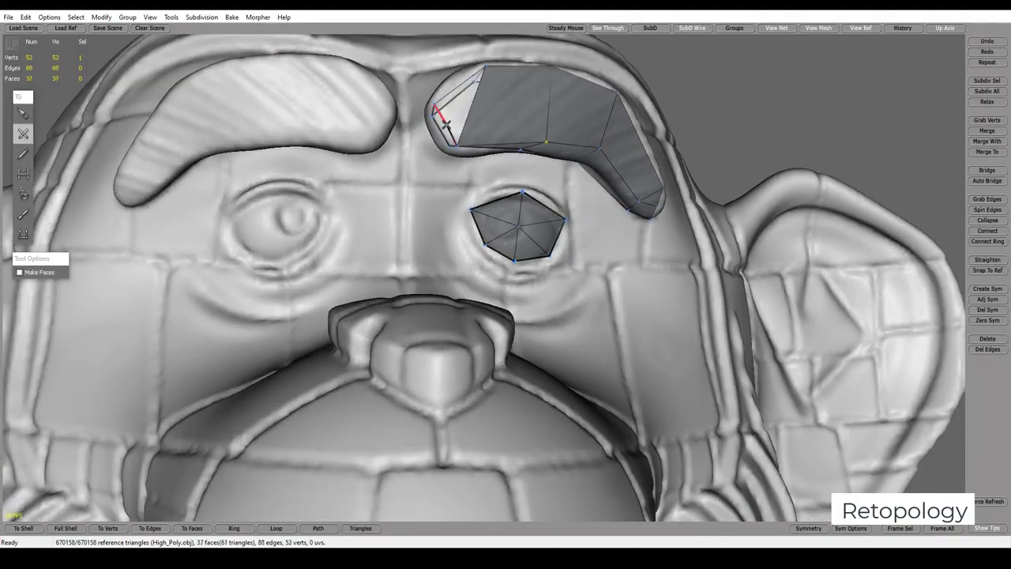
pyautogui.click(442, 126)
pyautogui.moveTo(476, 147)
pyautogui.mouseDown(button='middle')
pyautogui.moveTo(550, 128)
pyautogui.moveTo(473, 138)
pyautogui.mouseUp(button='middle')
pyautogui.click(499, 119)
pyautogui.press('s')
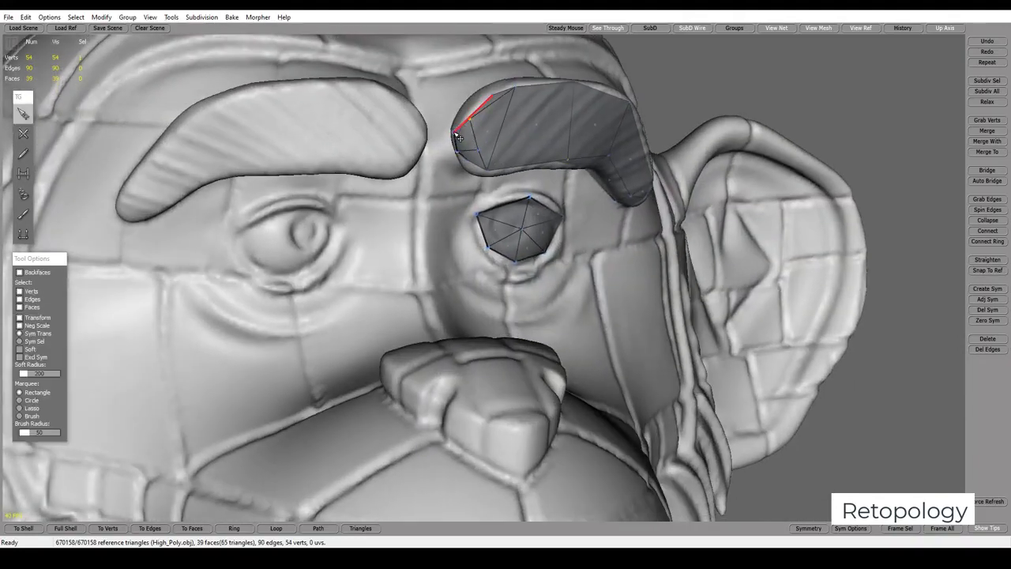
pyautogui.moveTo(458, 138); pyautogui.dragTo(455, 117)
# Add a vertex at the brow strip's outer tip, linking it to the eye's top vertex
pyautogui.moveTo(487, 120)
pyautogui.mouseDown(button='middle')
pyautogui.moveTo(465, 156)
pyautogui.moveTo(462, 108)
pyautogui.moveTo(593, 130)
pyautogui.moveTo(627, 104)
pyautogui.moveTo(597, 135)
pyautogui.moveTo(650, 154)
pyautogui.mouseUp(button='middle')
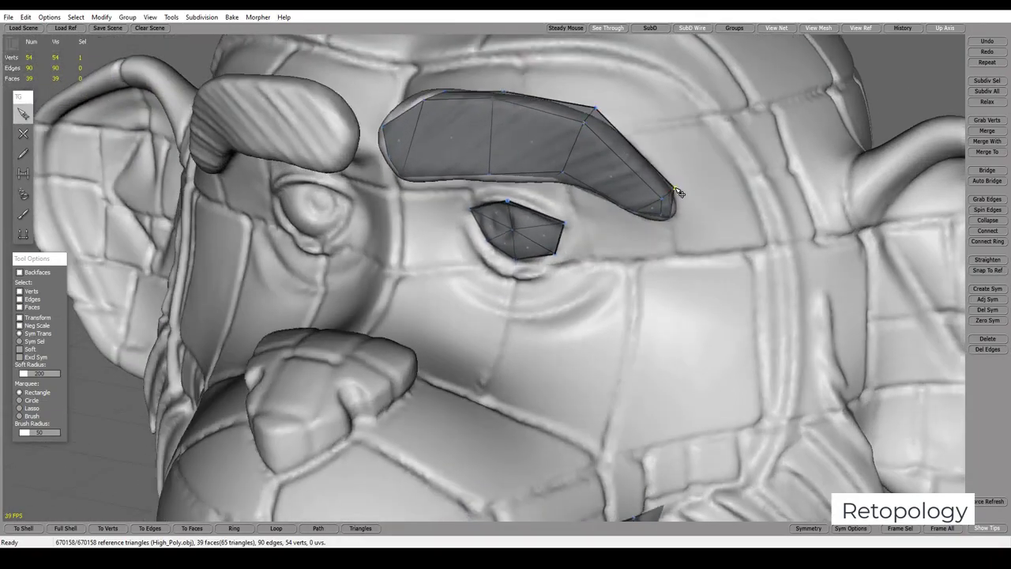
pyautogui.moveTo(679, 193)
pyautogui.mouseDown(button='middle')
pyautogui.moveTo(700, 195)
pyautogui.moveTo(672, 198)
pyautogui.mouseUp(button='middle')
pyautogui.click(678, 233)
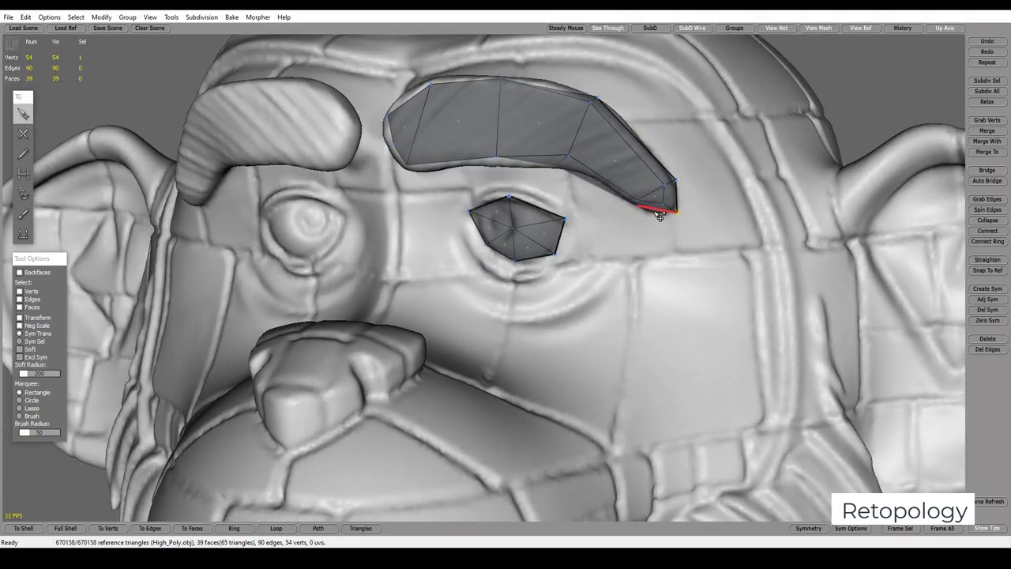
pyautogui.press('w')
pyautogui.moveTo(670, 227)
pyautogui.mouseDown(button='middle')
pyautogui.moveTo(663, 216)
pyautogui.moveTo(688, 217)
pyautogui.moveTo(668, 194)
pyautogui.mouseUp(button='middle')
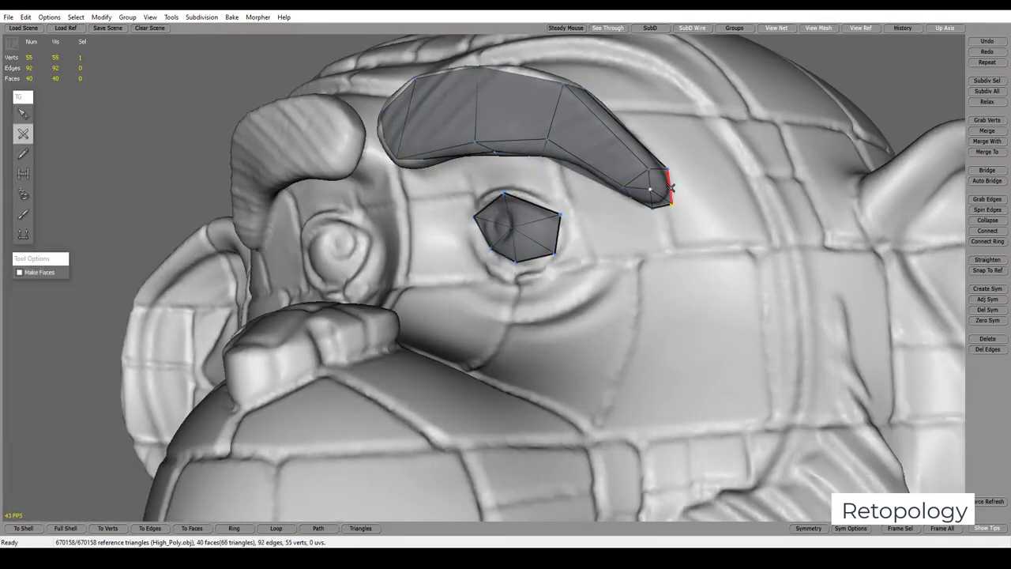
pyautogui.click(669, 187)
pyautogui.moveTo(673, 188)
pyautogui.mouseDown(button='middle')
pyautogui.moveTo(722, 271)
pyautogui.moveTo(760, 197)
pyautogui.moveTo(531, 163)
pyautogui.moveTo(443, 130)
pyautogui.moveTo(457, 130)
pyautogui.moveTo(474, 102)
pyautogui.moveTo(535, 110)
pyautogui.moveTo(589, 95)
pyautogui.moveTo(601, 102)
pyautogui.moveTo(506, 103)
pyautogui.moveTo(469, 117)
pyautogui.moveTo(458, 169)
pyautogui.moveTo(453, 153)
pyautogui.moveTo(487, 153)
pyautogui.moveTo(448, 127)
pyautogui.moveTo(474, 153)
pyautogui.moveTo(447, 201)
pyautogui.moveTo(485, 169)
pyautogui.moveTo(495, 182)
pyautogui.moveTo(504, 174)
pyautogui.mouseUp(button='middle')
pyautogui.press('1')
# Connect the brow's lower edge to the pentagon's top vertex and add a quad left of it
pyautogui.press('q')
pyautogui.click(512, 190)
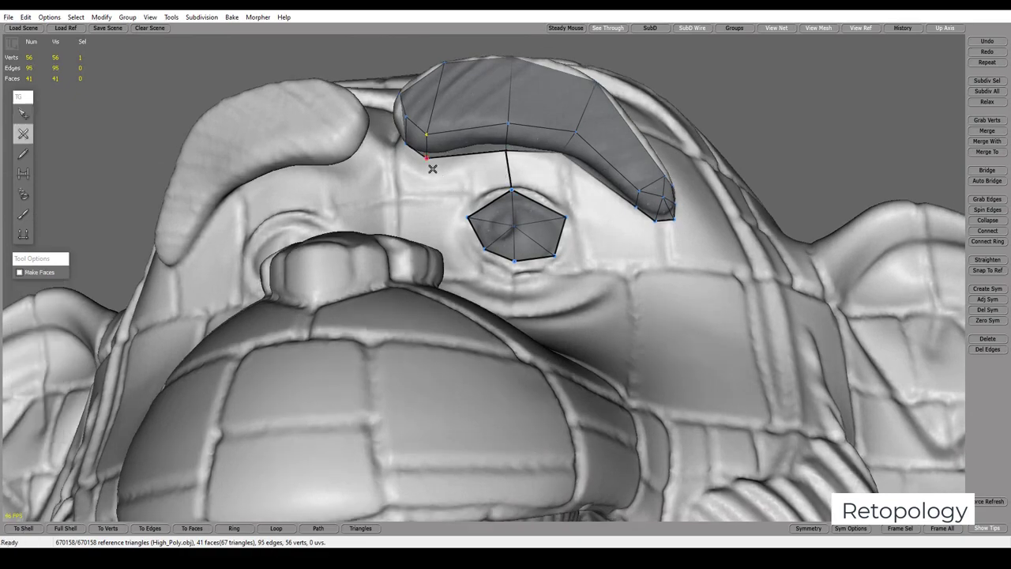
pyautogui.moveTo(430, 166); pyautogui.dragTo(463, 214, button='middle')
pyautogui.click(387, 211)
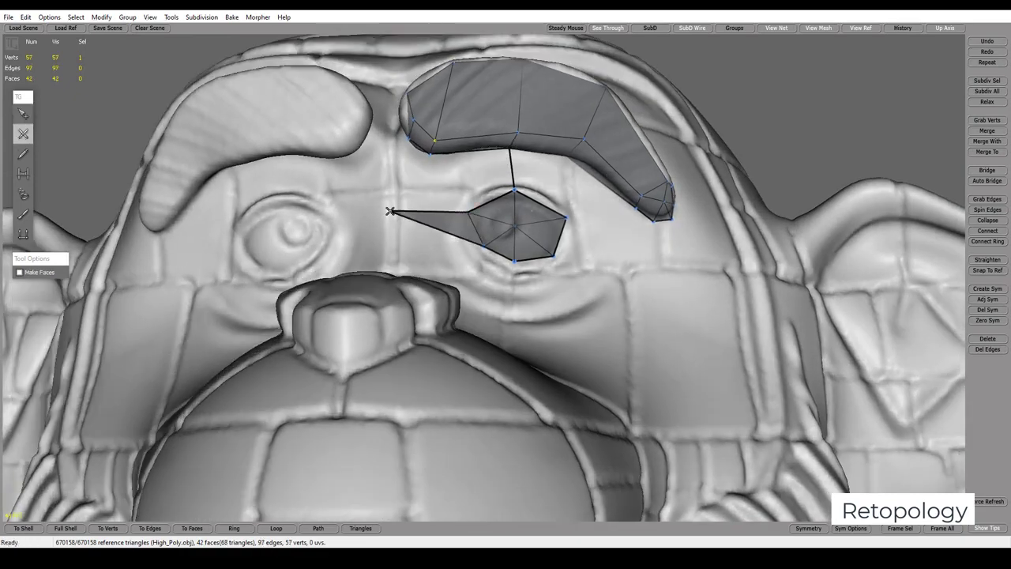
pyautogui.click(386, 248)
pyautogui.press('q')
pyautogui.click(387, 229)
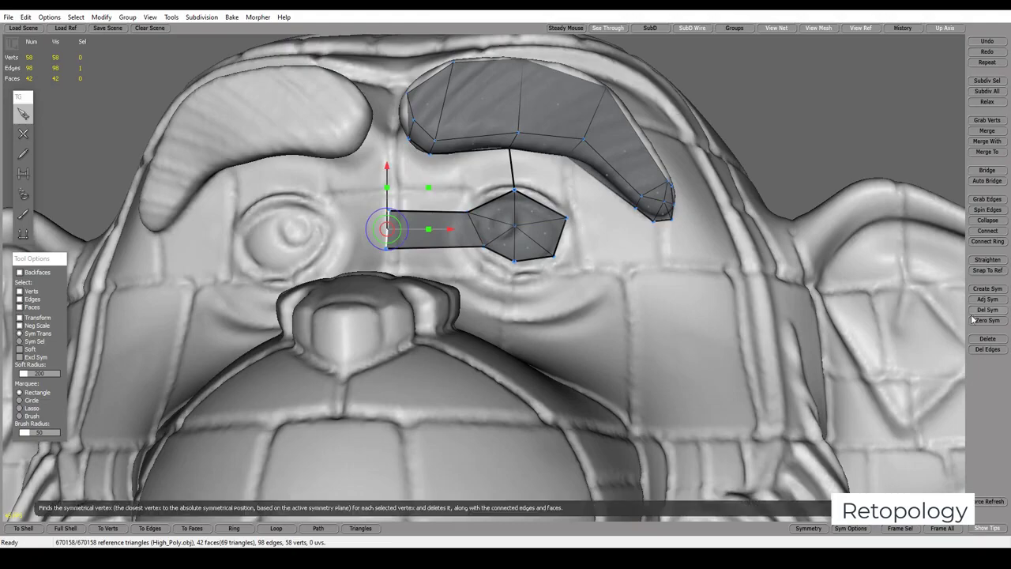
pyautogui.moveTo(474, 237); pyautogui.dragTo(481, 230, button='middle')
pyautogui.press('w')
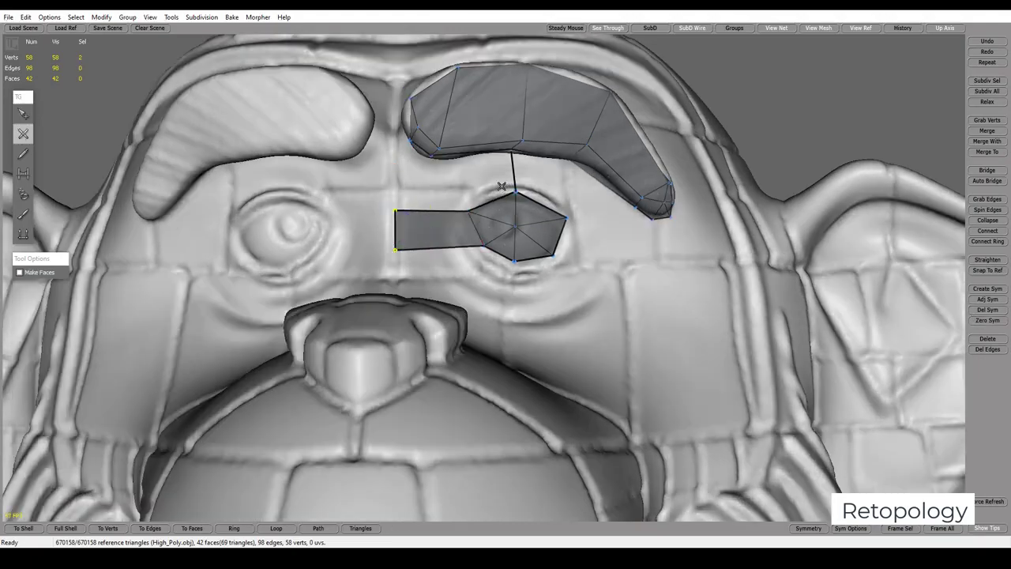
# Fill the gap between brow and pentagon and add faces up the brow's inner end
pyautogui.moveTo(500, 186)
pyautogui.mouseDown(button='middle')
pyautogui.moveTo(431, 166)
pyautogui.moveTo(401, 127)
pyautogui.mouseUp(button='middle')
pyautogui.click(469, 192)
pyautogui.click(390, 159)
pyautogui.click(404, 138)
pyautogui.click(402, 126)
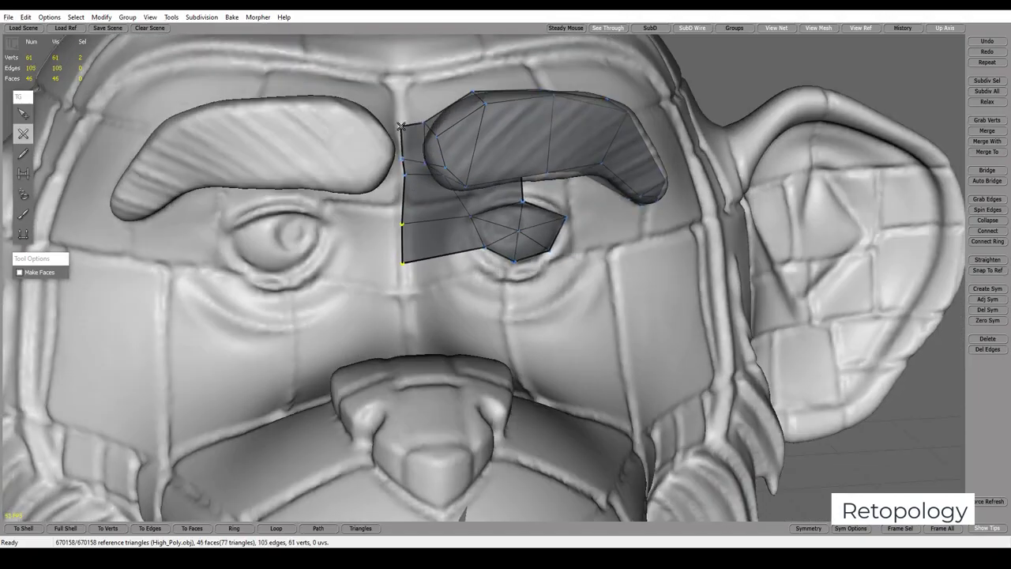
pyautogui.click(402, 82)
pyautogui.click(423, 82)
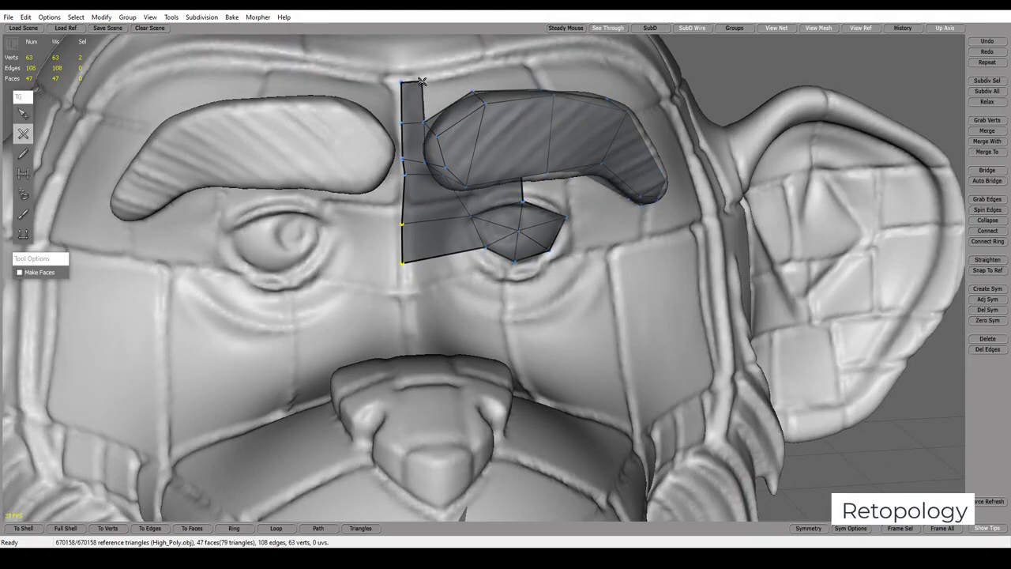
pyautogui.moveTo(457, 78); pyautogui.dragTo(462, 105, button='middle')
pyautogui.click(462, 105)
# Add faces along the top edge above the brow and around its right end
pyautogui.click(543, 102)
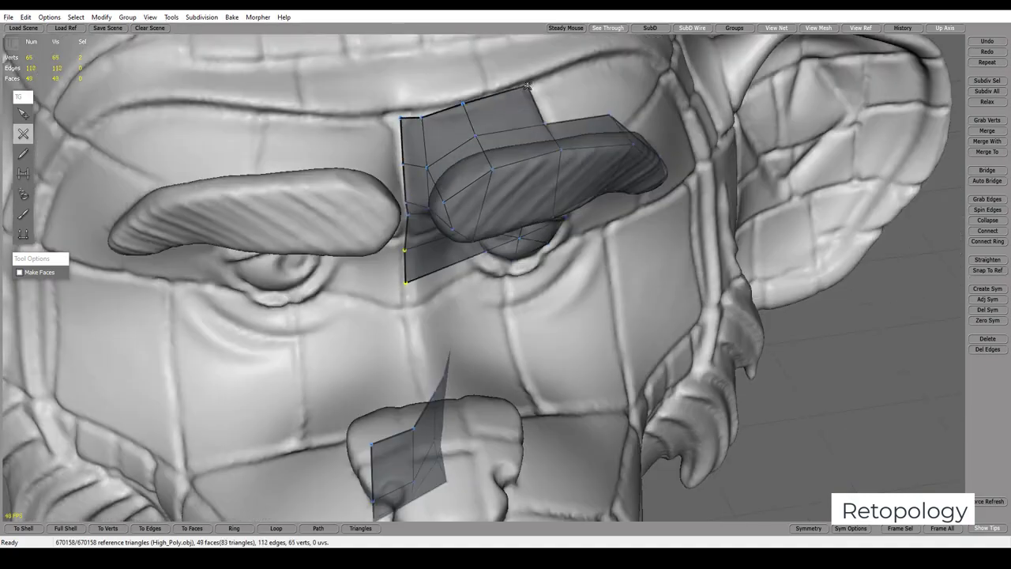
pyautogui.moveTo(545, 101); pyautogui.dragTo(567, 92, button='middle')
pyautogui.click(621, 67)
pyautogui.moveTo(621, 68)
pyautogui.mouseDown(button='middle')
pyautogui.moveTo(626, 99)
pyautogui.moveTo(722, 161)
pyautogui.mouseUp(button='middle')
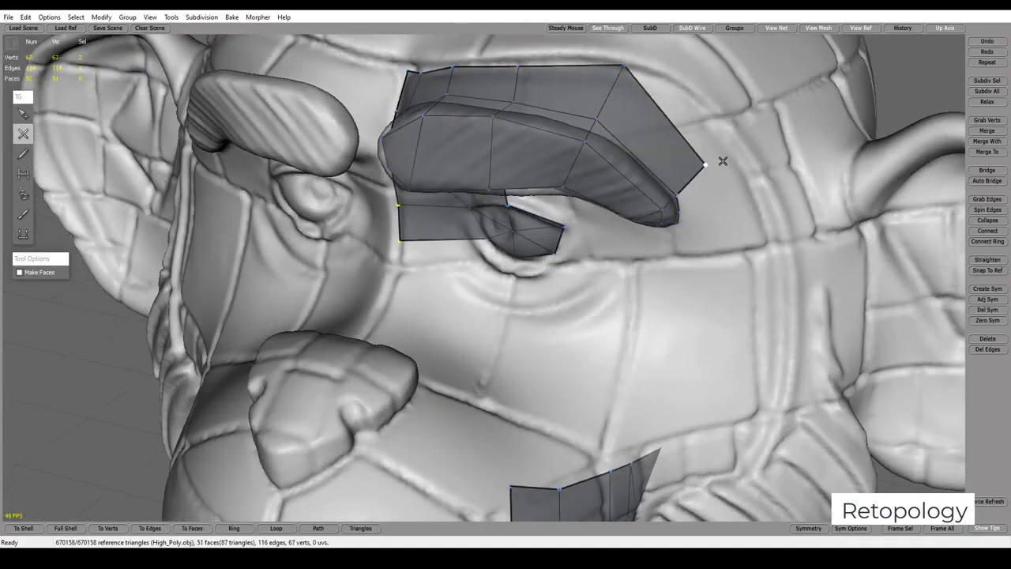
pyautogui.click(746, 164)
pyautogui.moveTo(719, 228); pyautogui.dragTo(713, 204, button='middle')
pyautogui.click(769, 207)
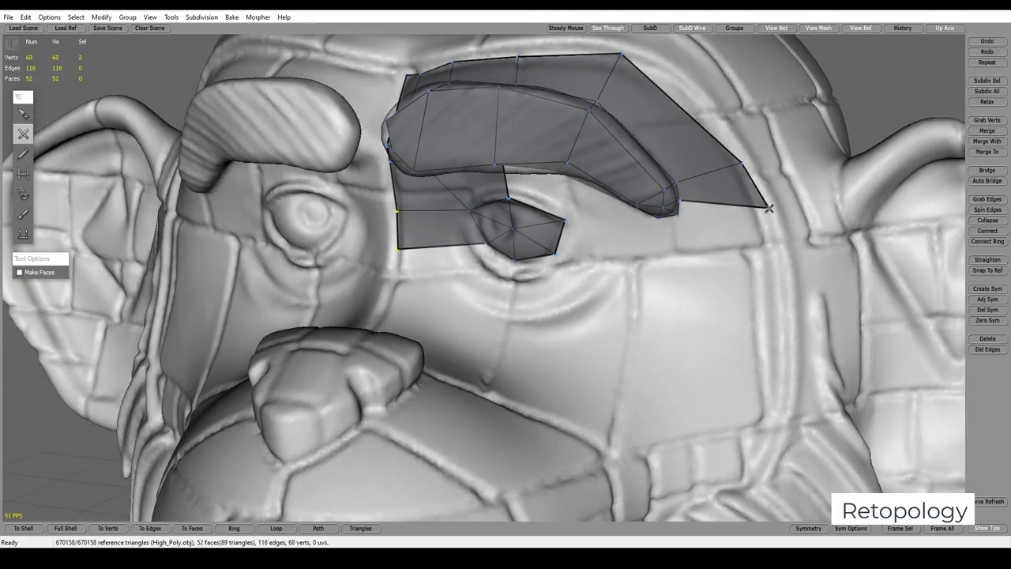
pyautogui.click(772, 250)
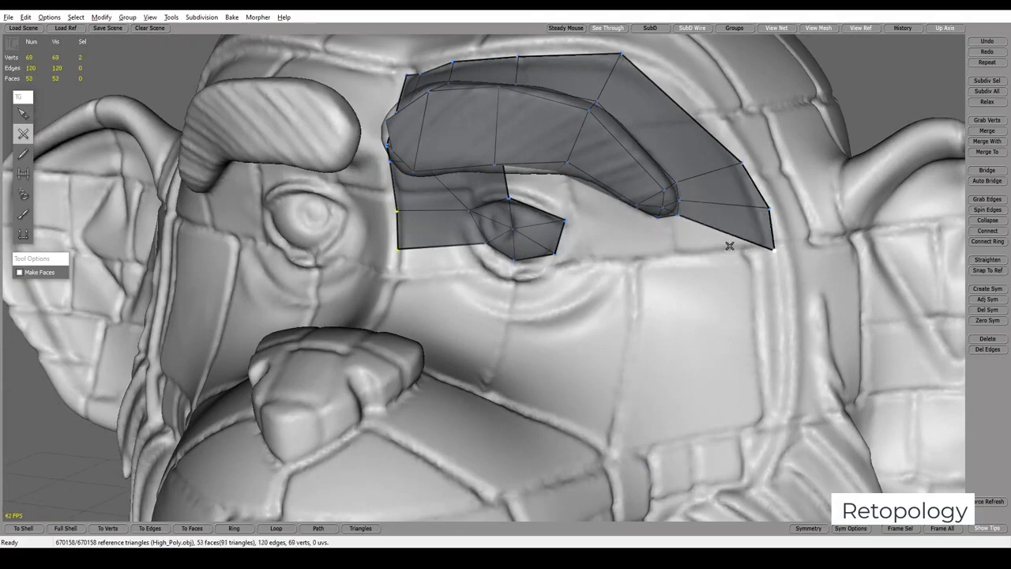
# Fill the hole beside the eye with faces and pull the right-side vertex up and inward
pyautogui.moveTo(729, 245); pyautogui.dragTo(658, 265, button='middle')
pyautogui.click(658, 265)
pyautogui.click(635, 253)
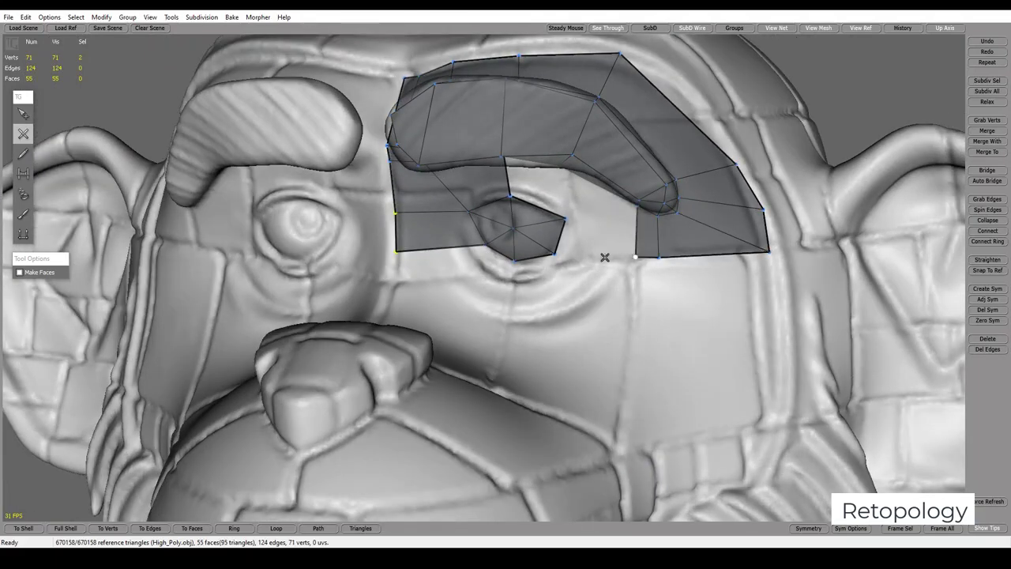
pyautogui.click(620, 220)
pyautogui.moveTo(620, 220)
pyautogui.mouseDown(button='middle')
pyautogui.moveTo(569, 196)
pyautogui.moveTo(559, 164)
pyautogui.moveTo(541, 201)
pyautogui.moveTo(591, 253)
pyautogui.moveTo(653, 244)
pyautogui.moveTo(716, 169)
pyautogui.moveTo(702, 168)
pyautogui.mouseUp(button='middle')
pyautogui.click(575, 174)
pyautogui.press('q')
pyautogui.click(556, 160)
pyautogui.moveTo(664, 210); pyautogui.dragTo(637, 158)
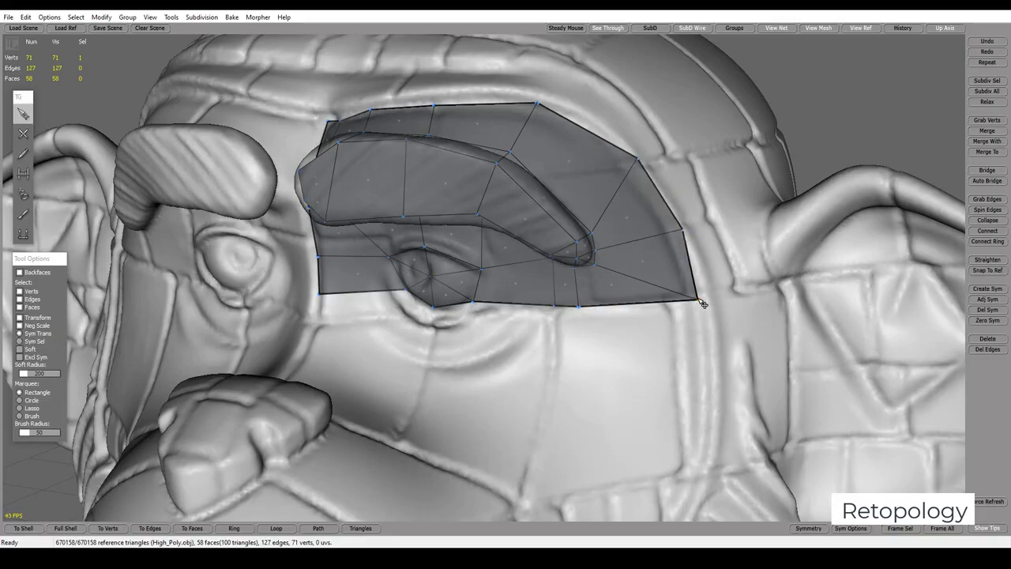
pyautogui.moveTo(703, 300)
pyautogui.mouseDown(button='middle')
pyautogui.moveTo(756, 274)
pyautogui.moveTo(386, 146)
pyautogui.moveTo(384, 176)
pyautogui.mouseUp(button='middle')
# Extrude faces up onto the forehead and add three faces along the patch's right edge
pyautogui.press('w')
pyautogui.moveTo(354, 186)
pyautogui.mouseDown()
pyautogui.moveTo(339, 118)
pyautogui.moveTo(358, 107)
pyautogui.mouseUp()
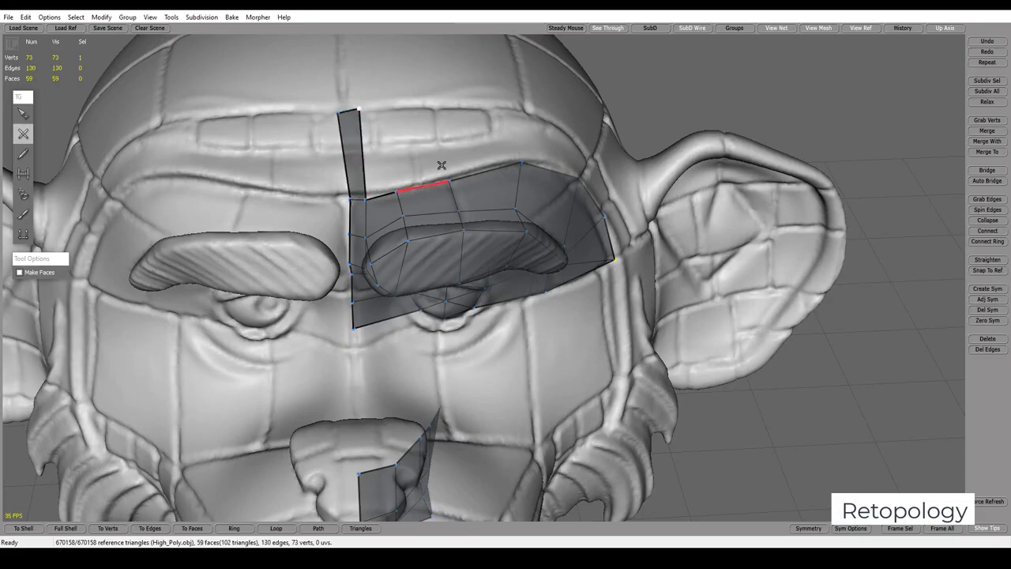
pyautogui.moveTo(441, 165); pyautogui.dragTo(403, 121)
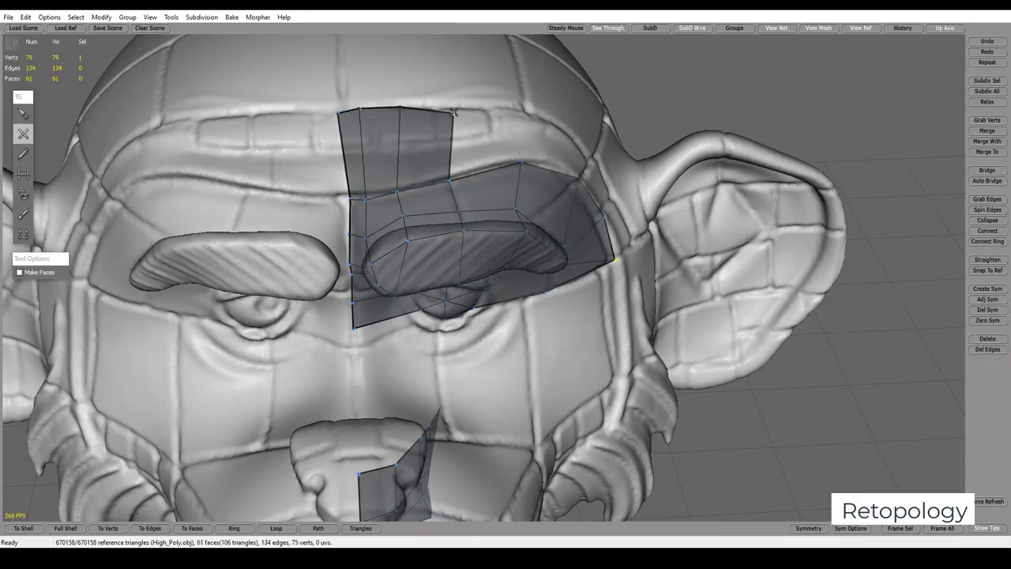
pyautogui.click(450, 108)
pyautogui.click(527, 110)
pyautogui.moveTo(598, 134); pyautogui.dragTo(621, 201, button='right')
pyautogui.click(636, 197)
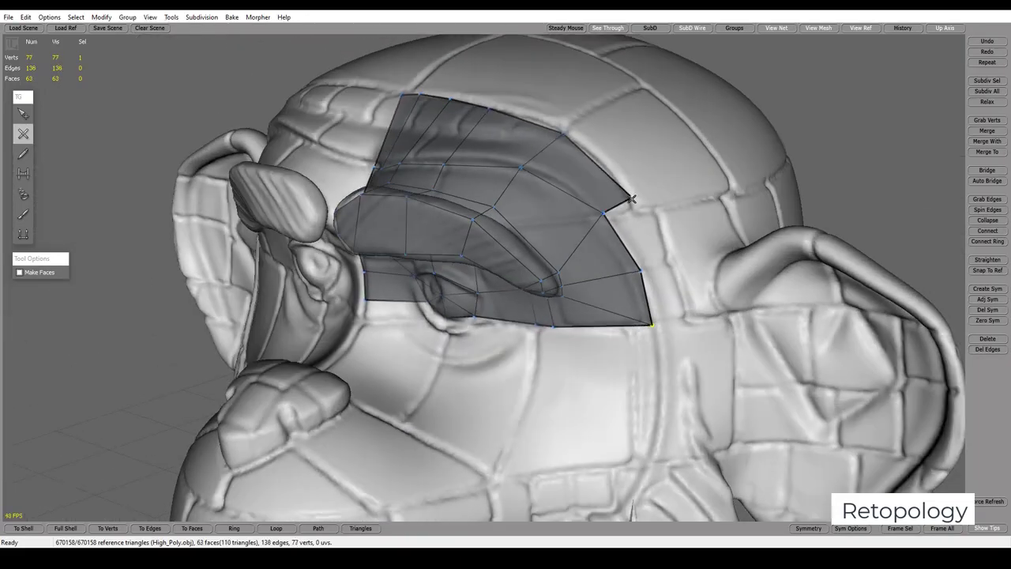
pyautogui.click(673, 237)
pyautogui.click(687, 308)
pyautogui.moveTo(687, 310)
pyautogui.mouseDown(button='right')
pyautogui.moveTo(700, 312)
pyautogui.moveTo(436, 279)
pyautogui.moveTo(419, 376)
pyautogui.mouseUp(button='right')
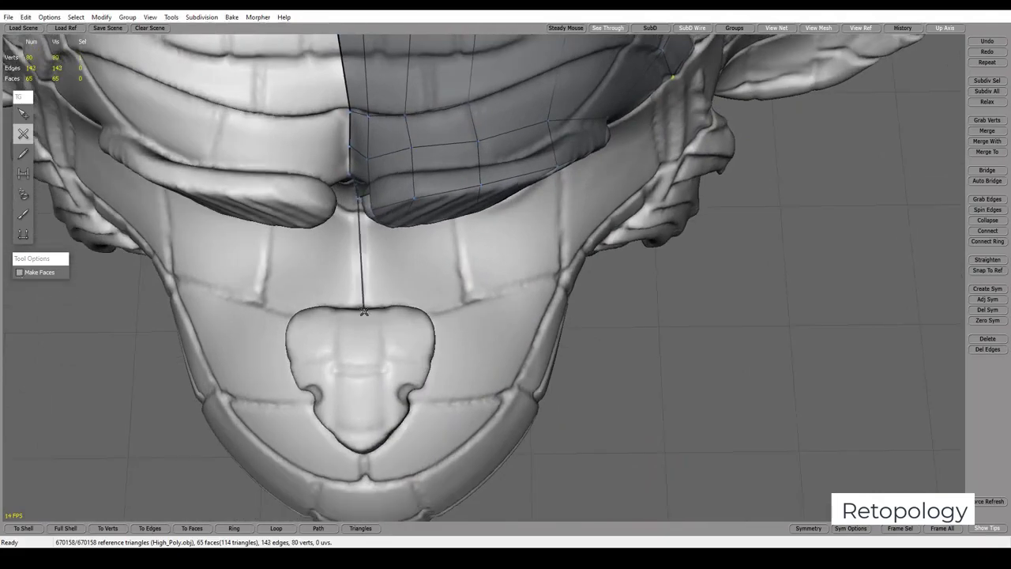
# Undo the stray vertex and build a triangle outlining the chin tip
pyautogui.hotkey('ctrl', 'z')
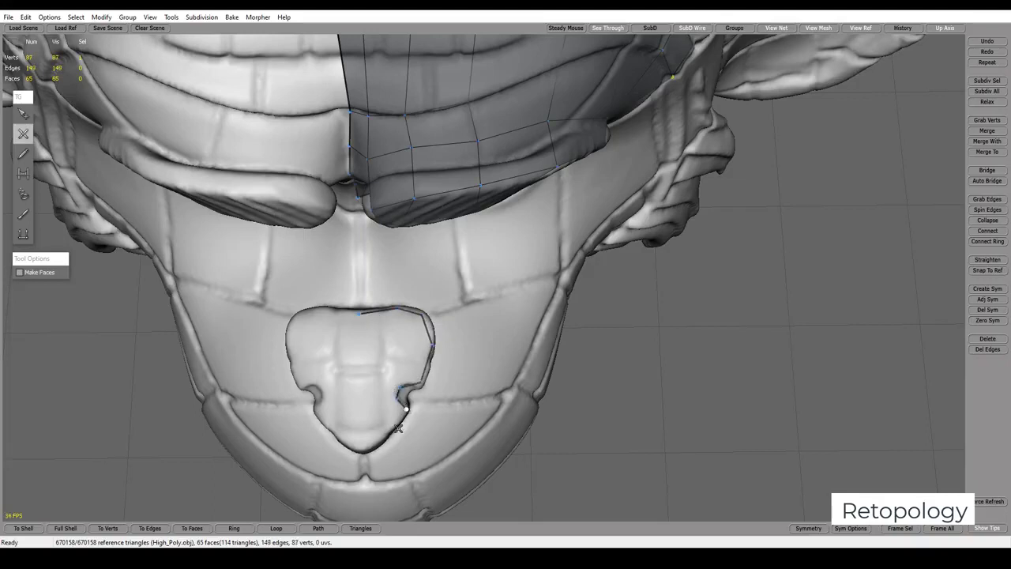
pyautogui.click(376, 444)
pyautogui.moveTo(376, 443)
pyautogui.mouseDown(button='middle')
pyautogui.moveTo(377, 413)
pyautogui.moveTo(356, 409)
pyautogui.moveTo(332, 379)
pyautogui.mouseUp(button='middle')
pyautogui.click(359, 420)
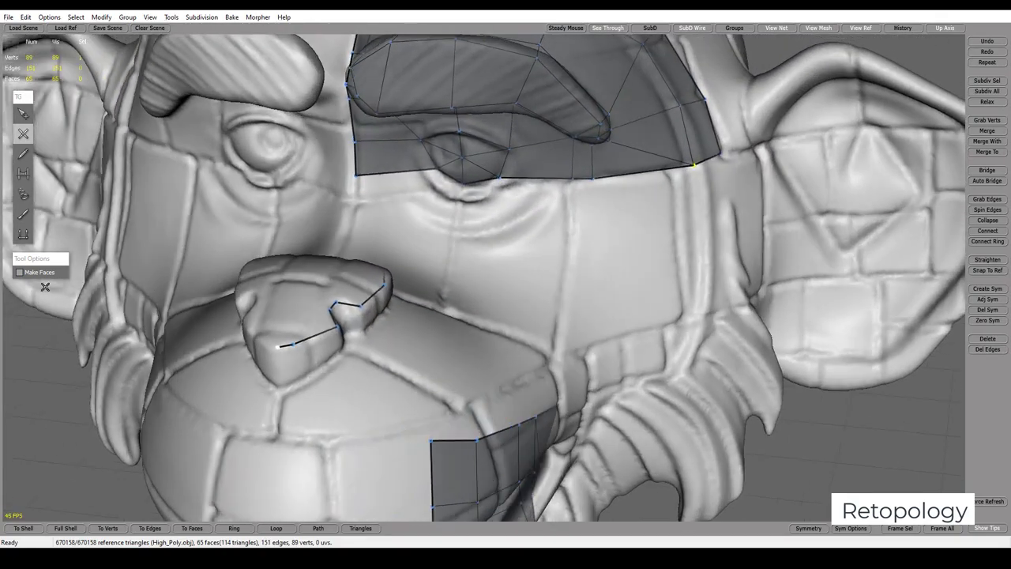
pyautogui.click(283, 386)
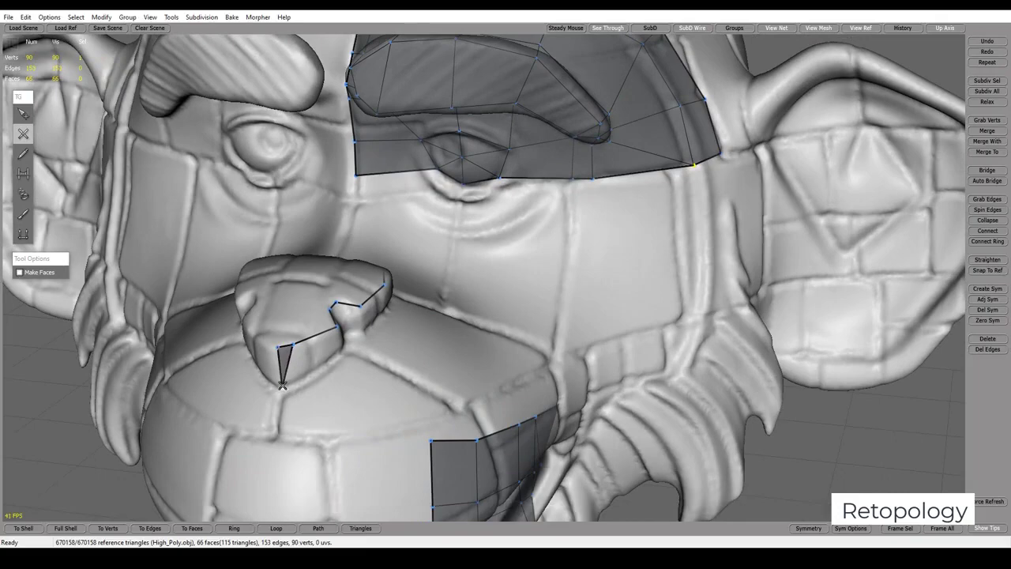
pyautogui.press('q')
pyautogui.click(294, 372)
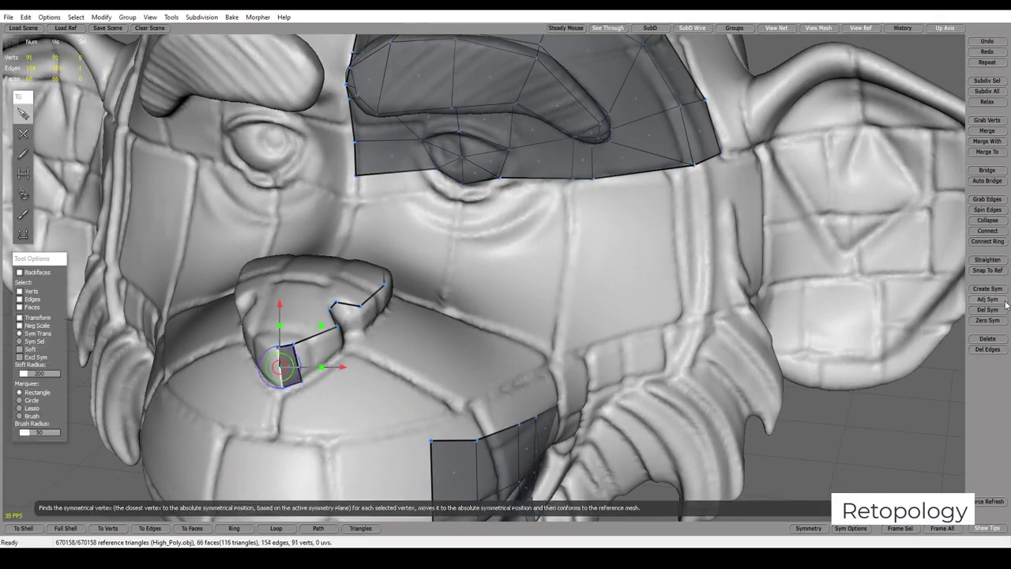
# Lay a strip of quad faces along the lower lip
pyautogui.moveTo(316, 371)
pyautogui.mouseDown(button='middle')
pyautogui.moveTo(305, 372)
pyautogui.moveTo(309, 321)
pyautogui.moveTo(259, 272)
pyautogui.mouseUp(button='middle')
pyautogui.press('w')
pyautogui.click(299, 340)
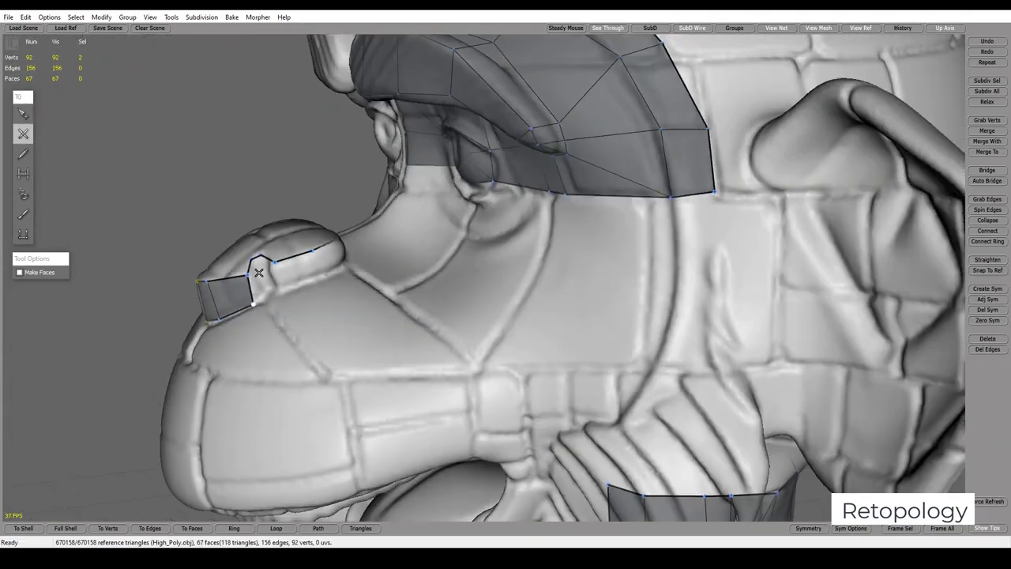
pyautogui.click(270, 287)
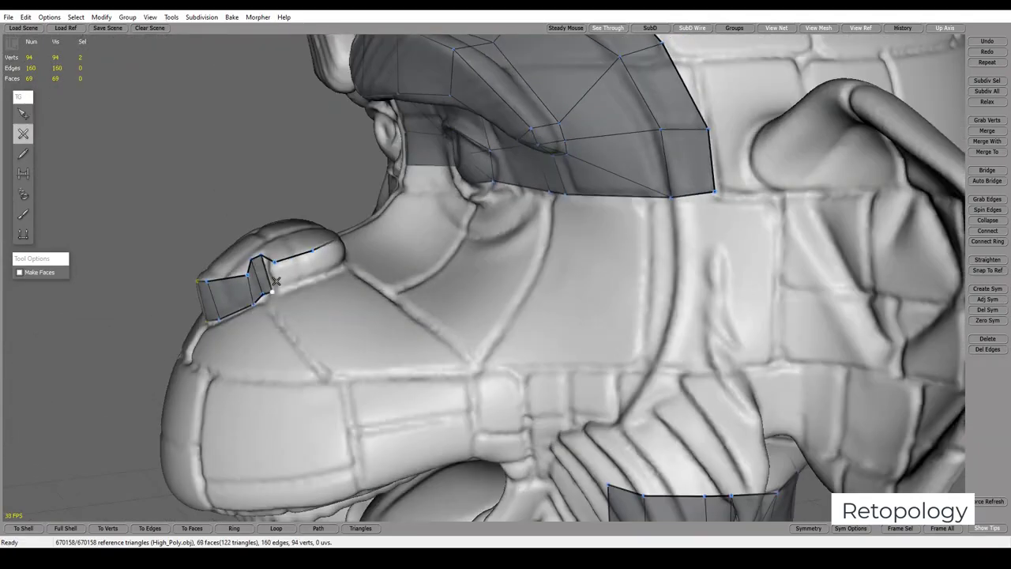
pyautogui.click(318, 264)
pyautogui.moveTo(318, 264)
pyautogui.mouseDown(button='middle')
pyautogui.moveTo(401, 225)
pyautogui.moveTo(459, 215)
pyautogui.moveTo(390, 255)
pyautogui.moveTo(417, 240)
pyautogui.mouseUp(button='middle')
pyautogui.click(401, 225)
pyautogui.click(408, 216)
pyautogui.scroll(3, 459, 215)
pyautogui.click(844, 231)
# Snap the lip strip's end edge onto the symmetry plane with Zero Sym
pyautogui.press('q')
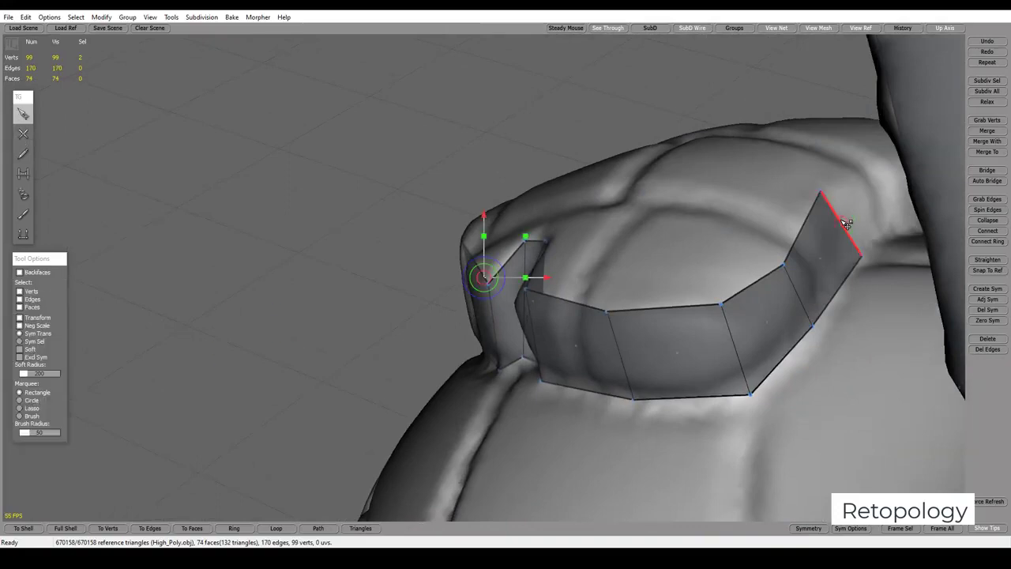
pyautogui.click(840, 222)
pyautogui.click(977, 319)
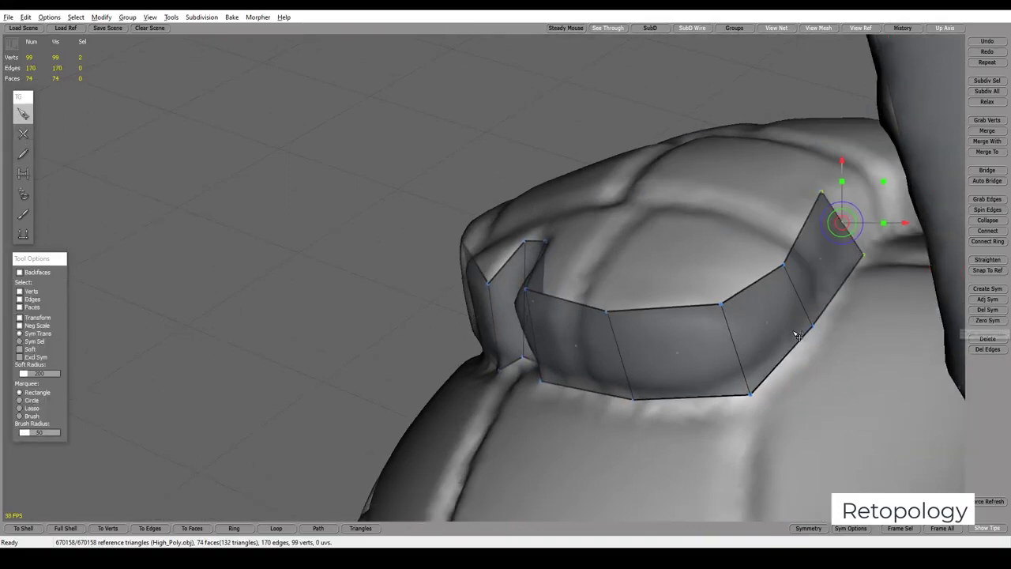
pyautogui.moveTo(798, 336); pyautogui.dragTo(704, 281, button='middle')
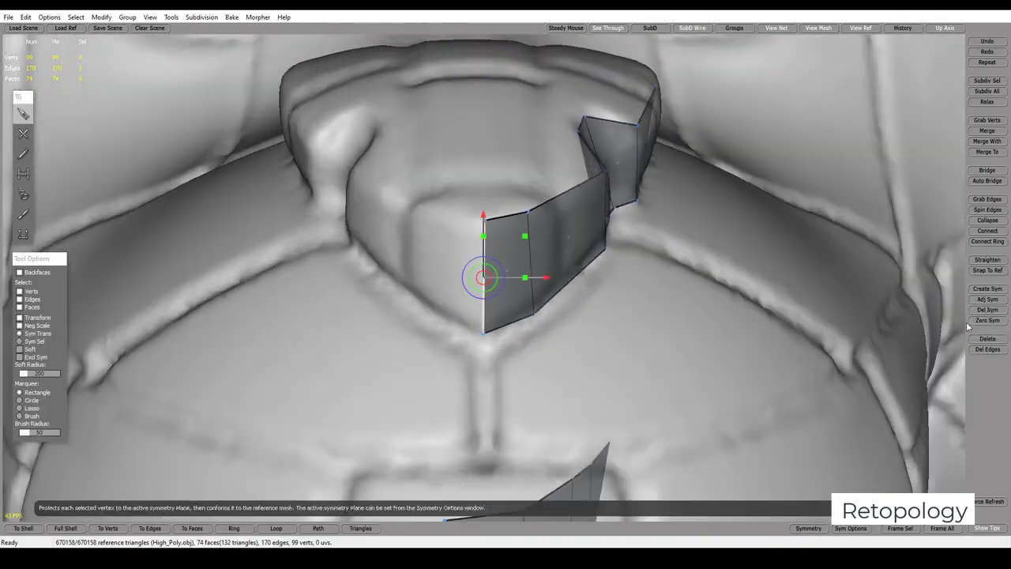
pyautogui.click(987, 319)
pyautogui.moveTo(610, 316); pyautogui.dragTo(499, 256, button='middle')
# Extend faces upward into the mouth, filling the top quad of the strip
pyautogui.press('w')
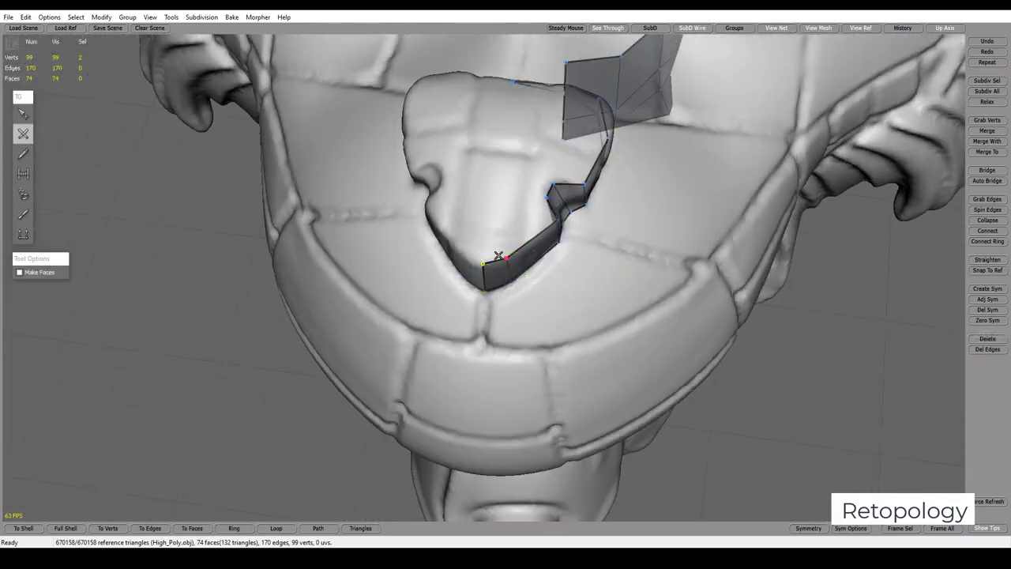
pyautogui.moveTo(489, 252); pyautogui.dragTo(520, 162)
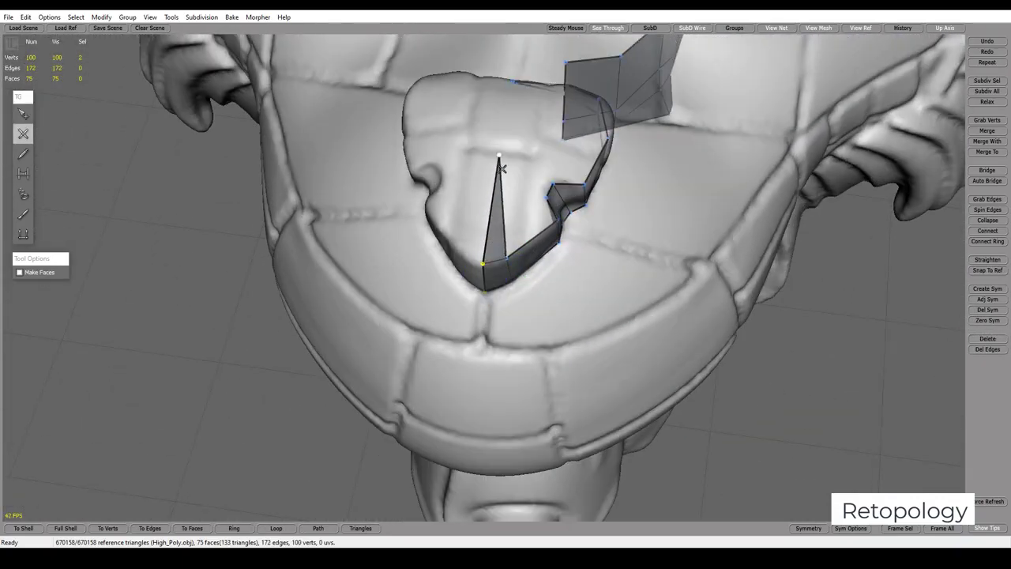
pyautogui.moveTo(533, 149); pyautogui.dragTo(512, 138, button='middle')
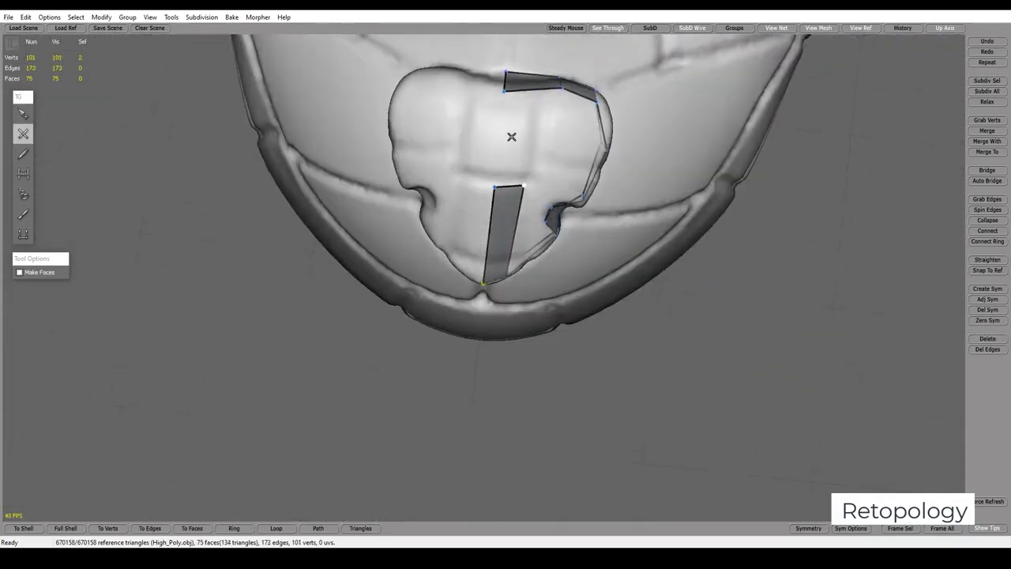
pyautogui.press('q')
pyautogui.press('w')
pyautogui.click(548, 106)
pyautogui.moveTo(549, 106); pyautogui.dragTo(586, 160, button='middle')
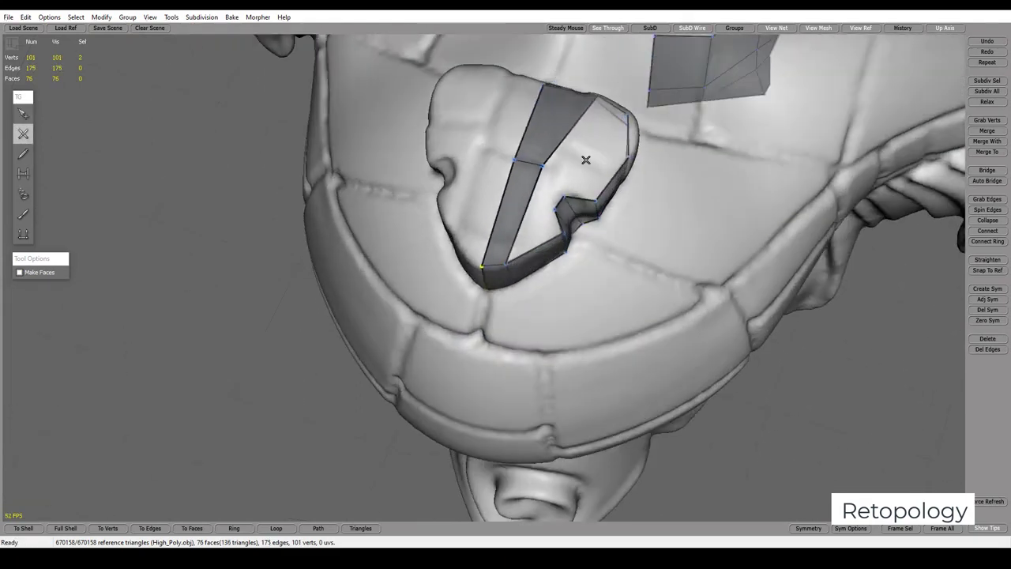
pyautogui.press('q')
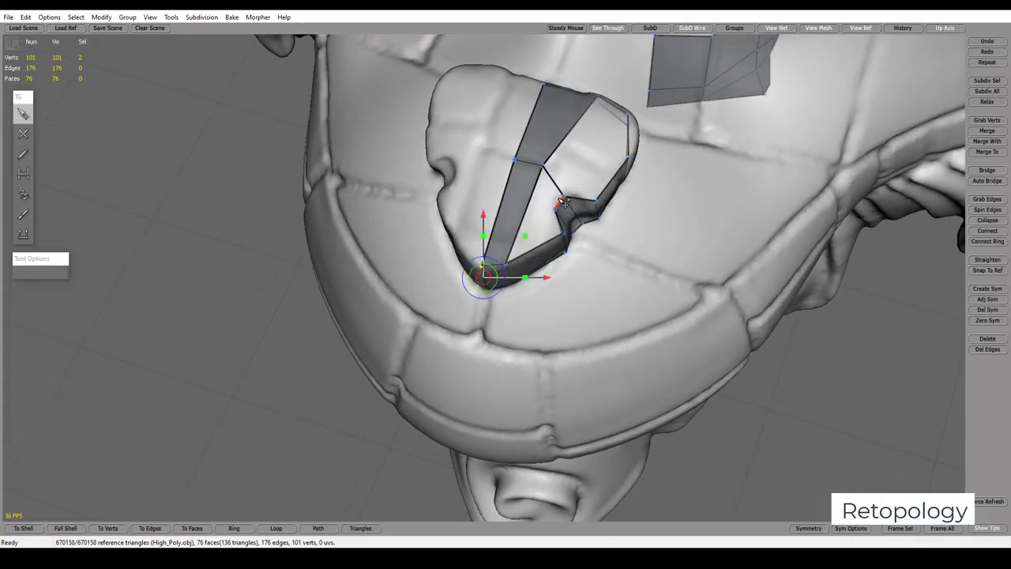
pyautogui.press('w')
# Fill the remaining mouth-interior hole with faces
pyautogui.click(526, 207)
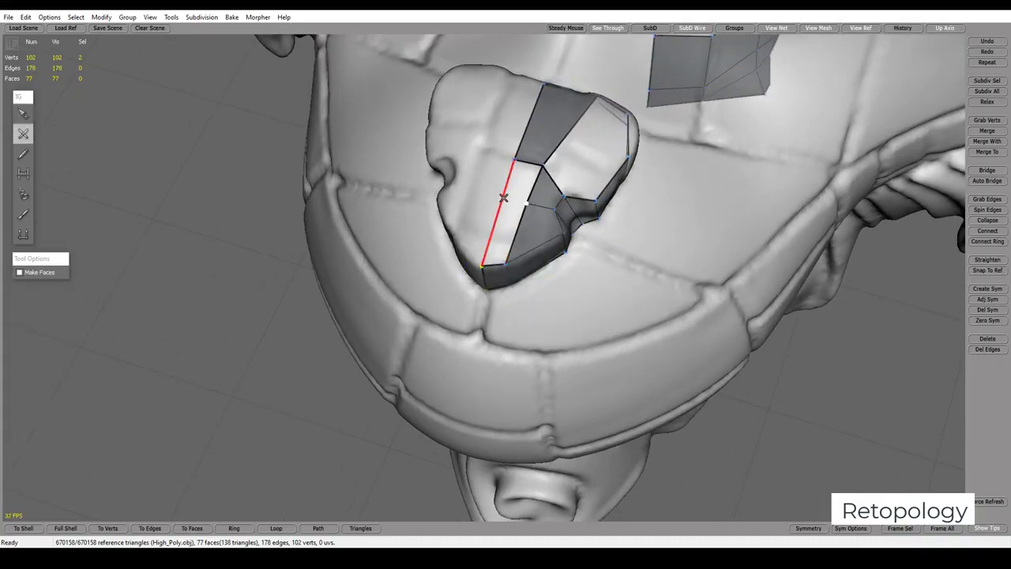
pyautogui.click(503, 197)
pyautogui.moveTo(627, 201); pyautogui.dragTo(605, 193, button='middle')
pyautogui.press('q')
pyautogui.press('w')
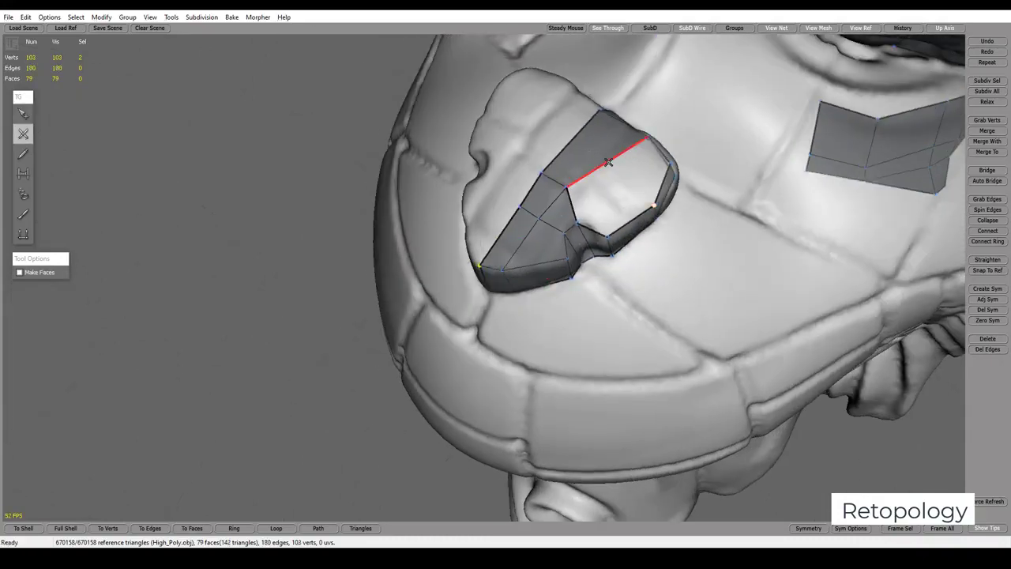
pyautogui.click(607, 162)
pyautogui.click(573, 142)
pyautogui.press('q')
pyautogui.press('w')
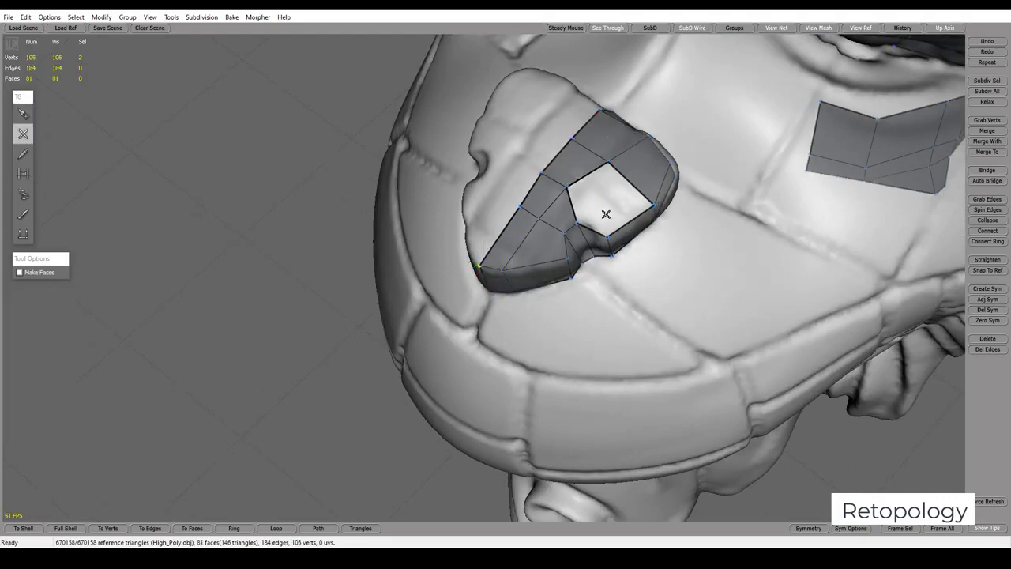
pyautogui.click(604, 178)
# Build a quad across the chin midline below the lip
pyautogui.moveTo(604, 177); pyautogui.dragTo(539, 310, button='middle')
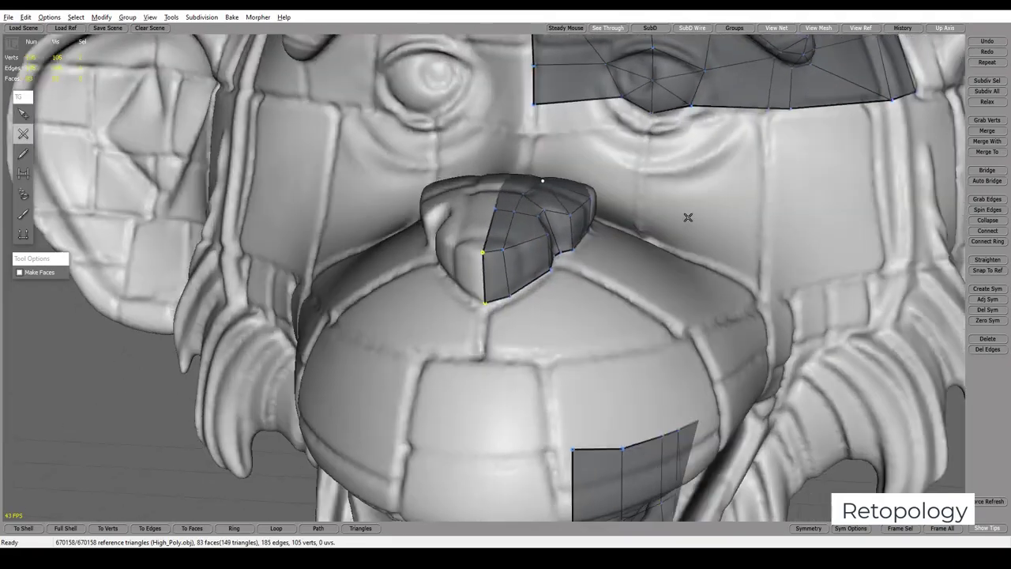
pyautogui.press('q')
pyautogui.press('q')
pyautogui.click(490, 357)
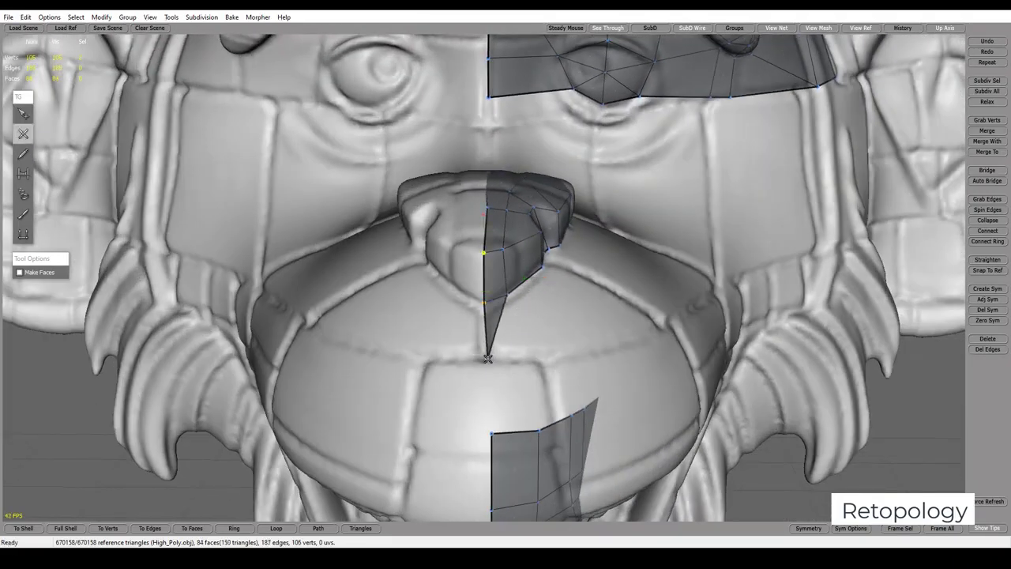
pyautogui.click(527, 360)
pyautogui.click(638, 332)
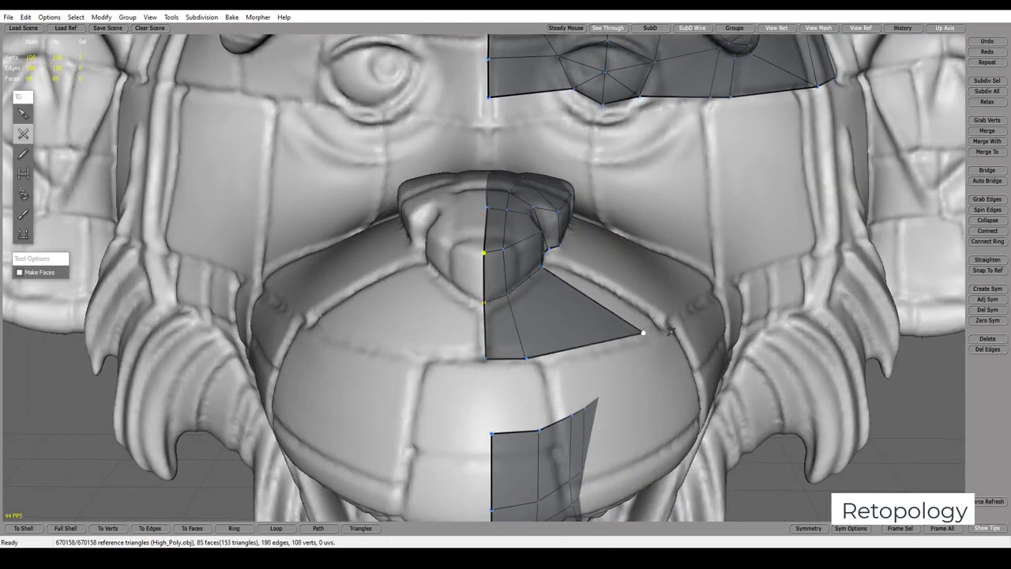
# Extend the chin fan sideways with triangles and quads joined to the lip edge
pyautogui.moveTo(671, 332)
pyautogui.mouseDown(button='middle')
pyautogui.moveTo(582, 330)
pyautogui.moveTo(548, 297)
pyautogui.moveTo(567, 288)
pyautogui.mouseUp(button='middle')
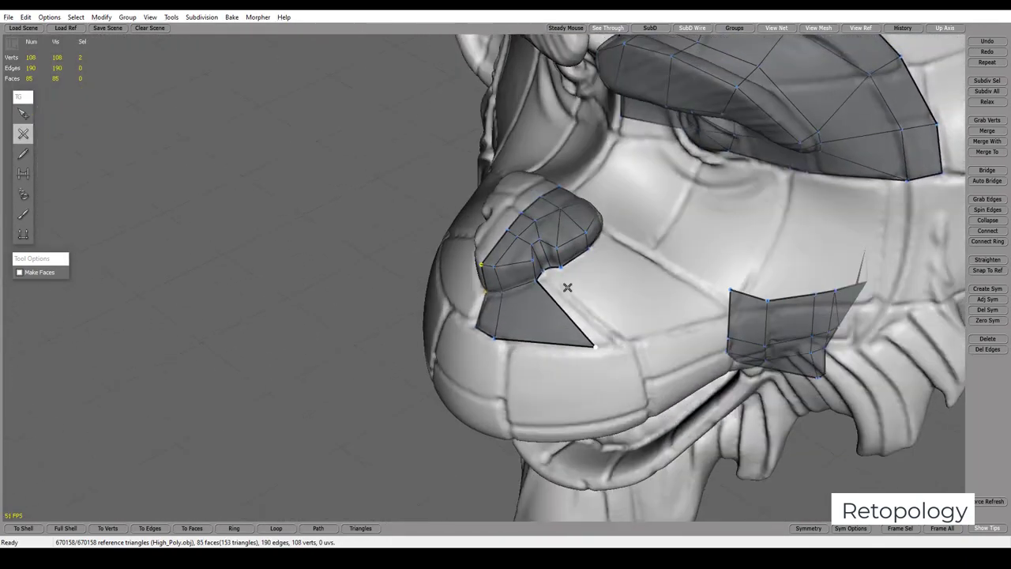
pyautogui.click(630, 342)
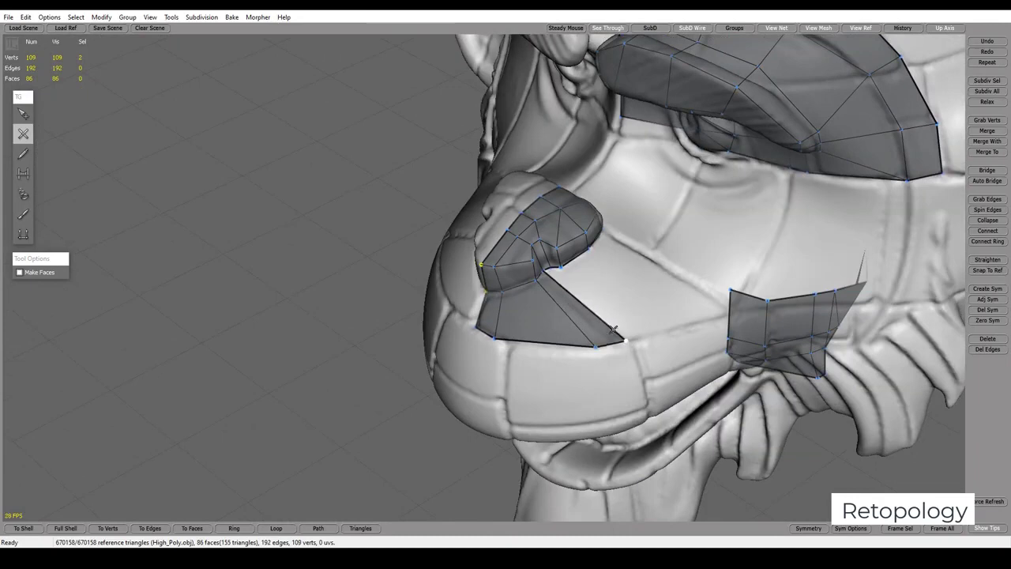
pyautogui.moveTo(646, 338); pyautogui.dragTo(662, 335)
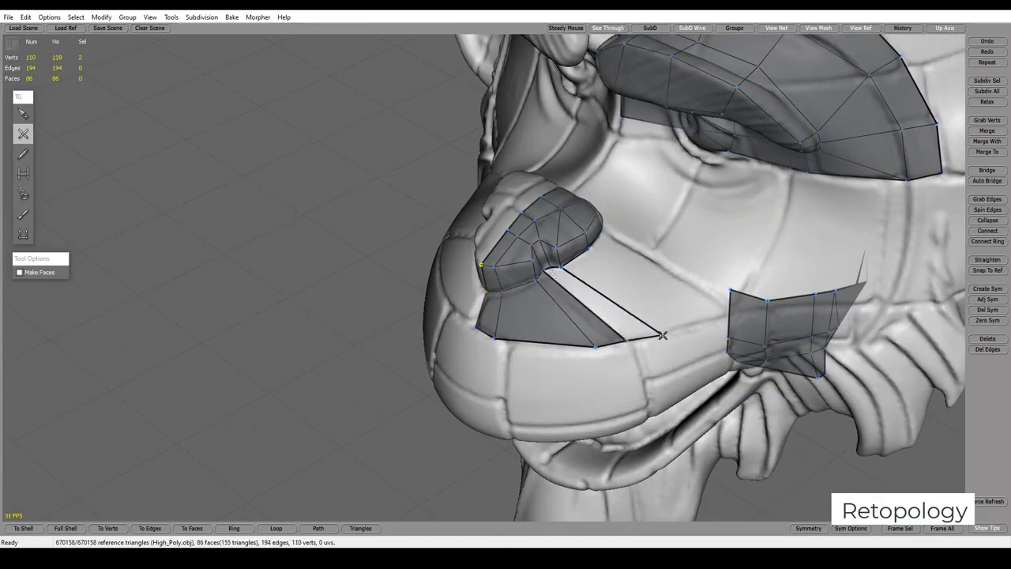
pyautogui.click(536, 281)
pyautogui.keyDown('alt'); pyautogui.moveTo(598, 294); pyautogui.dragTo(616, 285); pyautogui.keyUp('alt')
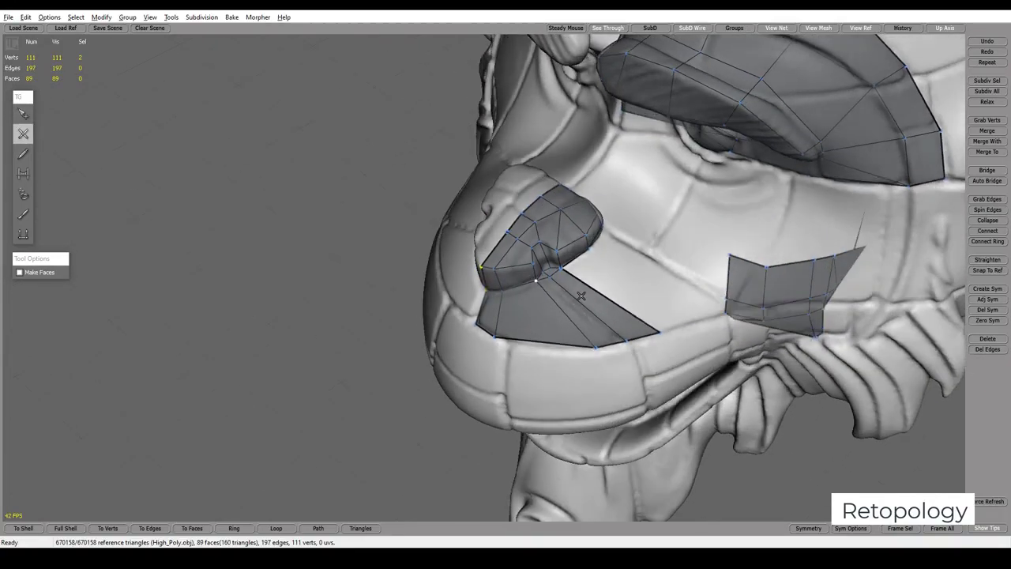
pyautogui.keyDown('alt'); pyautogui.moveTo(638, 331); pyautogui.dragTo(618, 317); pyautogui.keyUp('alt')
pyautogui.moveTo(669, 354); pyautogui.dragTo(673, 374)
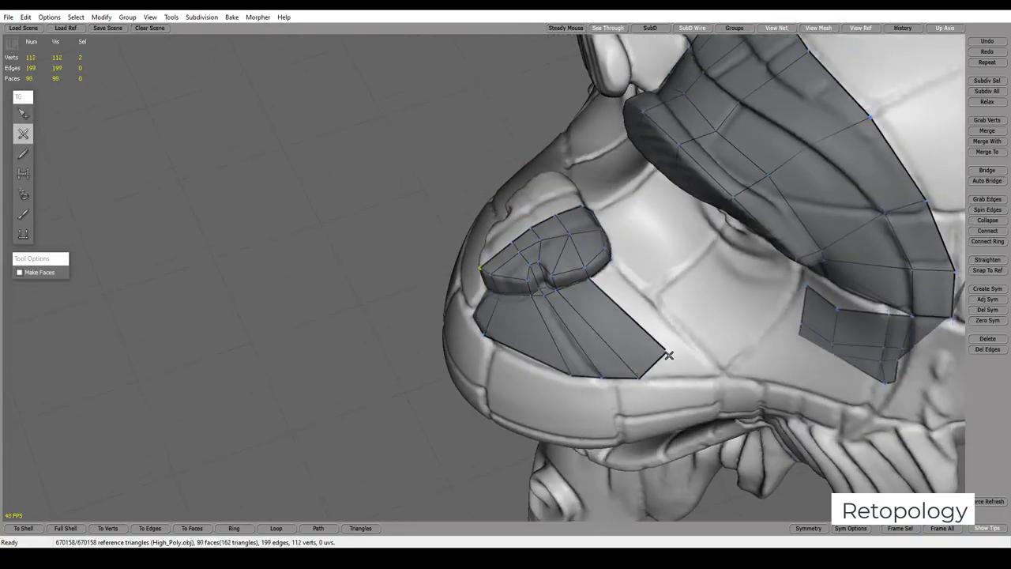
pyautogui.moveTo(624, 273)
pyautogui.mouseDown()
pyautogui.moveTo(738, 365)
pyautogui.moveTo(737, 300)
pyautogui.moveTo(762, 279)
pyautogui.moveTo(588, 357)
pyautogui.moveTo(550, 321)
pyautogui.moveTo(594, 329)
pyautogui.mouseUp()
pyautogui.press('s')
pyautogui.click(548, 318)
# Add a row of quads along the side of the mouth strip toward the cheek
pyautogui.click(575, 318)
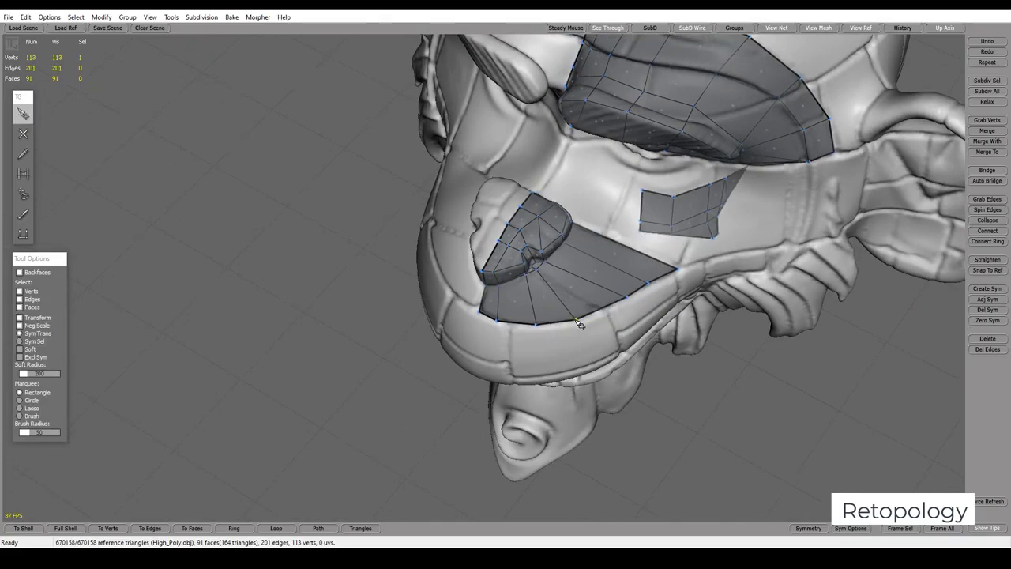
pyautogui.keyDown('alt'); pyautogui.moveTo(667, 292); pyautogui.dragTo(649, 296); pyautogui.keyUp('alt')
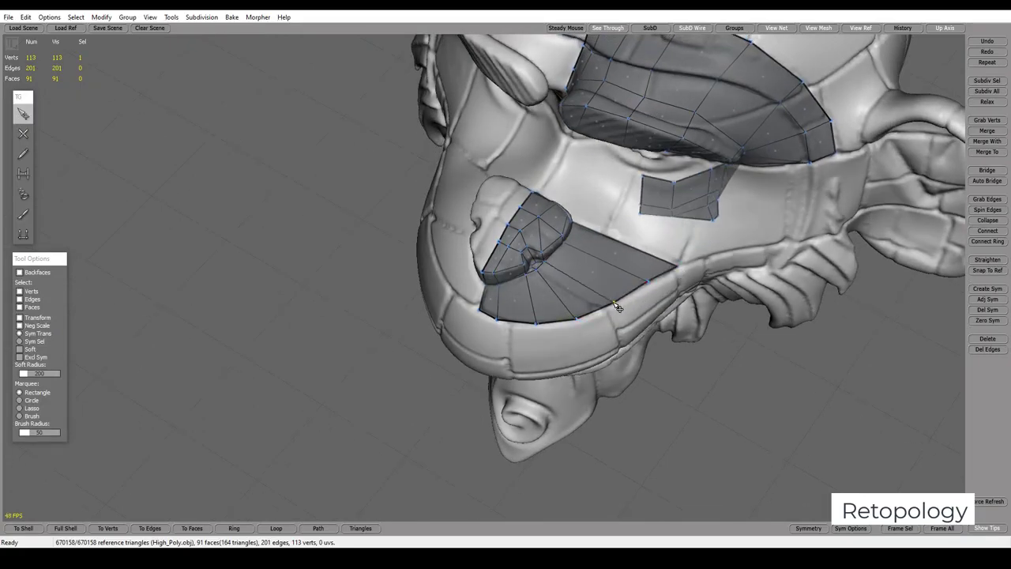
pyautogui.moveTo(681, 272)
pyautogui.keyDown('alt'); pyautogui.mouseDown()
pyautogui.moveTo(523, 299)
pyautogui.moveTo(522, 222)
pyautogui.moveTo(490, 280)
pyautogui.moveTo(622, 270)
pyautogui.mouseUp(); pyautogui.keyUp('alt')
pyautogui.press('c')
pyautogui.click(522, 275)
pyautogui.click(555, 273)
pyautogui.click(596, 271)
pyautogui.click(622, 270)
pyautogui.click(657, 263)
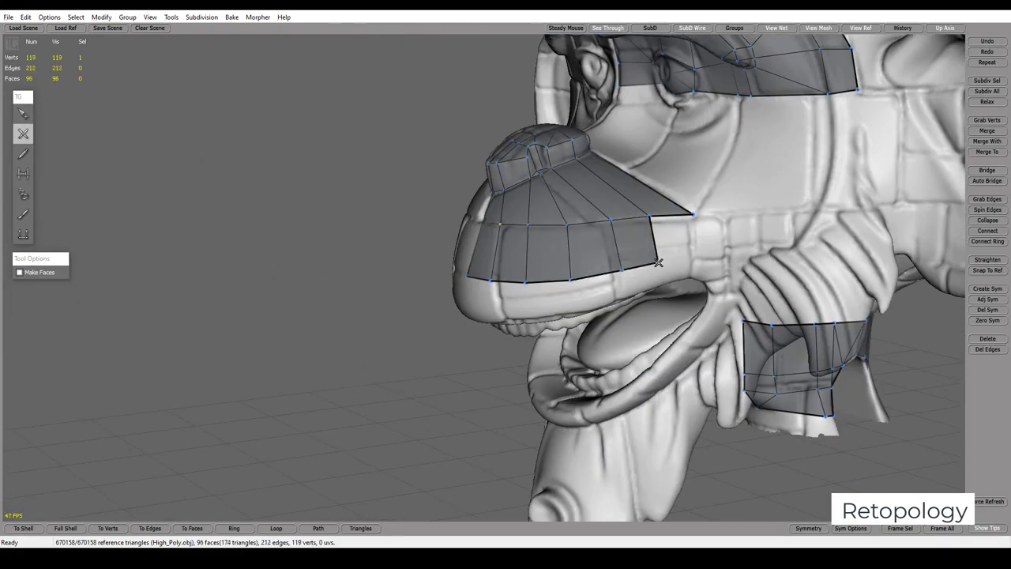
pyautogui.click(697, 253)
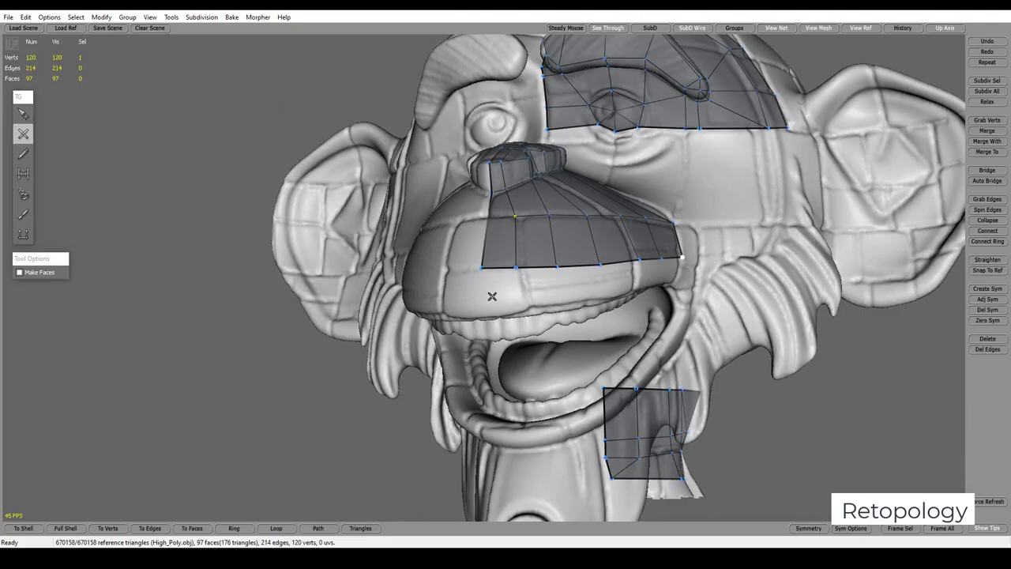
# Fill a second row of quads below the jaw edge, ending at the jaw's back
pyautogui.moveTo(509, 306)
pyautogui.keyDown('alt'); pyautogui.mouseDown()
pyautogui.moveTo(570, 308)
pyautogui.moveTo(593, 276)
pyautogui.moveTo(636, 280)
pyautogui.mouseUp(); pyautogui.keyUp('alt')
pyautogui.click(593, 275)
pyautogui.click(644, 274)
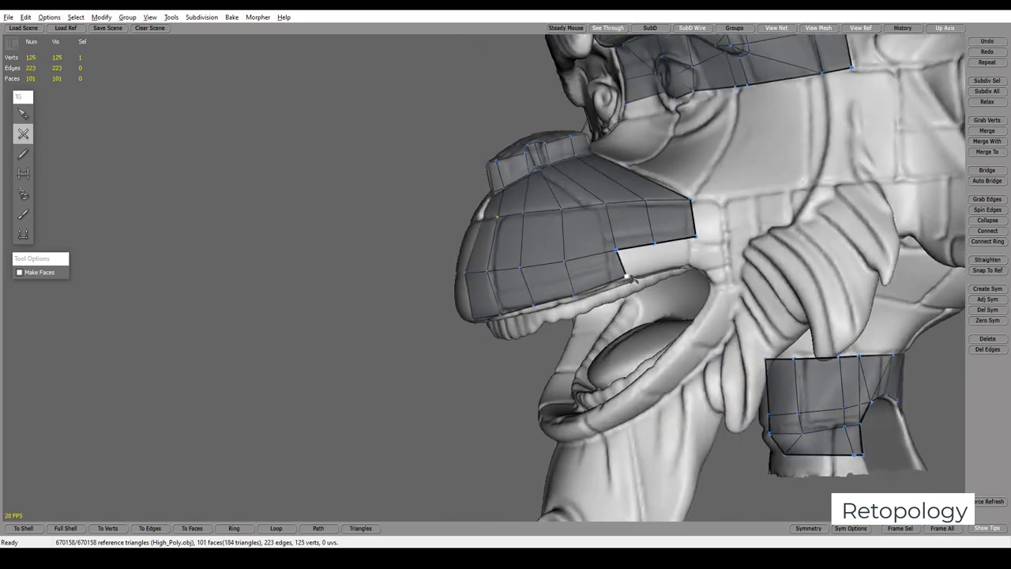
pyautogui.click(662, 269)
pyautogui.click(692, 263)
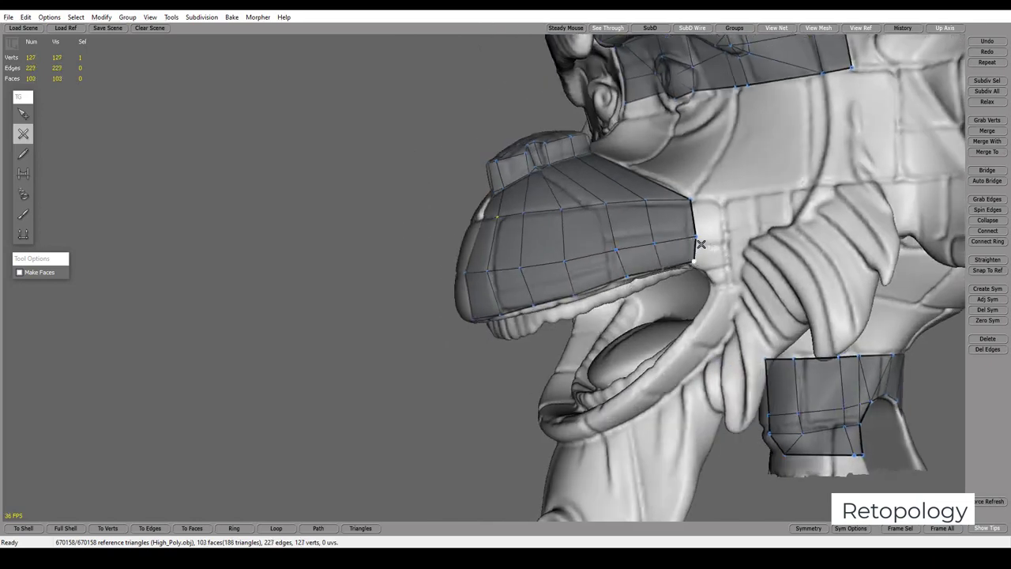
pyautogui.click(732, 257)
pyautogui.moveTo(740, 272)
pyautogui.keyDown('alt'); pyautogui.mouseDown()
pyautogui.moveTo(727, 253)
pyautogui.moveTo(810, 234)
pyautogui.moveTo(706, 237)
pyautogui.moveTo(764, 228)
pyautogui.moveTo(740, 218)
pyautogui.mouseUp(); pyautogui.keyUp('alt')
pyautogui.click(732, 236)
# Add a quad bridging the jaw strip's top corner to the eye patch, undoing a misplaced midline vertex
pyautogui.press('s')
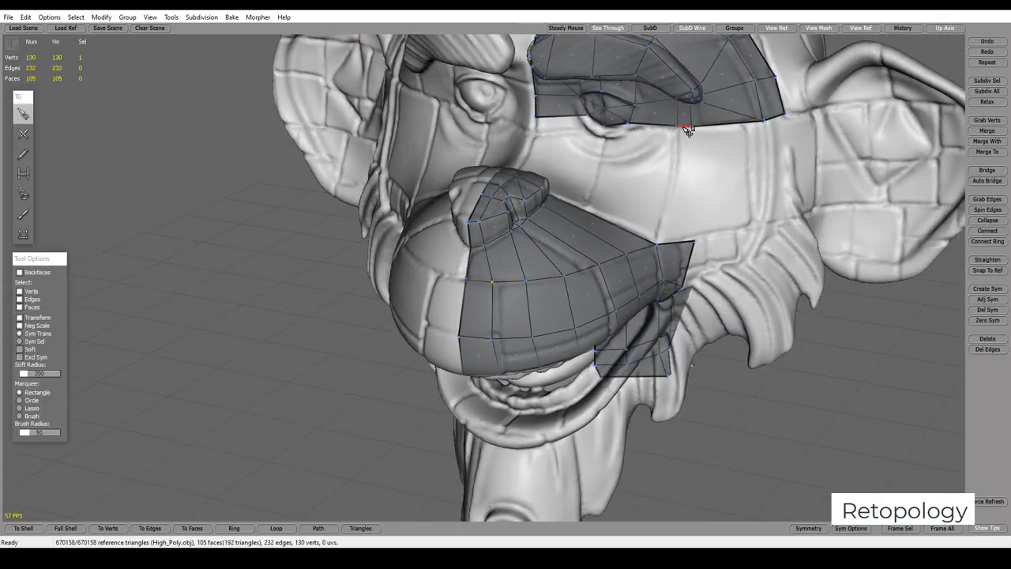
pyautogui.press('c')
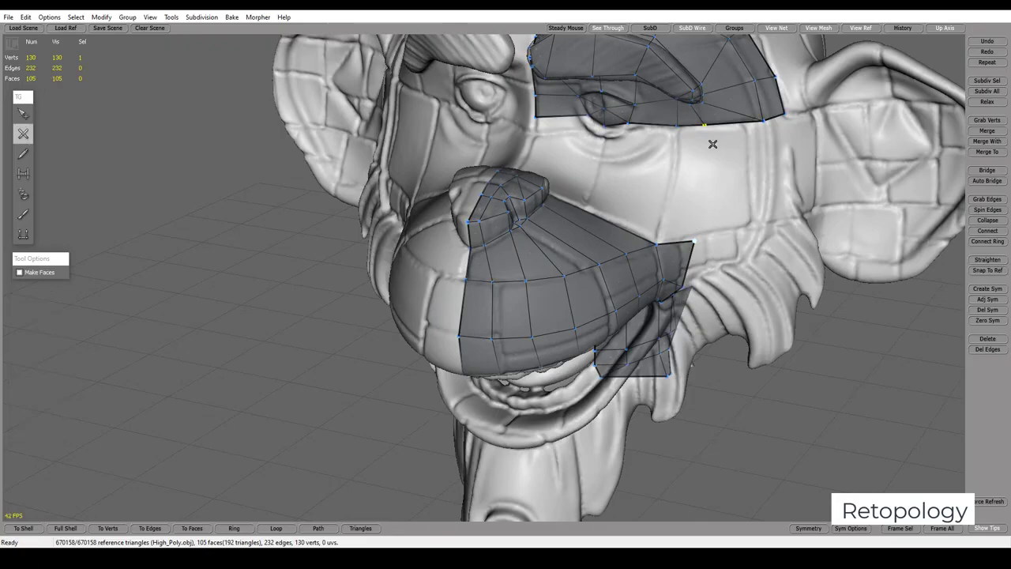
pyautogui.click(675, 173)
pyautogui.moveTo(681, 162)
pyautogui.keyDown('alt'); pyautogui.mouseDown()
pyautogui.moveTo(664, 149)
pyautogui.moveTo(680, 145)
pyautogui.moveTo(579, 265)
pyautogui.moveTo(575, 253)
pyautogui.moveTo(427, 242)
pyautogui.mouseUp(); pyautogui.keyUp('alt')
pyautogui.click(447, 202)
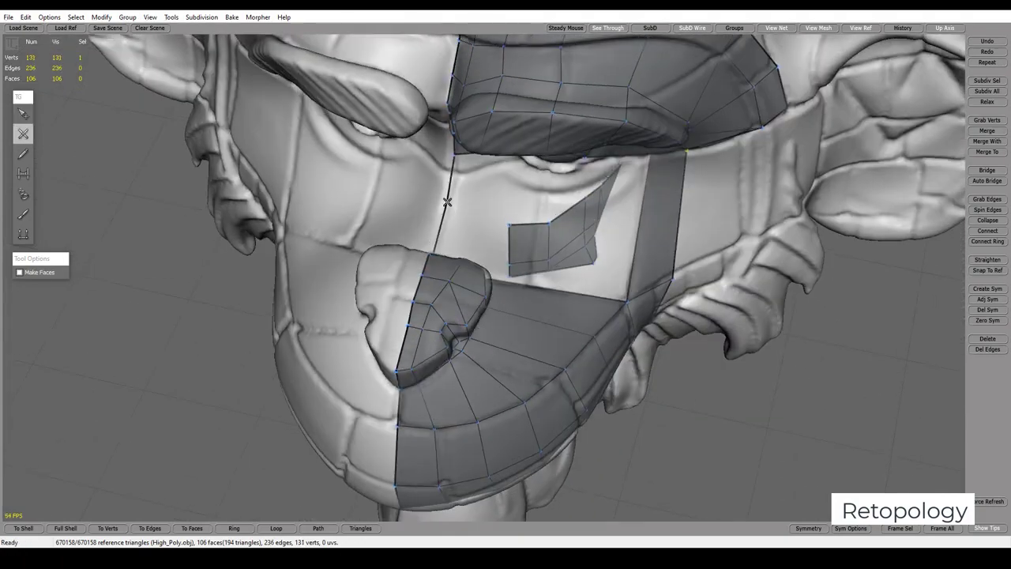
pyautogui.keyDown('alt'); pyautogui.moveTo(447, 202); pyautogui.dragTo(497, 209); pyautogui.keyUp('alt')
pyautogui.hotkey('ctrl', 'z')
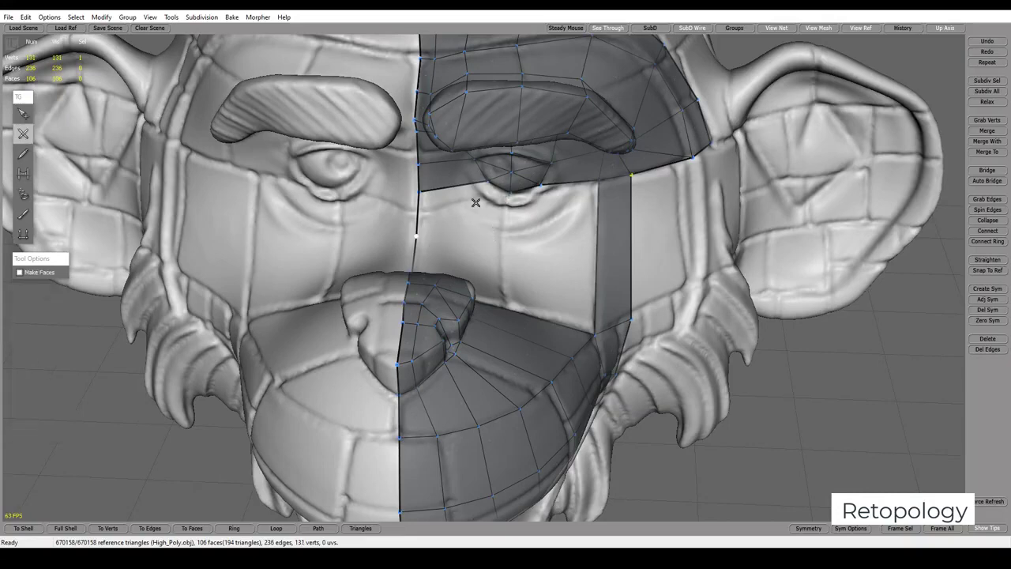
# Add a row of faces under the eye patch and raise its lower corner
pyautogui.click(482, 226)
pyautogui.click(509, 231)
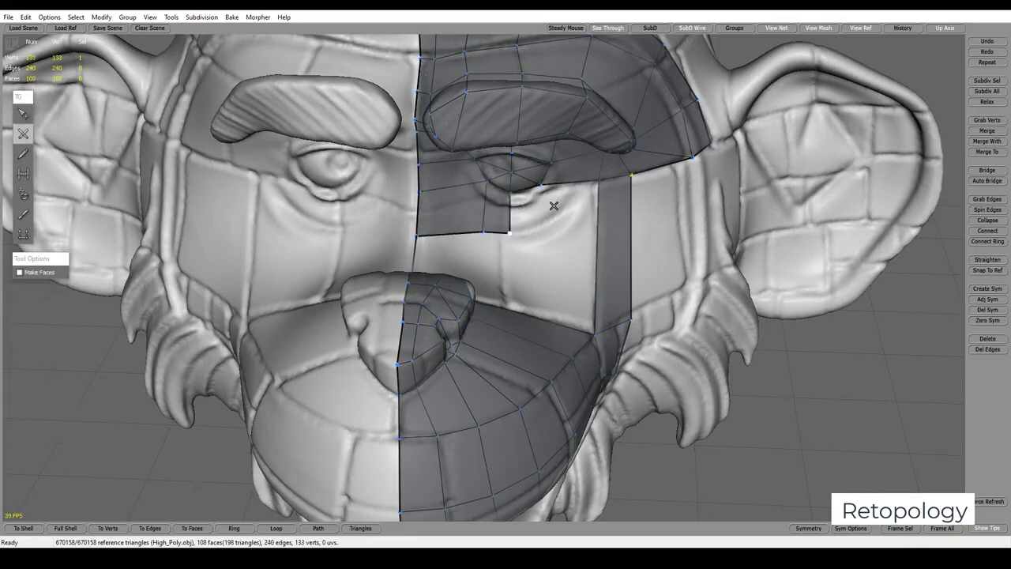
pyautogui.click(556, 234)
pyautogui.moveTo(556, 234); pyautogui.dragTo(596, 286, button='middle')
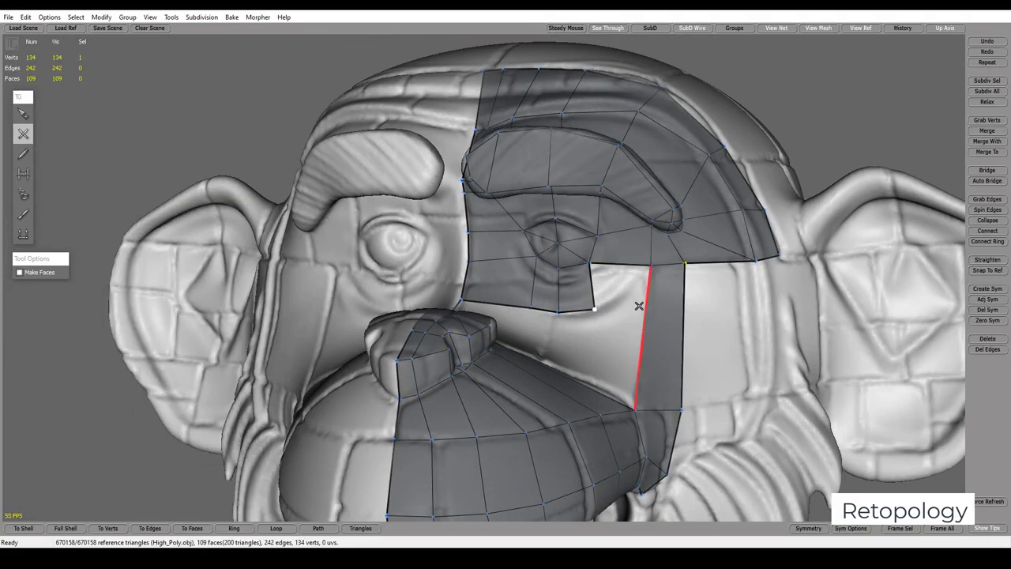
pyautogui.click(628, 278)
pyautogui.moveTo(627, 285); pyautogui.dragTo(609, 300, button='middle')
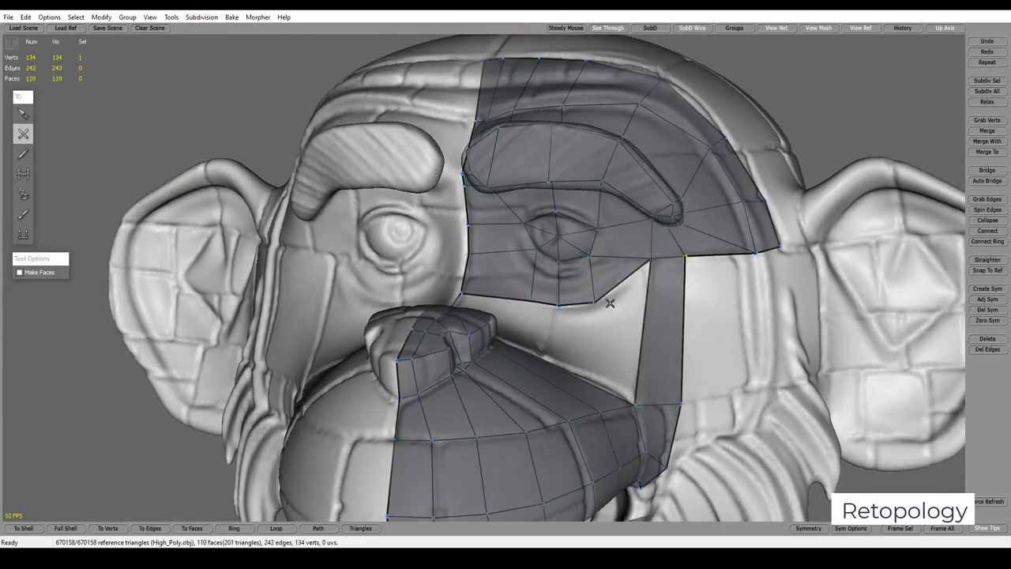
pyautogui.press('s')
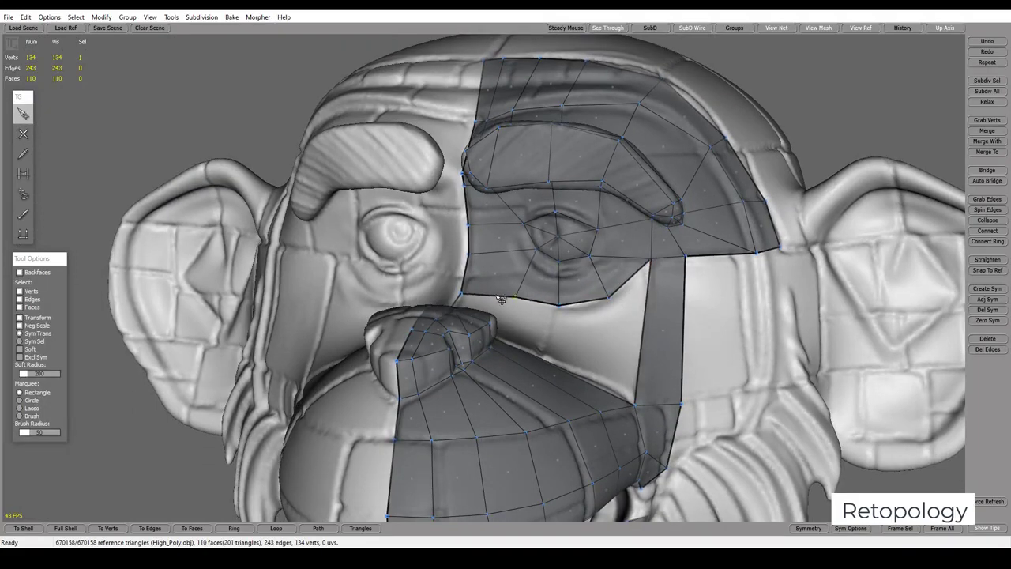
pyautogui.moveTo(462, 294); pyautogui.dragTo(470, 283)
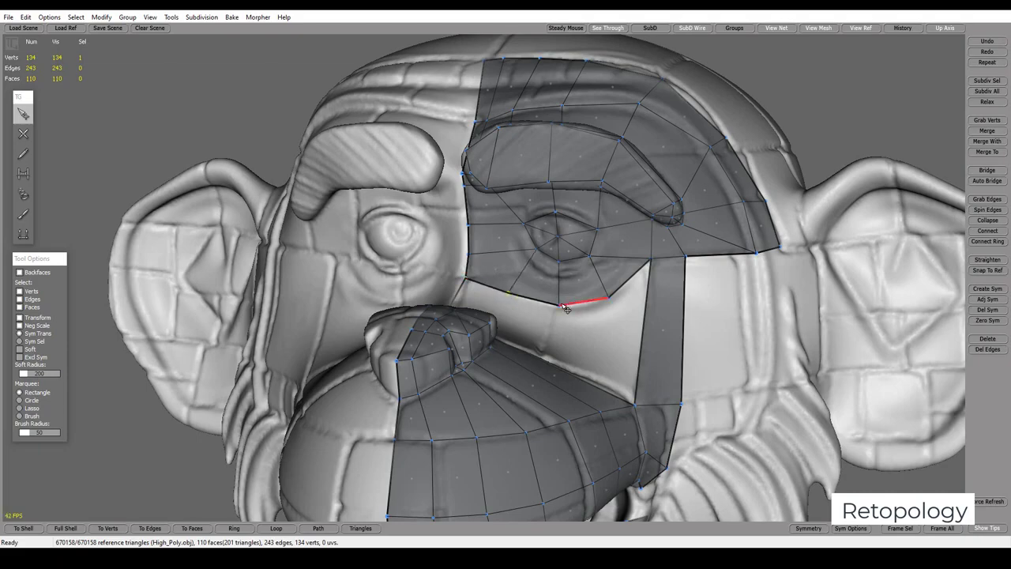
pyautogui.moveTo(567, 308)
pyautogui.mouseDown(button='middle')
pyautogui.moveTo(507, 322)
pyautogui.moveTo(579, 279)
pyautogui.mouseUp(button='middle')
# Fill the cheek gap between the eye and jaw patches with quads
pyautogui.press('c')
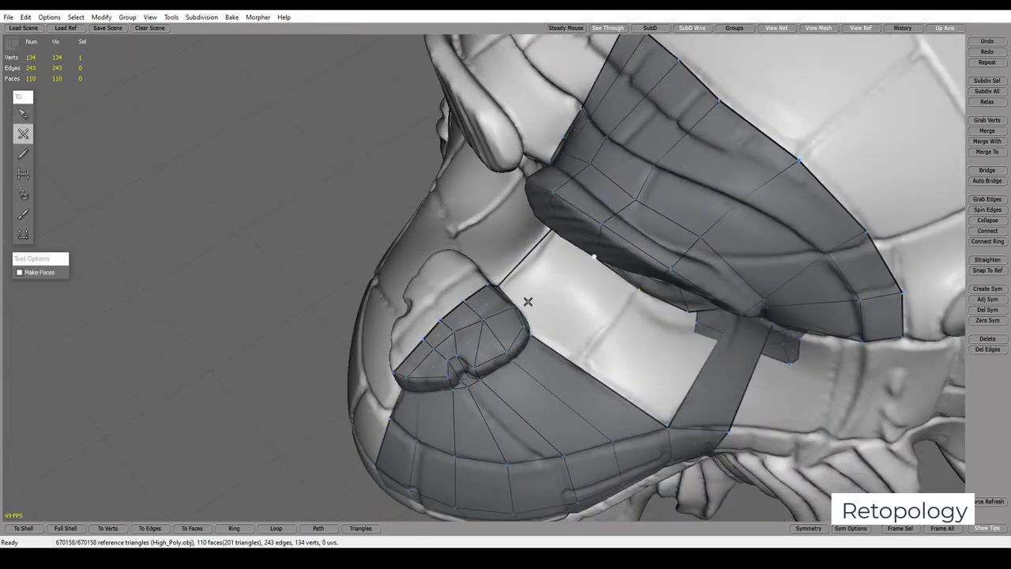
pyautogui.click(529, 302)
pyautogui.moveTo(535, 300)
pyautogui.mouseDown(button='middle')
pyautogui.moveTo(583, 322)
pyautogui.moveTo(512, 376)
pyautogui.moveTo(663, 311)
pyautogui.moveTo(638, 316)
pyautogui.mouseUp(button='middle')
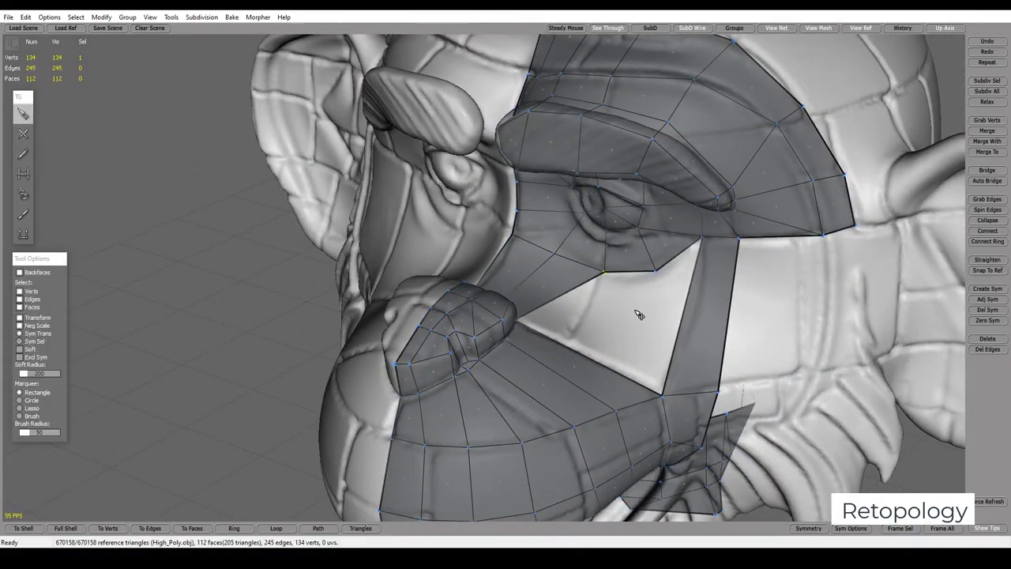
pyautogui.click(638, 309)
pyautogui.click(592, 360)
pyautogui.moveTo(592, 360)
pyautogui.mouseDown(button='middle')
pyautogui.moveTo(576, 377)
pyautogui.moveTo(671, 303)
pyautogui.moveTo(657, 283)
pyautogui.moveTo(650, 404)
pyautogui.moveTo(521, 314)
pyautogui.mouseUp(button='middle')
pyautogui.click(605, 383)
pyautogui.click(623, 341)
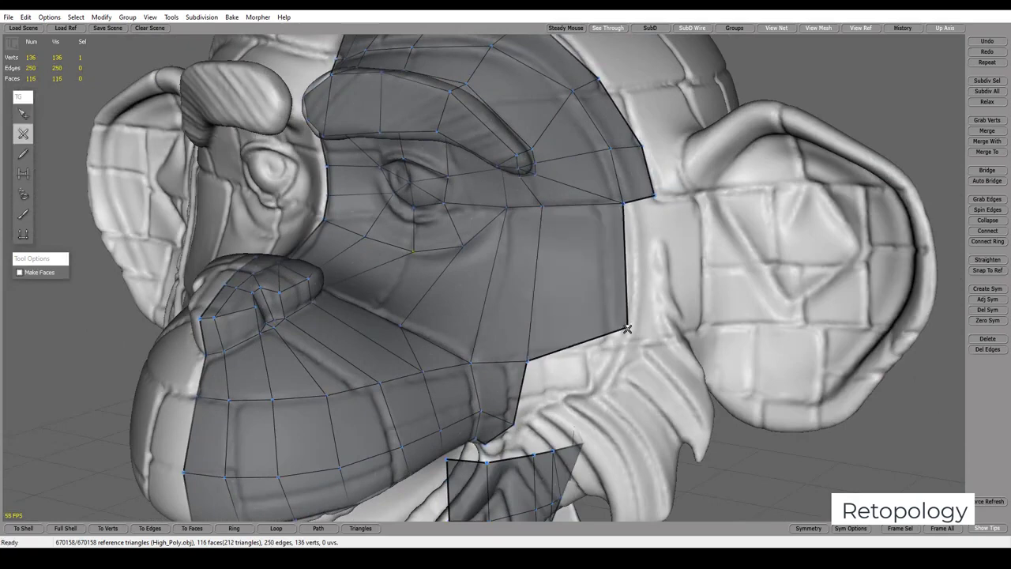
pyautogui.click(526, 418)
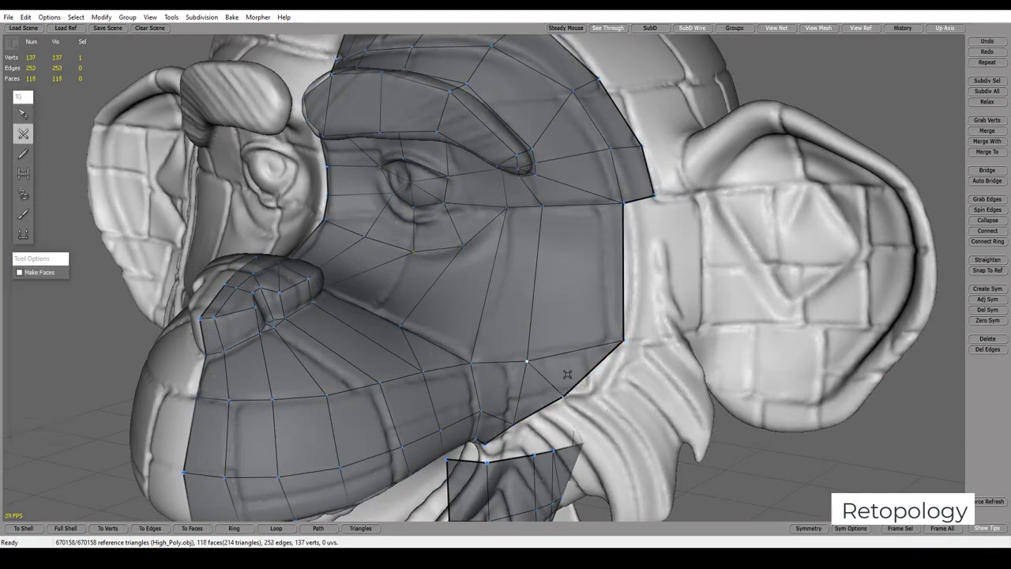
pyautogui.moveTo(626, 363); pyautogui.dragTo(527, 384, button='middle')
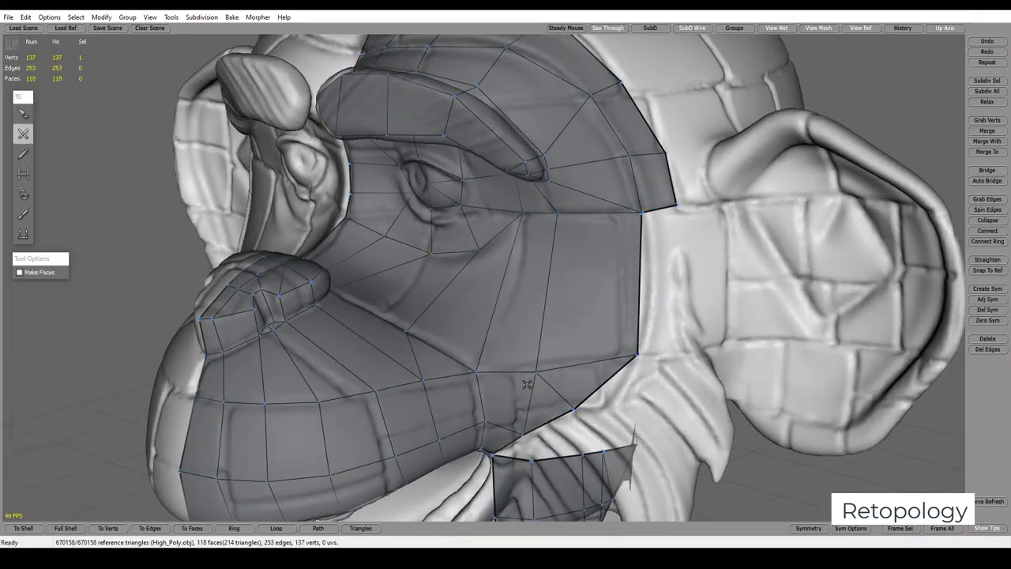
# Delete the stray lower-cheek edge and add a face at the upper-lip strip's end
pyautogui.press('q')
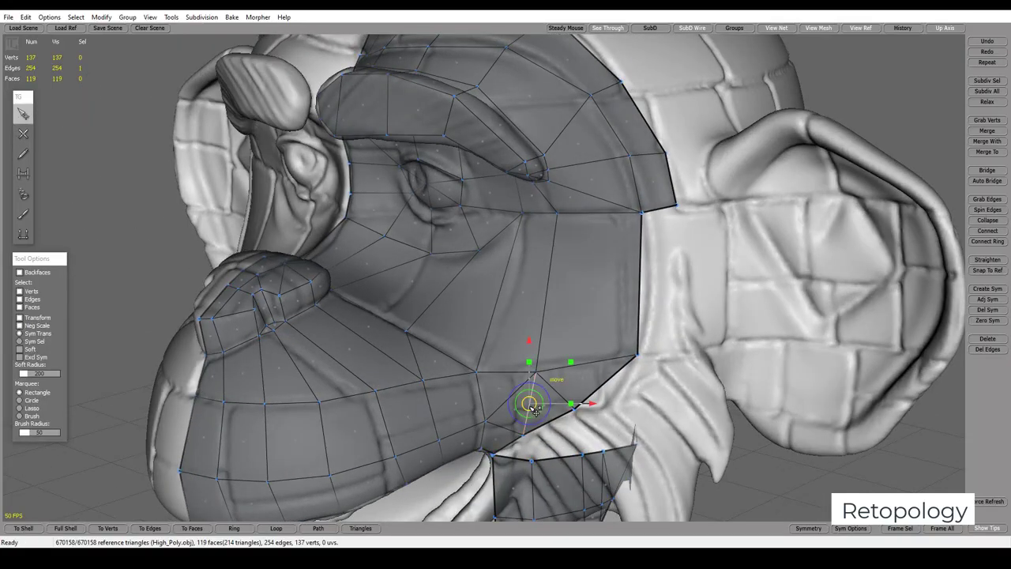
pyautogui.press('Delete')
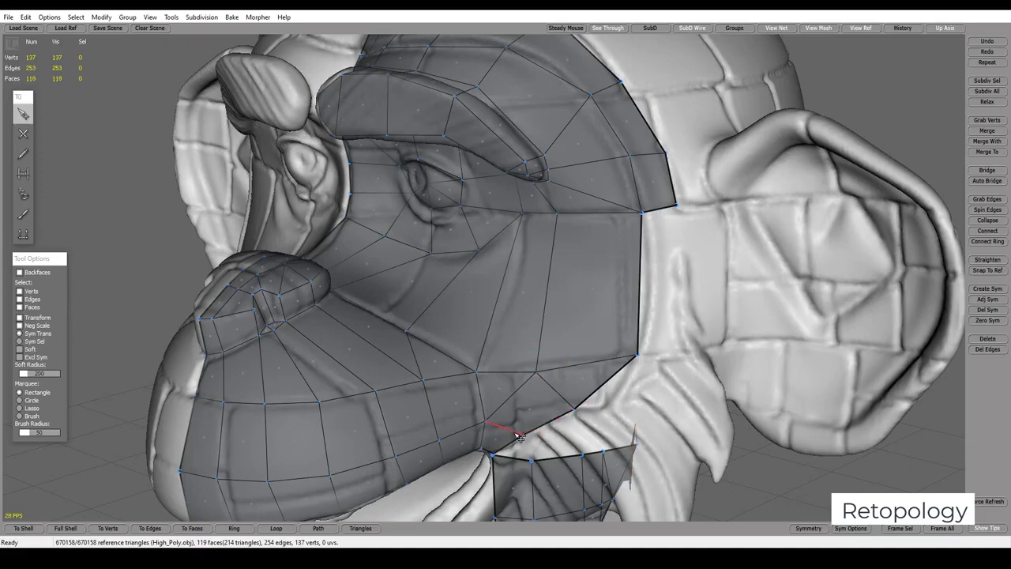
pyautogui.click(543, 448)
pyautogui.moveTo(561, 446)
pyautogui.mouseDown(button='middle')
pyautogui.moveTo(545, 378)
pyautogui.moveTo(592, 339)
pyautogui.moveTo(583, 293)
pyautogui.moveTo(614, 268)
pyautogui.mouseUp(button='middle')
pyautogui.press('w')
pyautogui.click(610, 305)
pyautogui.moveTo(610, 305)
pyautogui.mouseDown(button='middle')
pyautogui.moveTo(555, 258)
pyautogui.moveTo(670, 400)
pyautogui.mouseUp(button='middle')
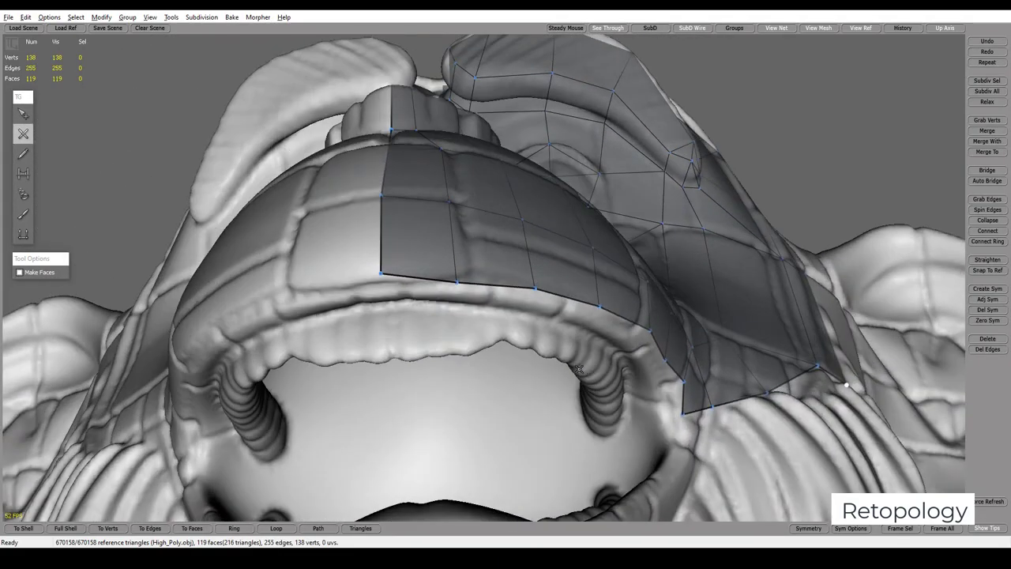
# Add a row of faces along the upper lip's inner edge to the centre line
pyautogui.press('q')
pyautogui.press('w')
pyautogui.click(650, 392)
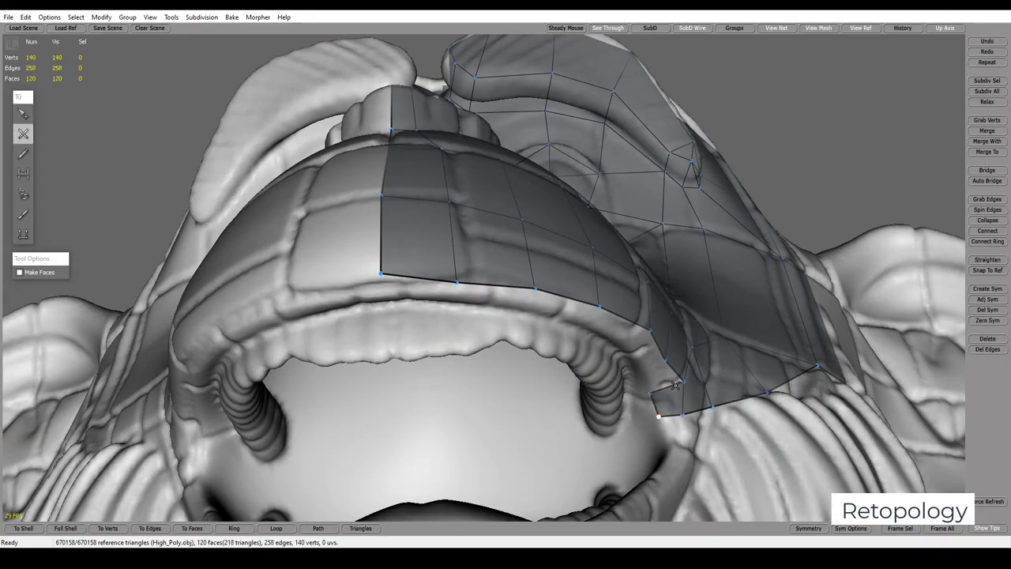
pyautogui.click(654, 368)
pyautogui.click(638, 356)
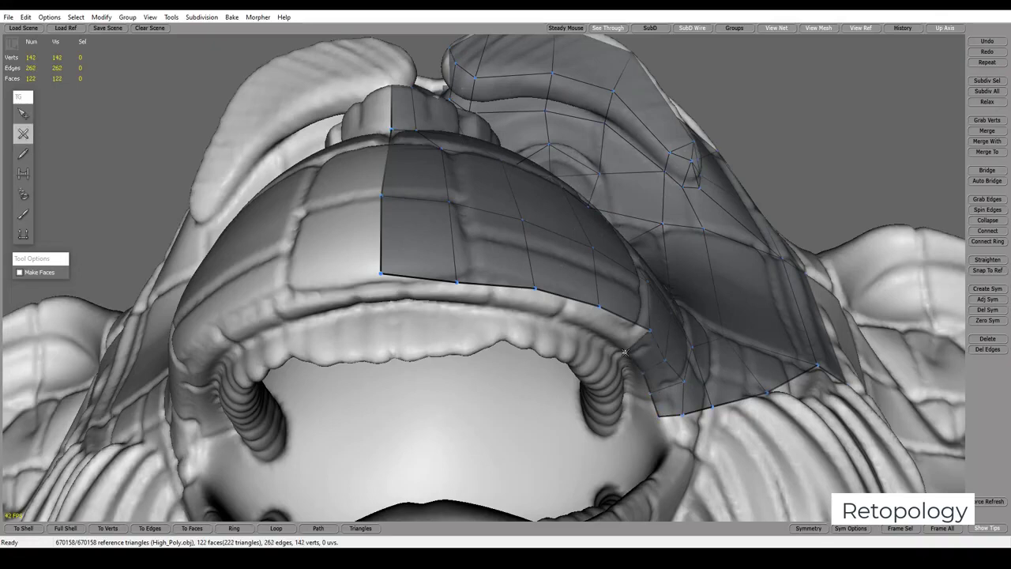
pyautogui.click(590, 329)
pyautogui.click(528, 308)
pyautogui.click(459, 301)
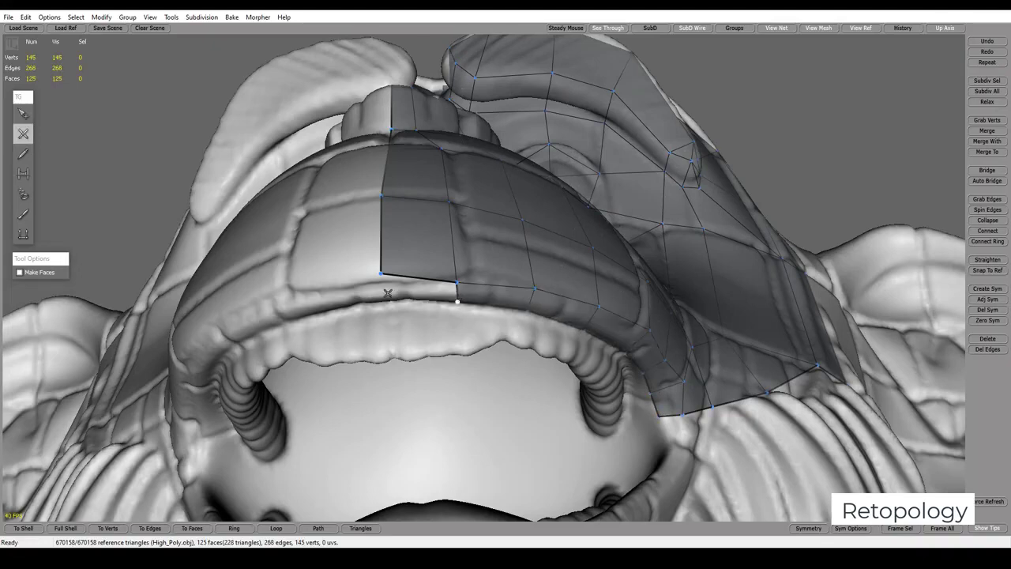
pyautogui.click(382, 300)
# Select three centre seam edges and snap them to the symmetry plane with Zero Sym
pyautogui.press('s')
pyautogui.click(395, 294)
pyautogui.keyDown('shift'); pyautogui.click(382, 249); pyautogui.keyUp('shift')
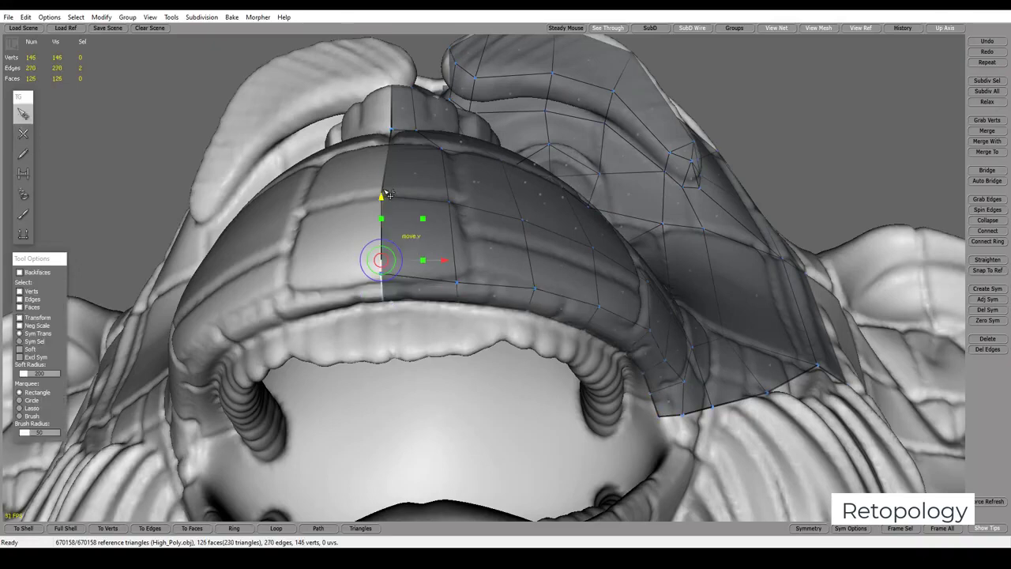
pyautogui.keyDown('shift'); pyautogui.click(381, 198); pyautogui.keyUp('shift')
pyautogui.click(987, 320)
pyautogui.moveTo(842, 379)
pyautogui.mouseDown(button='middle')
pyautogui.moveTo(538, 388)
pyautogui.moveTo(560, 492)
pyautogui.moveTo(459, 276)
pyautogui.mouseUp(button='middle')
pyautogui.click(392, 166)
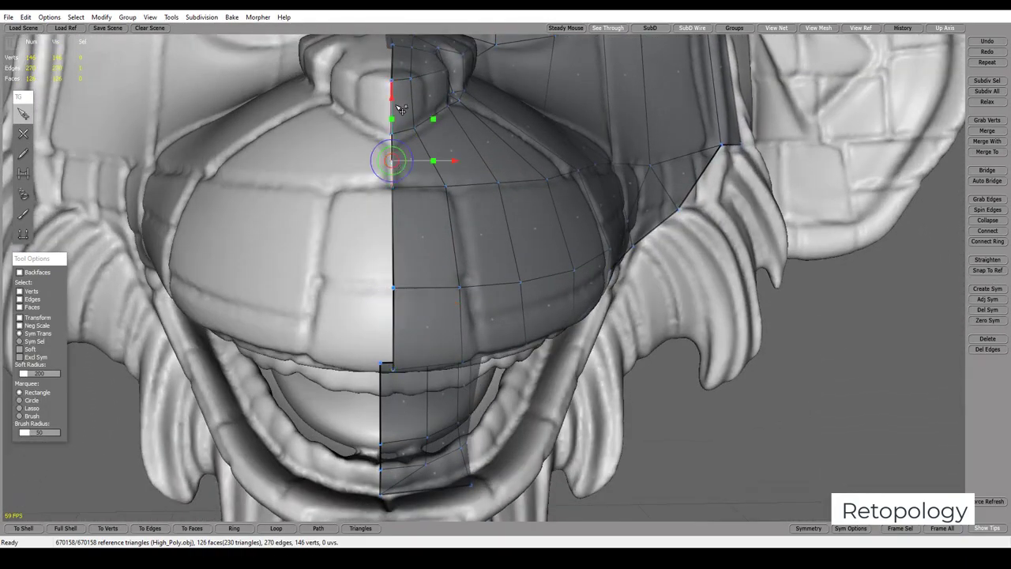
pyautogui.click(402, 85)
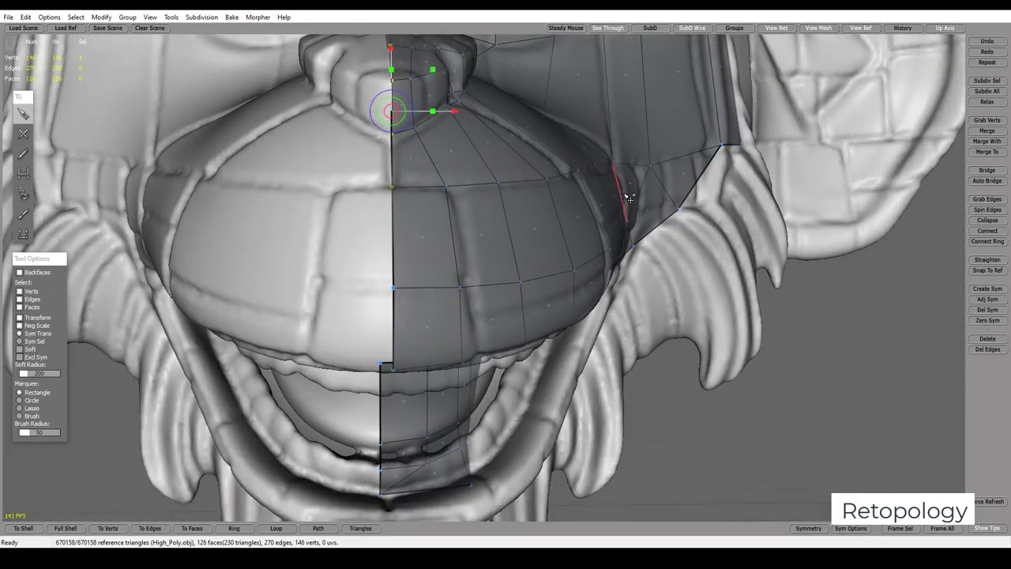
pyautogui.moveTo(626, 198)
pyautogui.mouseDown(button='middle')
pyautogui.moveTo(613, 273)
pyautogui.moveTo(501, 435)
pyautogui.mouseUp(button='middle')
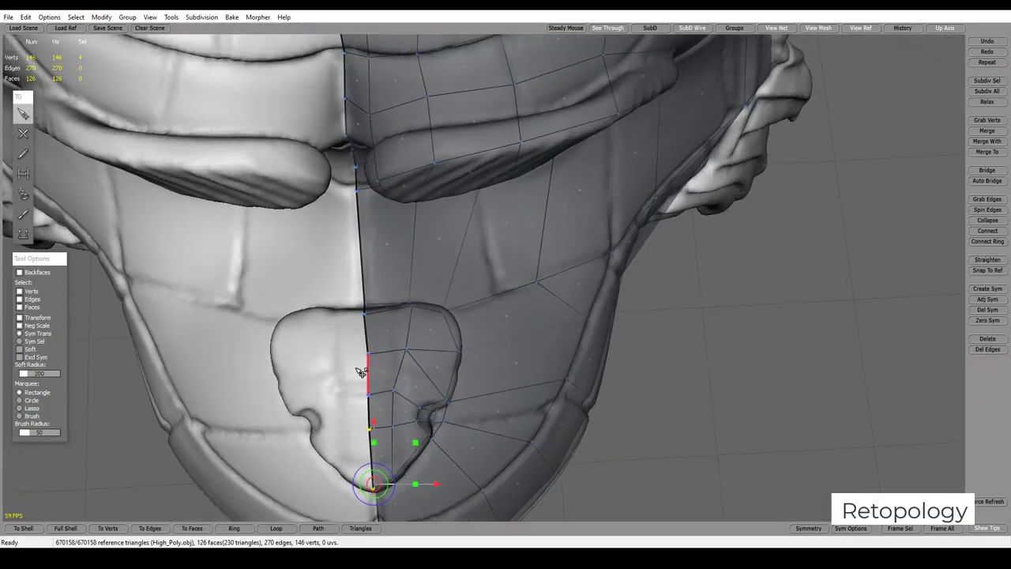
pyautogui.click(367, 335)
pyautogui.doubleClick(369, 330)
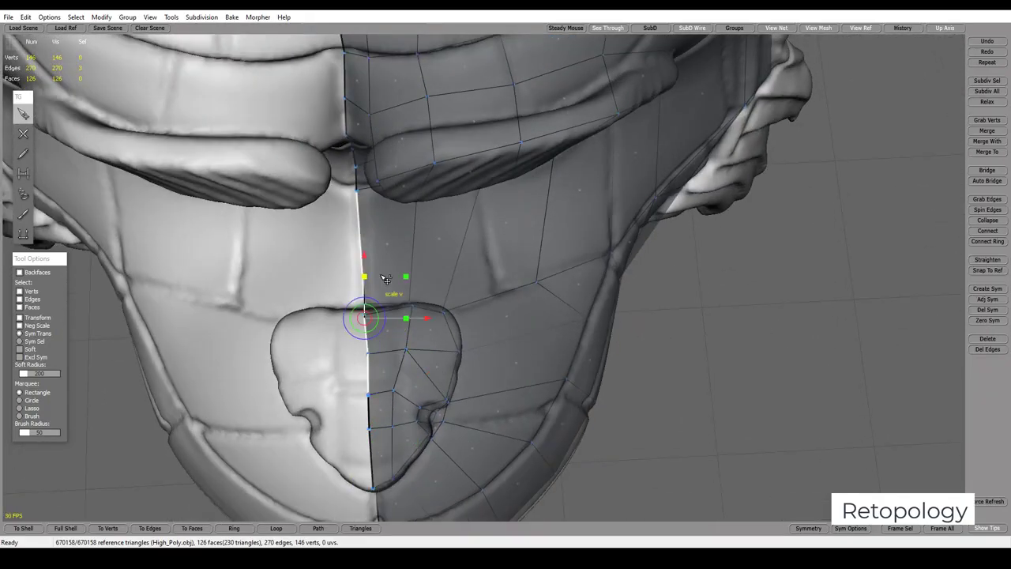
pyautogui.moveTo(369, 330); pyautogui.dragTo(405, 338, button='middle')
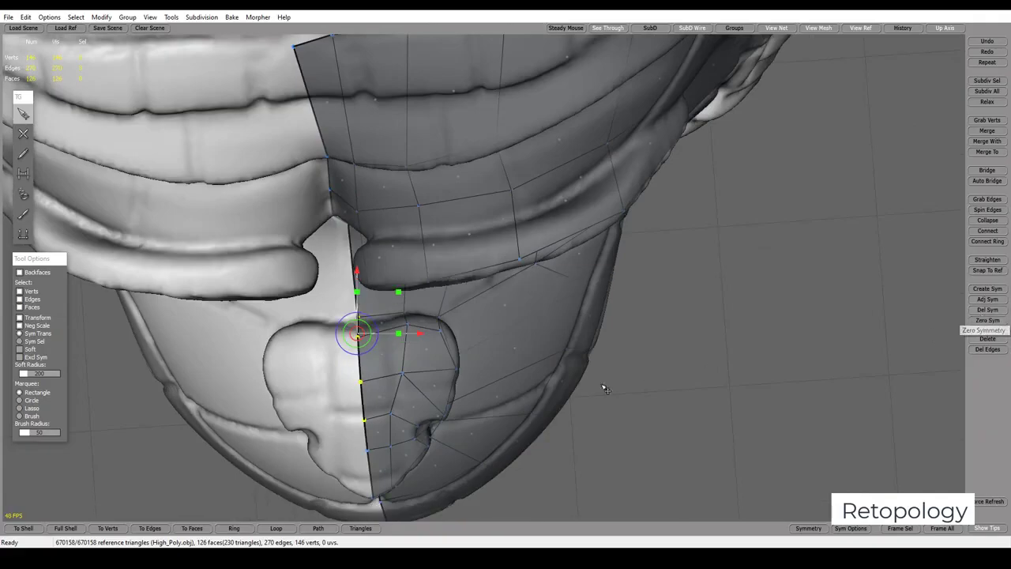
pyautogui.moveTo(603, 384)
pyautogui.mouseDown(button='middle')
pyautogui.moveTo(558, 285)
pyautogui.moveTo(621, 368)
pyautogui.moveTo(608, 330)
pyautogui.moveTo(559, 278)
pyautogui.moveTo(600, 279)
pyautogui.moveTo(607, 327)
pyautogui.moveTo(618, 271)
pyautogui.mouseUp(button='middle')
# Undo a stray vertex and add a face at the lower end of the inner upper-lip strip
pyautogui.press('2')
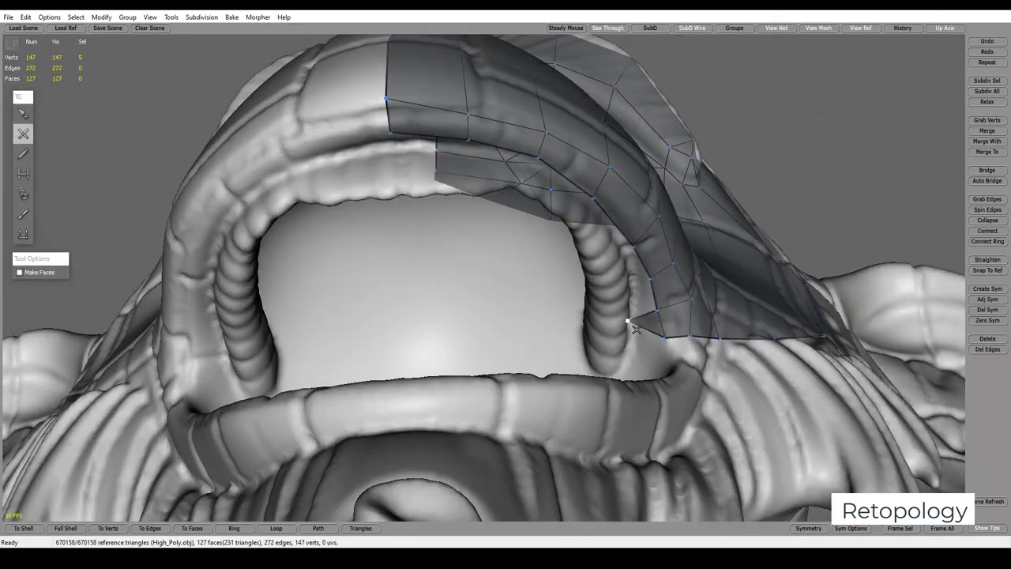
pyautogui.moveTo(648, 334); pyautogui.dragTo(655, 314, button='middle')
pyautogui.hotkey('ctrl', 'z')
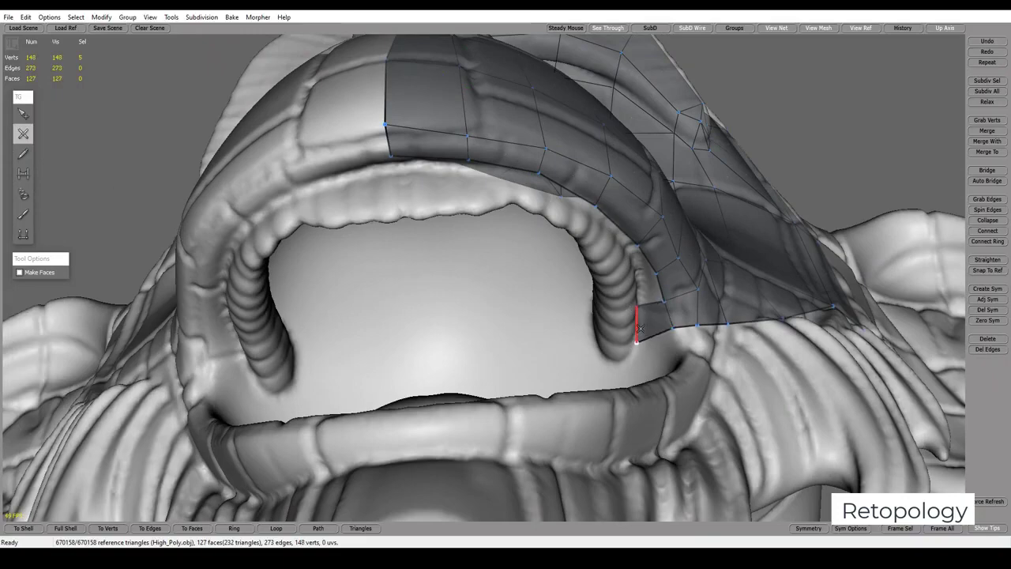
pyautogui.moveTo(640, 327)
pyautogui.mouseDown(button='middle')
pyautogui.moveTo(578, 341)
pyautogui.moveTo(717, 231)
pyautogui.mouseUp(button='middle')
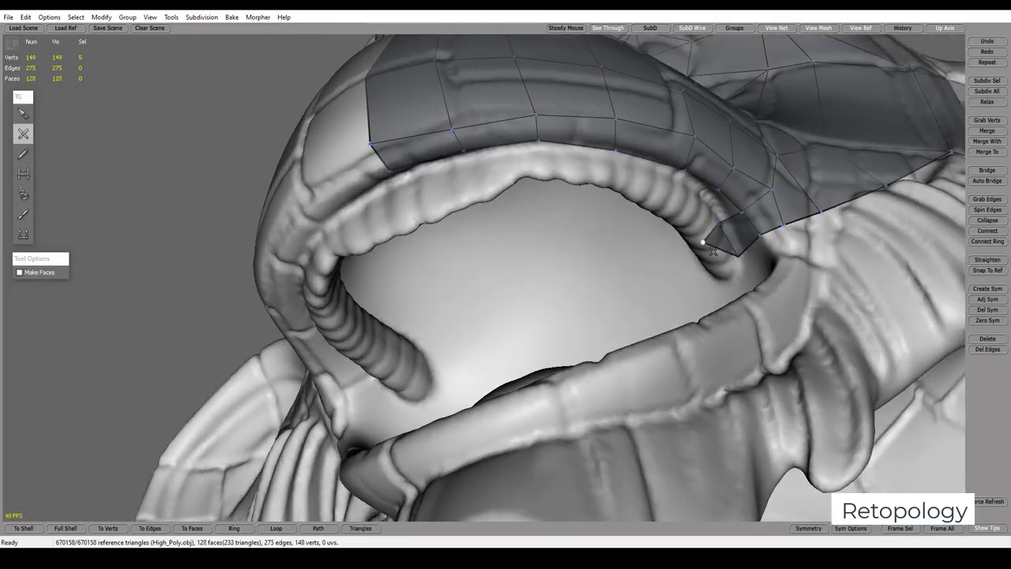
pyautogui.moveTo(719, 272)
pyautogui.mouseDown(button='middle')
pyautogui.moveTo(691, 256)
pyautogui.moveTo(675, 265)
pyautogui.mouseUp(button='middle')
pyautogui.press('1')
pyautogui.press('2')
pyautogui.click(647, 268)
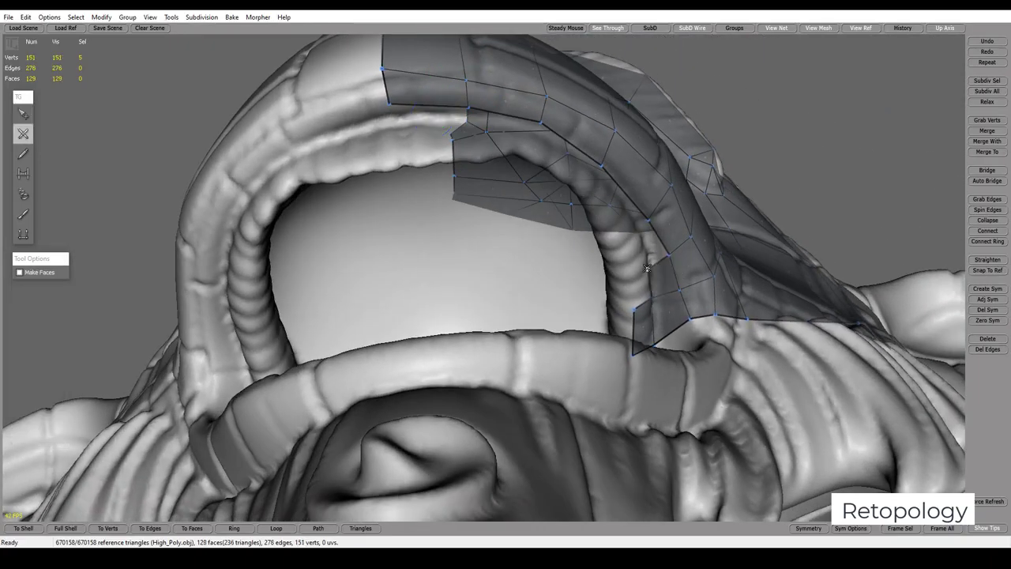
# Extend the face strip along the inside of the upper lip and along its lower edge
pyautogui.moveTo(599, 185); pyautogui.dragTo(588, 130, button='middle')
pyautogui.click(586, 128)
pyautogui.click(531, 68)
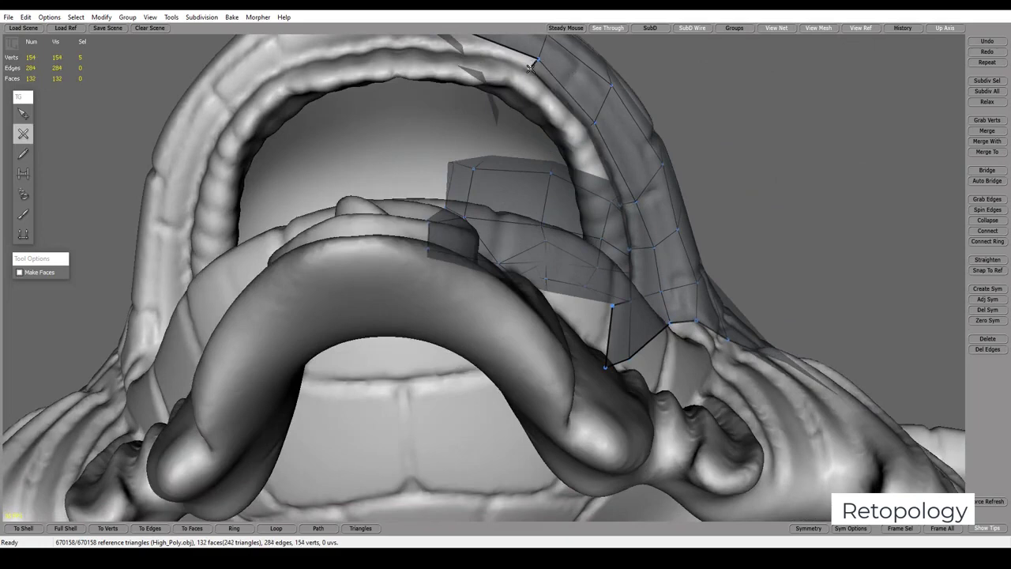
pyautogui.moveTo(531, 68); pyautogui.dragTo(548, 125, button='middle')
pyautogui.click(478, 129)
pyautogui.click(409, 122)
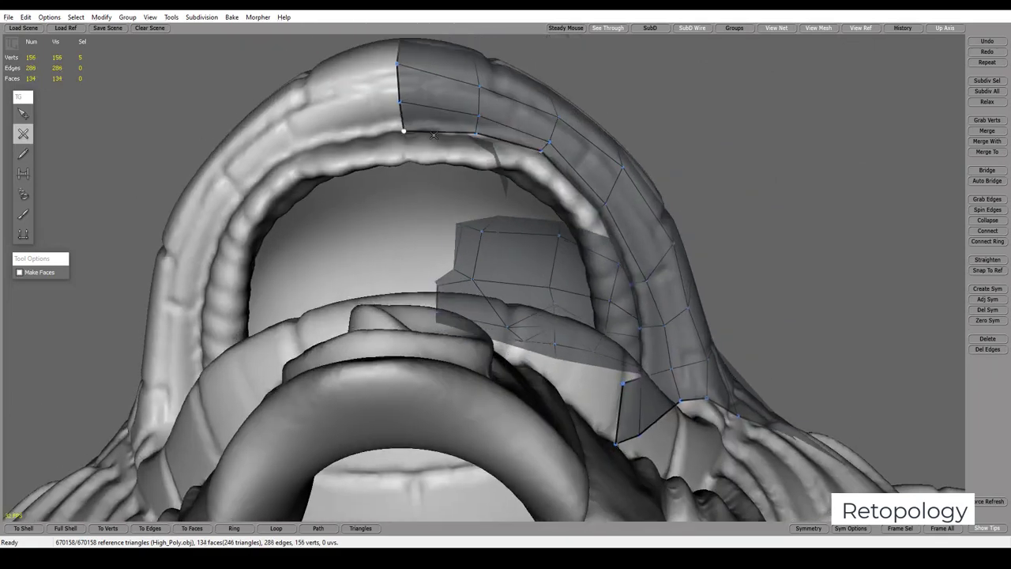
pyautogui.click(404, 158)
pyautogui.click(473, 160)
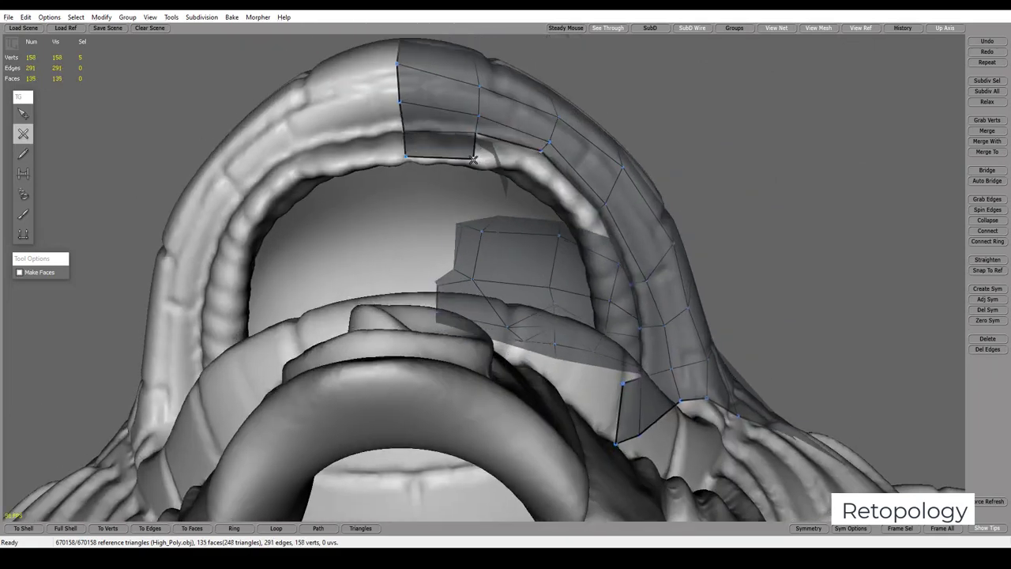
pyautogui.click(537, 169)
pyautogui.click(588, 222)
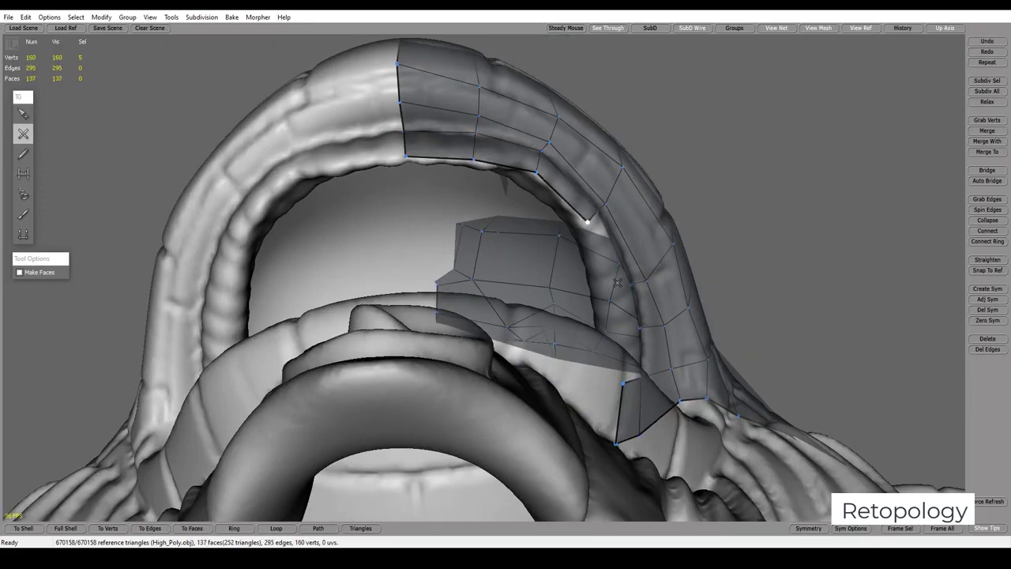
# Wrap new faces around the inside of the mouth corner onto the lower lip
pyautogui.moveTo(610, 291)
pyautogui.mouseDown(button='middle')
pyautogui.moveTo(598, 387)
pyautogui.moveTo(418, 371)
pyautogui.mouseUp(button='middle')
pyautogui.click(621, 359)
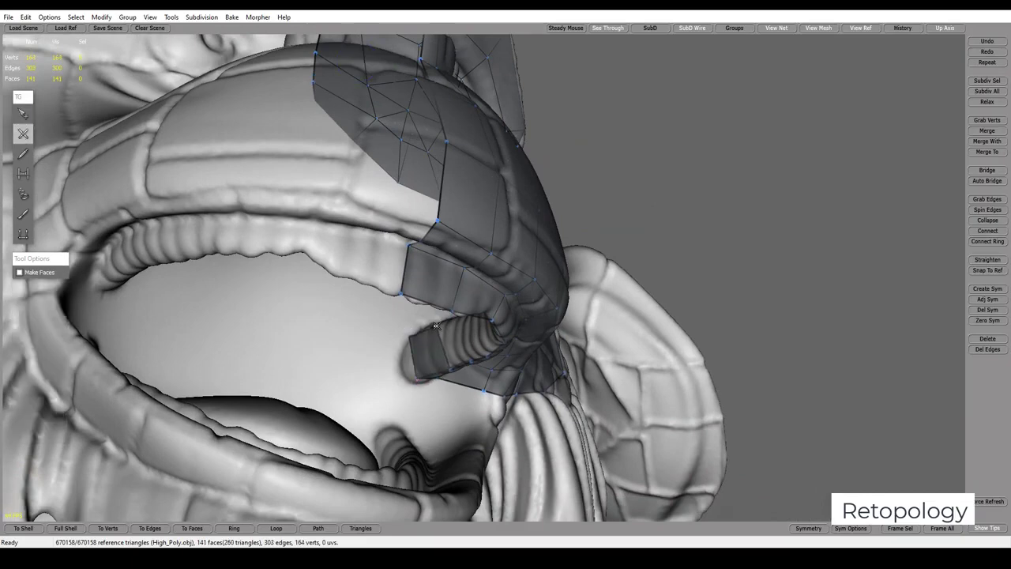
pyautogui.moveTo(436, 326)
pyautogui.mouseDown(button='middle')
pyautogui.moveTo(386, 347)
pyautogui.moveTo(524, 338)
pyautogui.mouseUp(button='middle')
pyautogui.click(385, 348)
pyautogui.click(417, 347)
pyautogui.click(319, 285)
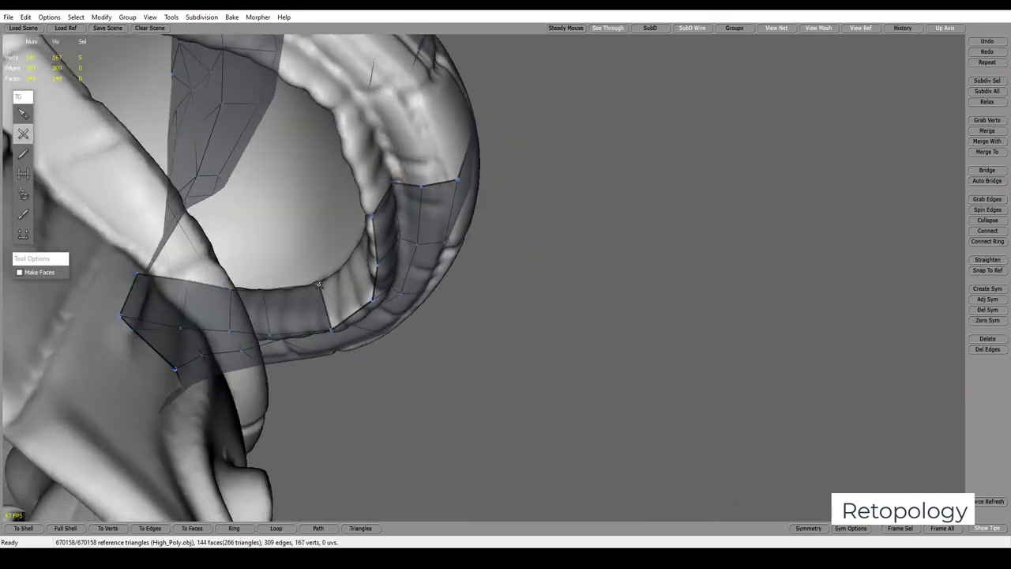
pyautogui.click(353, 285)
# Add faces along the lower lip, undo the bad one, and select the strip's end vertex
pyautogui.moveTo(353, 285)
pyautogui.mouseDown(button='middle')
pyautogui.moveTo(335, 228)
pyautogui.moveTo(361, 218)
pyautogui.mouseUp(button='middle')
pyautogui.click(335, 228)
pyautogui.click(361, 218)
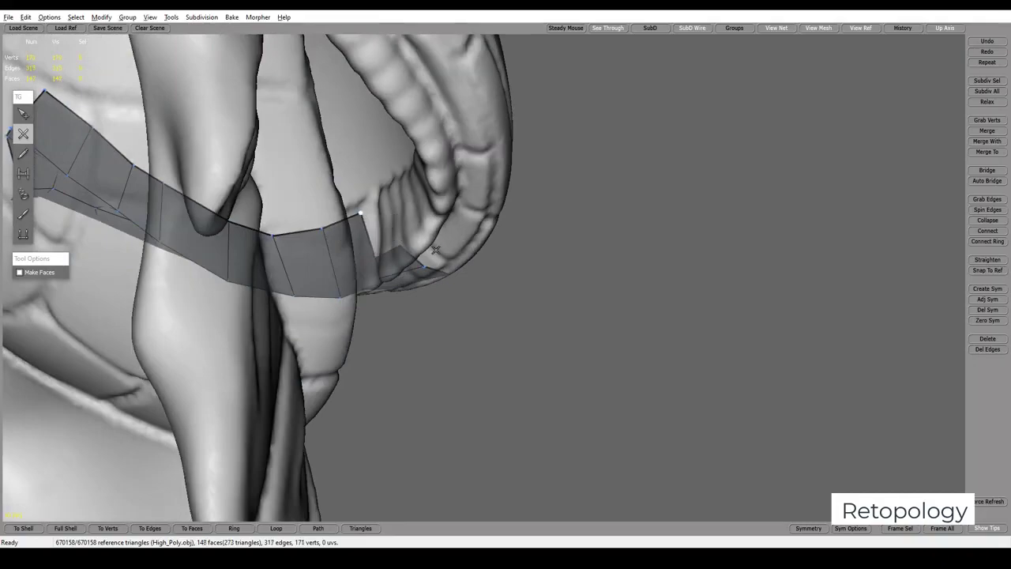
pyautogui.hotkey('ctrl', 'z')
pyautogui.moveTo(435, 250)
pyautogui.mouseDown(button='middle')
pyautogui.moveTo(361, 154)
pyautogui.moveTo(373, 169)
pyautogui.moveTo(316, 232)
pyautogui.moveTo(123, 248)
pyautogui.moveTo(237, 237)
pyautogui.moveTo(371, 255)
pyautogui.mouseUp(button='middle')
pyautogui.click(371, 255)
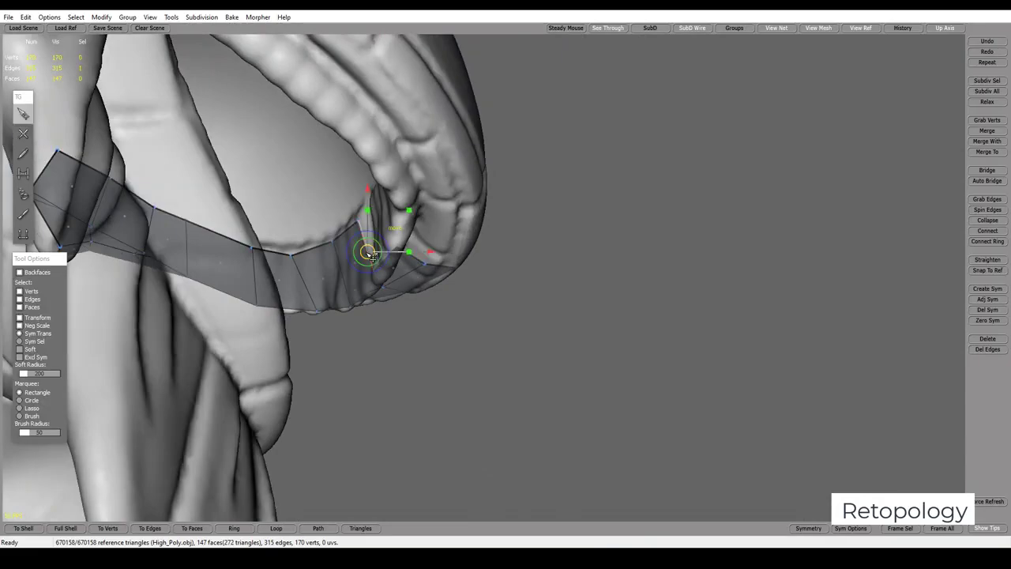
pyautogui.moveTo(873, 329)
pyautogui.mouseDown(button='middle')
pyautogui.moveTo(487, 291)
pyautogui.moveTo(368, 350)
pyautogui.moveTo(310, 310)
pyautogui.moveTo(354, 280)
pyautogui.moveTo(510, 300)
pyautogui.moveTo(466, 312)
pyautogui.moveTo(359, 275)
pyautogui.moveTo(300, 271)
pyautogui.moveTo(590, 407)
pyautogui.moveTo(548, 409)
pyautogui.moveTo(611, 413)
pyautogui.mouseUp(button='middle')
# Drag the lower-lip curve's end vertex and a middle vertex onto the sculpt's lip contour, then check from the front
pyautogui.press('c')
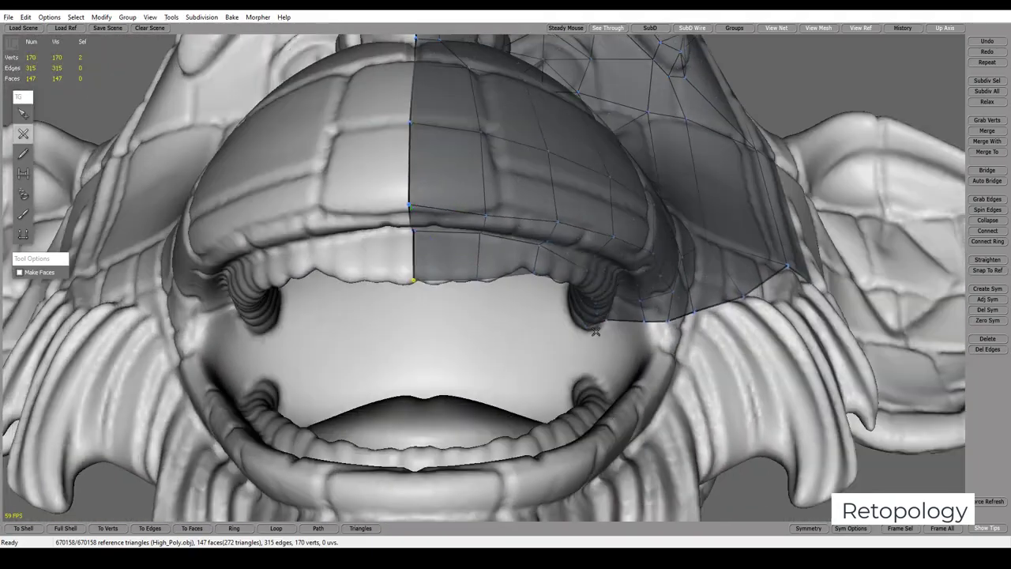
pyautogui.moveTo(610, 360)
pyautogui.mouseDown(button='middle')
pyautogui.moveTo(598, 416)
pyautogui.moveTo(558, 373)
pyautogui.moveTo(545, 395)
pyautogui.moveTo(510, 354)
pyautogui.moveTo(501, 435)
pyautogui.moveTo(489, 358)
pyautogui.moveTo(413, 282)
pyautogui.mouseUp(button='middle')
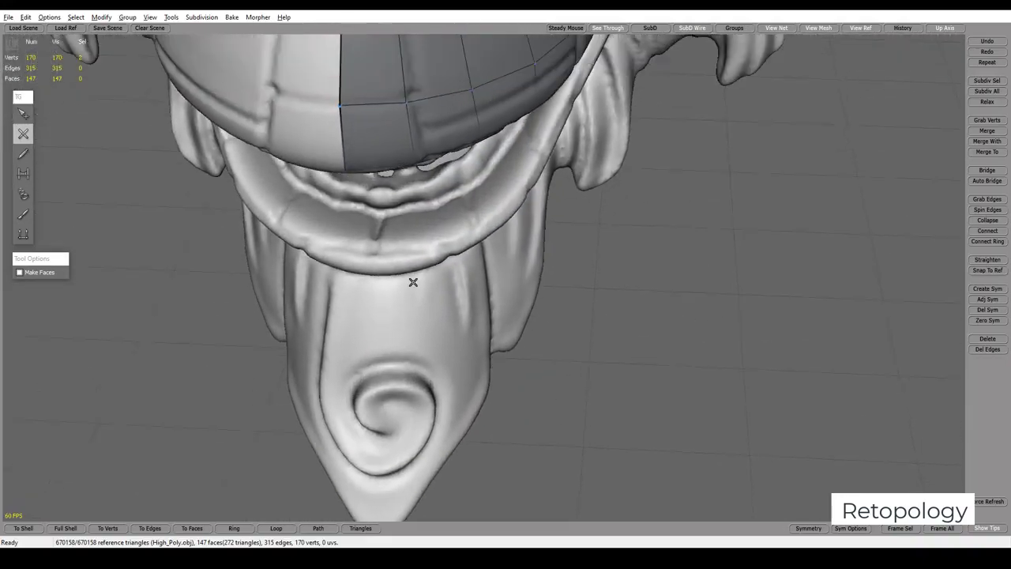
pyautogui.press('s')
pyautogui.press('c')
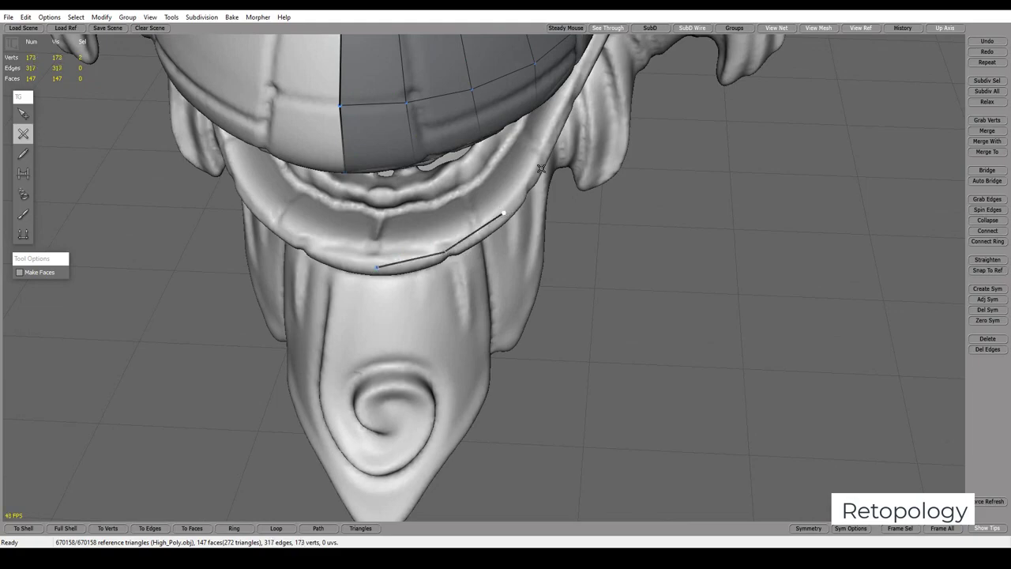
pyautogui.moveTo(580, 108); pyautogui.dragTo(619, 168, button='middle')
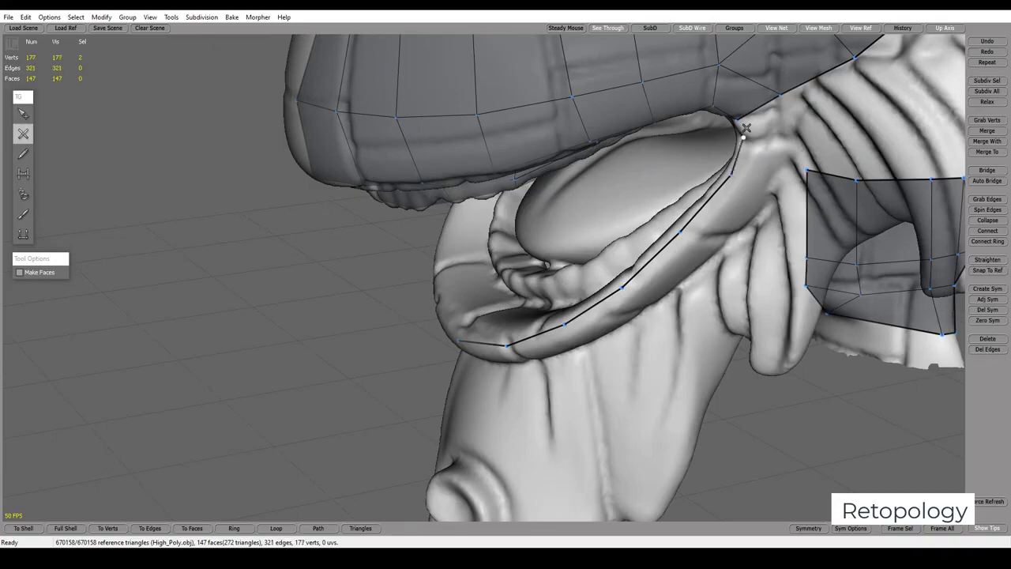
pyautogui.moveTo(746, 128); pyautogui.dragTo(756, 104, button='middle')
pyautogui.press('q')
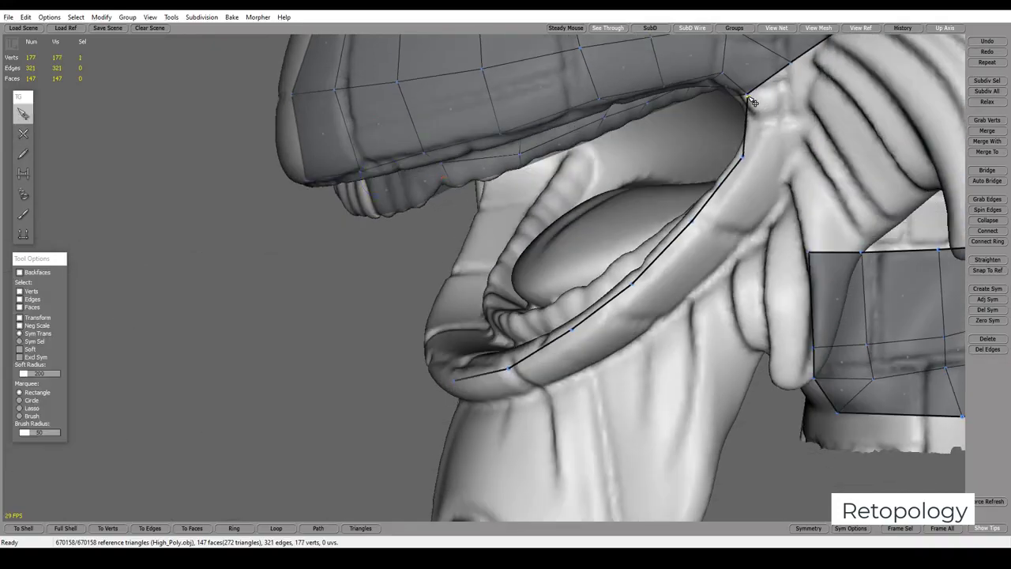
pyautogui.moveTo(744, 162); pyautogui.dragTo(758, 139)
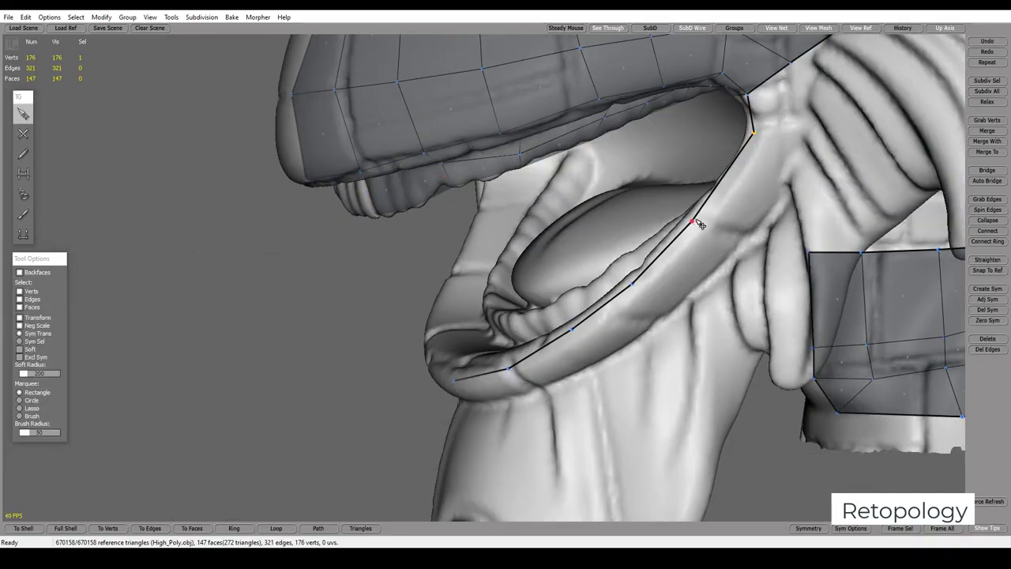
pyautogui.moveTo(699, 224); pyautogui.dragTo(709, 221)
pyautogui.moveTo(671, 291)
pyautogui.mouseDown(button='middle')
pyautogui.moveTo(624, 320)
pyautogui.moveTo(634, 325)
pyautogui.moveTo(385, 371)
pyautogui.mouseUp(button='middle')
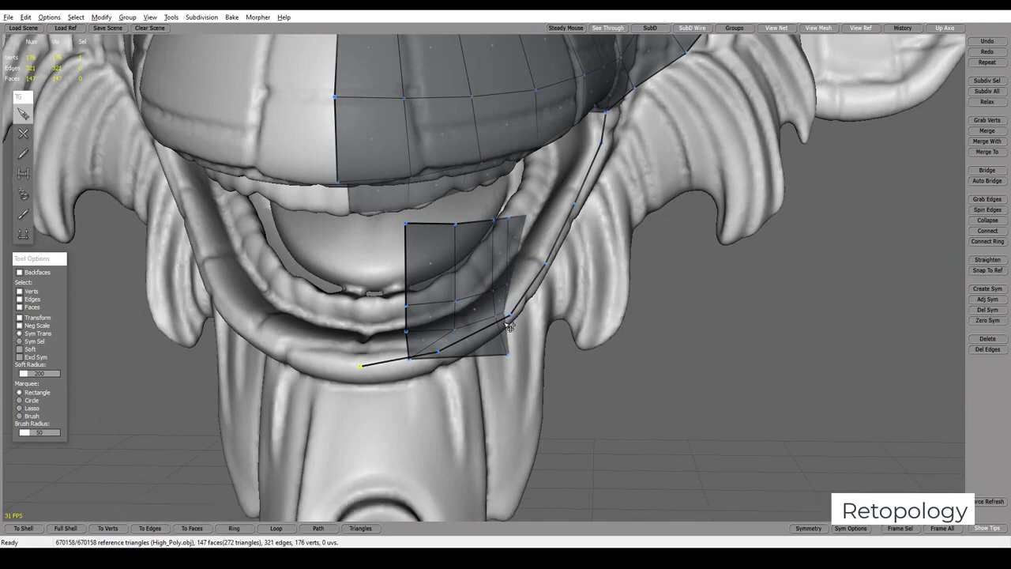
pyautogui.moveTo(493, 384)
pyautogui.mouseDown(button='middle')
pyautogui.moveTo(463, 306)
pyautogui.moveTo(191, 330)
pyautogui.mouseUp(button='middle')
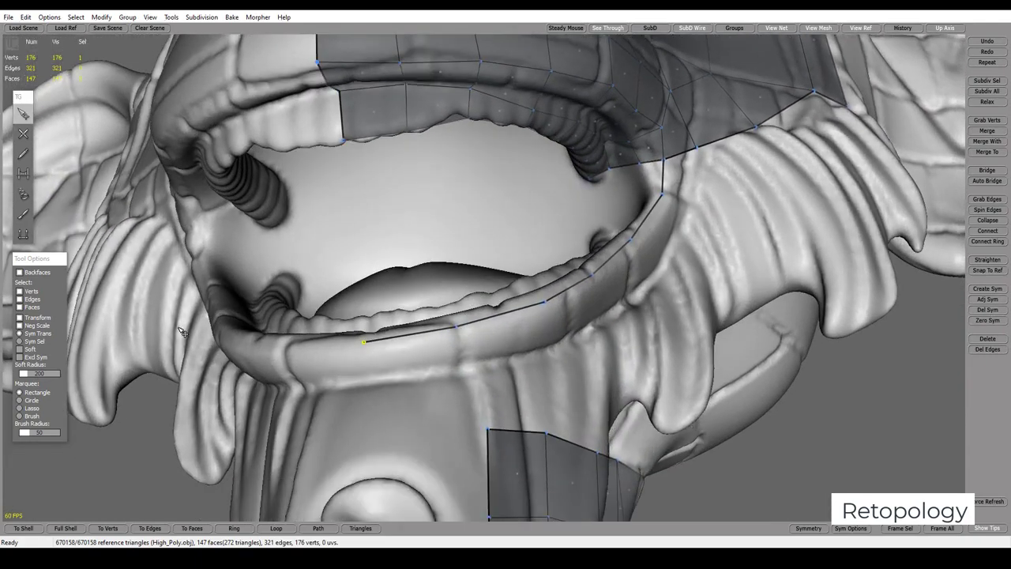
pyautogui.press('c')
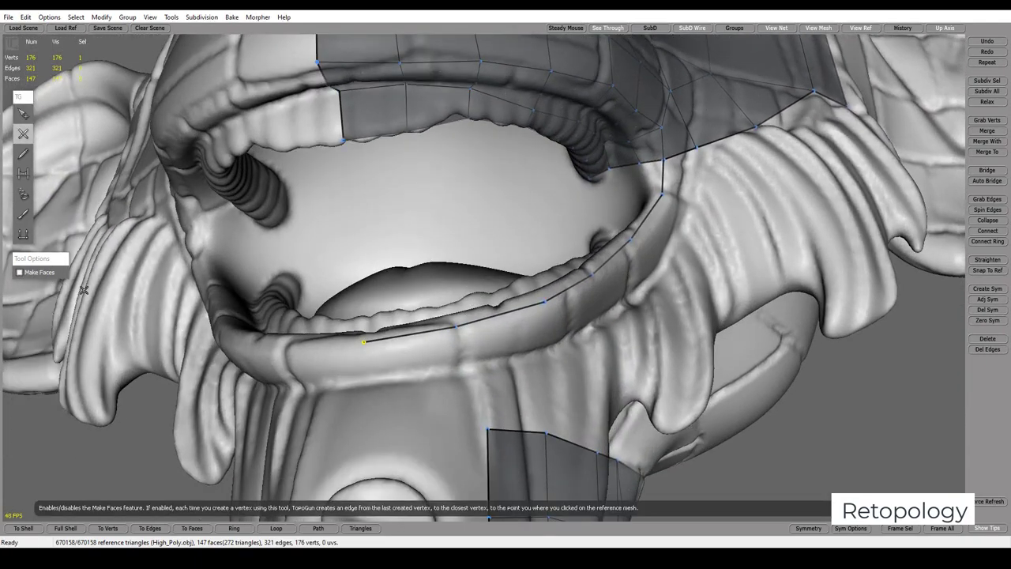
# Build the first row of quads along the lower lip edge toward the mouth corner
pyautogui.hotkey('ctrl', 'z')
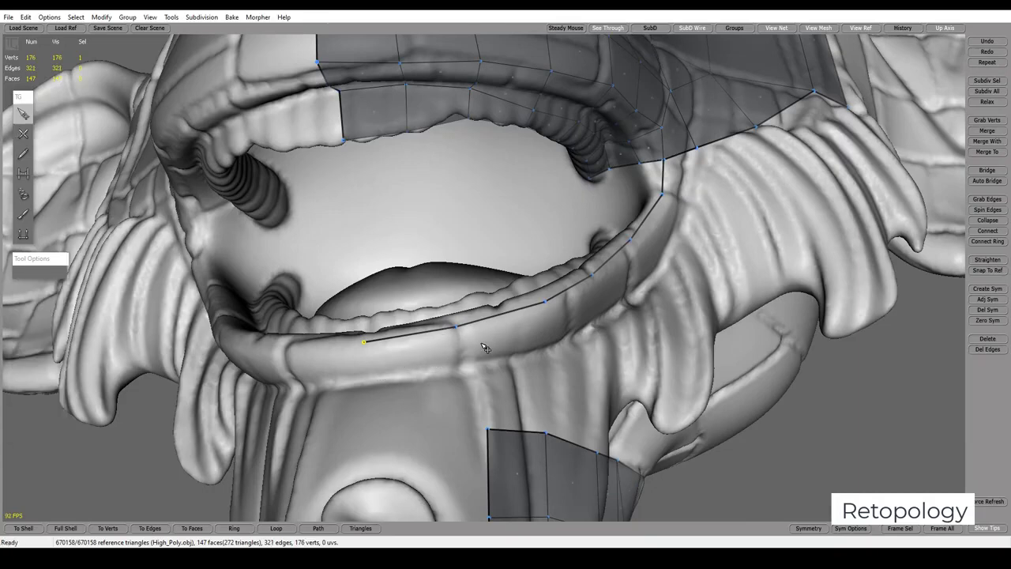
pyautogui.moveTo(441, 360); pyautogui.dragTo(459, 368)
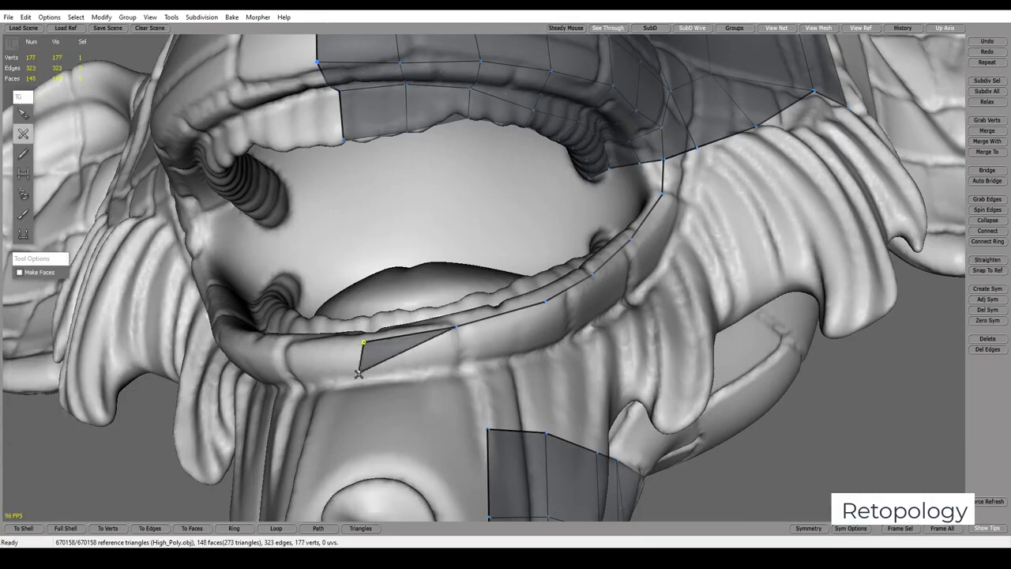
pyautogui.moveTo(544, 317); pyautogui.dragTo(555, 367)
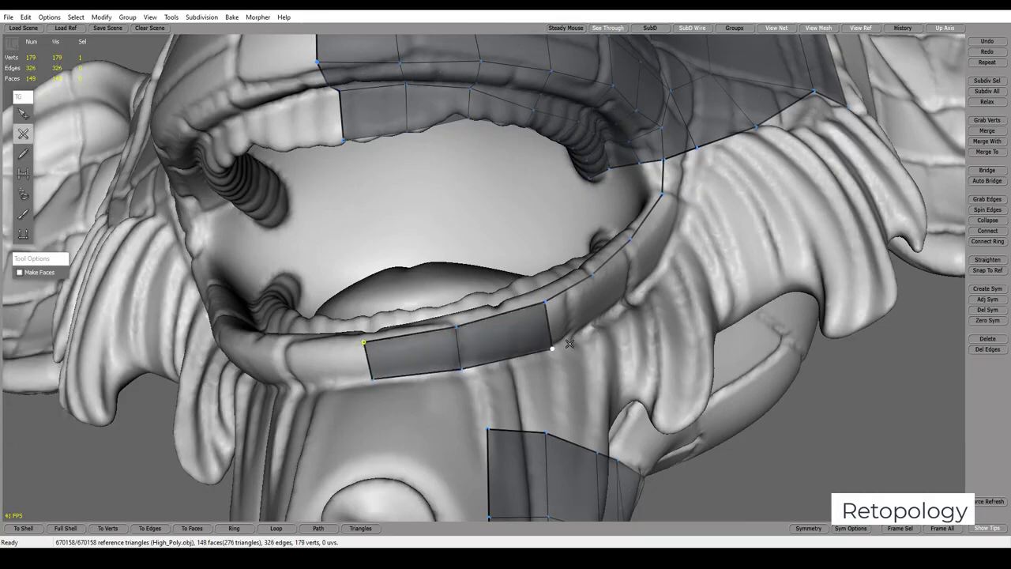
pyautogui.moveTo(555, 368); pyautogui.dragTo(643, 249, button='middle')
pyautogui.moveTo(643, 250); pyautogui.dragTo(687, 251)
pyautogui.moveTo(715, 172); pyautogui.dragTo(743, 196)
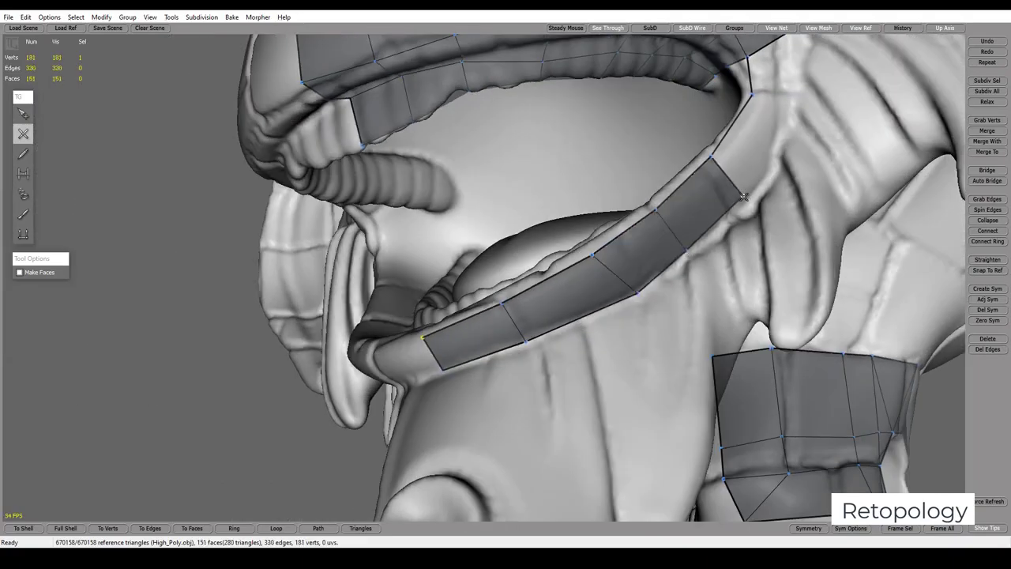
pyautogui.moveTo(765, 108); pyautogui.dragTo(795, 102)
pyautogui.moveTo(805, 71); pyautogui.dragTo(799, 106, button='middle')
pyautogui.moveTo(794, 136); pyautogui.dragTo(773, 176)
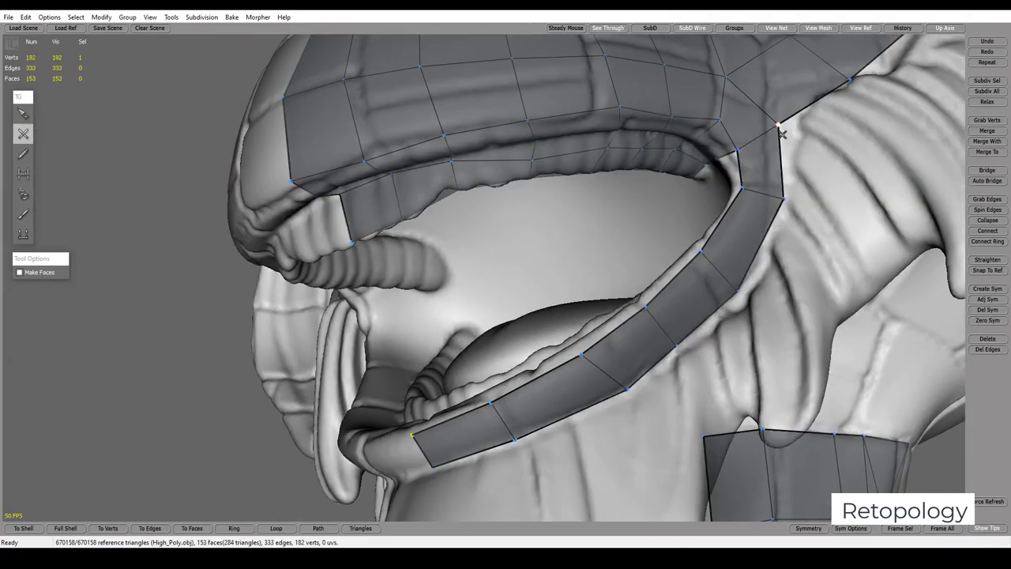
pyautogui.moveTo(774, 174)
pyautogui.mouseDown(button='middle')
pyautogui.moveTo(855, 168)
pyautogui.moveTo(598, 237)
pyautogui.moveTo(588, 289)
pyautogui.moveTo(561, 245)
pyautogui.mouseUp(button='middle')
# Continue the first row of quads down toward the chin centre
pyautogui.click(562, 246)
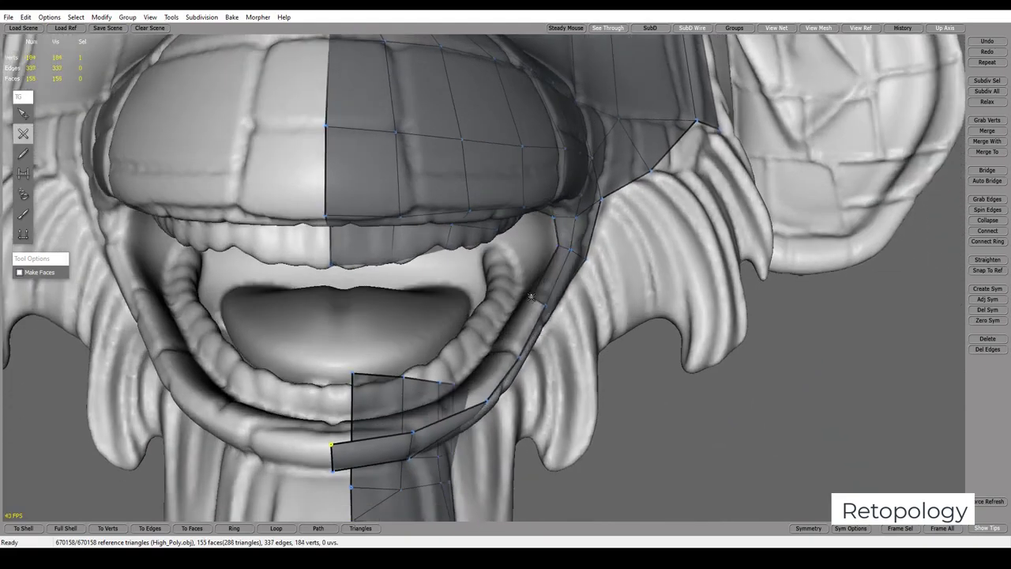
pyautogui.moveTo(531, 297); pyautogui.dragTo(512, 357, button='middle')
pyautogui.click(509, 274)
pyautogui.click(479, 320)
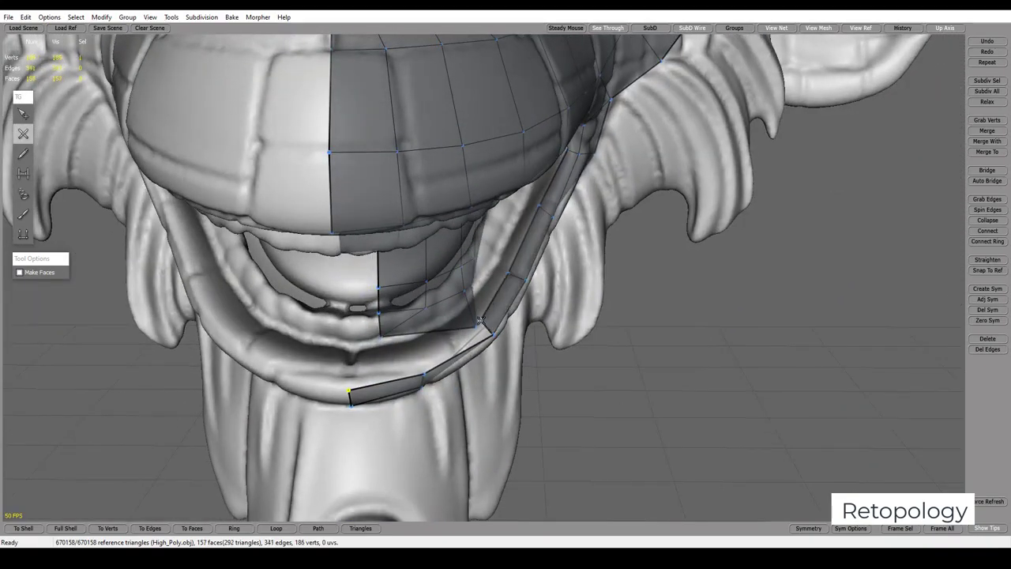
pyautogui.moveTo(443, 332)
pyautogui.mouseDown(button='middle')
pyautogui.moveTo(479, 259)
pyautogui.moveTo(442, 204)
pyautogui.mouseUp(button='middle')
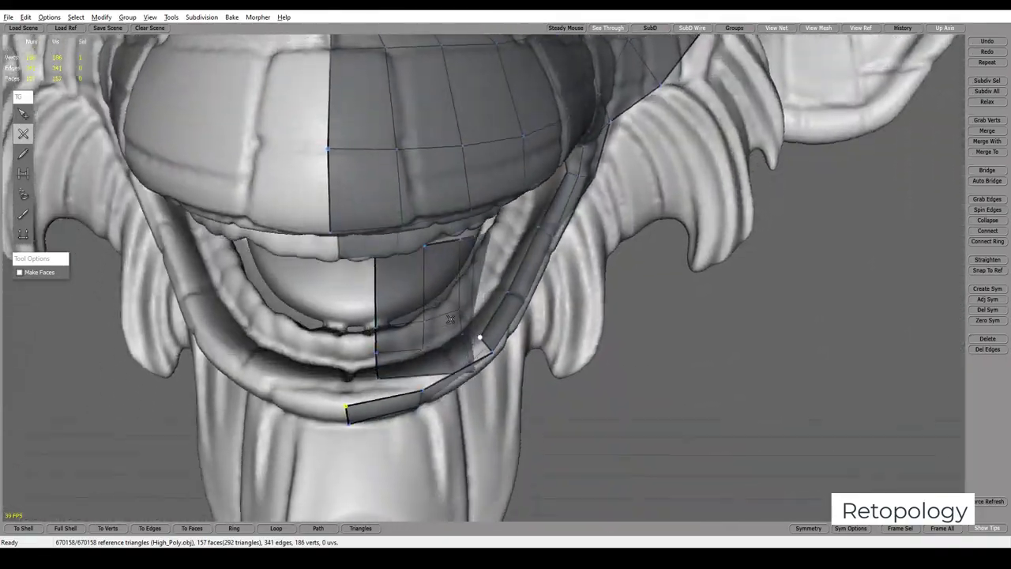
pyautogui.moveTo(443, 205); pyautogui.dragTo(400, 343, button='middle')
pyautogui.click(410, 352)
pyautogui.click(348, 375)
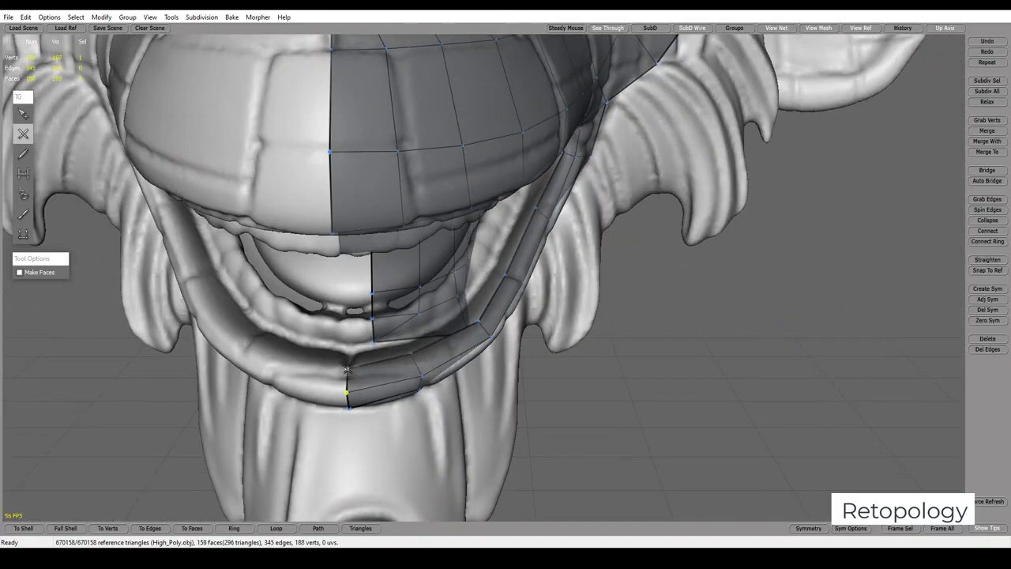
pyautogui.moveTo(347, 375); pyautogui.dragTo(383, 384, button='middle')
# Start the second row of quads at the chin centre, deleting and refilling a misplaced vertex
pyautogui.press('s')
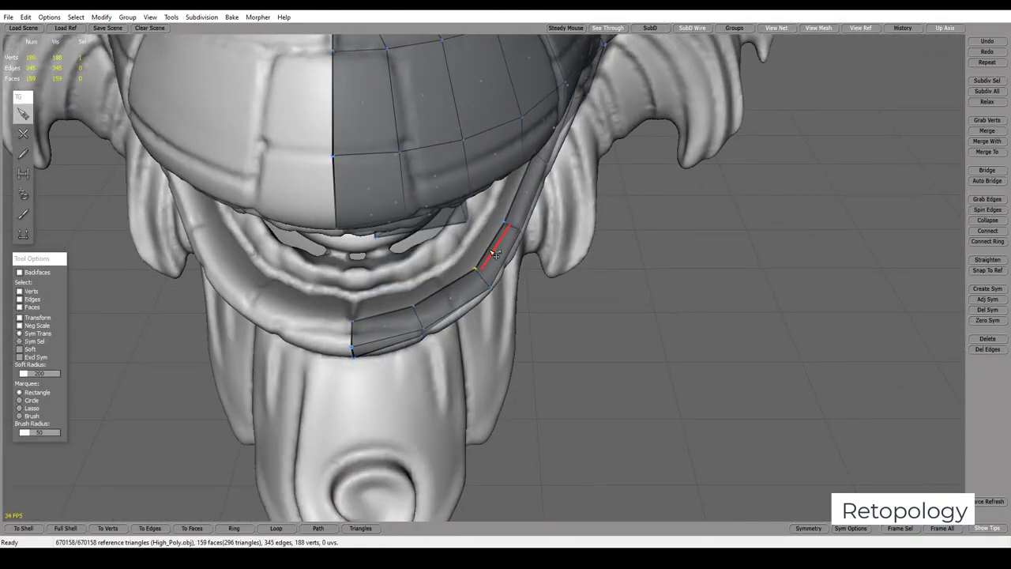
pyautogui.moveTo(494, 253); pyautogui.dragTo(376, 322, button='middle')
pyautogui.press('c')
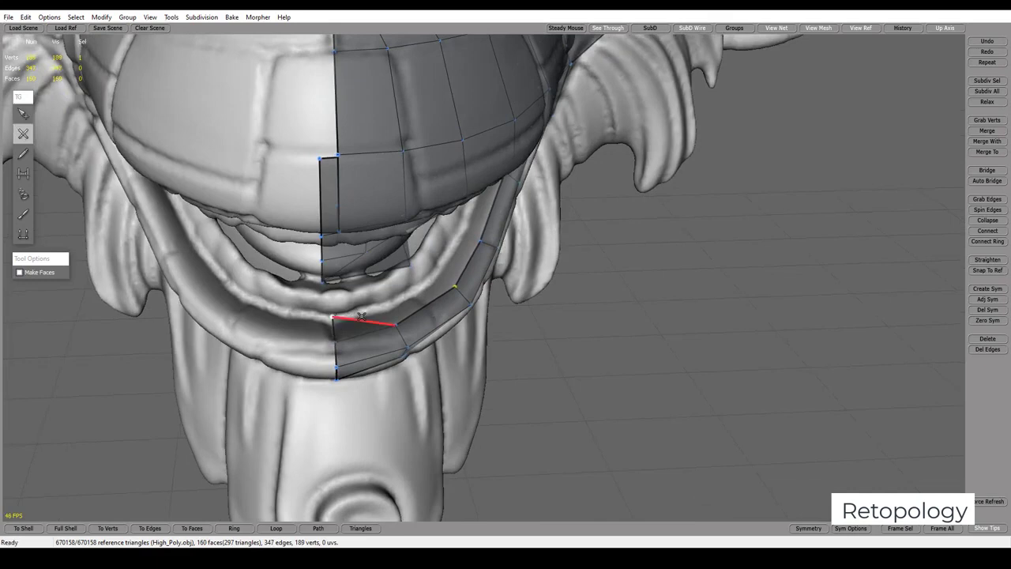
pyautogui.click(384, 303)
pyautogui.click(456, 235)
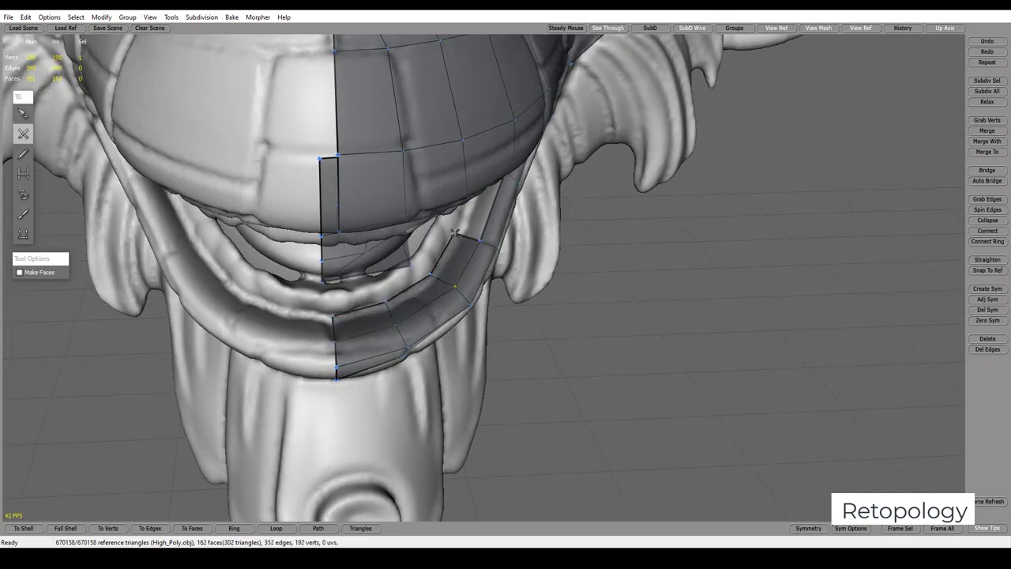
pyautogui.moveTo(482, 218); pyautogui.dragTo(484, 168, button='middle')
pyautogui.keyDown('ctrl'); pyautogui.click(470, 283); pyautogui.keyUp('ctrl')
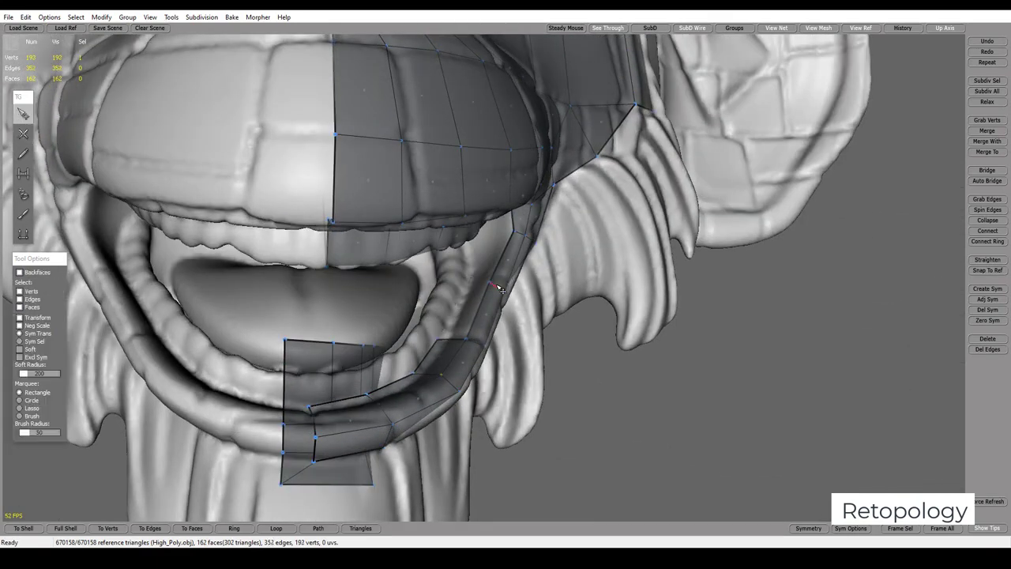
pyautogui.press('Delete')
pyautogui.moveTo(569, 300)
pyautogui.mouseDown(button='middle')
pyautogui.moveTo(449, 271)
pyautogui.moveTo(474, 347)
pyautogui.moveTo(486, 326)
pyautogui.mouseUp(button='middle')
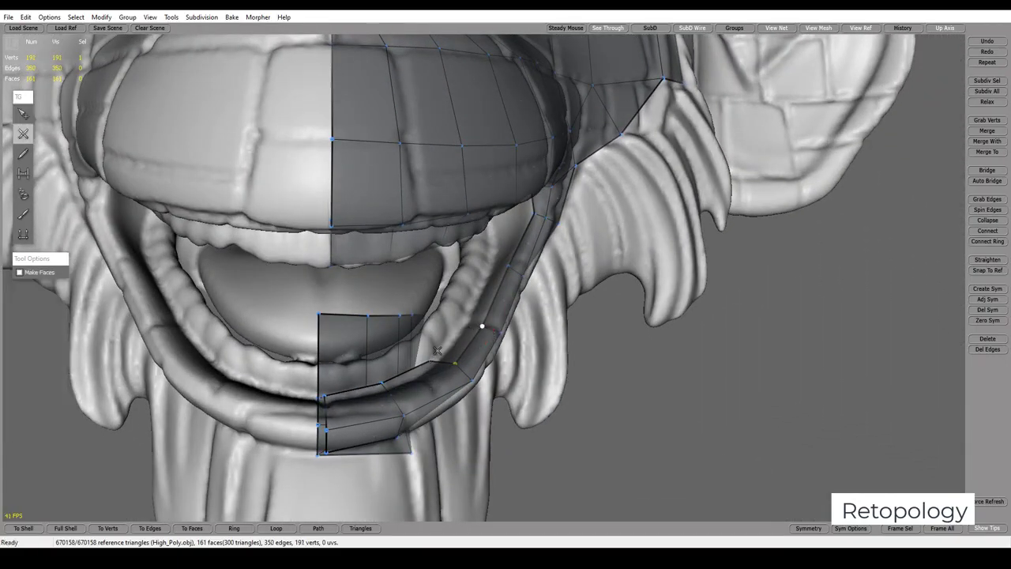
pyautogui.keyDown('shift'); pyautogui.click(454, 330); pyautogui.keyUp('shift')
pyautogui.keyDown('shift'); pyautogui.click(497, 269); pyautogui.keyUp('shift')
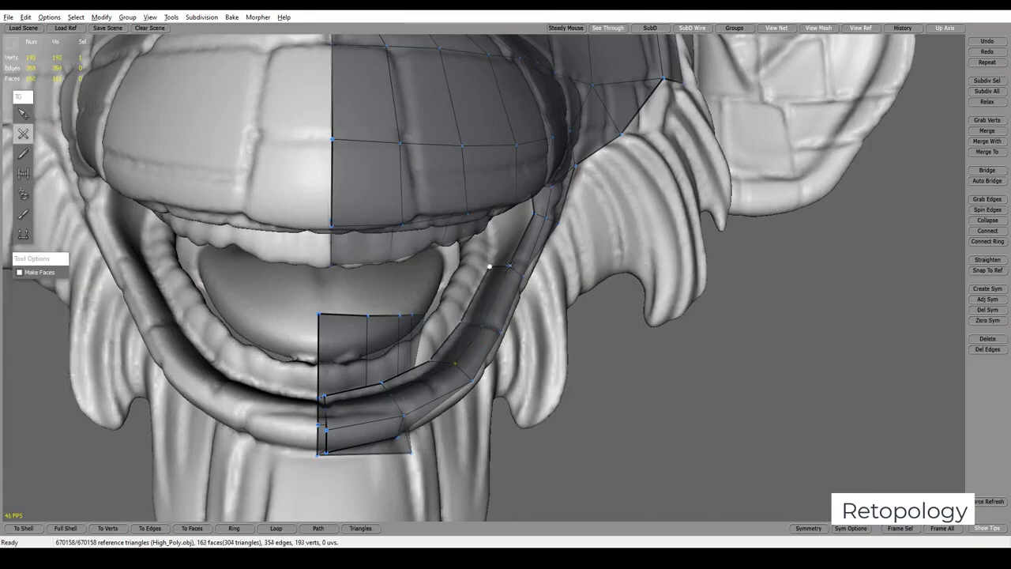
# Extend the second row up to the mouth corner and close its last face
pyautogui.moveTo(509, 266)
pyautogui.mouseDown(button='middle')
pyautogui.moveTo(489, 300)
pyautogui.moveTo(511, 295)
pyautogui.moveTo(497, 321)
pyautogui.moveTo(506, 332)
pyautogui.moveTo(523, 308)
pyautogui.mouseUp(button='middle')
pyautogui.keyDown('shift'); pyautogui.click(489, 299); pyautogui.keyUp('shift')
pyautogui.keyDown('shift'); pyautogui.click(504, 302); pyautogui.keyUp('shift')
pyautogui.keyDown('shift'); pyautogui.click(506, 308); pyautogui.keyUp('shift')
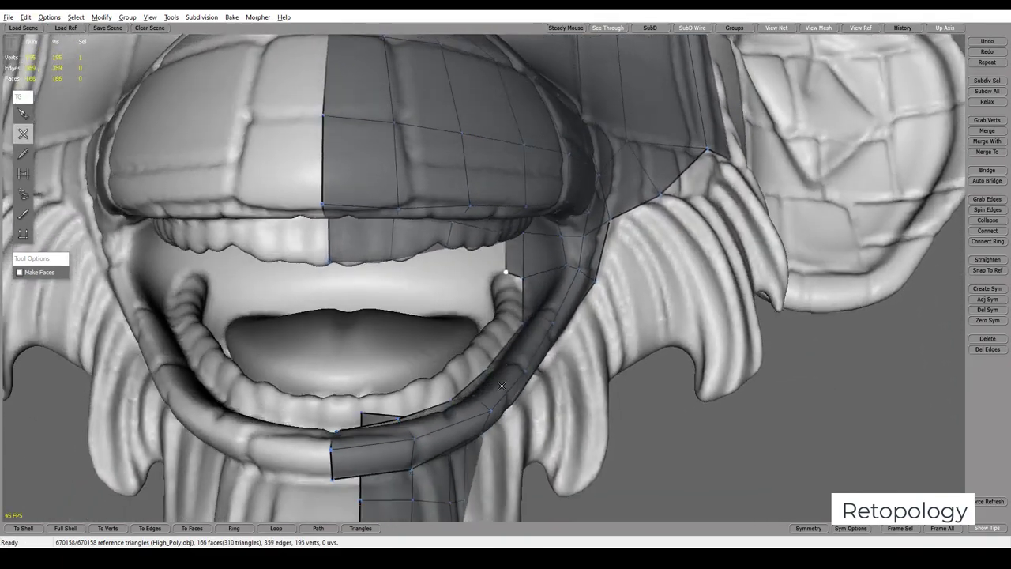
pyautogui.keyDown('shift'); pyautogui.click(482, 343); pyautogui.keyUp('shift')
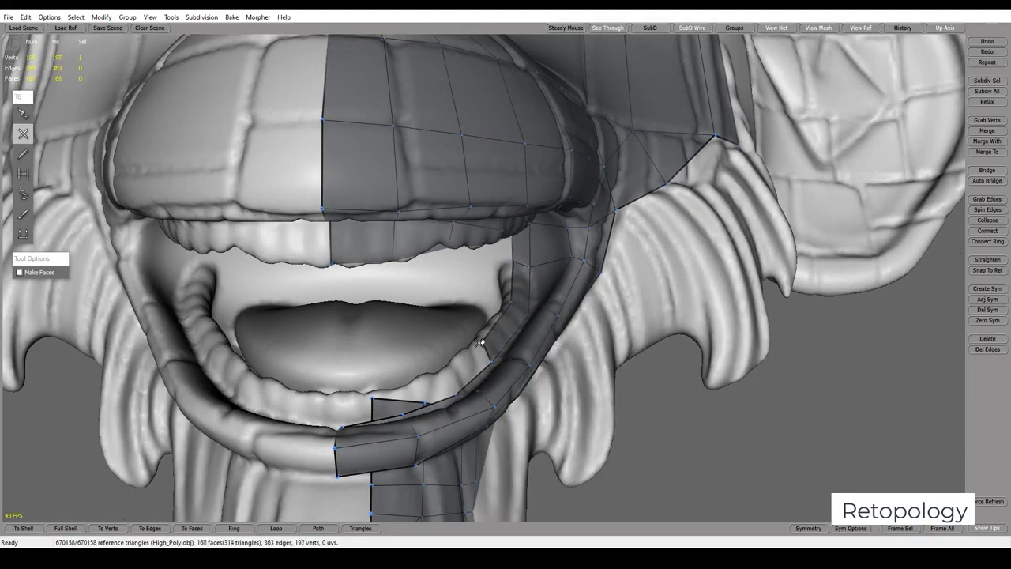
pyautogui.keyDown('shift'); pyautogui.click(445, 383); pyautogui.keyUp('shift')
pyautogui.moveTo(445, 383)
pyautogui.mouseDown(button='middle')
pyautogui.moveTo(429, 435)
pyautogui.moveTo(432, 327)
pyautogui.moveTo(414, 285)
pyautogui.moveTo(419, 377)
pyautogui.mouseUp(button='middle')
pyautogui.keyDown('shift'); pyautogui.click(370, 335); pyautogui.keyUp('shift')
pyautogui.scroll(2, 419, 377)
# Orbit into the open mouth and create the first quad on the inner lower lip
pyautogui.scroll(2, 417, 347)
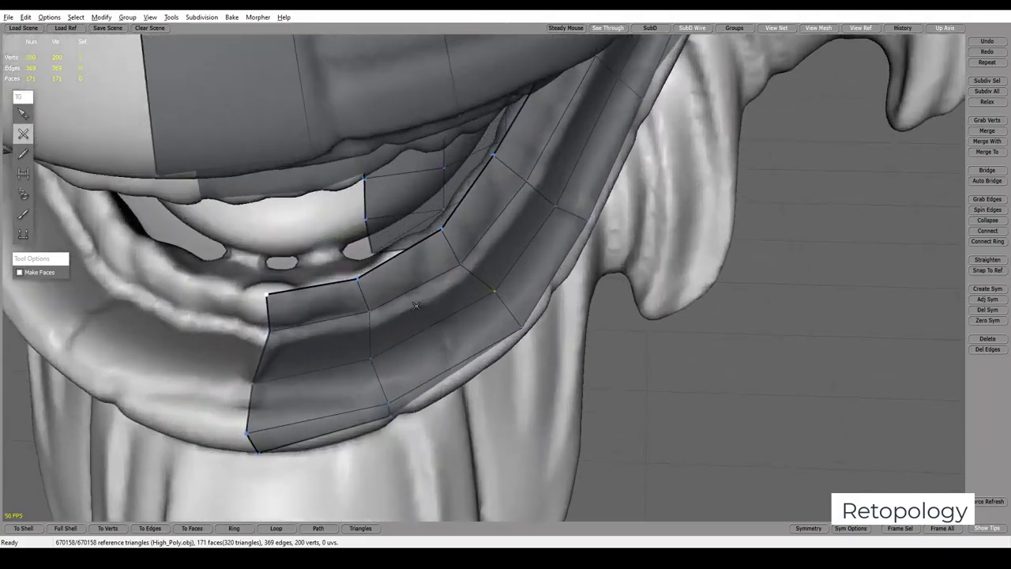
pyautogui.scroll(2, 417, 315)
pyautogui.scroll(2, 416, 280)
pyautogui.moveTo(416, 279); pyautogui.dragTo(443, 282, button='middle')
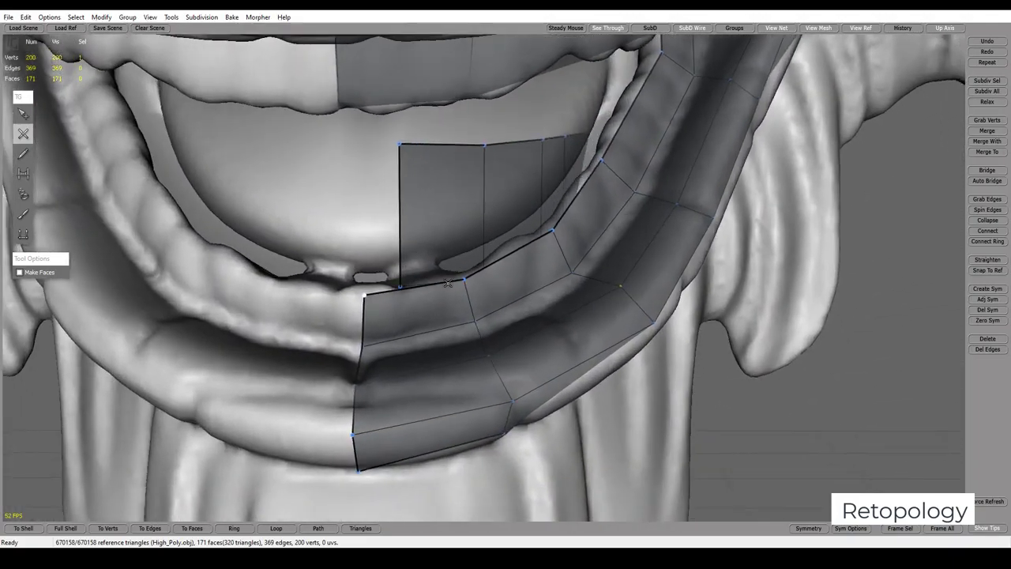
pyautogui.press('s')
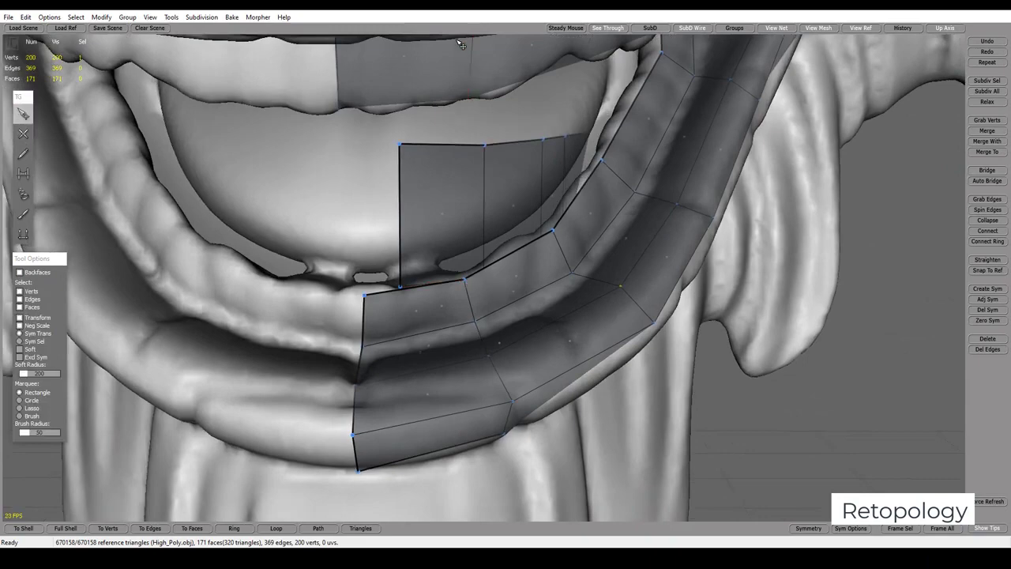
pyautogui.moveTo(485, 128)
pyautogui.mouseDown(button='middle')
pyautogui.moveTo(494, 173)
pyautogui.moveTo(460, 135)
pyautogui.moveTo(466, 301)
pyautogui.mouseUp(button='middle')
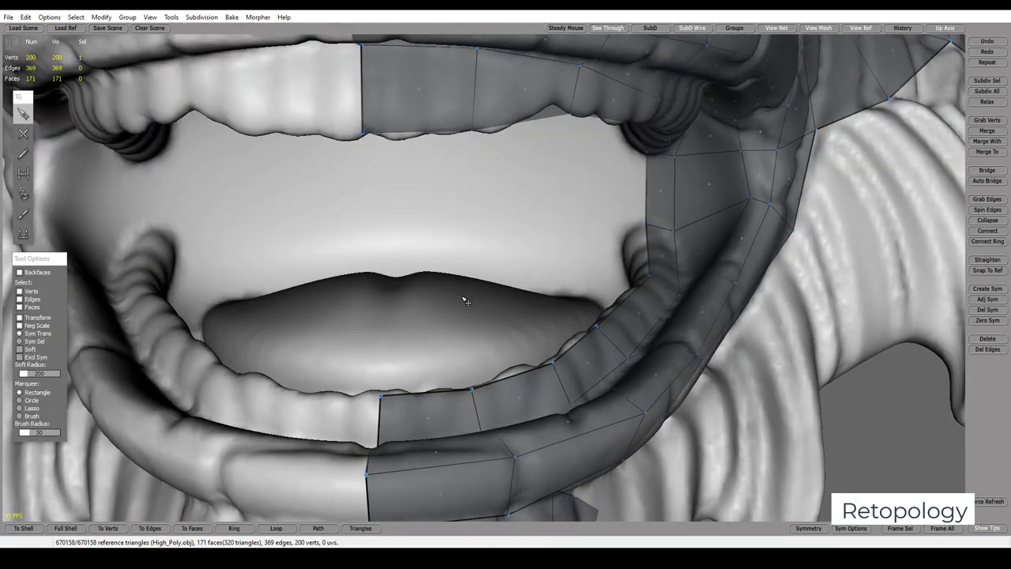
pyautogui.press('e')
pyautogui.scroll(-2, 439, 359)
pyautogui.click(391, 336)
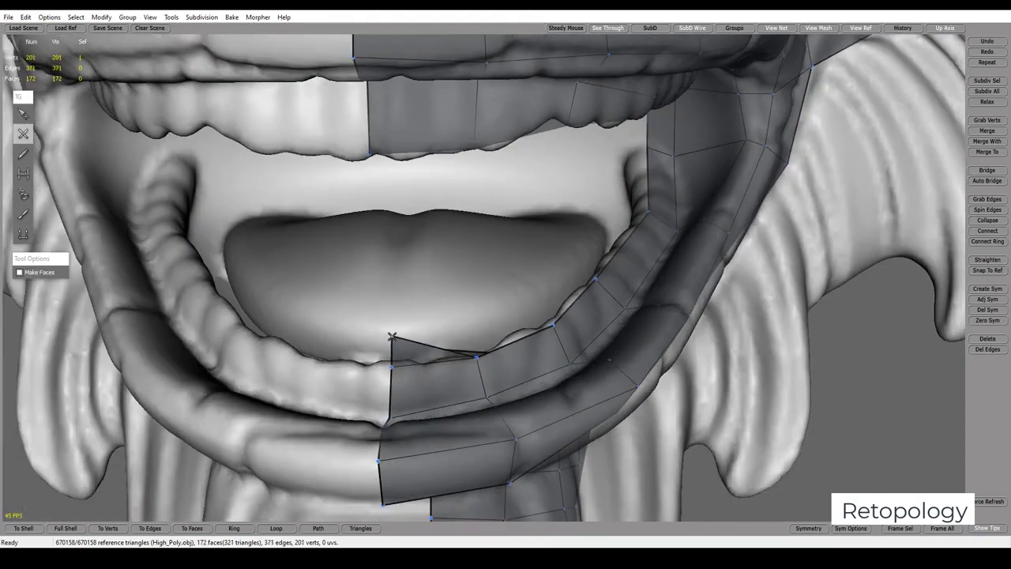
pyautogui.click(464, 324)
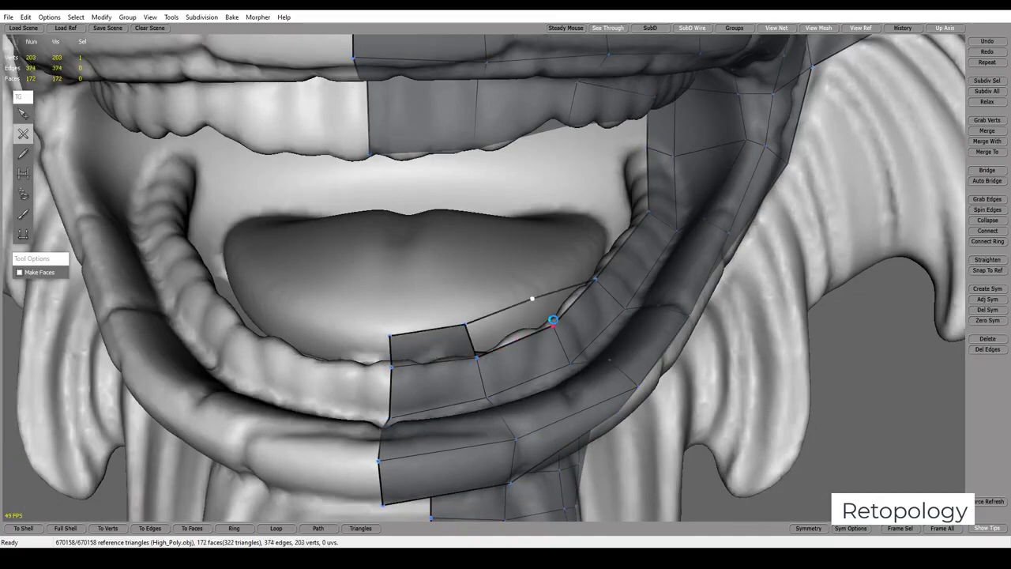
pyautogui.click(553, 319)
# Add faces along the inner lower lip and into the mouth corner
pyautogui.moveTo(553, 320)
pyautogui.keyDown('alt'); pyautogui.mouseDown()
pyautogui.moveTo(591, 184)
pyautogui.moveTo(463, 224)
pyautogui.moveTo(463, 250)
pyautogui.mouseUp(); pyautogui.keyUp('alt')
pyautogui.click(462, 251)
pyautogui.scroll(3, 464, 172)
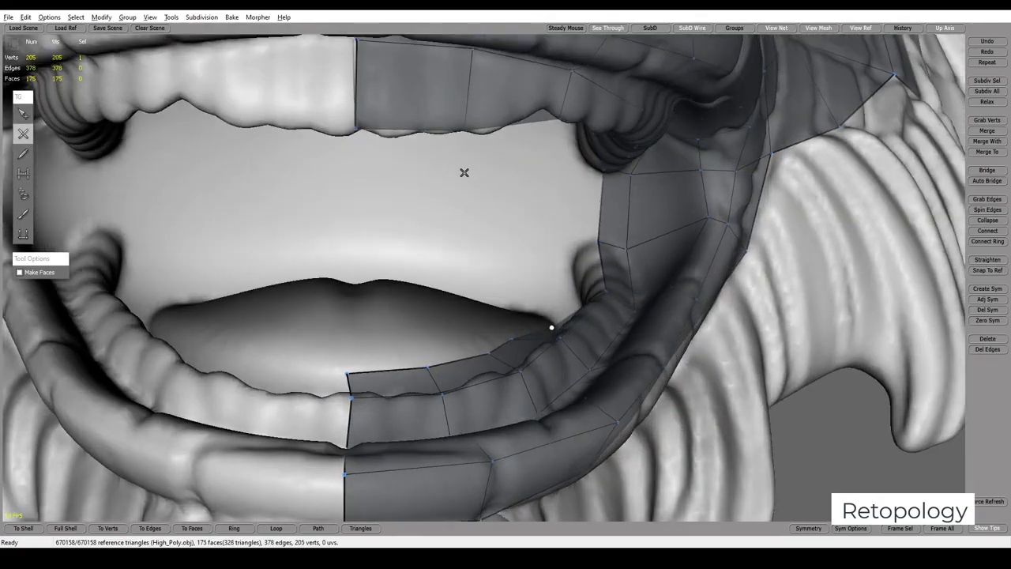
pyautogui.click(556, 250)
pyautogui.keyDown('alt'); pyautogui.moveTo(558, 270); pyautogui.dragTo(594, 261); pyautogui.keyUp('alt')
pyautogui.click(588, 263)
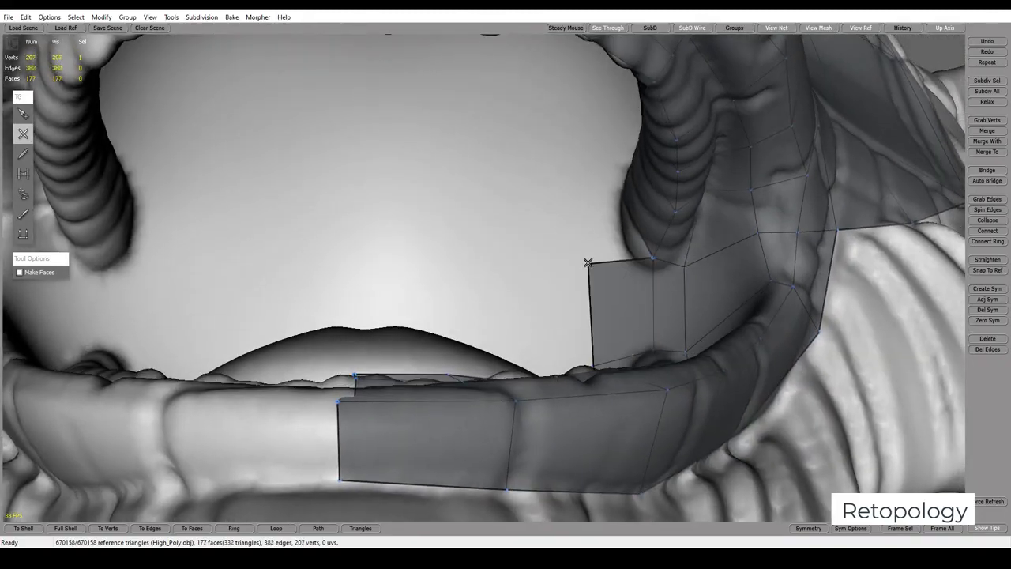
pyautogui.scroll(-2, 591, 263)
pyautogui.click(555, 230)
pyautogui.moveTo(555, 230)
pyautogui.keyDown('alt'); pyautogui.mouseDown()
pyautogui.moveTo(575, 221)
pyautogui.moveTo(558, 213)
pyautogui.moveTo(524, 271)
pyautogui.moveTo(527, 226)
pyautogui.moveTo(536, 253)
pyautogui.moveTo(668, 271)
pyautogui.moveTo(421, 282)
pyautogui.moveTo(260, 202)
pyautogui.mouseUp(); pyautogui.keyUp('alt')
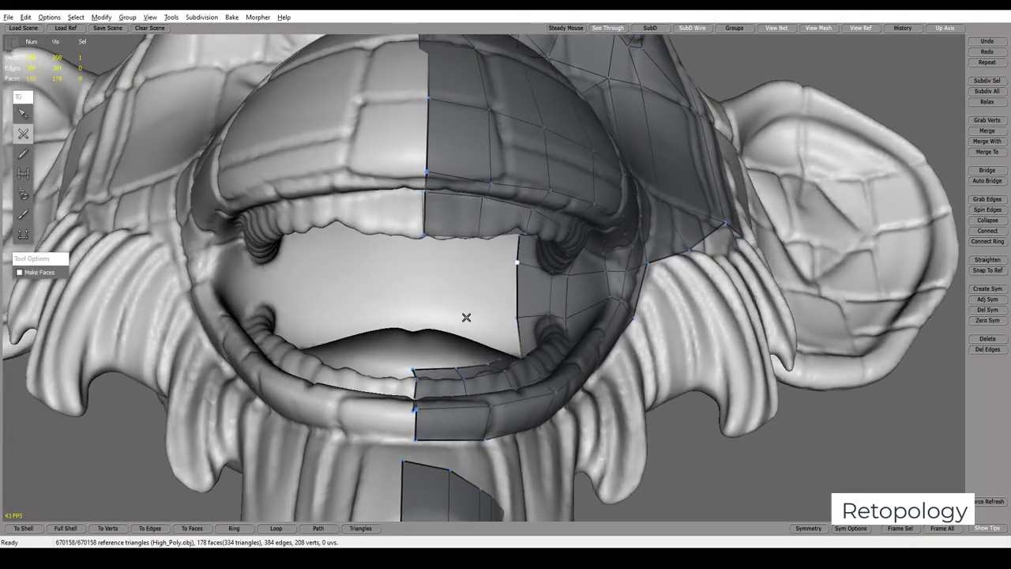
# Add new vertices and faces under the lower lip, reaching into the mouth interior
pyautogui.moveTo(485, 282)
pyautogui.keyDown('alt'); pyautogui.mouseDown()
pyautogui.moveTo(467, 319)
pyautogui.moveTo(413, 262)
pyautogui.moveTo(414, 276)
pyautogui.mouseUp(); pyautogui.keyUp('alt')
pyautogui.press('s')
pyautogui.click(414, 277)
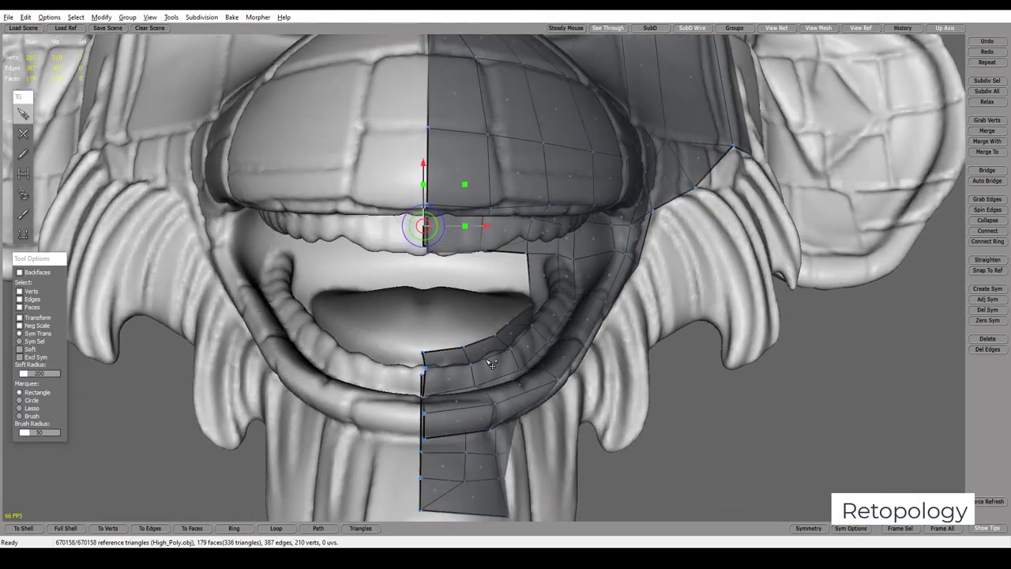
pyautogui.moveTo(497, 335)
pyautogui.keyDown('alt'); pyautogui.mouseDown()
pyautogui.moveTo(447, 319)
pyautogui.moveTo(553, 291)
pyautogui.moveTo(480, 291)
pyautogui.moveTo(526, 275)
pyautogui.mouseUp(); pyautogui.keyUp('alt')
pyautogui.press('p')
pyautogui.click(464, 292)
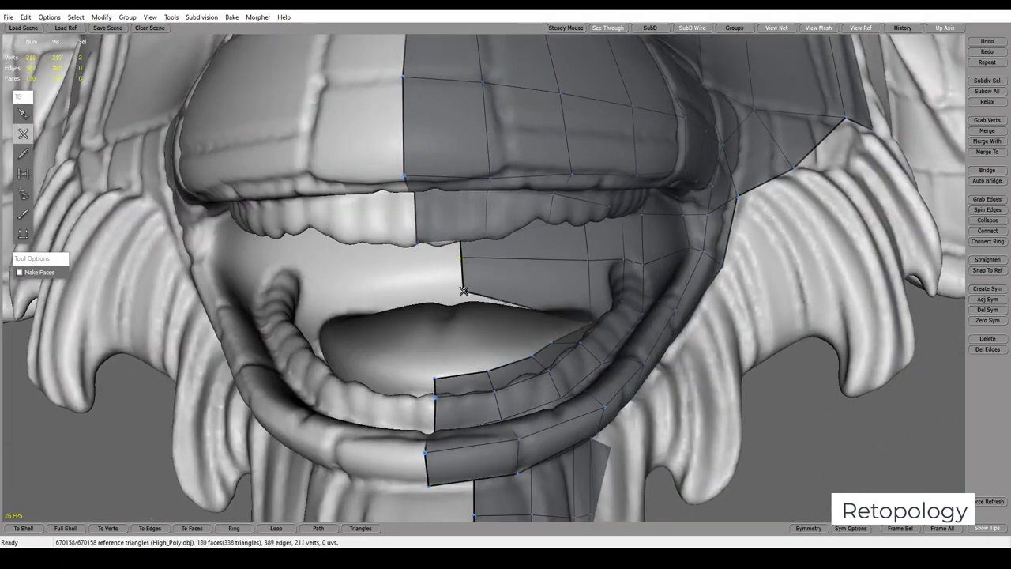
pyautogui.keyDown('alt'); pyautogui.moveTo(460, 297); pyautogui.dragTo(605, 302); pyautogui.keyUp('alt')
pyautogui.click(534, 289)
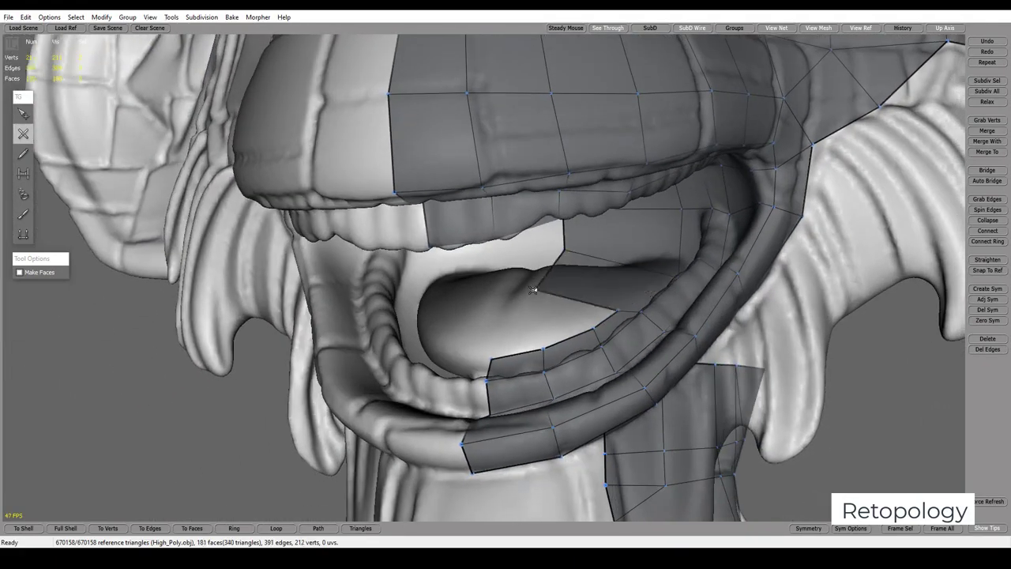
pyautogui.keyDown('alt'); pyautogui.moveTo(535, 289); pyautogui.dragTo(590, 282); pyautogui.keyUp('alt')
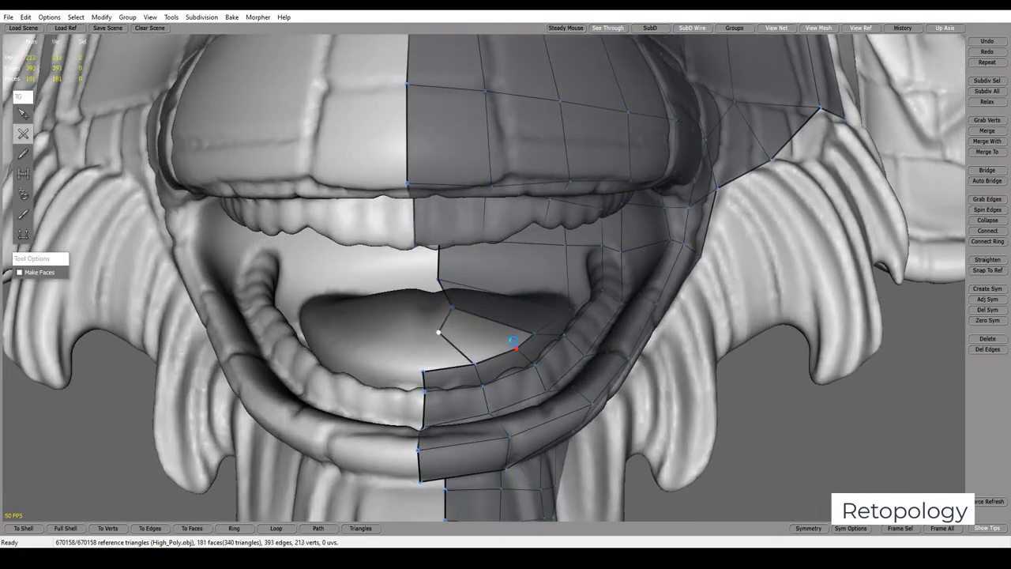
pyautogui.click(433, 331)
pyautogui.click(435, 354)
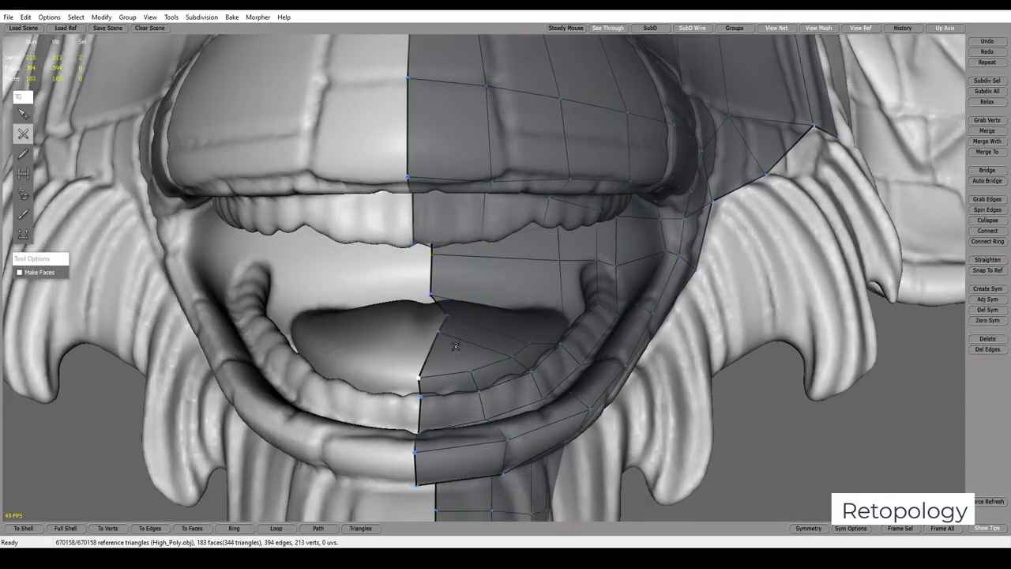
# Snap the centre-line lip vertices onto the symmetry seam with Zero Sym and nudge them into place
pyautogui.press('s')
pyautogui.click(444, 326)
pyautogui.moveTo(447, 330); pyautogui.dragTo(456, 317)
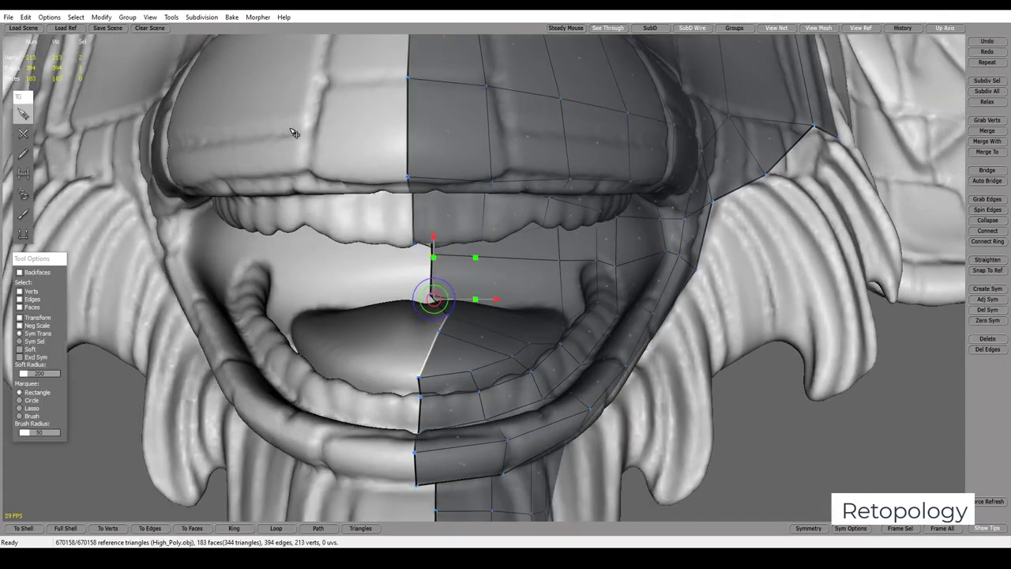
pyautogui.click(987, 320)
pyautogui.keyDown('alt'); pyautogui.moveTo(607, 319); pyautogui.dragTo(825, 466); pyautogui.keyUp('alt')
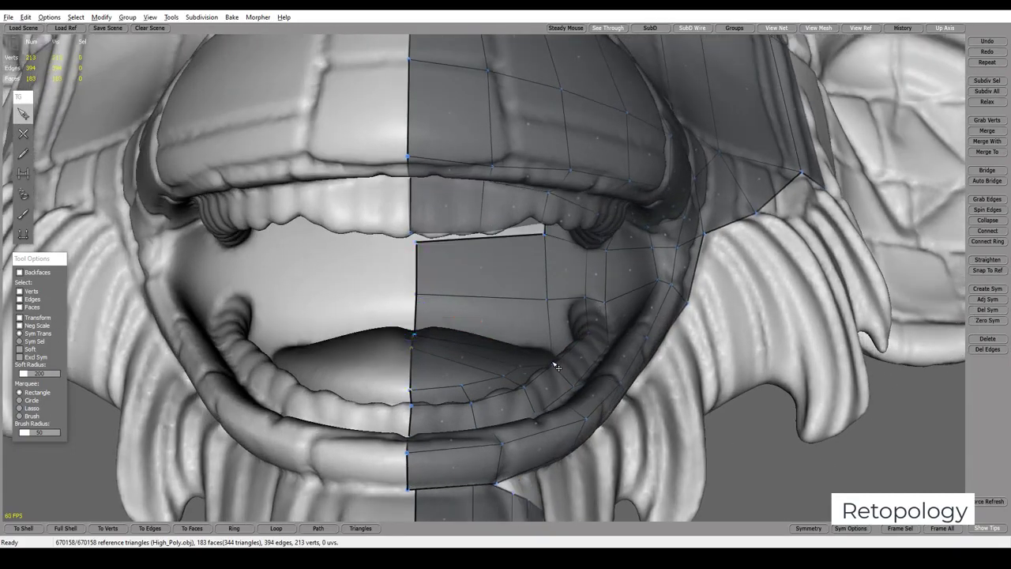
pyautogui.keyDown('alt'); pyautogui.moveTo(555, 366); pyautogui.dragTo(520, 312); pyautogui.keyUp('alt')
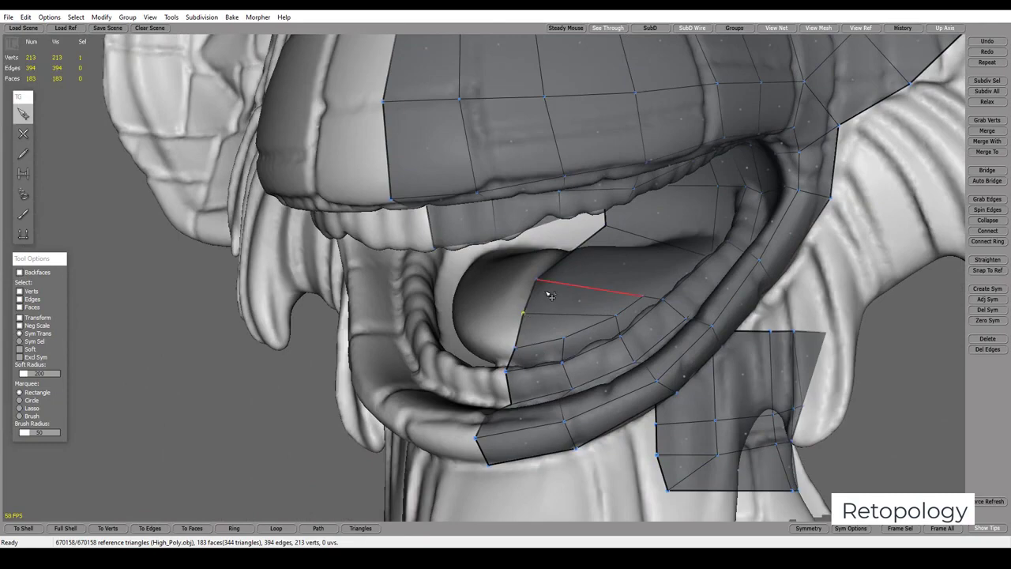
pyautogui.keyDown('alt'); pyautogui.moveTo(579, 278); pyautogui.dragTo(643, 255); pyautogui.keyUp('alt')
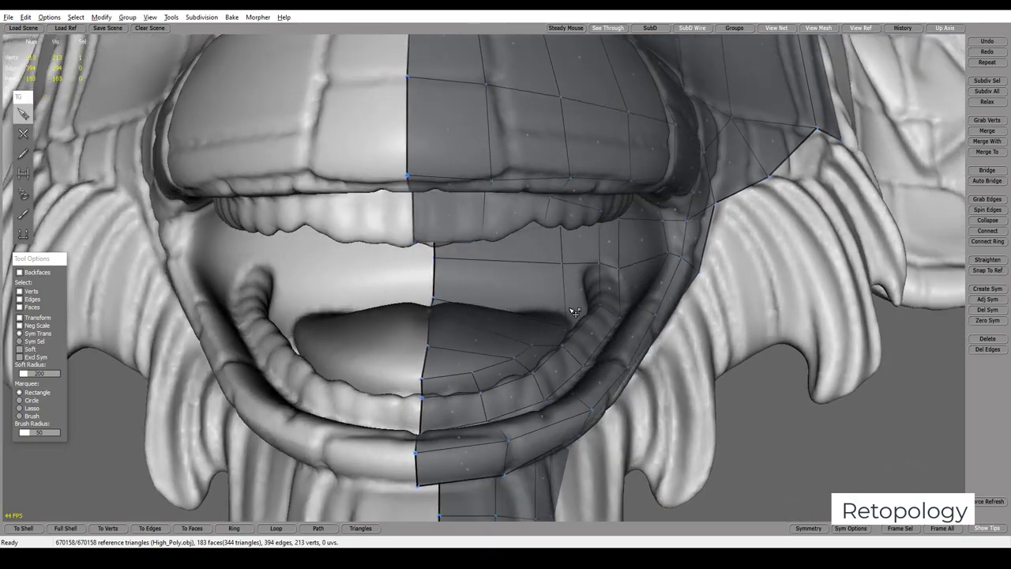
pyautogui.click(426, 345)
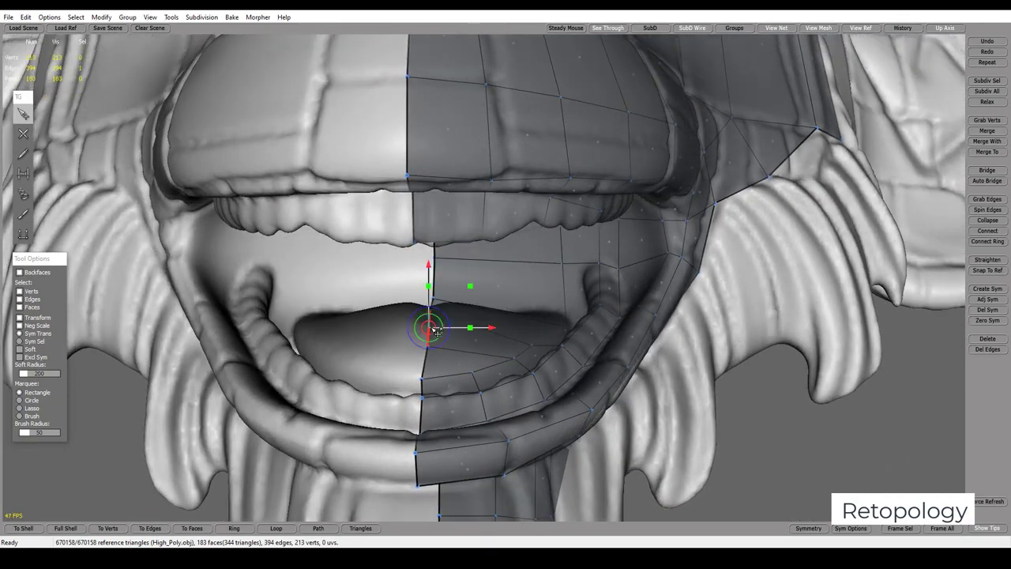
pyautogui.click(995, 320)
pyautogui.keyDown('alt'); pyautogui.moveTo(521, 339); pyautogui.dragTo(485, 365); pyautogui.keyUp('alt')
pyautogui.moveTo(431, 338); pyautogui.dragTo(429, 292)
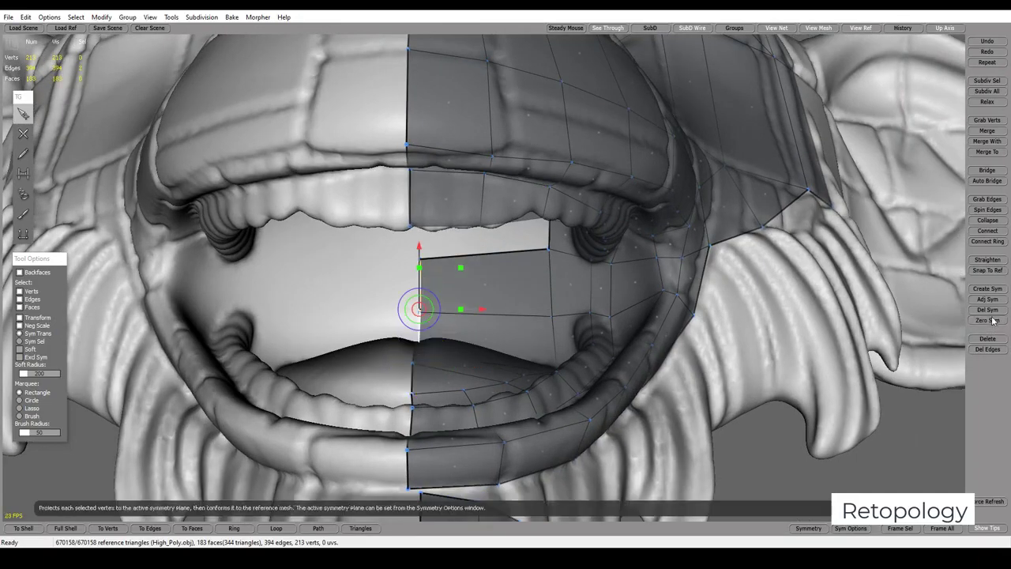
pyautogui.moveTo(661, 332)
pyautogui.mouseDown(button='right')
pyautogui.moveTo(571, 290)
pyautogui.moveTo(535, 287)
pyautogui.mouseUp(button='right')
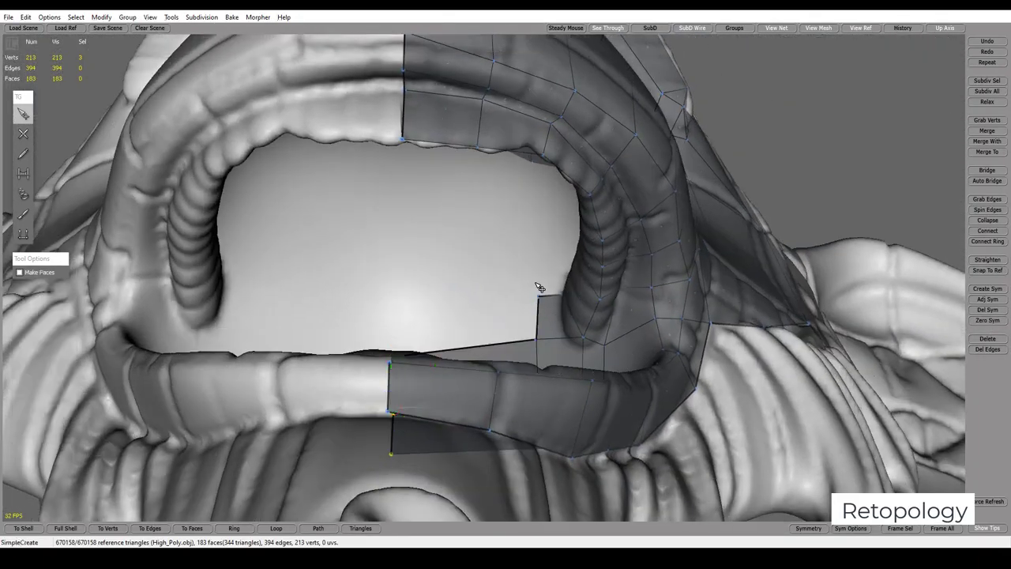
# Pull the first new faces out inside the mouth behind the upper lip
pyautogui.press('c')
pyautogui.click(395, 295)
pyautogui.moveTo(446, 286); pyautogui.dragTo(277, 230, button='right')
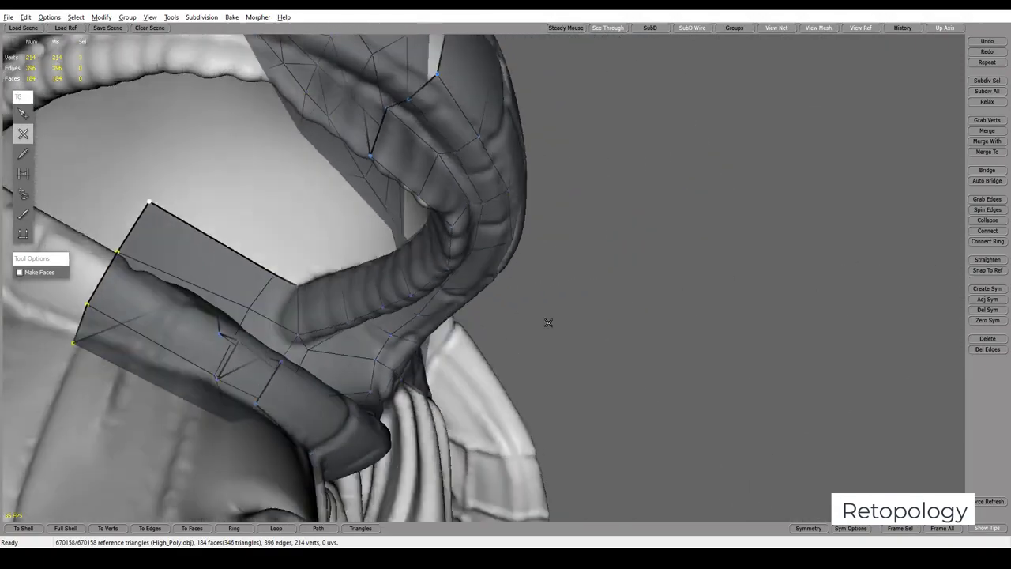
pyautogui.press('q')
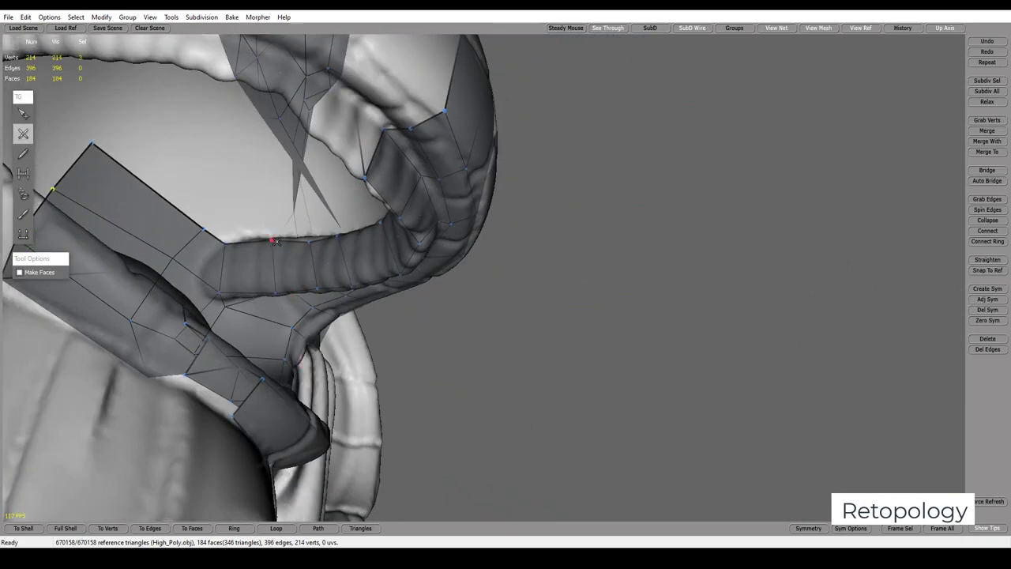
pyautogui.moveTo(269, 240); pyautogui.dragTo(222, 161)
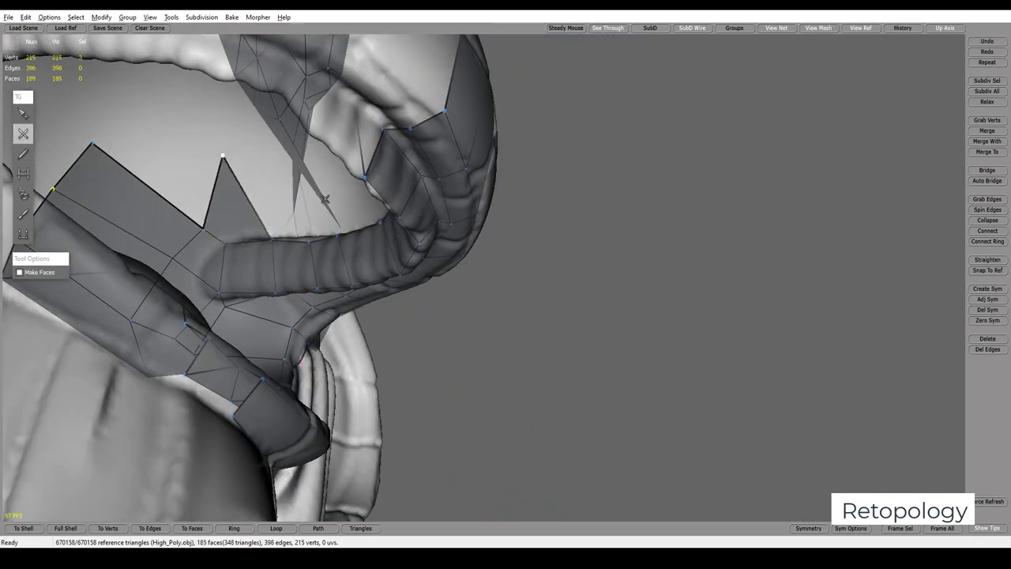
pyautogui.moveTo(324, 199); pyautogui.dragTo(208, 182, button='right')
pyautogui.moveTo(207, 182); pyautogui.dragTo(212, 122)
pyautogui.moveTo(258, 187); pyautogui.dragTo(259, 117)
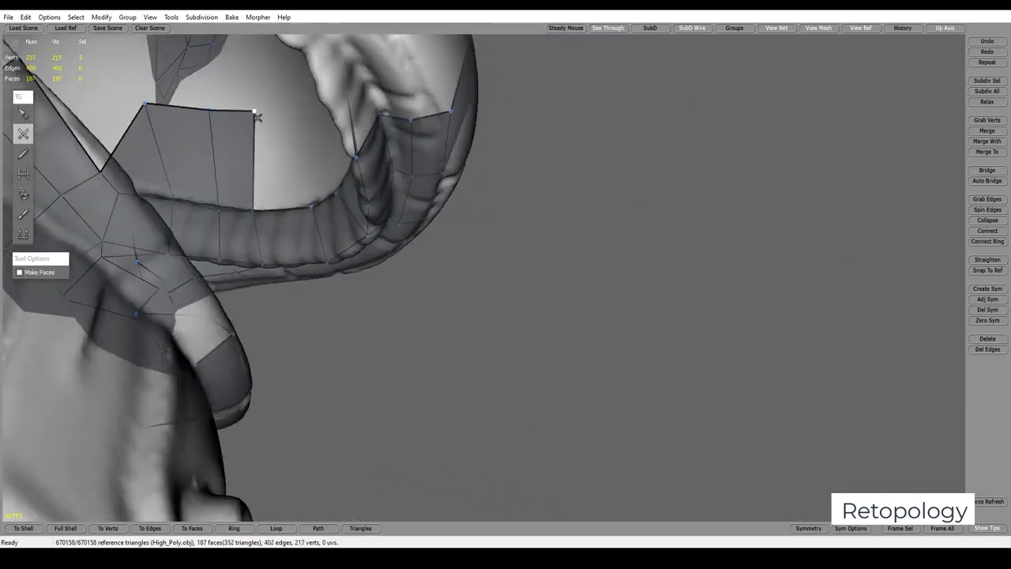
# Extend more quads from the edge toward the mouth roof, turning triangles into quads
pyautogui.moveTo(292, 145); pyautogui.dragTo(248, 124, button='right')
pyautogui.moveTo(248, 123); pyautogui.dragTo(254, 58)
pyautogui.moveTo(253, 58); pyautogui.dragTo(264, 124, button='right')
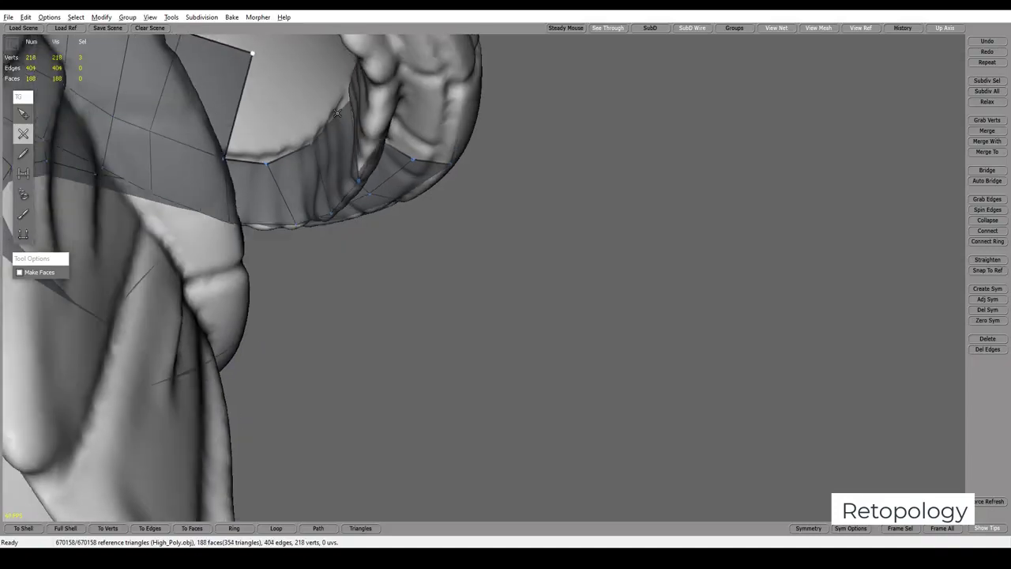
pyautogui.moveTo(264, 124); pyautogui.dragTo(308, 60)
pyautogui.moveTo(360, 97); pyautogui.dragTo(316, 118, button='right')
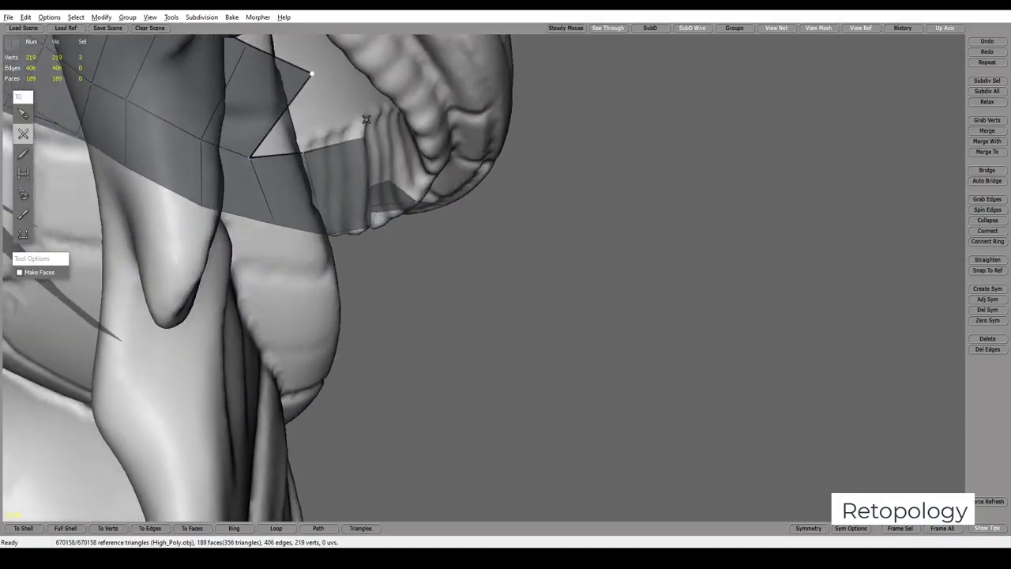
pyautogui.moveTo(316, 118); pyautogui.dragTo(337, 103)
pyautogui.click(363, 136)
pyautogui.moveTo(364, 135)
pyautogui.mouseDown(button='right')
pyautogui.moveTo(95, 94)
pyautogui.moveTo(418, 192)
pyautogui.moveTo(501, 245)
pyautogui.mouseUp(button='right')
# Clear the selection and build a column of quads upward along the mouth interior
pyautogui.press('s')
pyautogui.click(485, 241)
pyautogui.press('e')
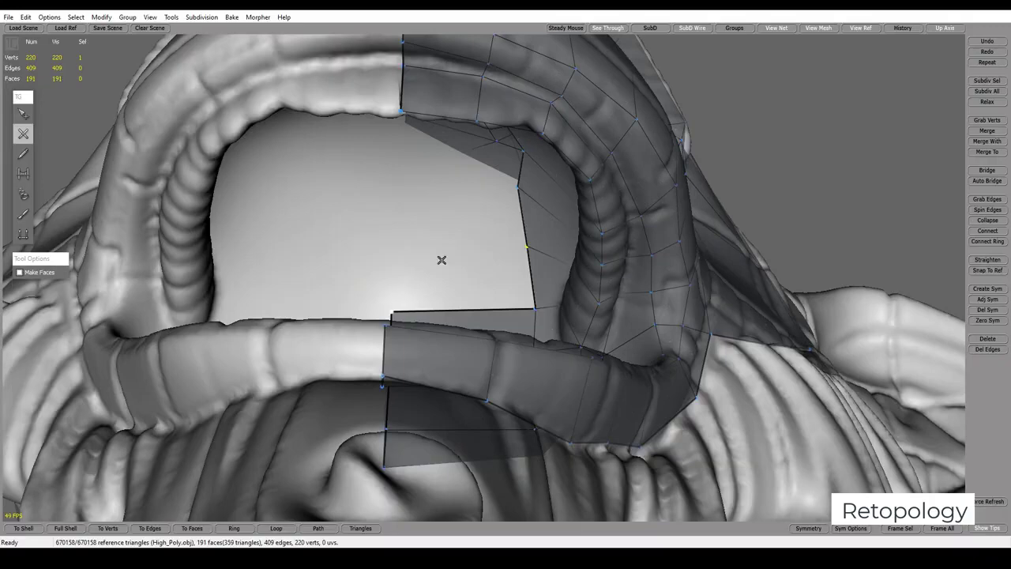
pyautogui.click(393, 237)
pyautogui.click(396, 190)
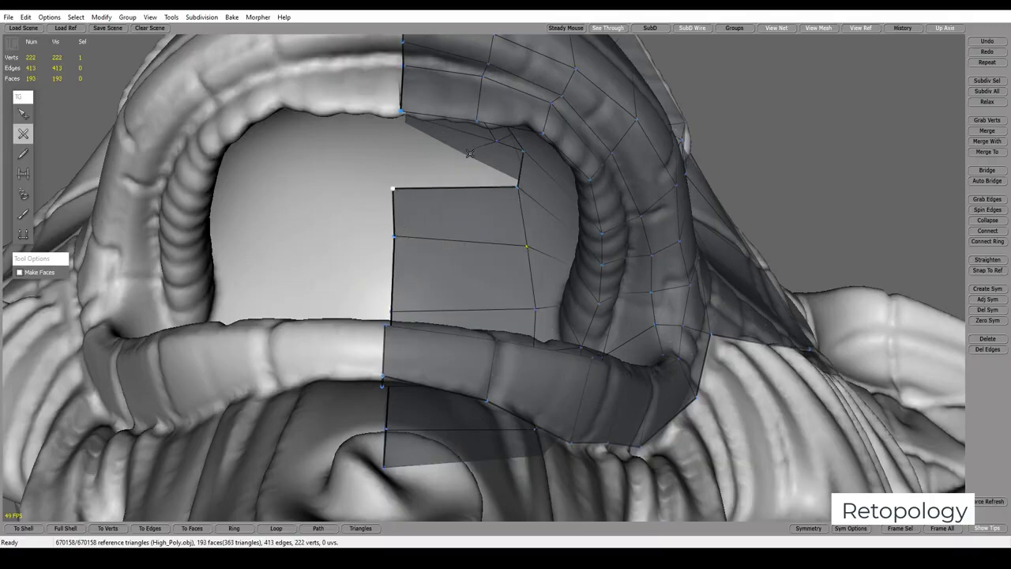
pyautogui.click(400, 148)
pyautogui.moveTo(470, 152)
pyautogui.mouseDown(button='right')
pyautogui.moveTo(456, 151)
pyautogui.moveTo(533, 230)
pyautogui.moveTo(398, 176)
pyautogui.mouseUp(button='right')
pyautogui.click(399, 156)
pyautogui.click(432, 196)
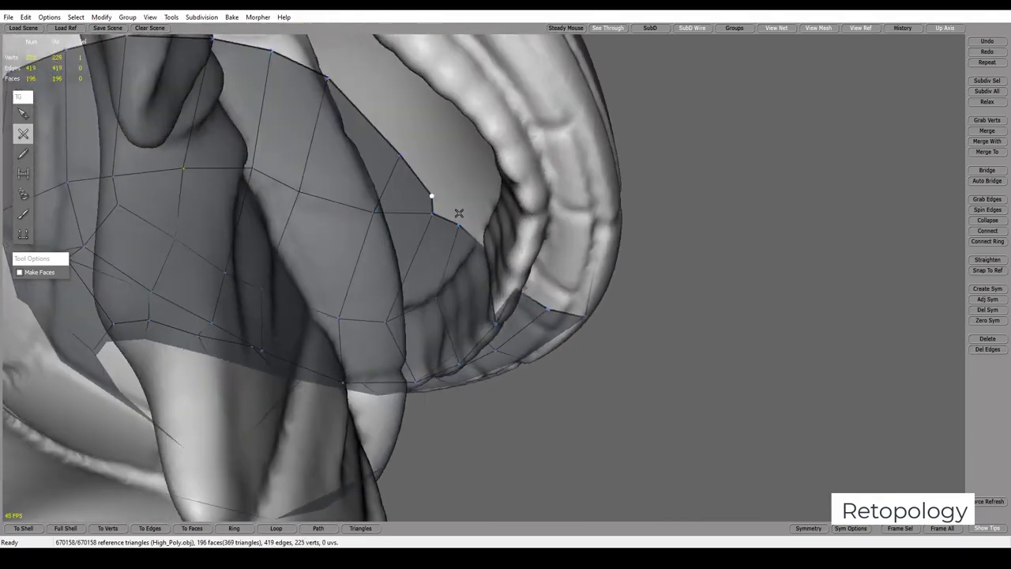
# Select the three border edges at the seam and Zero Sym them onto the symmetry plane
pyautogui.moveTo(458, 215); pyautogui.dragTo(448, 235, button='right')
pyautogui.press('s')
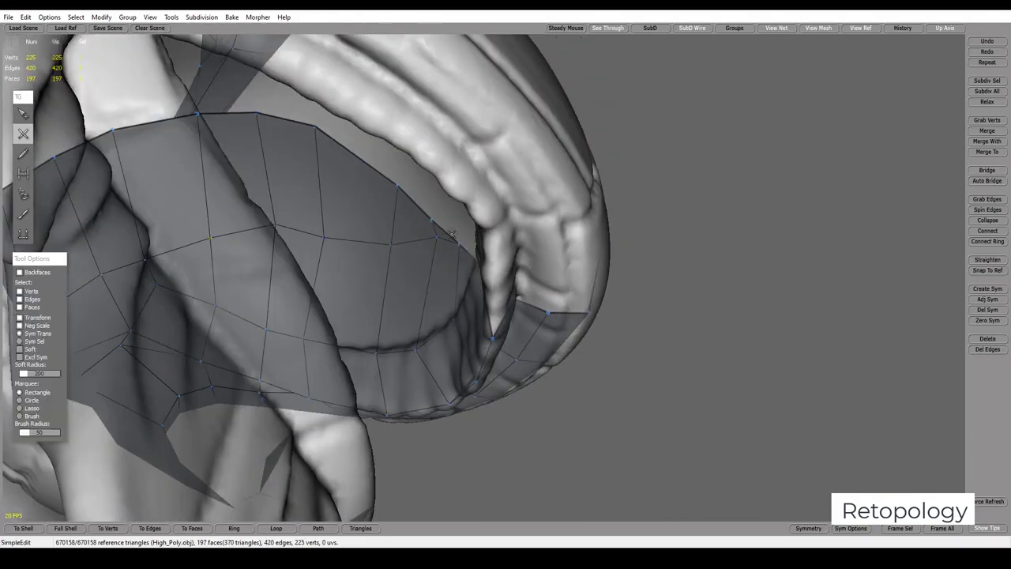
pyautogui.click(414, 220)
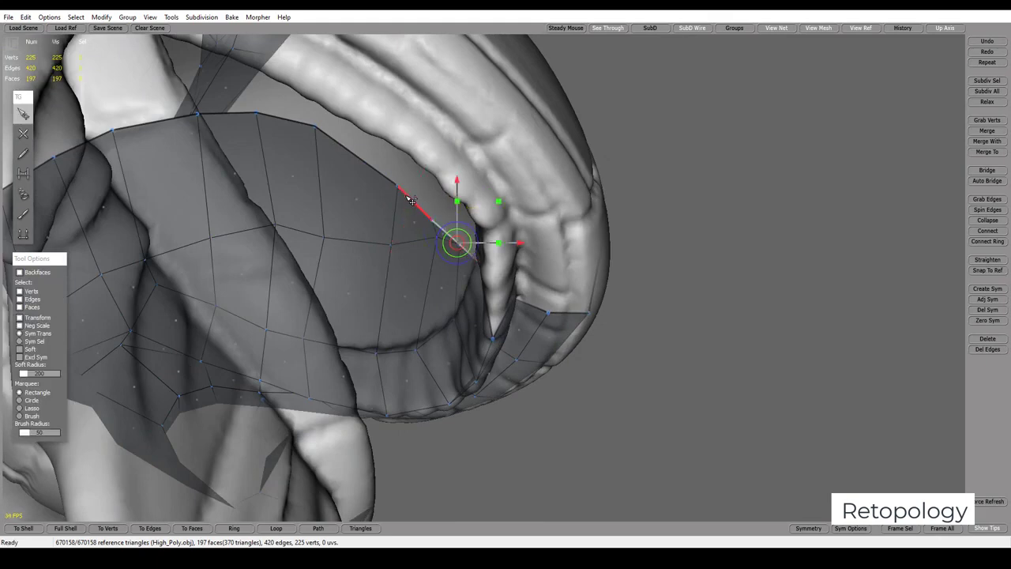
pyautogui.keyDown('shift'); pyautogui.click(364, 168); pyautogui.keyUp('shift')
pyautogui.keyDown('shift'); pyautogui.click(276, 119); pyautogui.keyUp('shift')
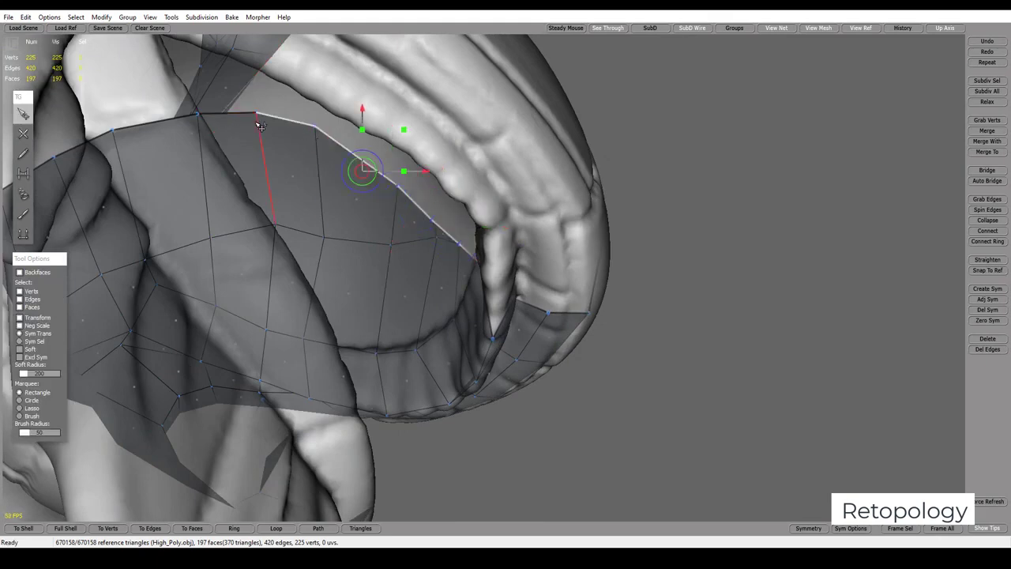
pyautogui.moveTo(515, 261); pyautogui.dragTo(561, 255, button='right')
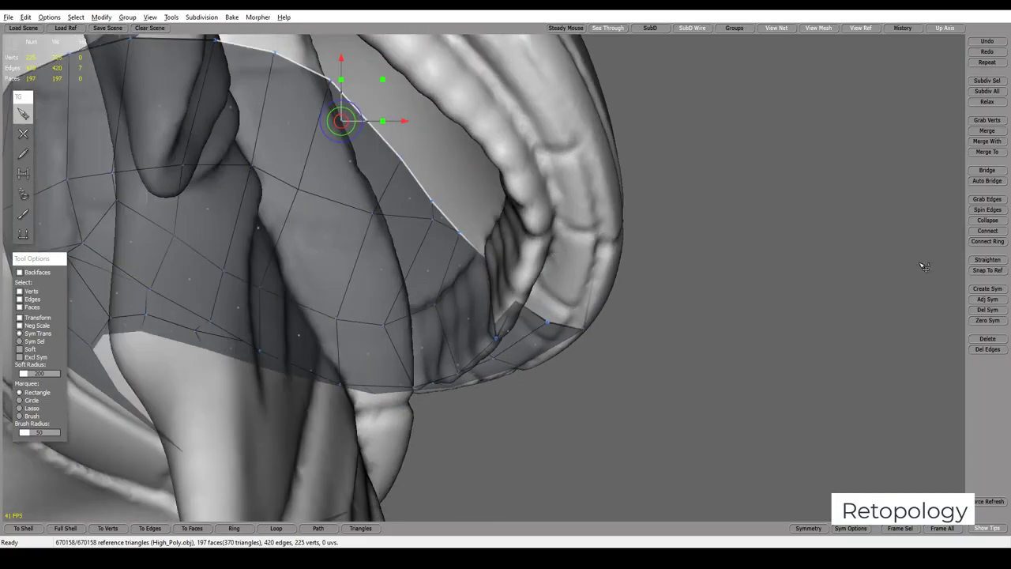
pyautogui.click(987, 320)
pyautogui.moveTo(690, 255); pyautogui.dragTo(727, 280, button='right')
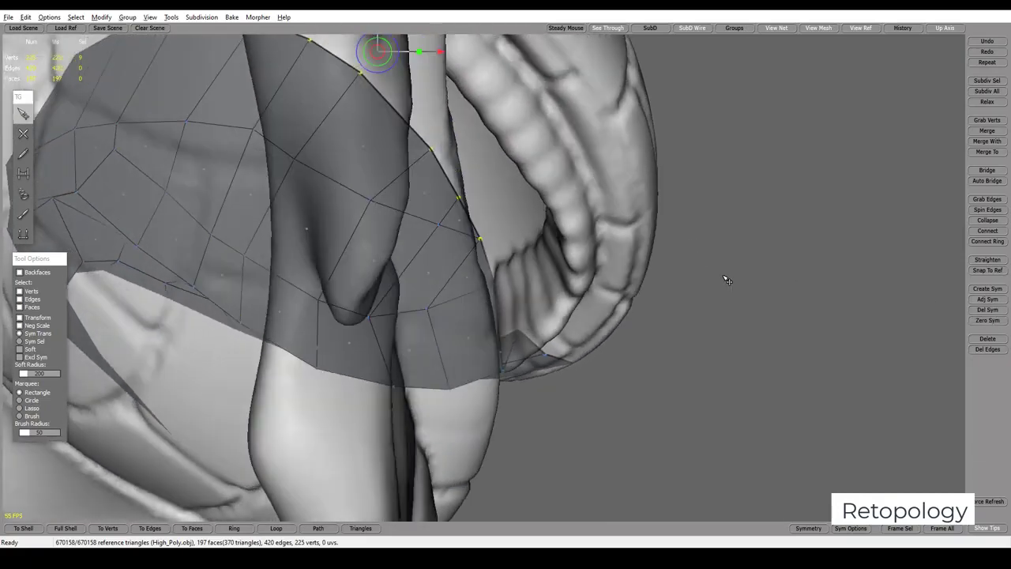
pyautogui.click(987, 320)
pyautogui.moveTo(801, 315)
pyautogui.mouseDown(button='right')
pyautogui.moveTo(765, 320)
pyautogui.moveTo(763, 300)
pyautogui.moveTo(510, 283)
pyautogui.mouseUp(button='right')
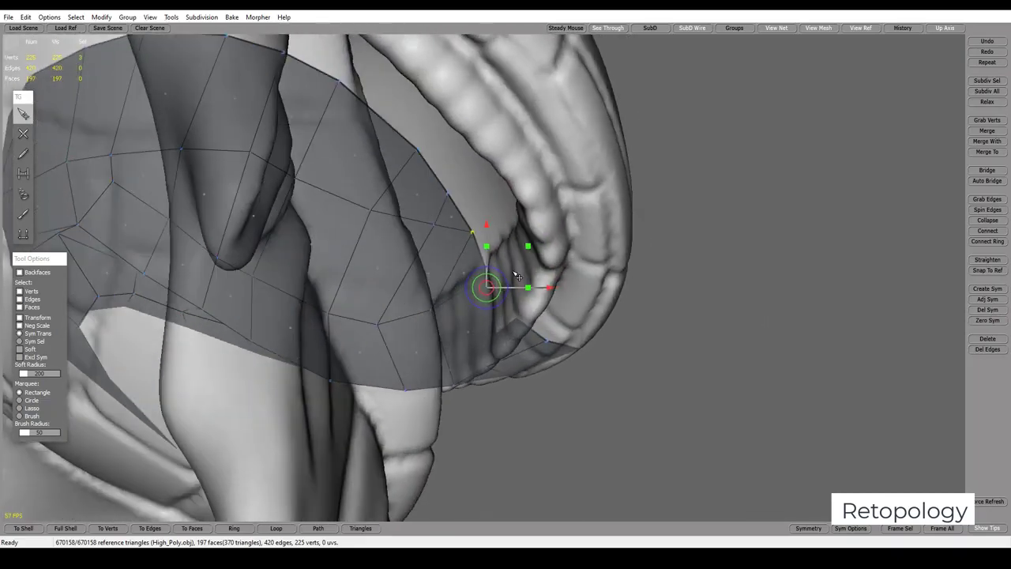
# Insert extra vertices on the edges and fill the lower gap with new edges
pyautogui.press('w')
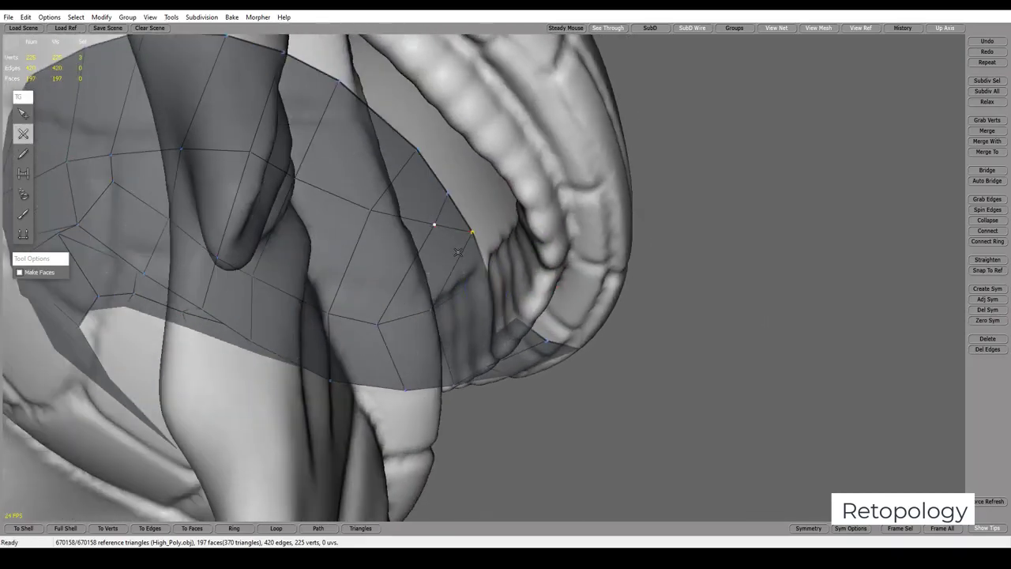
pyautogui.click(464, 286)
pyautogui.press('q')
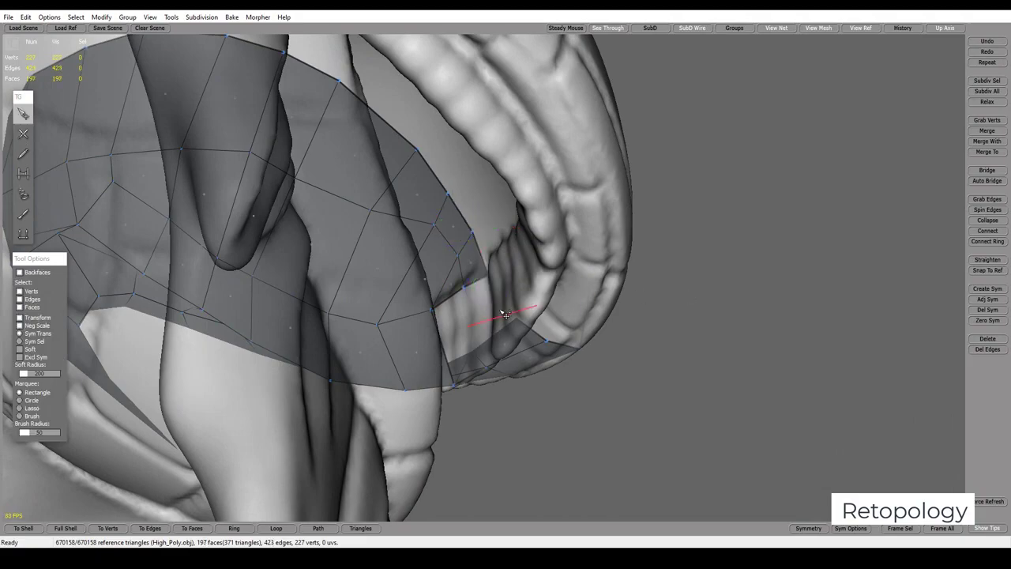
pyautogui.press('w')
pyautogui.moveTo(548, 330)
pyautogui.keyDown('alt'); pyautogui.mouseDown()
pyautogui.moveTo(440, 260)
pyautogui.moveTo(548, 338)
pyautogui.moveTo(505, 294)
pyautogui.moveTo(420, 272)
pyautogui.moveTo(506, 289)
pyautogui.moveTo(517, 312)
pyautogui.moveTo(498, 340)
pyautogui.moveTo(534, 348)
pyautogui.moveTo(486, 332)
pyautogui.moveTo(452, 259)
pyautogui.moveTo(490, 261)
pyautogui.moveTo(380, 265)
pyautogui.moveTo(491, 300)
pyautogui.moveTo(479, 302)
pyautogui.mouseUp(); pyautogui.keyUp('alt')
pyautogui.press('e')
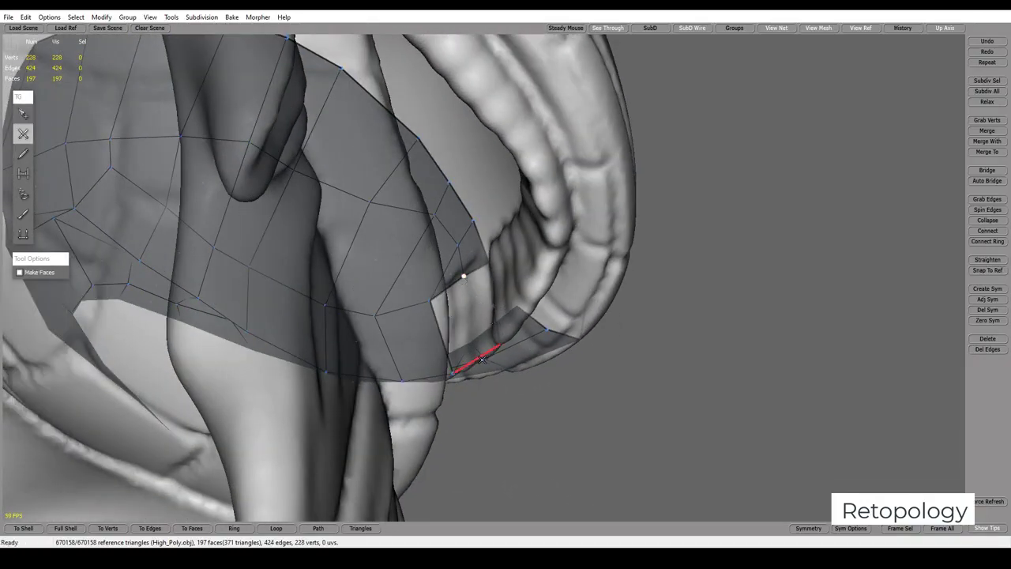
pyautogui.click(482, 359)
pyautogui.moveTo(482, 360)
pyautogui.keyDown('alt'); pyautogui.mouseDown()
pyautogui.moveTo(548, 331)
pyautogui.moveTo(507, 313)
pyautogui.moveTo(575, 328)
pyautogui.moveTo(471, 434)
pyautogui.moveTo(481, 397)
pyautogui.moveTo(588, 320)
pyautogui.mouseUp(); pyautogui.keyUp('alt')
pyautogui.press('s')
# Fill the lip-strip hole beside the centre line, undo a bad diagonal, and weld the stray vertex below
pyautogui.press('c')
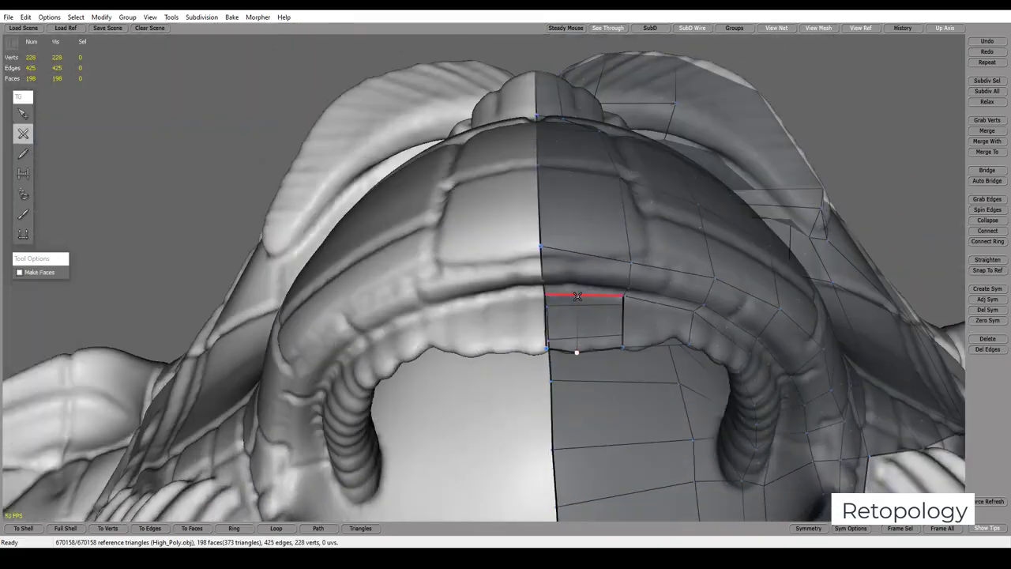
pyautogui.click(587, 291)
pyautogui.click(639, 263)
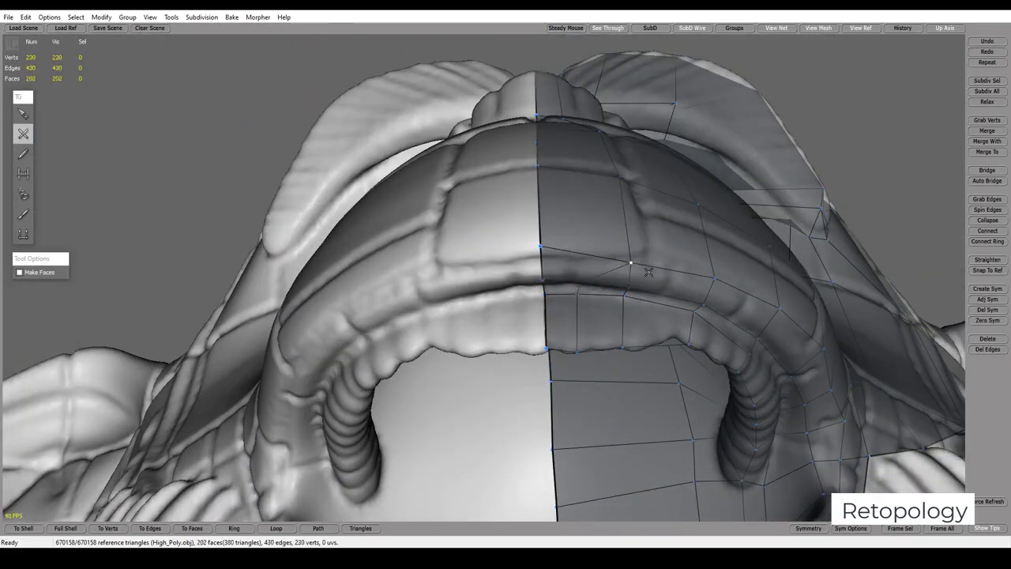
pyautogui.moveTo(639, 263)
pyautogui.keyDown('alt'); pyautogui.mouseDown()
pyautogui.moveTo(688, 228)
pyautogui.moveTo(631, 239)
pyautogui.mouseUp(); pyautogui.keyUp('alt')
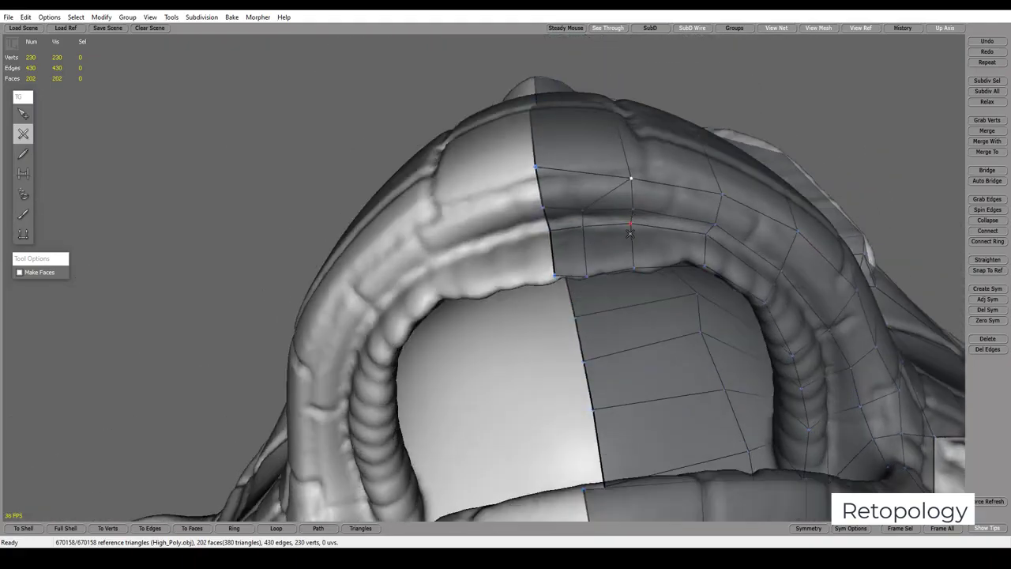
pyautogui.hotkey('ctrl', 'z')
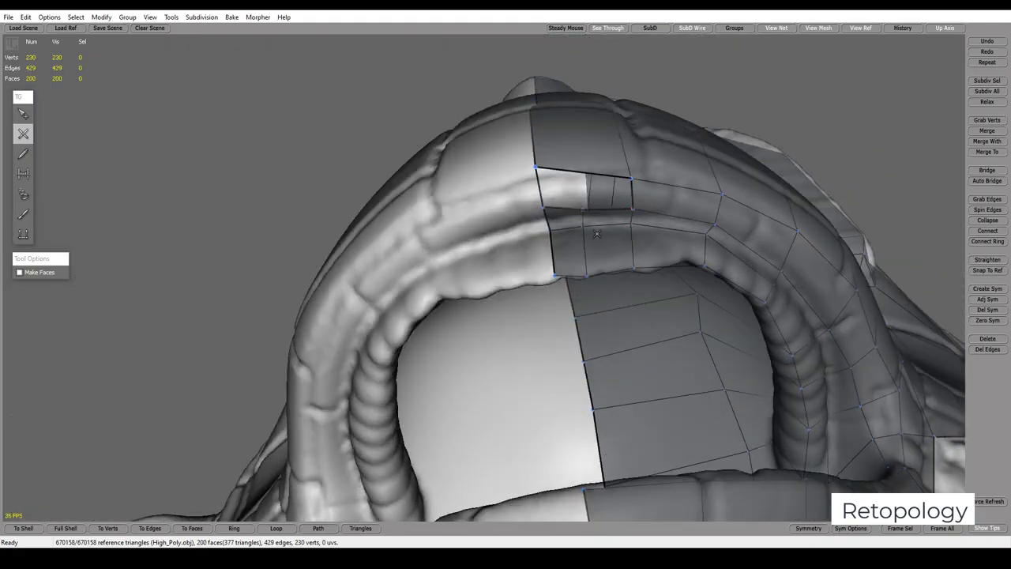
pyautogui.keyDown('ctrl'); pyautogui.click(582, 197); pyautogui.keyUp('ctrl')
pyautogui.press('s')
pyautogui.moveTo(632, 215); pyautogui.dragTo(640, 224)
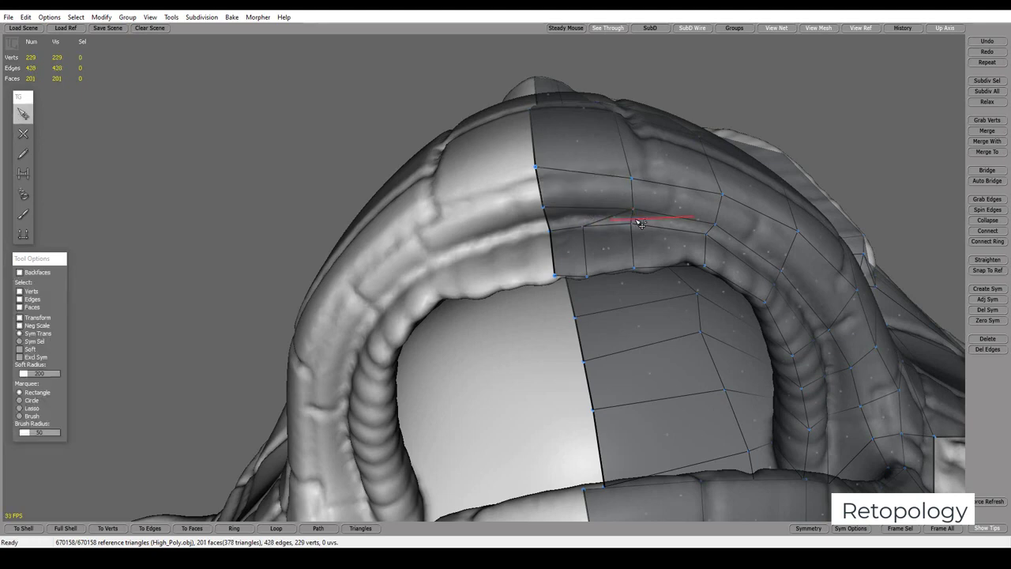
pyautogui.moveTo(615, 235)
pyautogui.mouseDown(button='middle')
pyautogui.moveTo(599, 265)
pyautogui.moveTo(677, 300)
pyautogui.moveTo(695, 347)
pyautogui.moveTo(666, 354)
pyautogui.moveTo(555, 311)
pyautogui.moveTo(384, 363)
pyautogui.moveTo(459, 418)
pyautogui.moveTo(583, 342)
pyautogui.moveTo(531, 281)
pyautogui.moveTo(458, 277)
pyautogui.moveTo(488, 319)
pyautogui.mouseUp(button='middle')
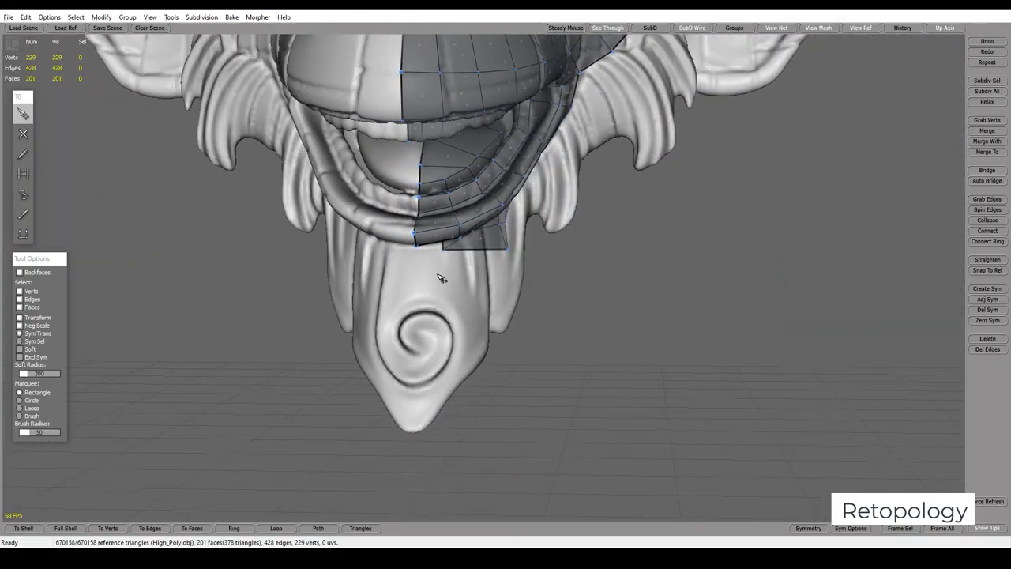
# Add a strip of faces from below the lip down the chin centre to its tip
pyautogui.press('a')
pyautogui.click(422, 299)
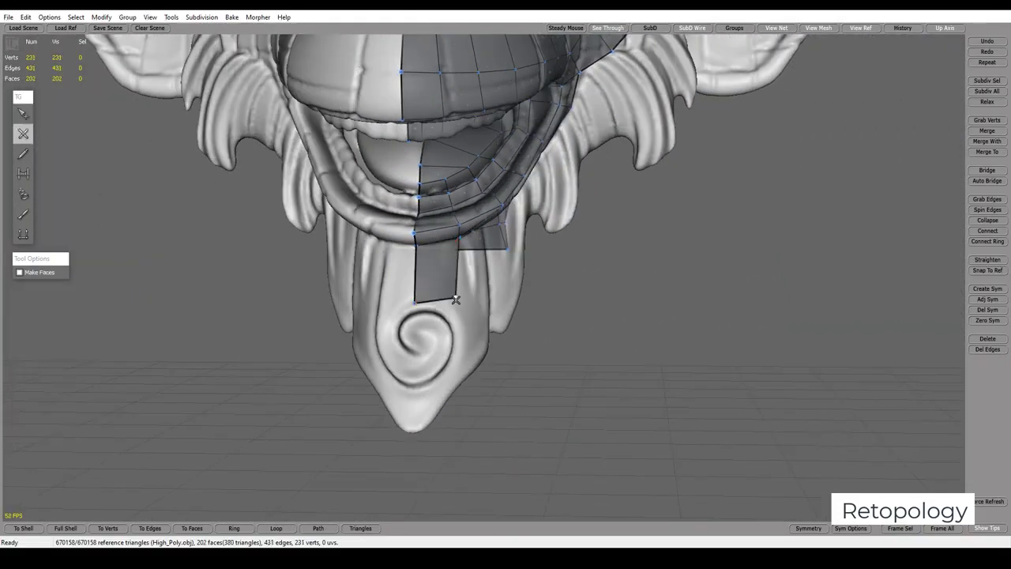
pyautogui.click(412, 387)
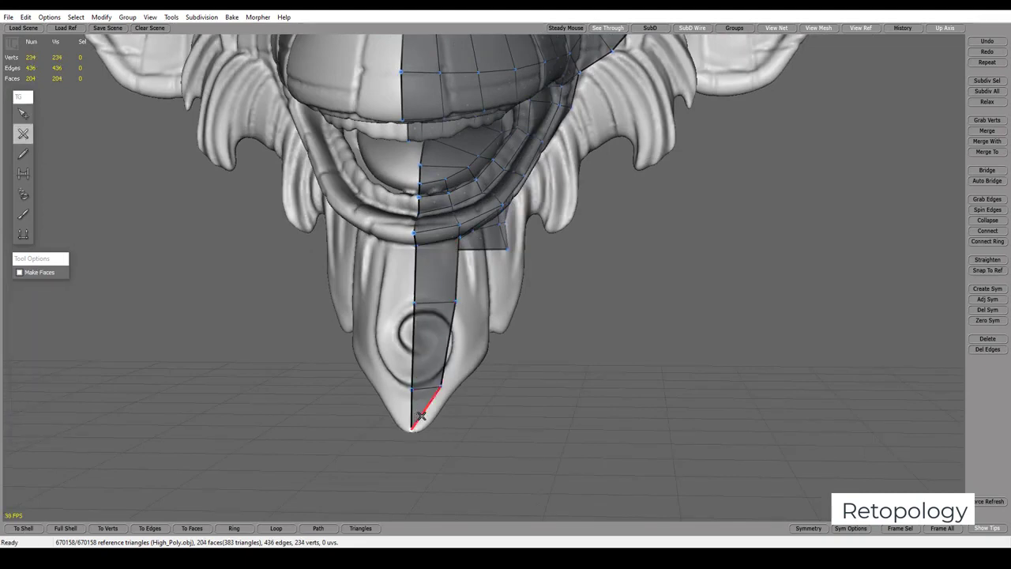
pyautogui.moveTo(439, 415)
pyautogui.mouseDown(button='middle')
pyautogui.moveTo(361, 363)
pyautogui.moveTo(437, 322)
pyautogui.mouseUp(button='middle')
pyautogui.press('s')
pyautogui.doubleClick(417, 305)
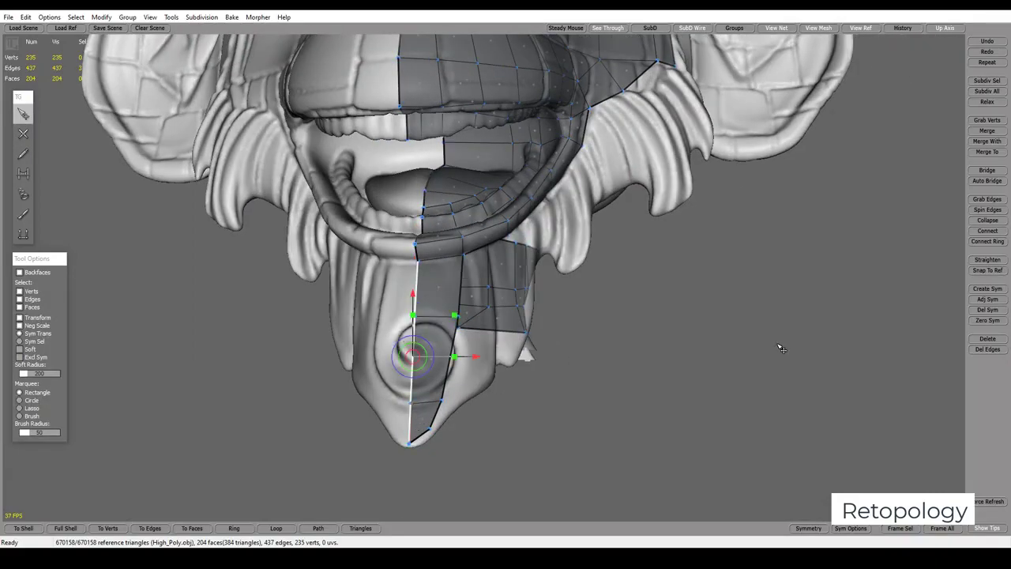
pyautogui.moveTo(560, 342); pyautogui.dragTo(358, 312, button='middle')
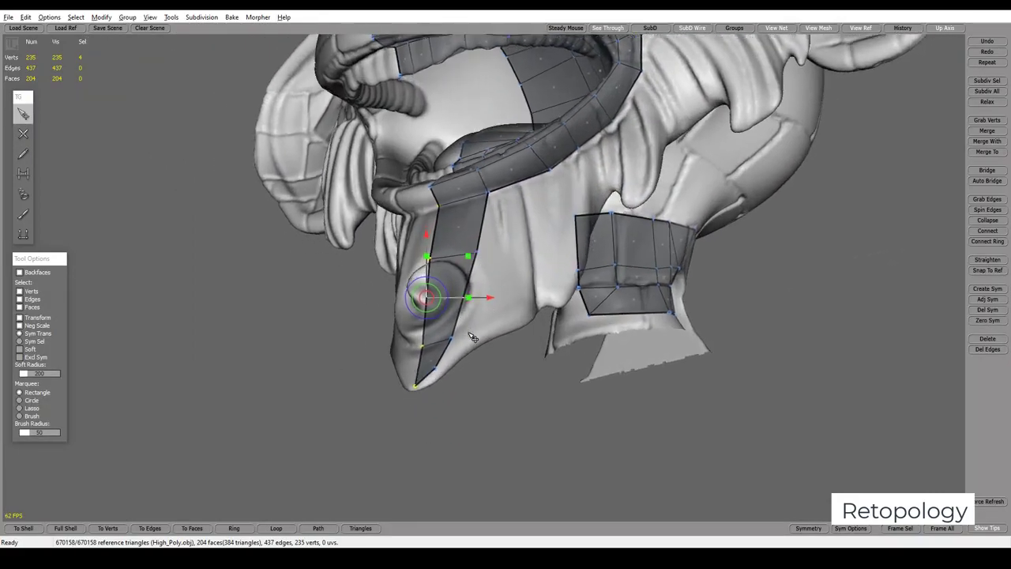
# Start a jawline strip with new vertices beside the chin strip along the jaw side
pyautogui.press('c')
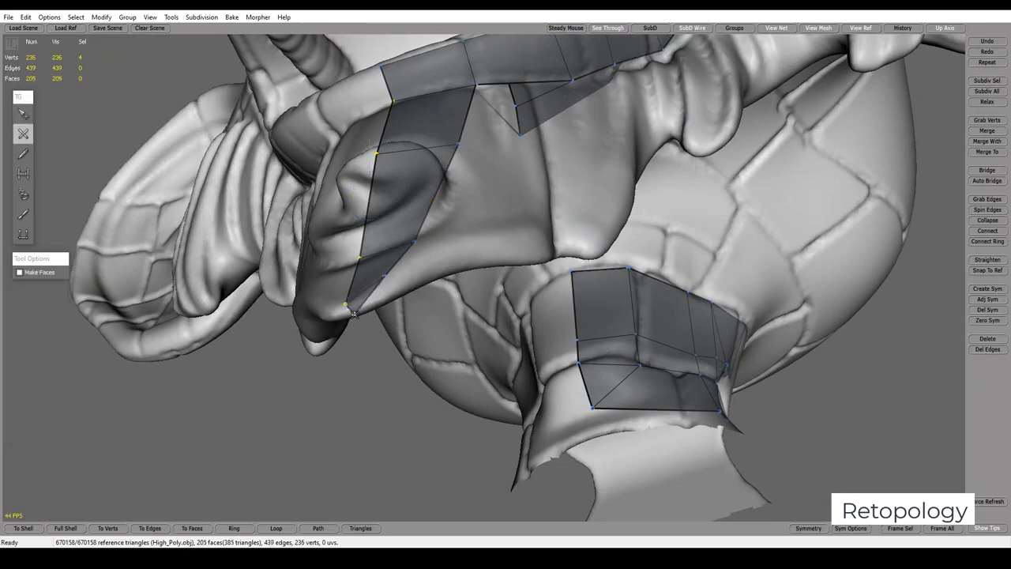
pyautogui.moveTo(393, 297)
pyautogui.mouseDown(button='middle')
pyautogui.moveTo(418, 355)
pyautogui.moveTo(442, 339)
pyautogui.mouseUp(button='middle')
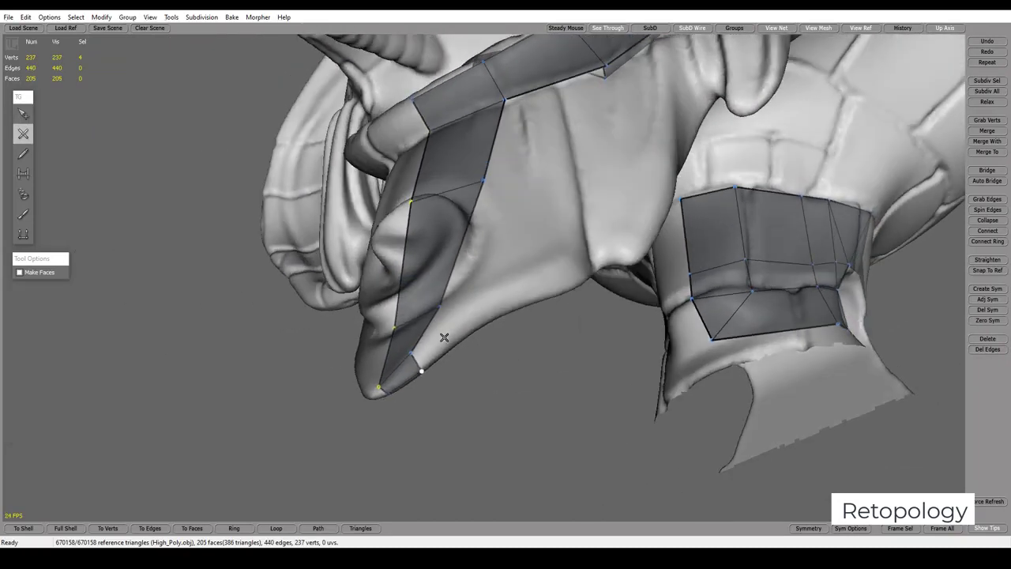
pyautogui.click(488, 309)
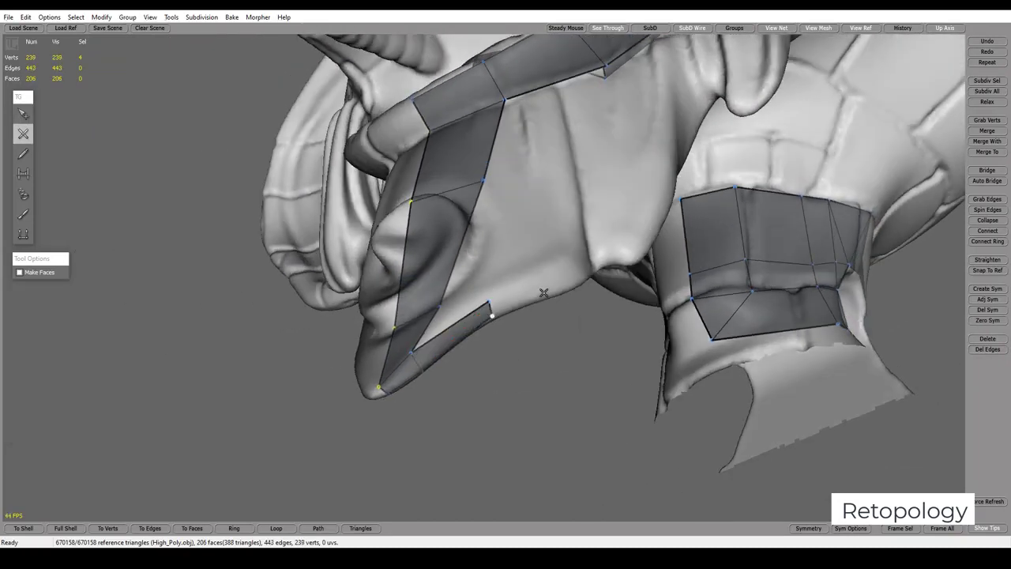
pyautogui.moveTo(602, 280); pyautogui.dragTo(508, 291, button='middle')
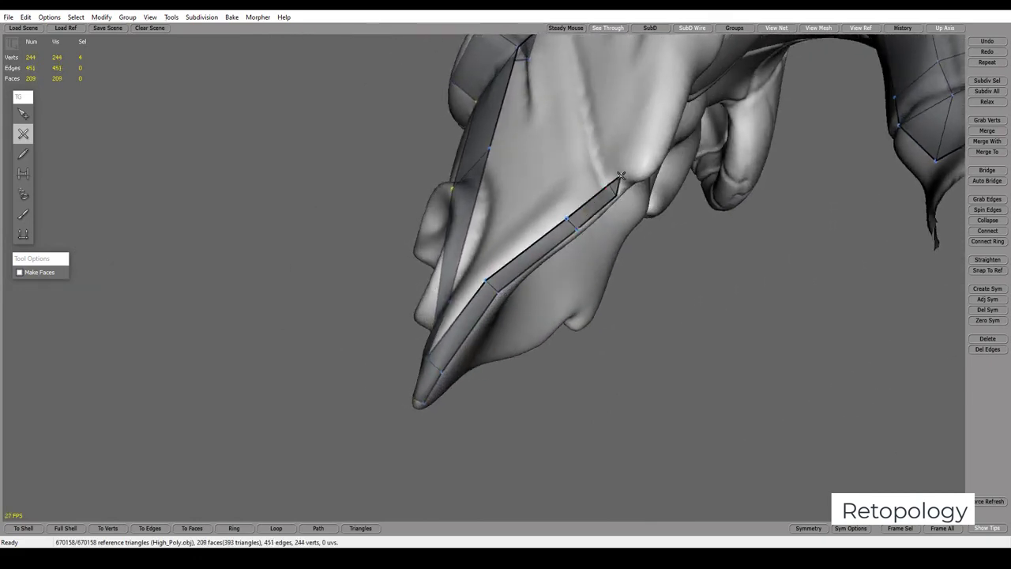
pyautogui.moveTo(630, 181)
pyautogui.mouseDown(button='middle')
pyautogui.moveTo(750, 147)
pyautogui.moveTo(616, 221)
pyautogui.moveTo(590, 213)
pyautogui.moveTo(549, 239)
pyautogui.moveTo(606, 287)
pyautogui.moveTo(557, 330)
pyautogui.mouseUp(button='middle')
pyautogui.press('s')
pyautogui.press('e')
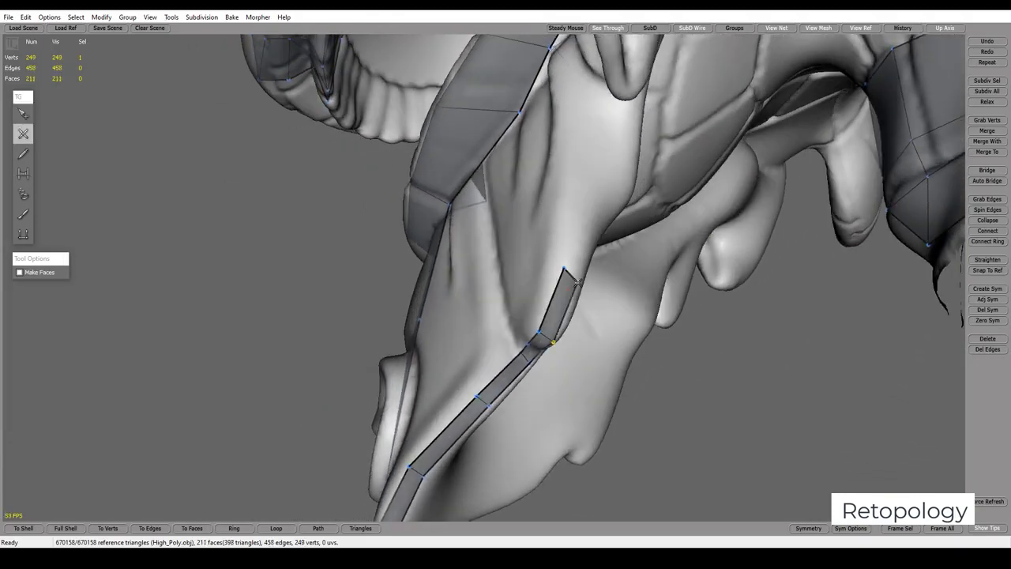
pyautogui.click(606, 210)
pyautogui.moveTo(606, 241)
pyautogui.mouseDown(button='middle')
pyautogui.moveTo(700, 287)
pyautogui.moveTo(609, 318)
pyautogui.moveTo(513, 395)
pyautogui.mouseUp(button='middle')
# Fill quads on the chin side between centre strip and jawline, then cut an edge across the centre column
pyautogui.press('s')
pyautogui.press('e')
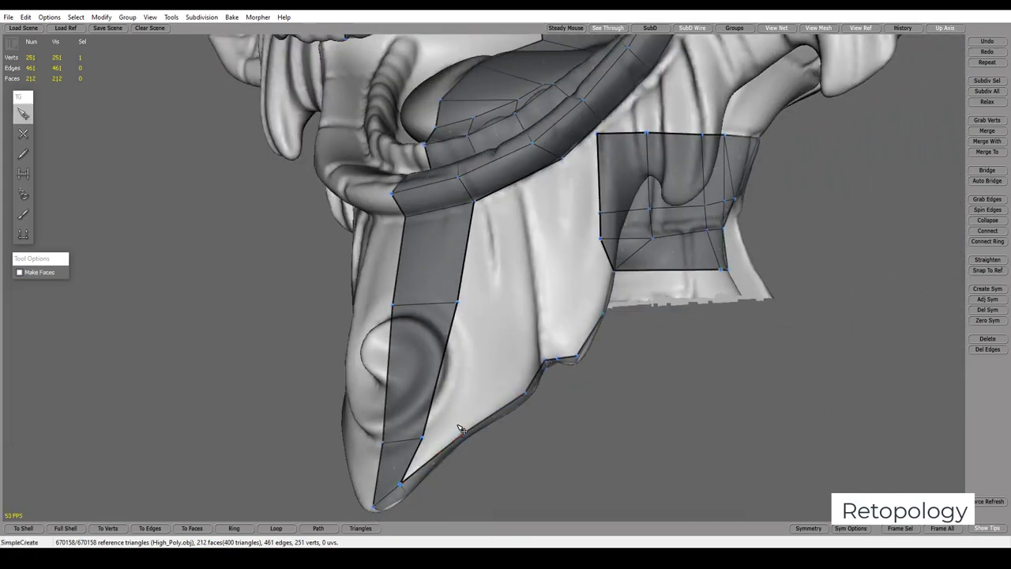
pyautogui.click(426, 437)
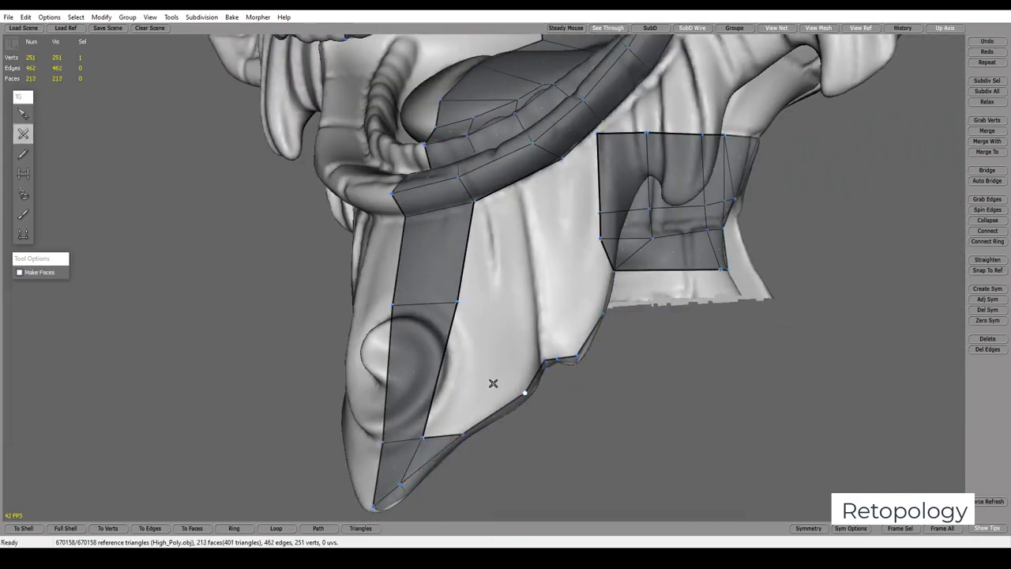
pyautogui.click(444, 369)
pyautogui.click(390, 371)
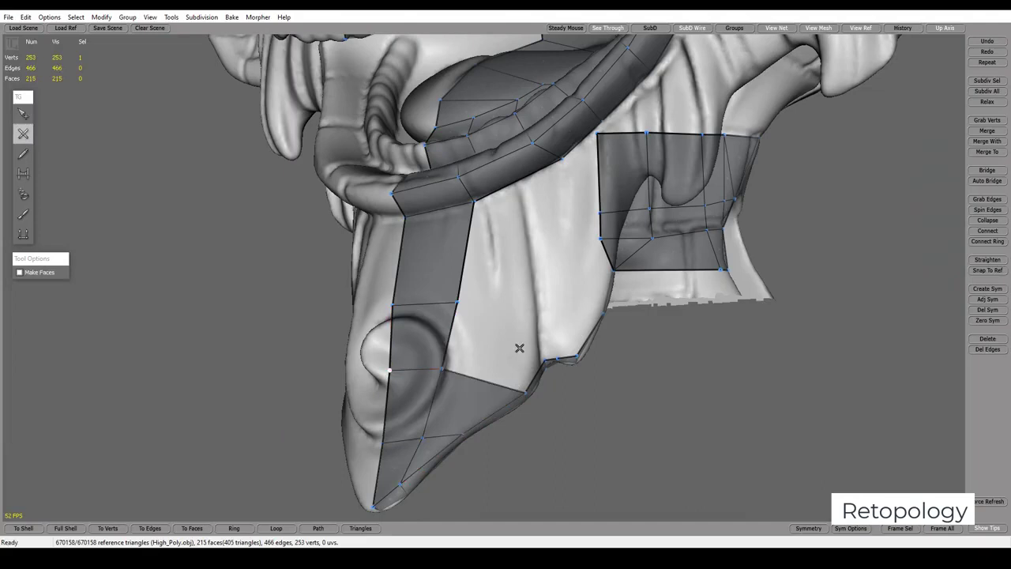
pyautogui.click(464, 303)
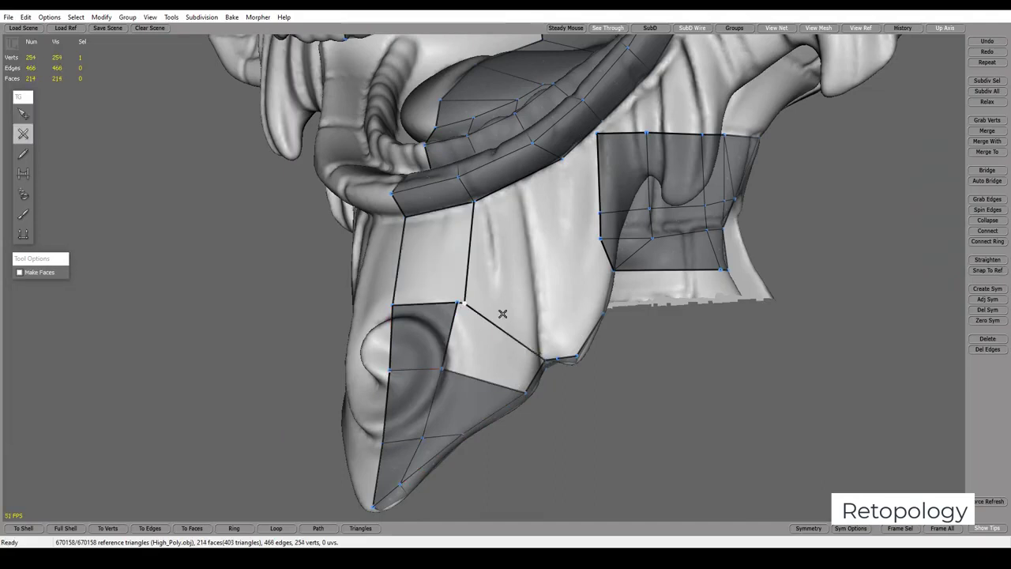
pyautogui.hotkey('ctrl', 'z')
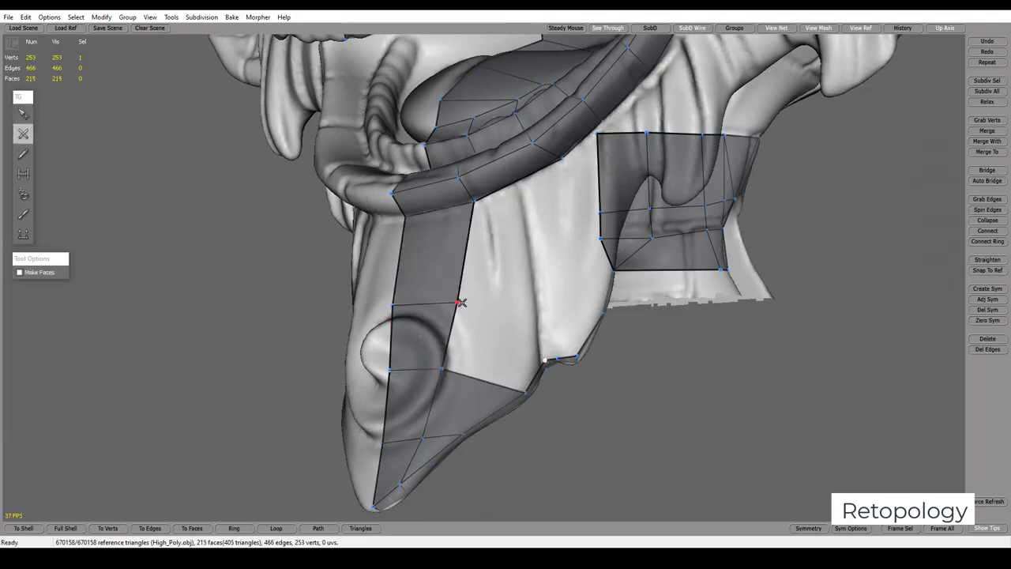
pyautogui.keyDown('ctrl'); pyautogui.click(478, 327); pyautogui.keyUp('ctrl')
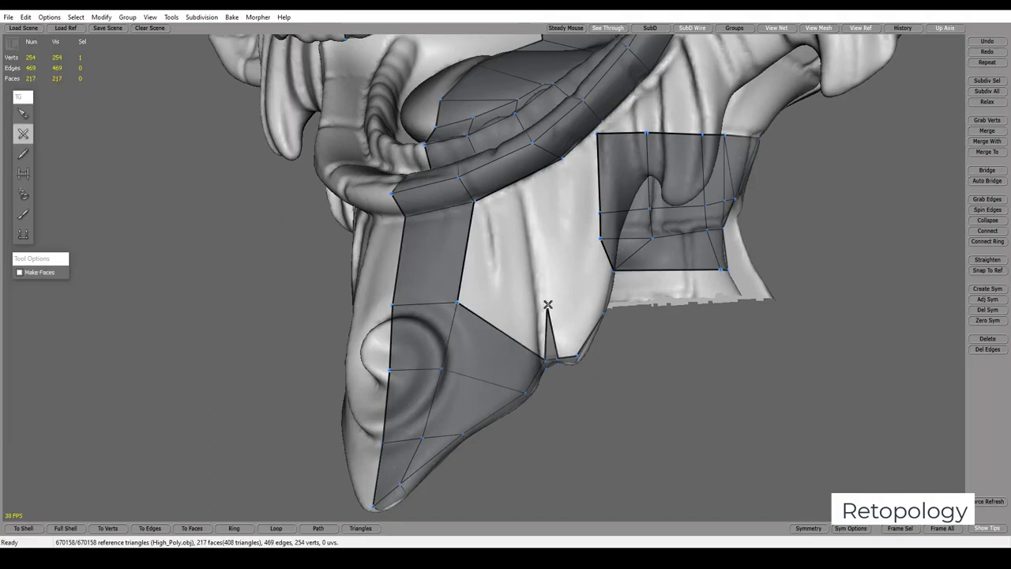
pyautogui.keyDown('ctrl'); pyautogui.click(588, 307); pyautogui.keyUp('ctrl')
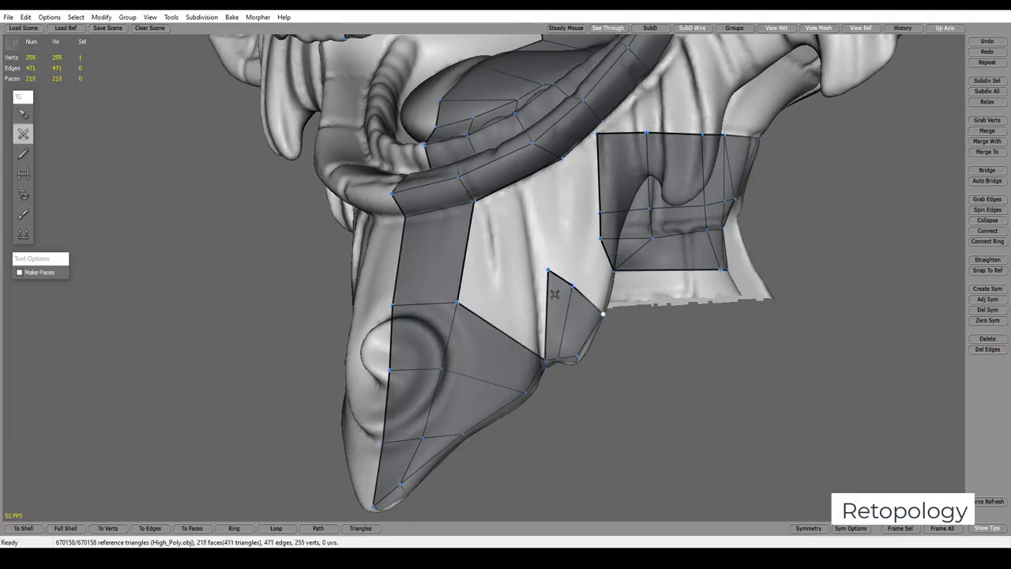
pyautogui.moveTo(399, 253); pyautogui.dragTo(466, 253)
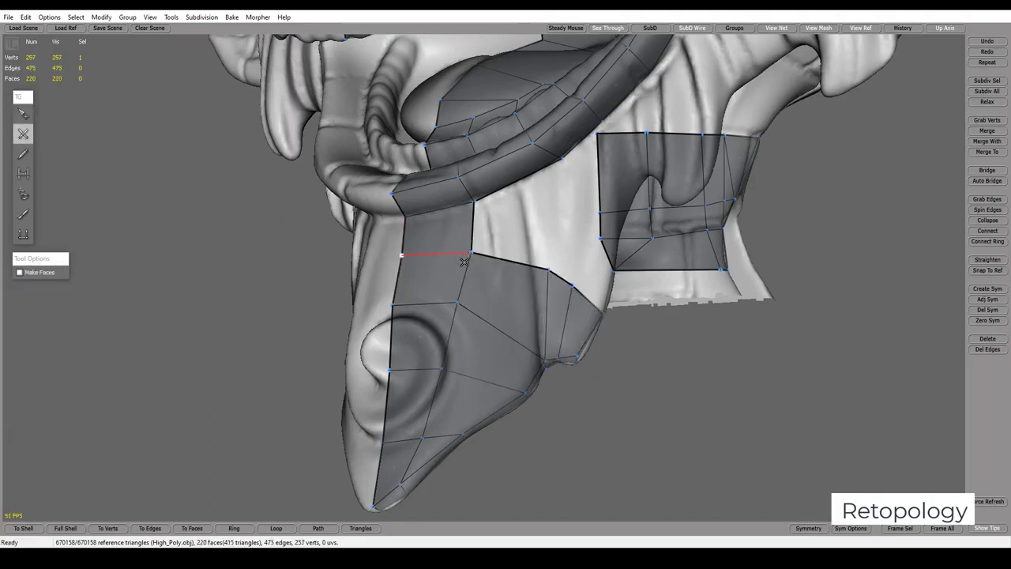
pyautogui.moveTo(466, 252)
pyautogui.mouseDown(button='middle')
pyautogui.moveTo(549, 317)
pyautogui.moveTo(569, 274)
pyautogui.mouseUp(button='middle')
# Add vertices above the chin faces and fill the open area with new faces
pyautogui.press('q')
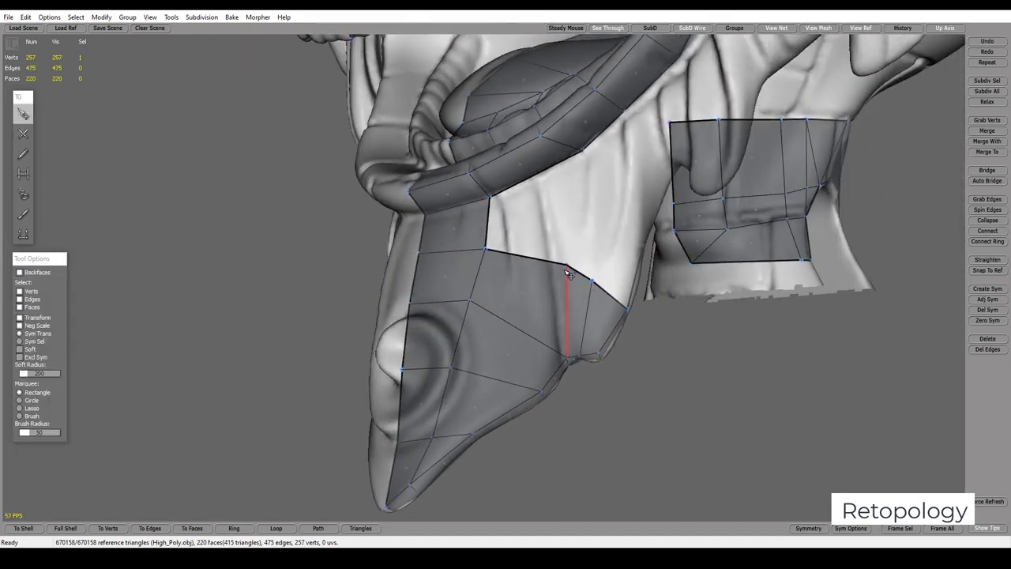
pyautogui.moveTo(576, 366); pyautogui.dragTo(559, 333, button='middle')
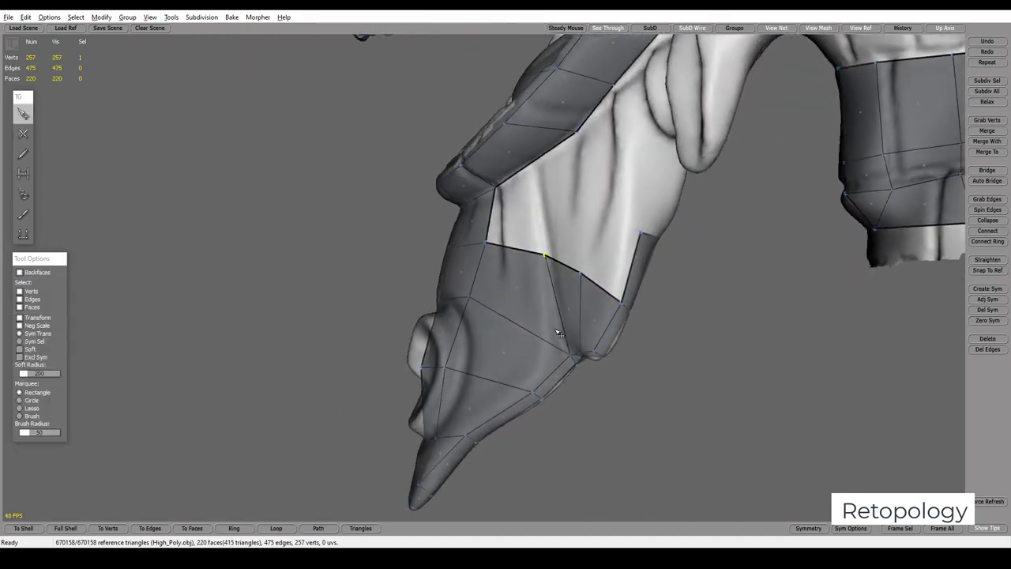
pyautogui.press('w')
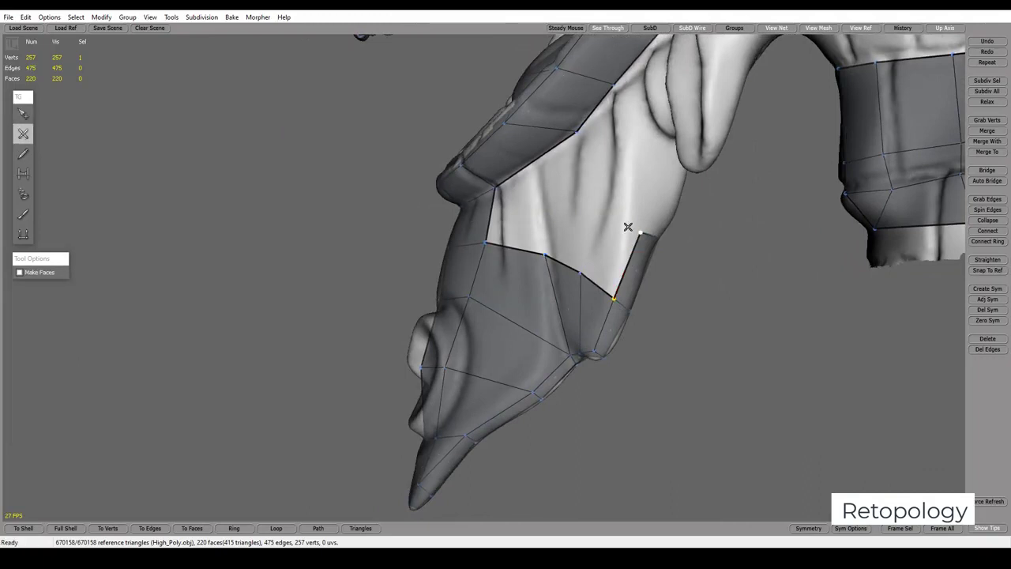
pyautogui.click(598, 210)
pyautogui.click(550, 213)
pyautogui.click(495, 187)
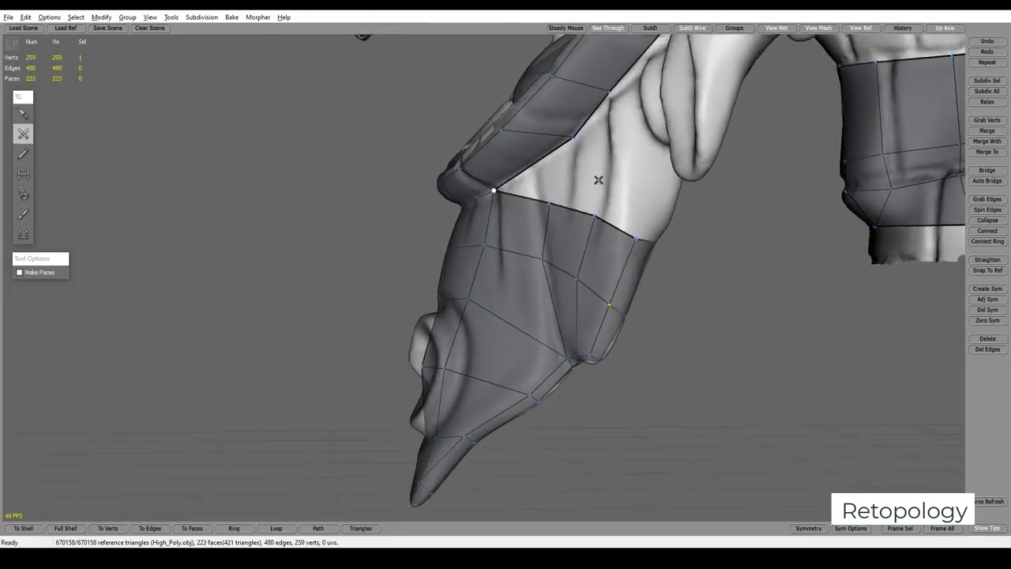
pyautogui.click(574, 136)
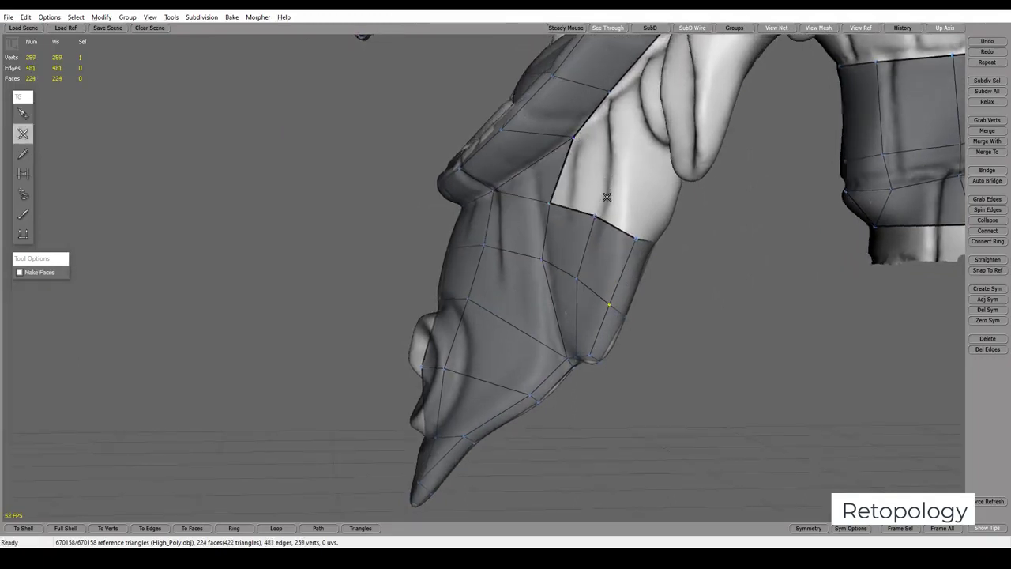
pyautogui.moveTo(636, 181)
pyautogui.mouseDown(button='middle')
pyautogui.moveTo(647, 142)
pyautogui.moveTo(638, 193)
pyautogui.mouseUp(button='middle')
pyautogui.click(652, 143)
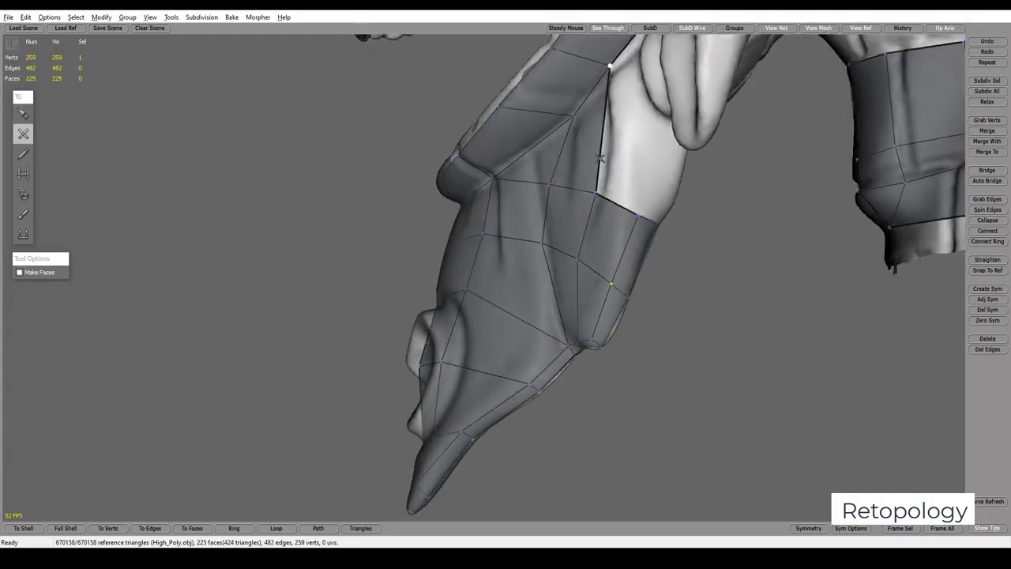
# Fill the remaining gaps beside the jaw with faces and orbit to check the neck patch
pyautogui.press('q')
pyautogui.click(611, 113)
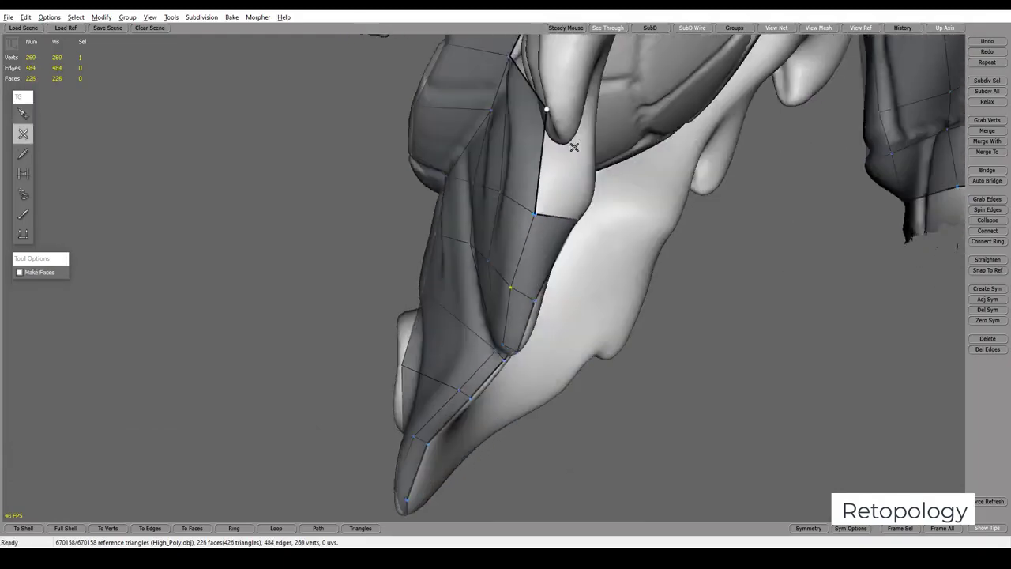
pyautogui.moveTo(610, 118)
pyautogui.mouseDown(button='middle')
pyautogui.moveTo(490, 171)
pyautogui.moveTo(462, 231)
pyautogui.mouseUp(button='middle')
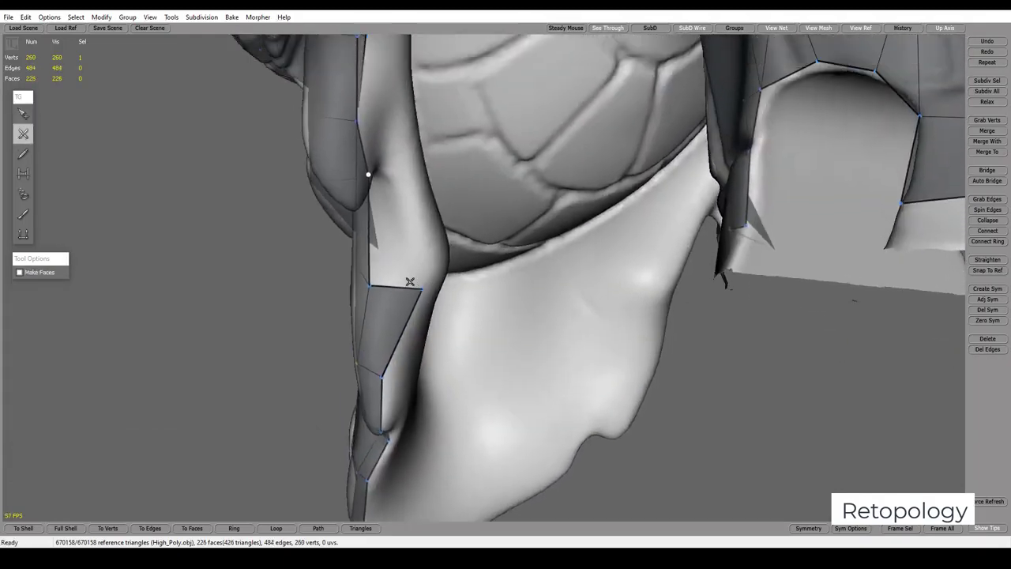
pyautogui.click(432, 252)
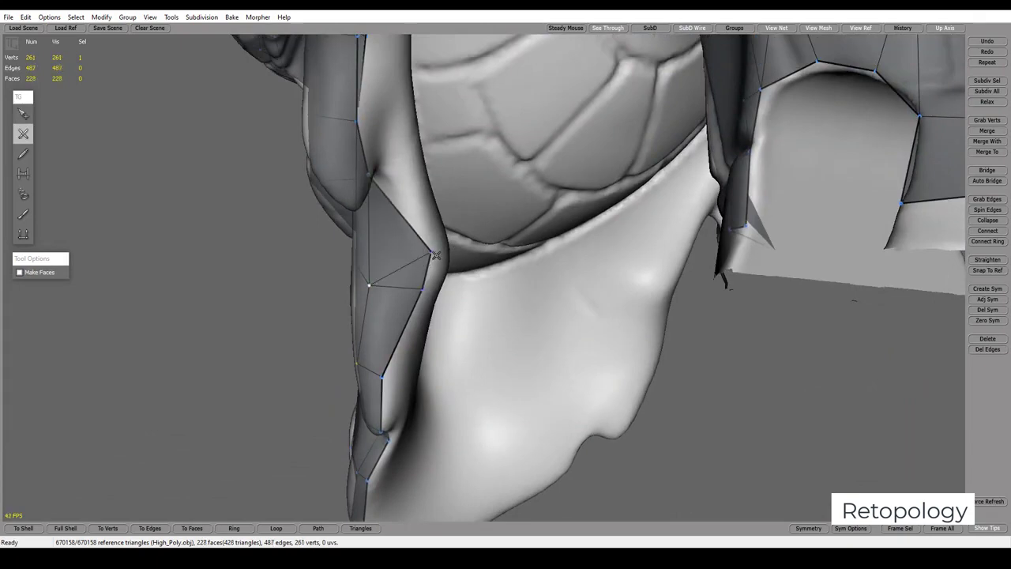
pyautogui.moveTo(436, 255); pyautogui.dragTo(404, 254, button='middle')
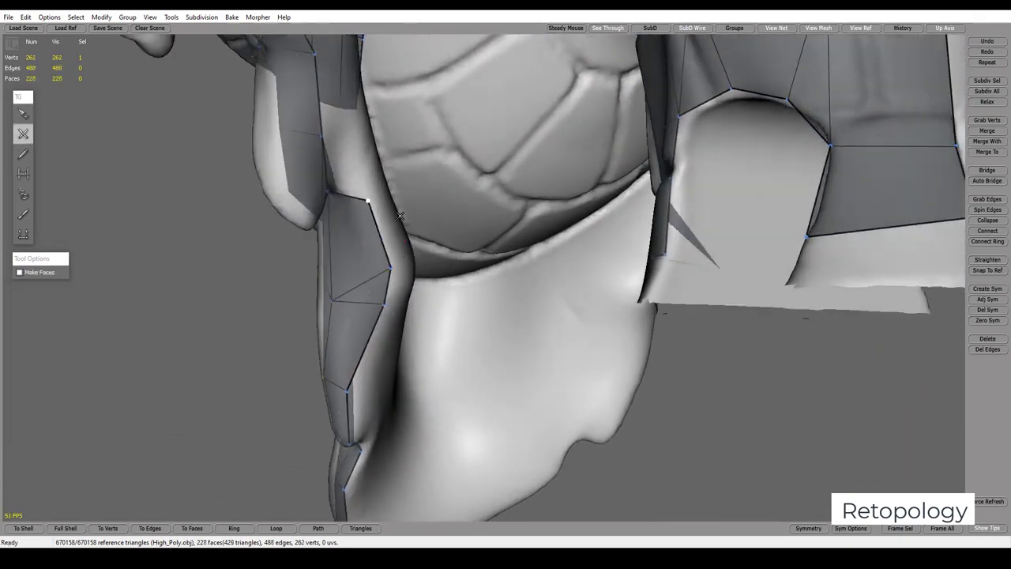
pyautogui.moveTo(401, 214)
pyautogui.mouseDown(button='middle')
pyautogui.moveTo(383, 258)
pyautogui.moveTo(414, 240)
pyautogui.mouseUp(button='middle')
pyautogui.scroll(-3, 418, 237)
pyautogui.scroll(3, 427, 245)
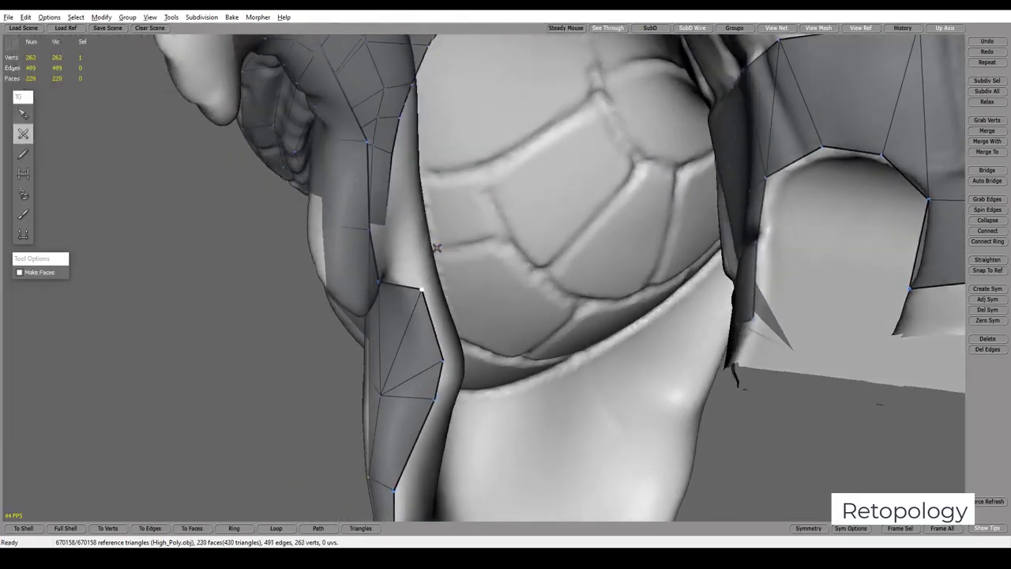
pyautogui.moveTo(436, 248)
pyautogui.mouseDown(button='middle')
pyautogui.moveTo(379, 248)
pyautogui.moveTo(440, 210)
pyautogui.moveTo(682, 270)
pyautogui.moveTo(634, 266)
pyautogui.moveTo(616, 286)
pyautogui.moveTo(553, 268)
pyautogui.moveTo(502, 276)
pyautogui.mouseUp(button='middle')
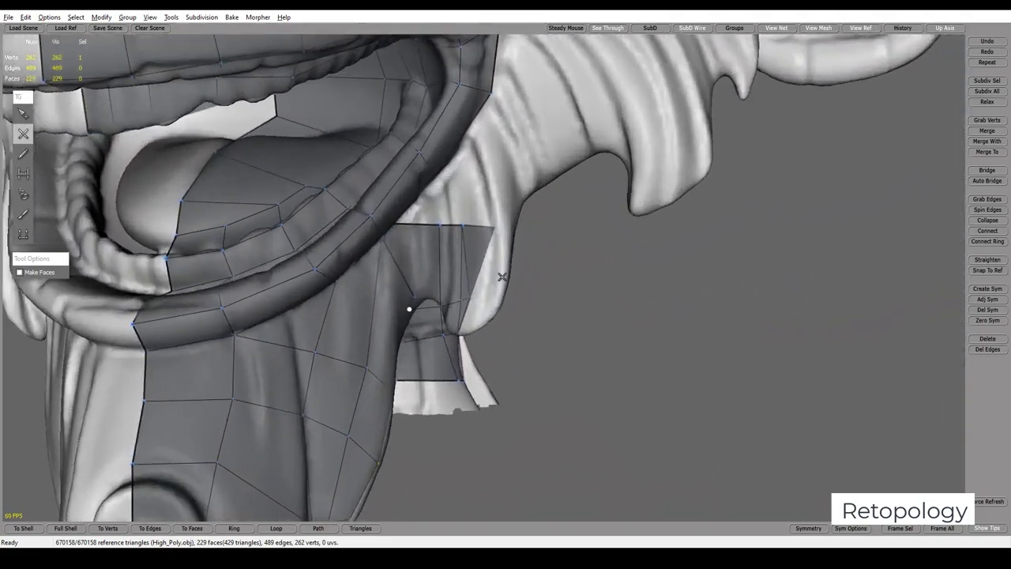
pyautogui.scroll(-2, 502, 276)
pyautogui.moveTo(422, 276)
pyautogui.mouseDown(button='middle')
pyautogui.moveTo(493, 244)
pyautogui.moveTo(537, 276)
pyautogui.mouseUp(button='middle')
# Zoom out over the whole head, toggle View Ref, then zoom back onto the neck patch
pyautogui.scroll(-5, 537, 276)
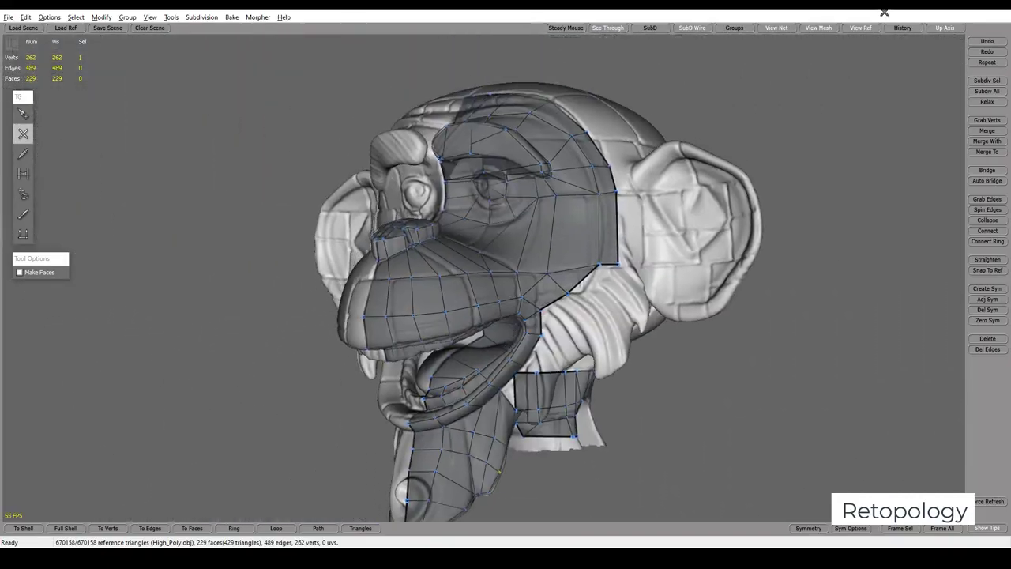
pyautogui.click(862, 28)
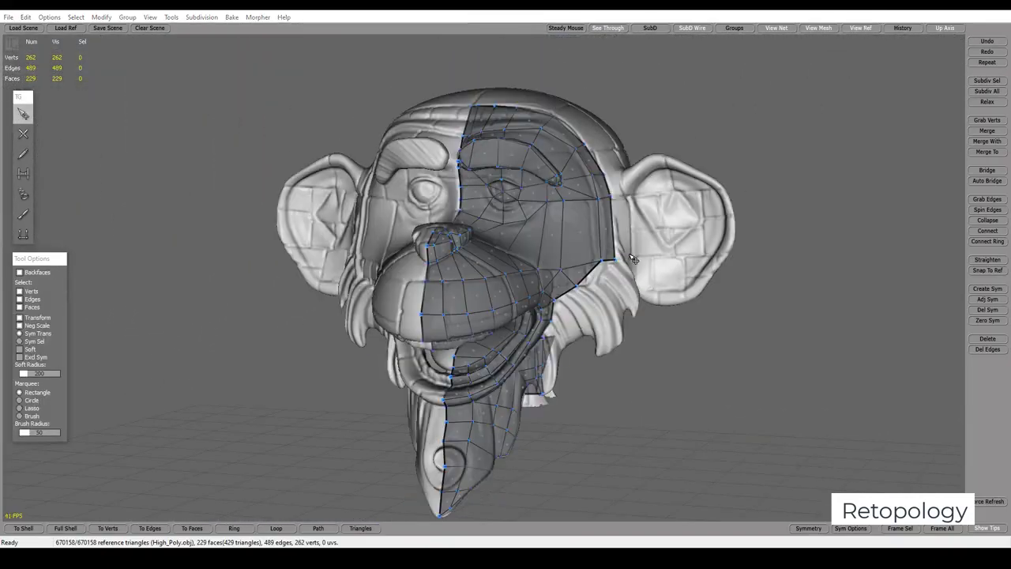
pyautogui.scroll(3, 662, 273)
pyautogui.scroll(3, 662, 273)
pyautogui.moveTo(662, 273)
pyautogui.mouseDown(button='middle')
pyautogui.moveTo(727, 311)
pyautogui.moveTo(512, 277)
pyautogui.moveTo(506, 261)
pyautogui.moveTo(448, 246)
pyautogui.mouseUp(button='middle')
pyautogui.scroll(2, 466, 261)
pyautogui.scroll(3, 456, 260)
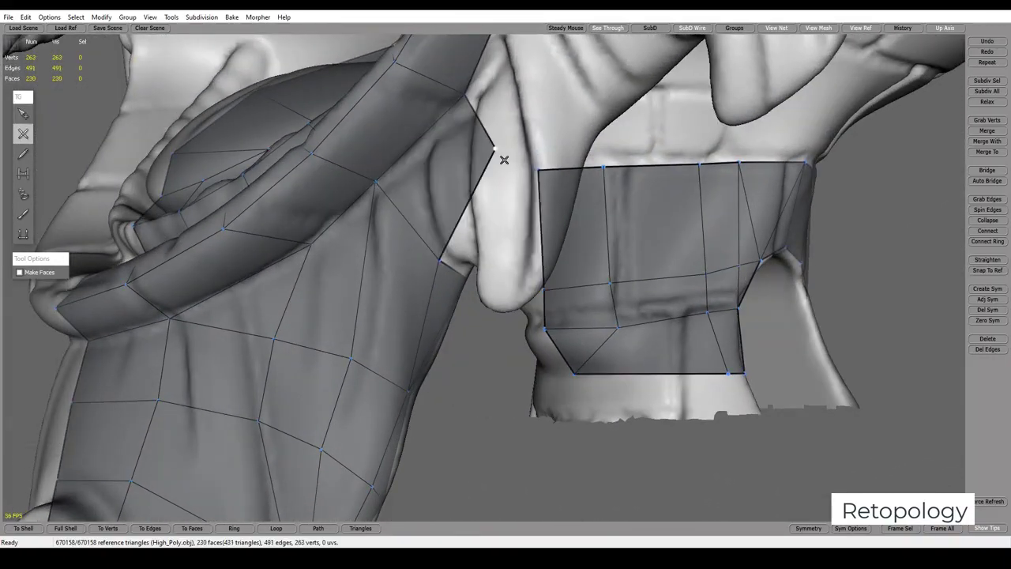
# Move a retopo vertex near the mouth corner up onto the sculpt surface
pyautogui.moveTo(509, 177)
pyautogui.mouseDown(button='middle')
pyautogui.moveTo(516, 135)
pyautogui.moveTo(500, 243)
pyautogui.mouseUp(button='middle')
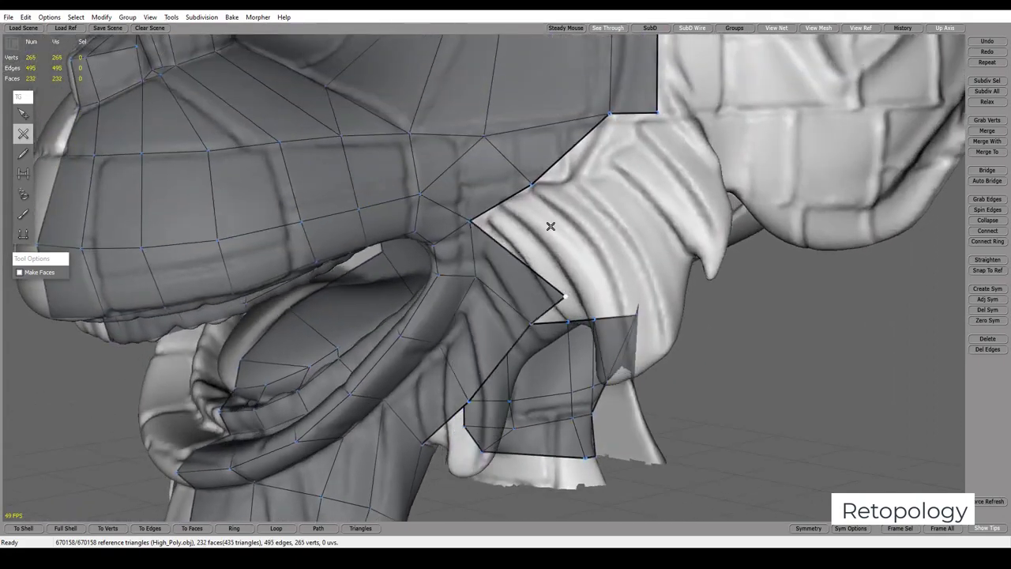
pyautogui.moveTo(607, 276)
pyautogui.mouseDown(button='middle')
pyautogui.moveTo(693, 260)
pyautogui.moveTo(577, 266)
pyautogui.moveTo(600, 289)
pyautogui.moveTo(525, 304)
pyautogui.moveTo(442, 266)
pyautogui.moveTo(459, 168)
pyautogui.moveTo(418, 228)
pyautogui.mouseUp(button='middle')
pyautogui.moveTo(414, 173)
pyautogui.keyDown('alt'); pyautogui.mouseDown()
pyautogui.moveTo(478, 266)
pyautogui.moveTo(478, 363)
pyautogui.mouseUp(); pyautogui.keyUp('alt')
pyautogui.press('s')
pyautogui.click(437, 441)
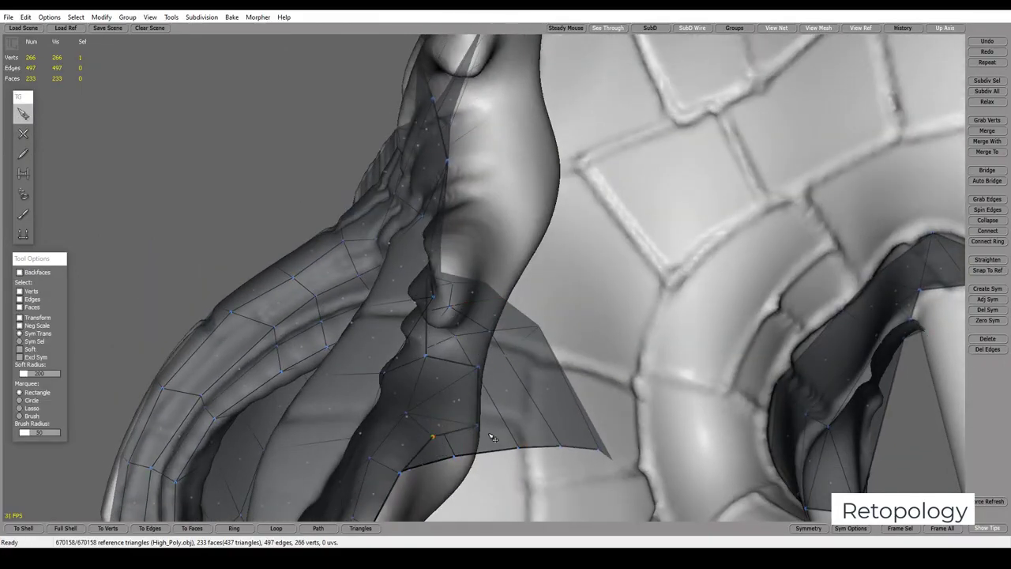
pyautogui.moveTo(434, 436); pyautogui.dragTo(455, 415)
pyautogui.moveTo(477, 372)
pyautogui.mouseDown()
pyautogui.moveTo(465, 371)
pyautogui.moveTo(480, 264)
pyautogui.moveTo(548, 273)
pyautogui.moveTo(560, 296)
pyautogui.moveTo(636, 293)
pyautogui.moveTo(667, 365)
pyautogui.moveTo(658, 323)
pyautogui.mouseUp()
# Place new connected vertices and faces around the mouth corner out to the lip edge
pyautogui.press('c')
pyautogui.press('f')
pyautogui.click(534, 174)
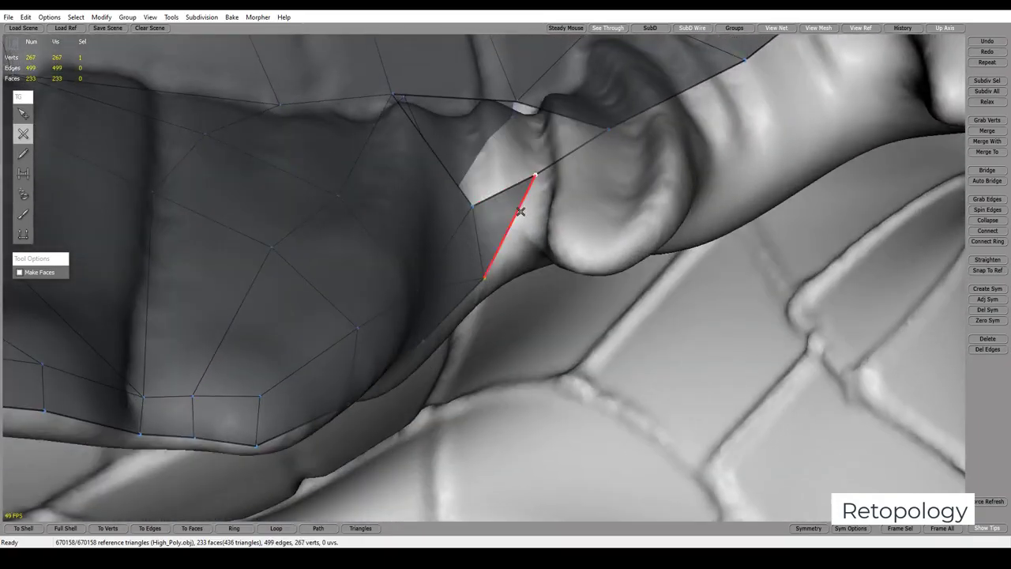
pyautogui.click(543, 257)
pyautogui.moveTo(577, 198)
pyautogui.keyDown('alt'); pyautogui.mouseDown()
pyautogui.moveTo(646, 226)
pyautogui.moveTo(584, 221)
pyautogui.mouseUp(); pyautogui.keyUp('alt')
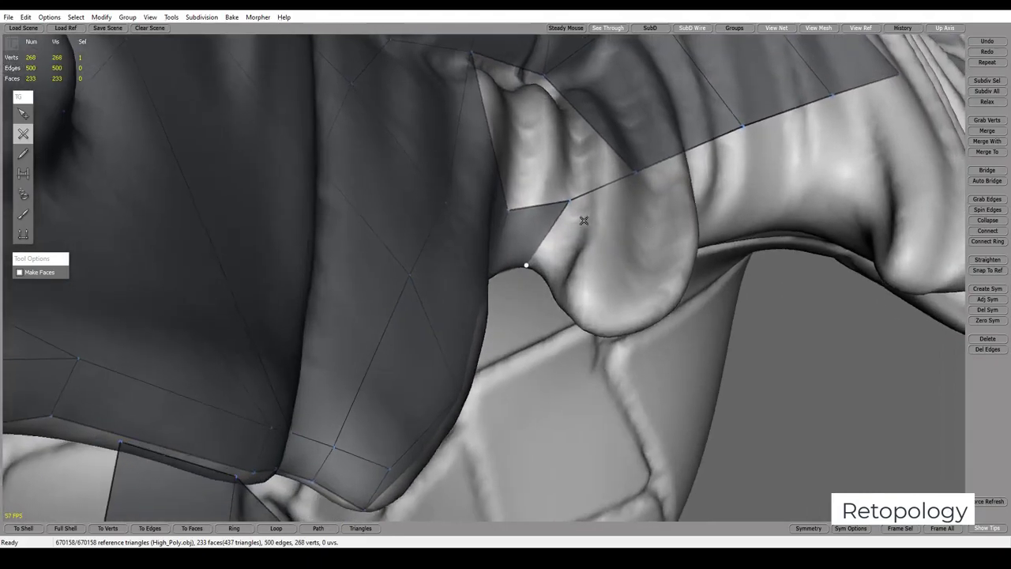
pyautogui.click(556, 286)
pyautogui.click(577, 270)
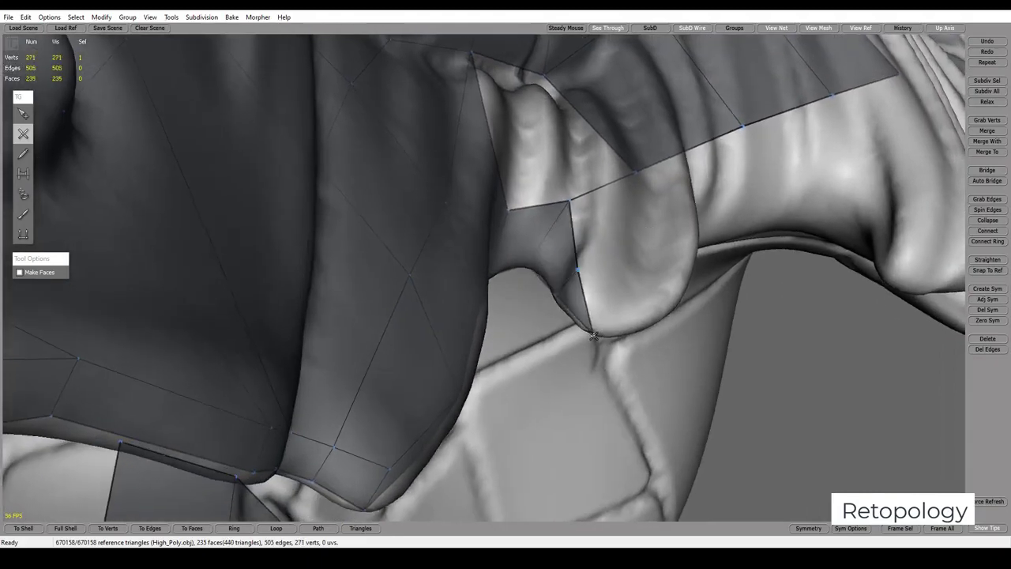
pyautogui.click(602, 320)
pyautogui.keyDown('alt'); pyautogui.moveTo(602, 319); pyautogui.dragTo(500, 324); pyautogui.keyUp('alt')
# Close more faces and a quad bridging the lip loop to the jaw patch
pyautogui.click(583, 236)
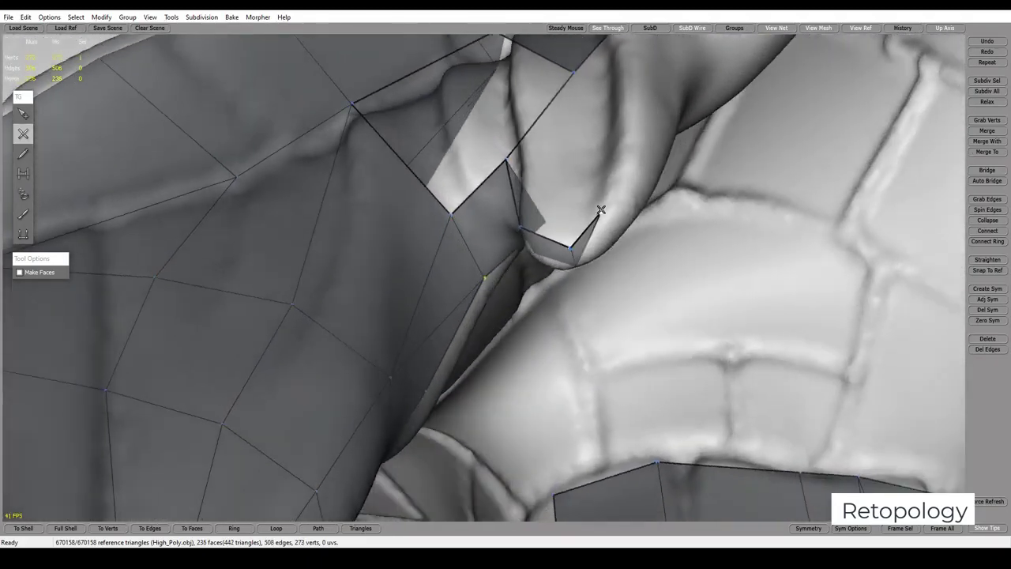
pyautogui.click(601, 210)
pyautogui.click(620, 204)
pyautogui.moveTo(620, 204)
pyautogui.keyDown('alt'); pyautogui.mouseDown()
pyautogui.moveTo(609, 130)
pyautogui.moveTo(530, 210)
pyautogui.mouseUp(); pyautogui.keyUp('alt')
pyautogui.click(632, 154)
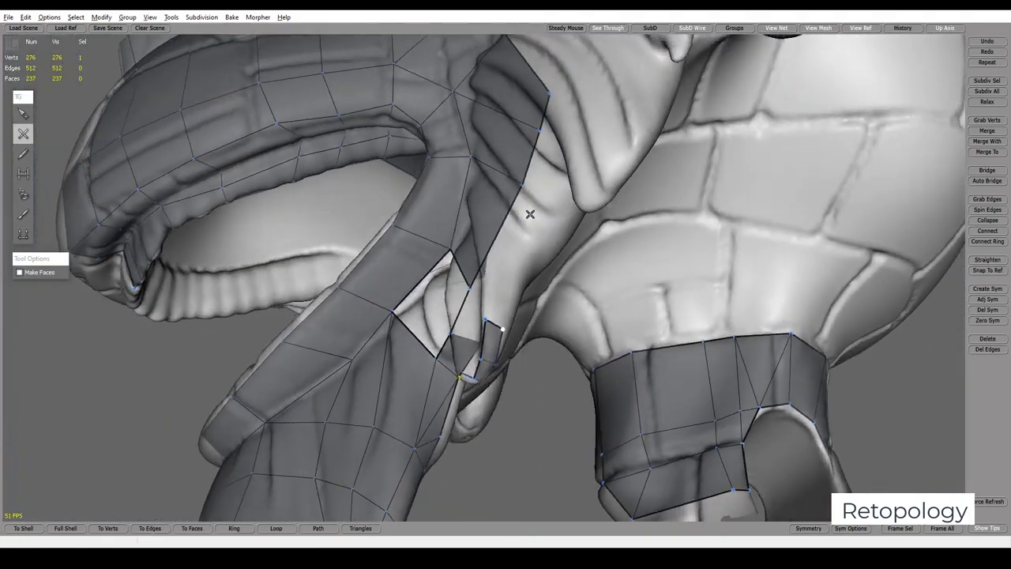
pyautogui.click(491, 262)
pyautogui.click(517, 266)
pyautogui.keyDown('alt'); pyautogui.moveTo(517, 266); pyautogui.dragTo(600, 251); pyautogui.keyUp('alt')
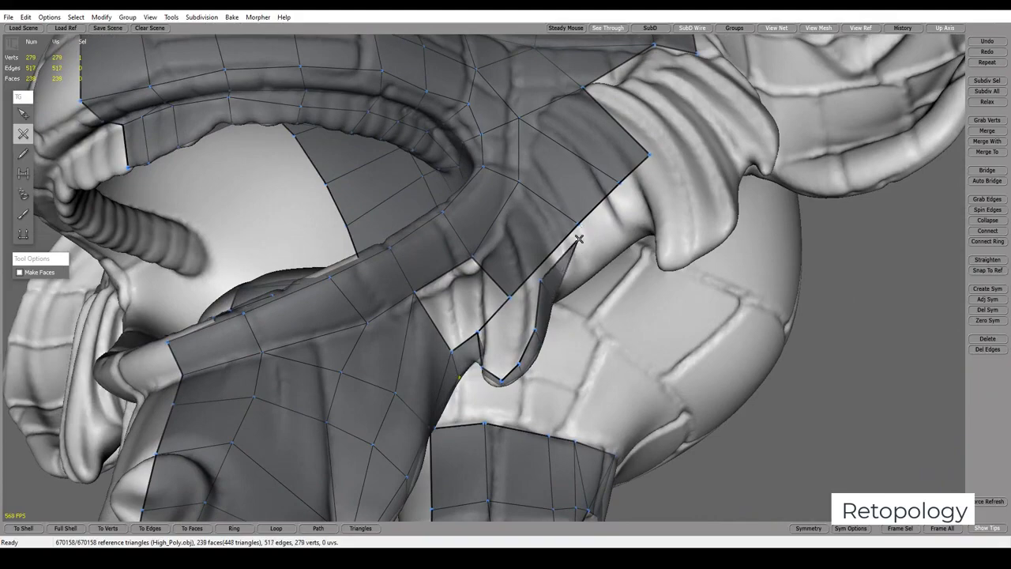
pyautogui.click(585, 259)
pyautogui.moveTo(624, 235)
pyautogui.keyDown('alt'); pyautogui.mouseDown()
pyautogui.moveTo(622, 282)
pyautogui.moveTo(569, 310)
pyautogui.mouseUp(); pyautogui.keyUp('alt')
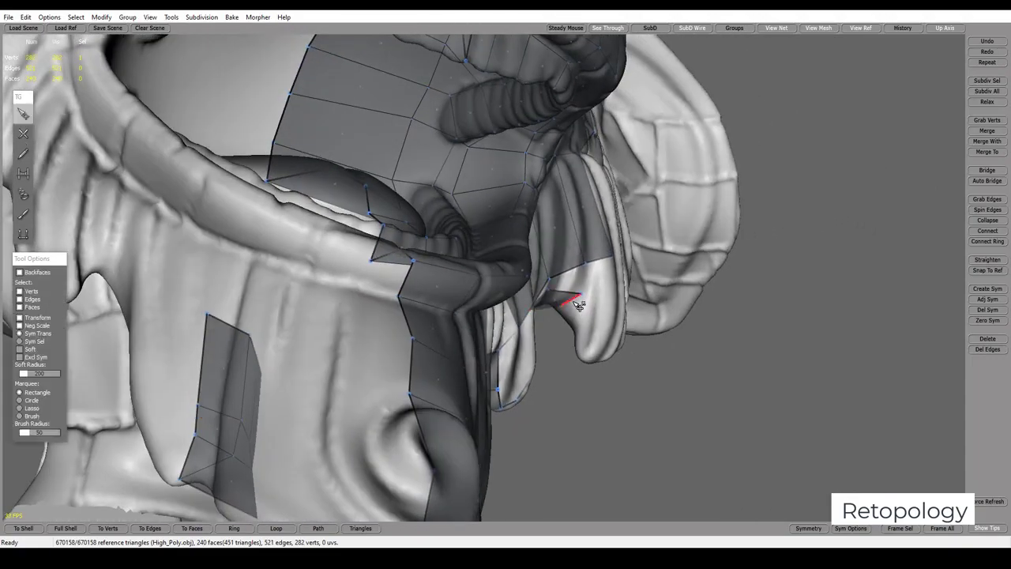
# Merge the loose vertex at the mouth corner into its neighbouring vertex
pyautogui.press('c')
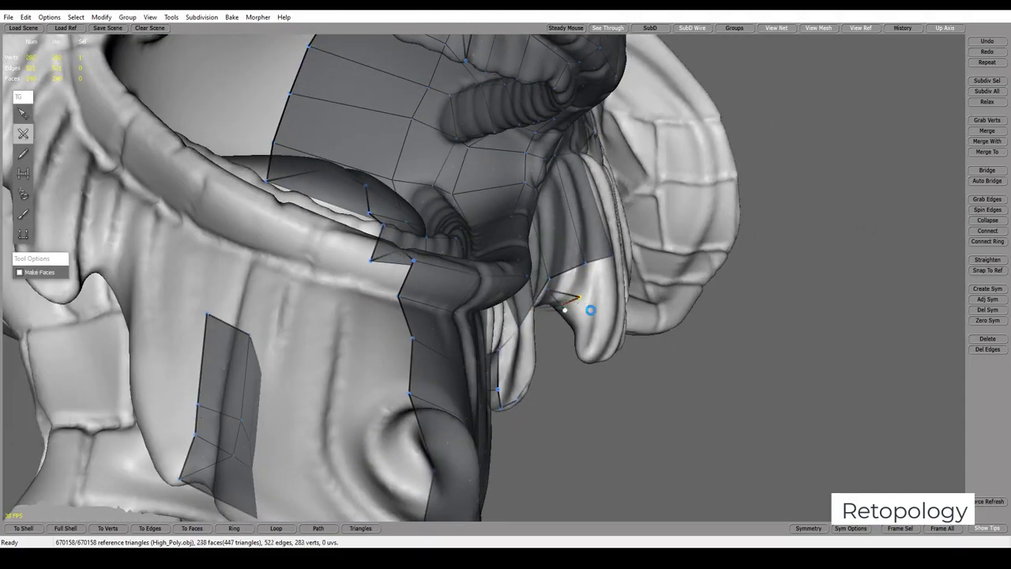
pyautogui.moveTo(590, 311); pyautogui.dragTo(564, 308)
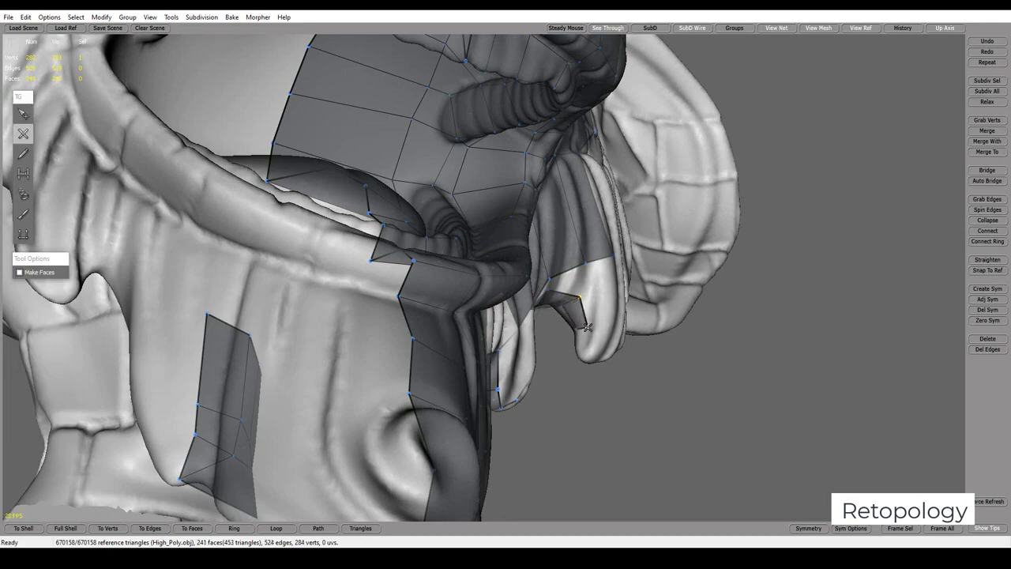
pyautogui.keyDown('alt'); pyautogui.moveTo(590, 352); pyautogui.dragTo(575, 369); pyautogui.keyUp('alt')
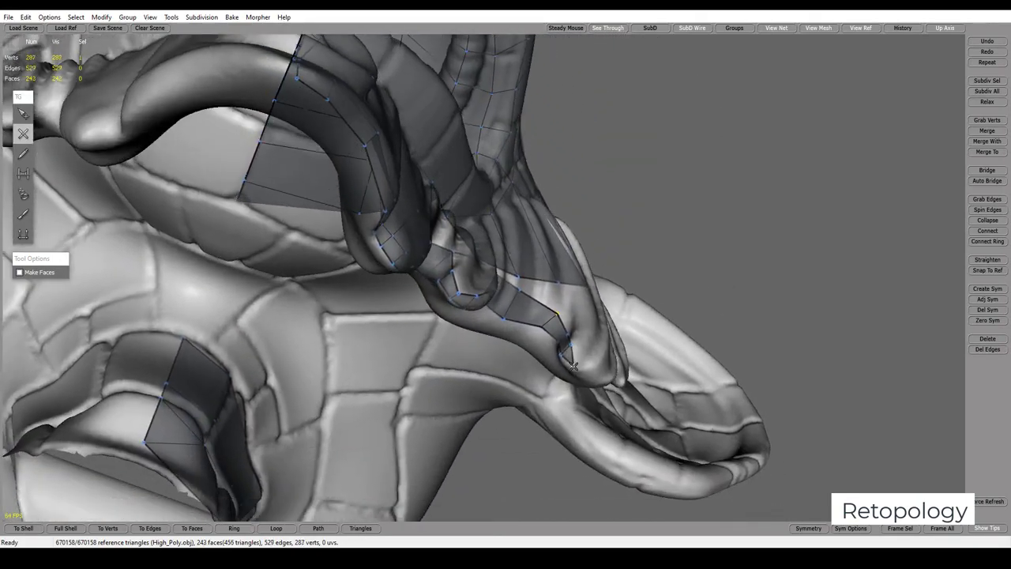
# Add thin faces extending a narrow strip along the curved ridge below the mouth
pyautogui.keyDown('alt'); pyautogui.moveTo(643, 346); pyautogui.dragTo(605, 228); pyautogui.keyUp('alt')
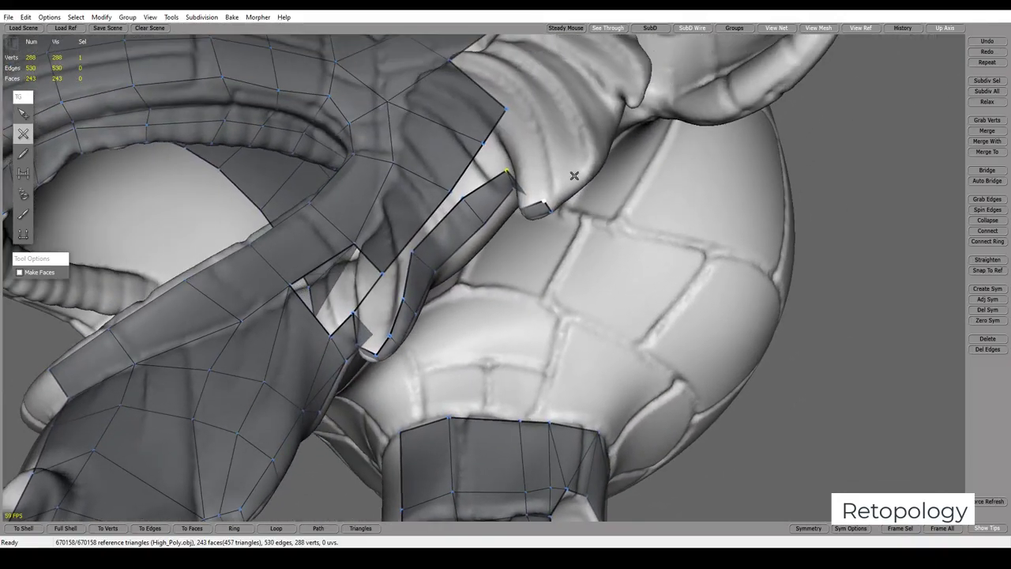
pyautogui.moveTo(576, 172)
pyautogui.mouseDown()
pyautogui.moveTo(586, 164)
pyautogui.moveTo(530, 144)
pyautogui.moveTo(531, 90)
pyautogui.moveTo(559, 71)
pyautogui.moveTo(472, 122)
pyautogui.moveTo(444, 158)
pyautogui.moveTo(424, 102)
pyautogui.moveTo(591, 184)
pyautogui.moveTo(651, 264)
pyautogui.moveTo(725, 282)
pyautogui.moveTo(658, 308)
pyautogui.moveTo(659, 291)
pyautogui.moveTo(590, 262)
pyautogui.moveTo(609, 181)
pyautogui.mouseUp()
pyautogui.click(531, 89)
pyautogui.press('1')
pyautogui.press('2')
pyautogui.scroll(3, 648, 294)
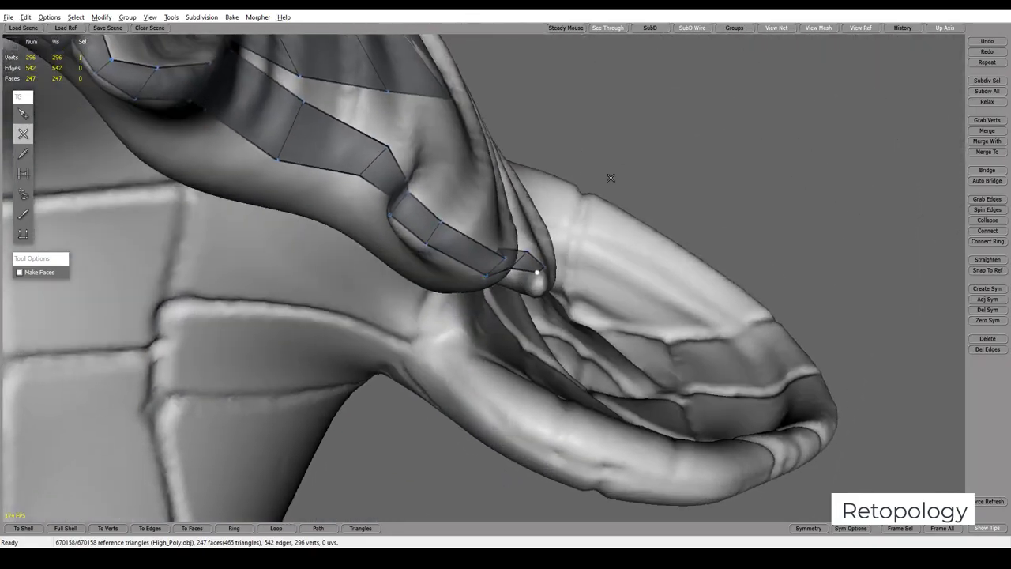
# Delete the stray spike triangle near the strip tip
pyautogui.press('1')
pyautogui.moveTo(528, 283)
pyautogui.keyDown('alt'); pyautogui.mouseDown()
pyautogui.moveTo(524, 266)
pyautogui.moveTo(534, 273)
pyautogui.moveTo(401, 300)
pyautogui.moveTo(221, 276)
pyautogui.moveTo(490, 287)
pyautogui.moveTo(751, 350)
pyautogui.moveTo(537, 290)
pyautogui.mouseUp(); pyautogui.keyUp('alt')
pyautogui.press('c')
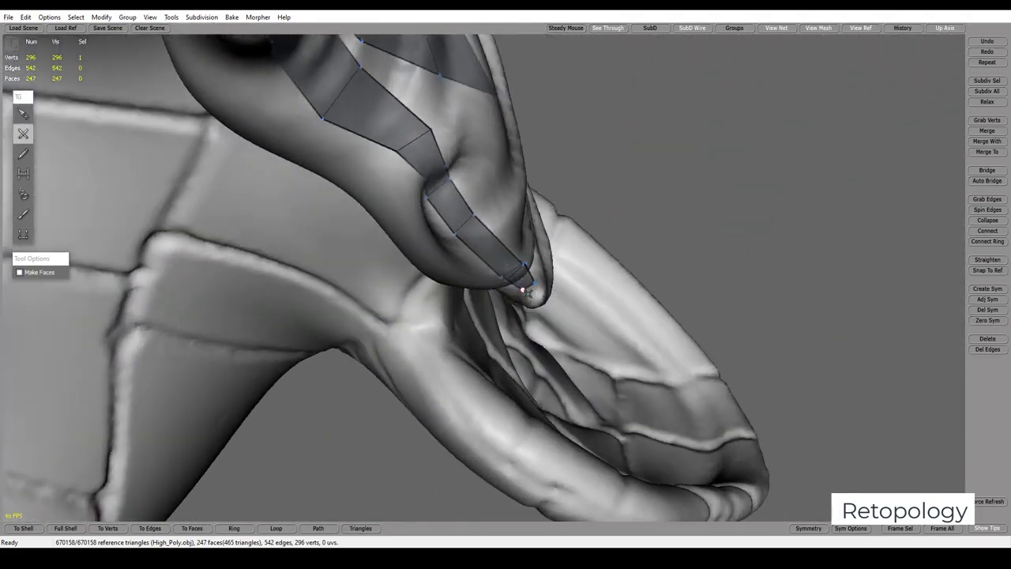
pyautogui.moveTo(605, 268)
pyautogui.keyDown('alt'); pyautogui.mouseDown()
pyautogui.moveTo(400, 361)
pyautogui.moveTo(506, 267)
pyautogui.moveTo(474, 197)
pyautogui.moveTo(484, 235)
pyautogui.mouseUp(); pyautogui.keyUp('alt')
pyautogui.keyDown('ctrl'); pyautogui.click(494, 249); pyautogui.keyUp('ctrl')
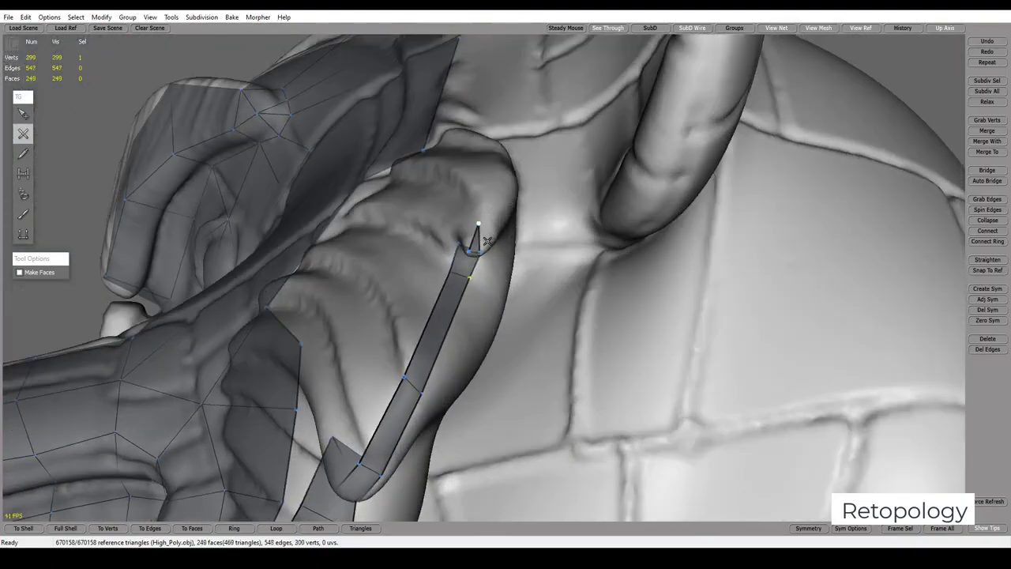
# Extend the narrow strip with more thin faces up the shoulder fold
pyautogui.keyDown('alt'); pyautogui.moveTo(511, 198); pyautogui.dragTo(481, 239); pyautogui.keyUp('alt')
pyautogui.click(485, 155)
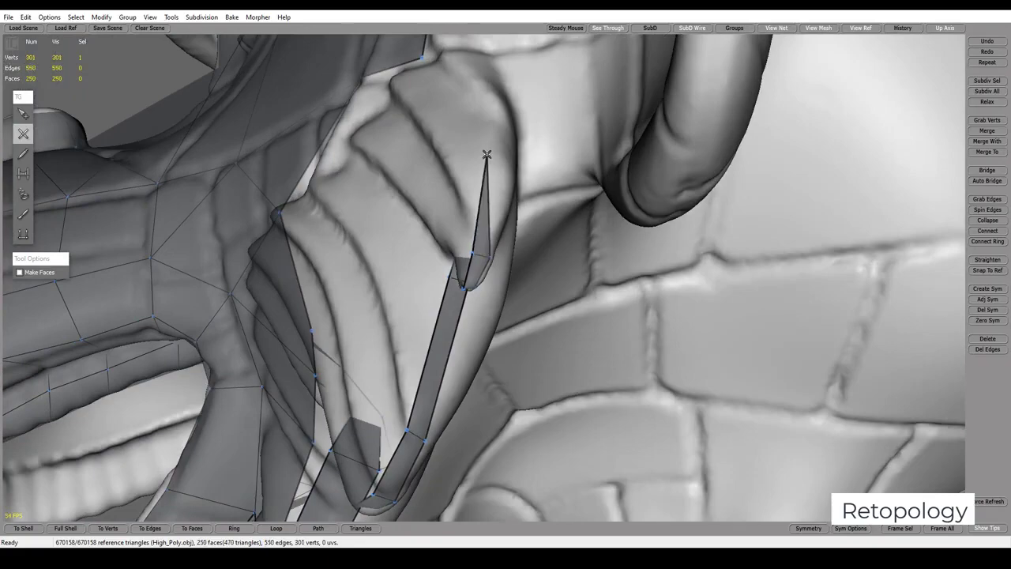
pyautogui.click(509, 173)
pyautogui.scroll(-3, 519, 158)
pyautogui.moveTo(519, 158)
pyautogui.keyDown('alt'); pyautogui.mouseDown()
pyautogui.moveTo(499, 164)
pyautogui.moveTo(468, 272)
pyautogui.mouseUp(); pyautogui.keyUp('alt')
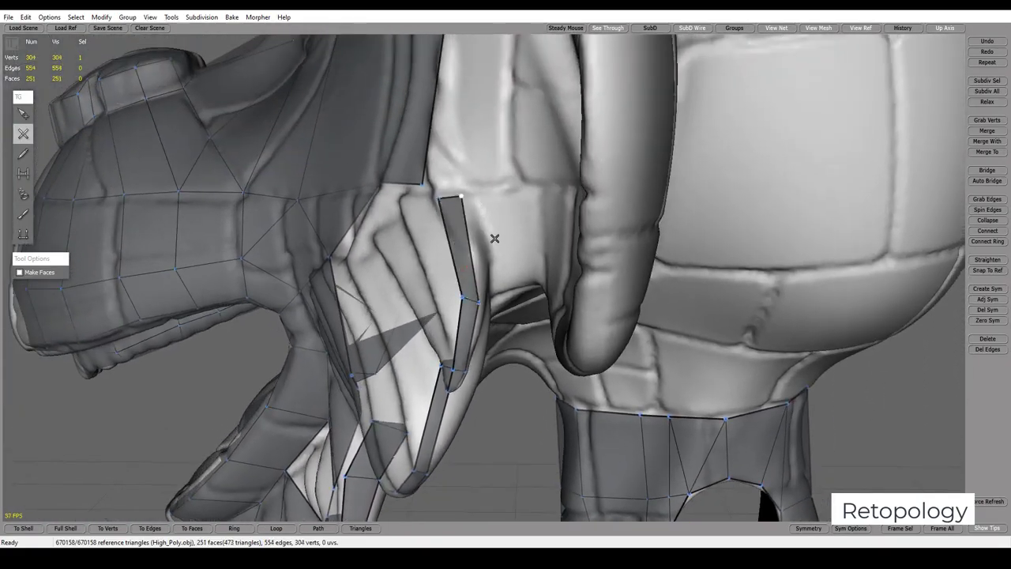
pyautogui.keyDown('alt'); pyautogui.moveTo(495, 238); pyautogui.dragTo(438, 204); pyautogui.keyUp('alt')
pyautogui.press('s')
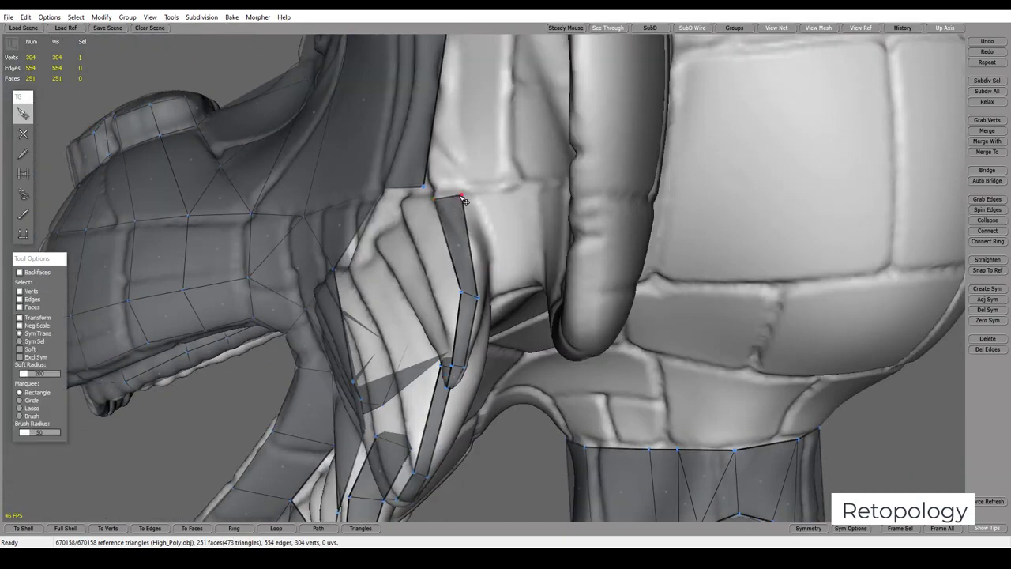
pyautogui.keyDown('alt'); pyautogui.moveTo(474, 284); pyautogui.dragTo(472, 280); pyautogui.keyUp('alt')
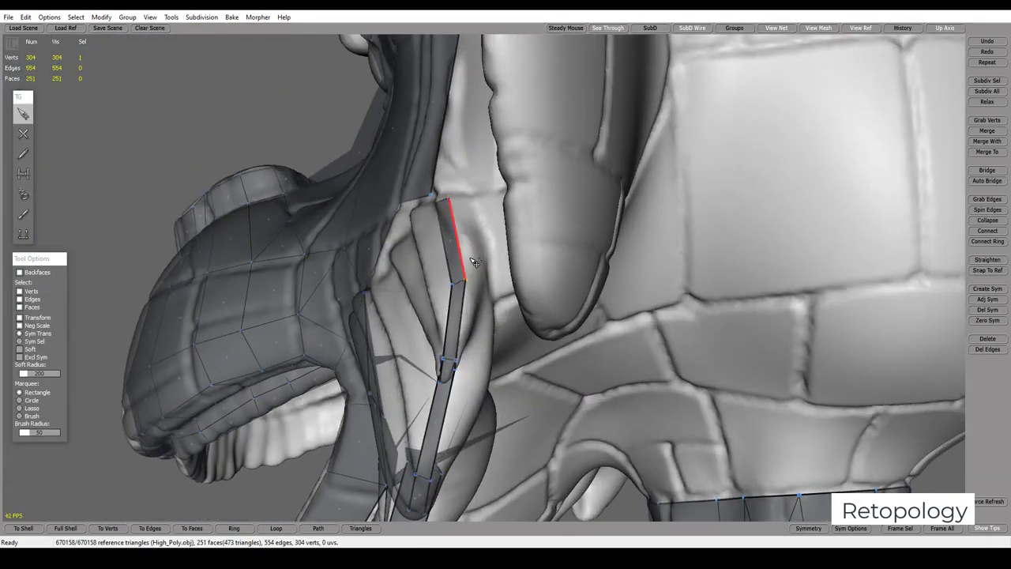
pyautogui.press('c')
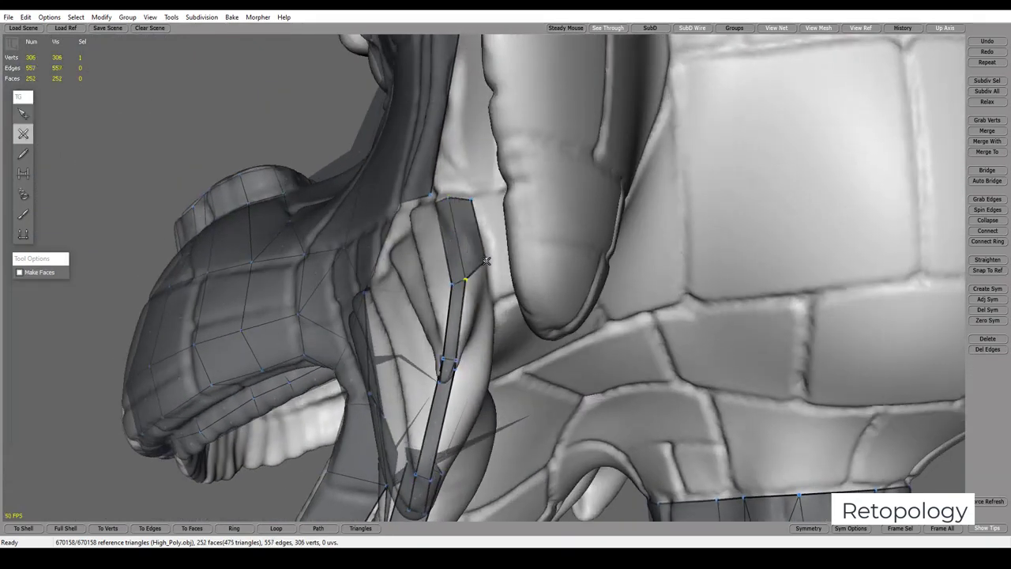
pyautogui.keyDown('alt'); pyautogui.moveTo(486, 260); pyautogui.dragTo(445, 192); pyautogui.keyUp('alt')
pyautogui.click(479, 303)
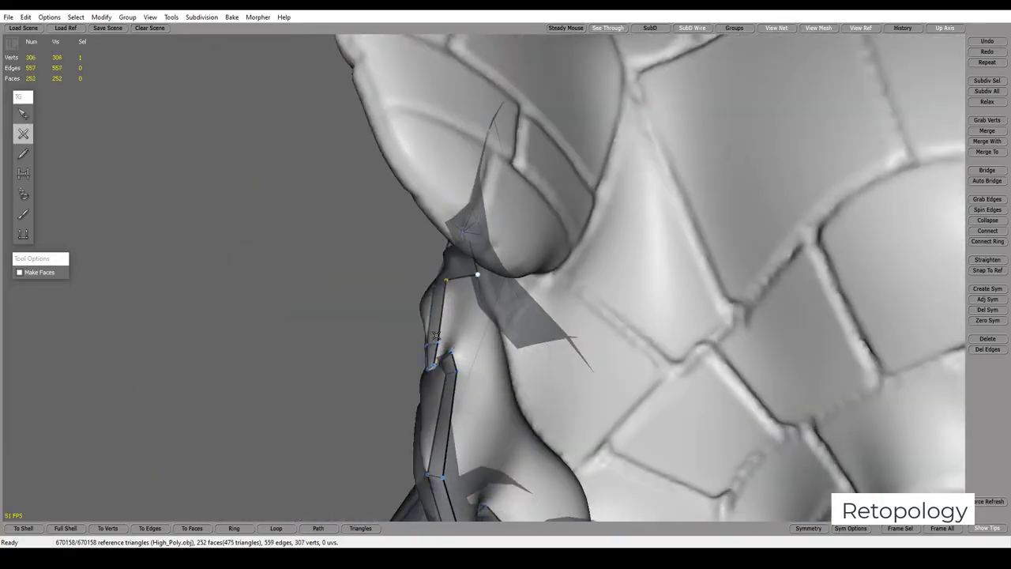
# Add quads along the lower lip edge below the mouth corner
pyautogui.click(437, 281)
pyautogui.keyDown('alt'); pyautogui.moveTo(481, 289); pyautogui.dragTo(411, 281); pyautogui.keyUp('alt')
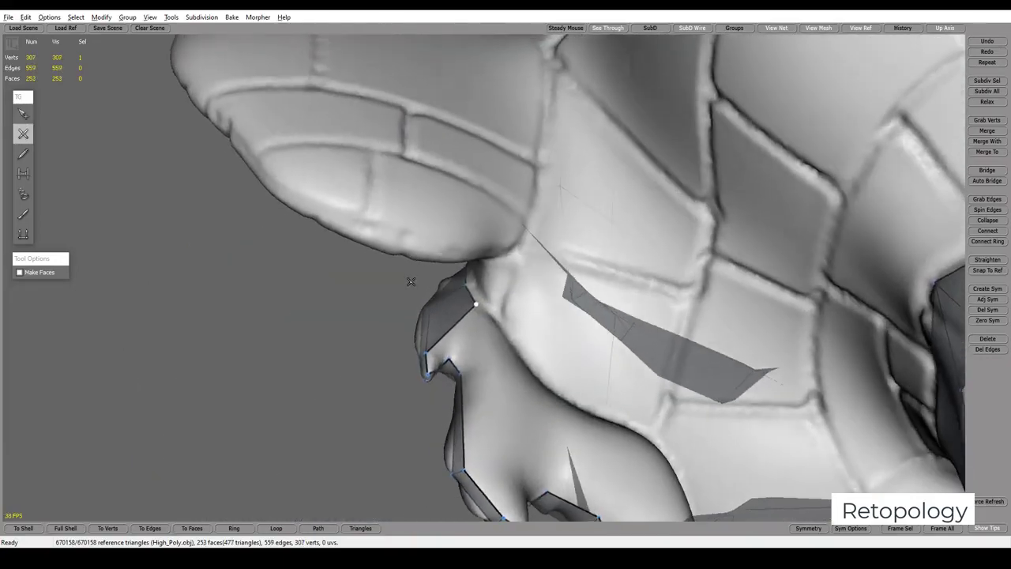
pyautogui.scroll(5, 411, 282)
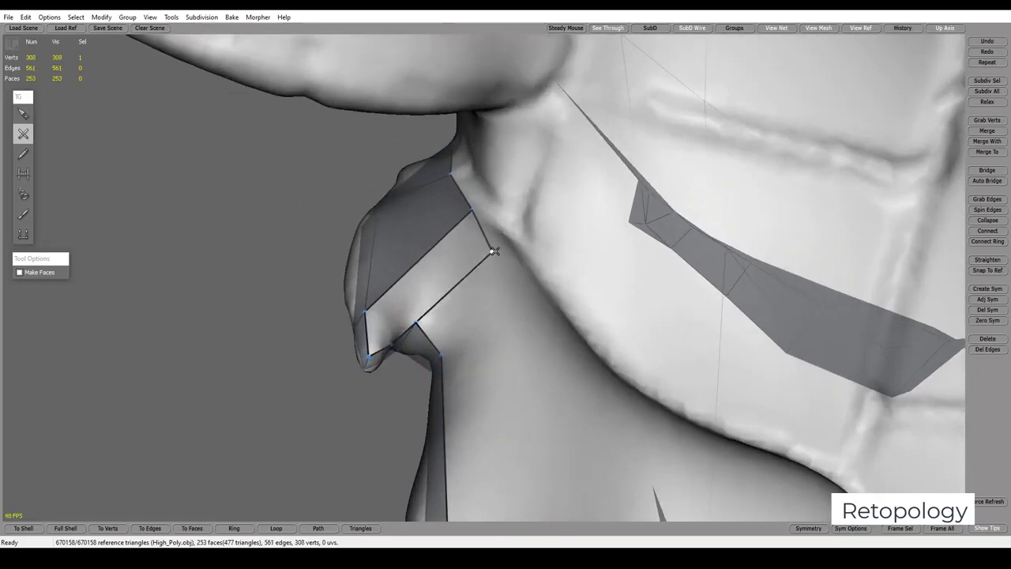
pyautogui.click(494, 252)
pyautogui.click(485, 334)
pyautogui.scroll(-3, 550, 337)
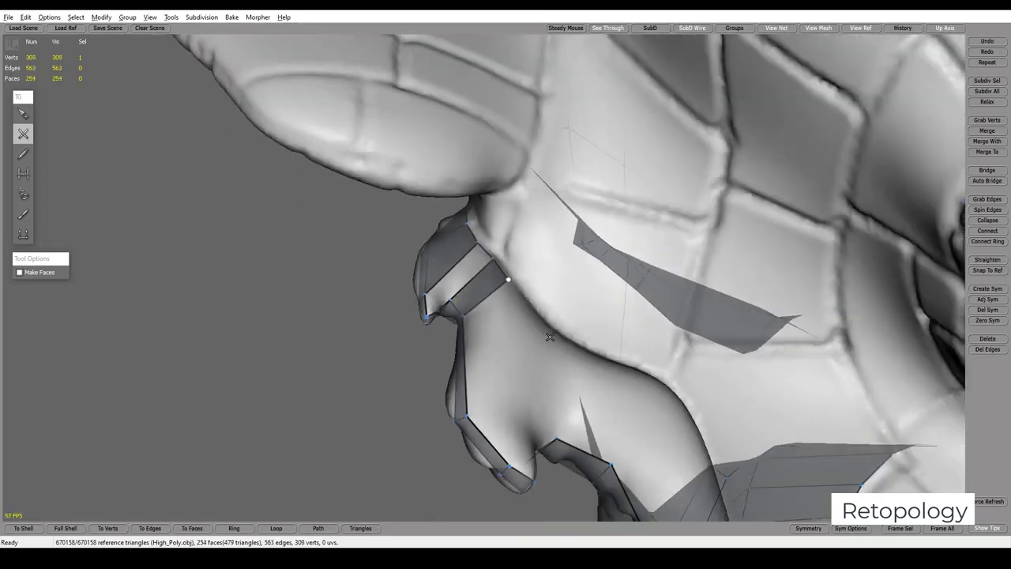
# Build quads down the side of the jaw edge
pyautogui.click(533, 322)
pyautogui.click(508, 439)
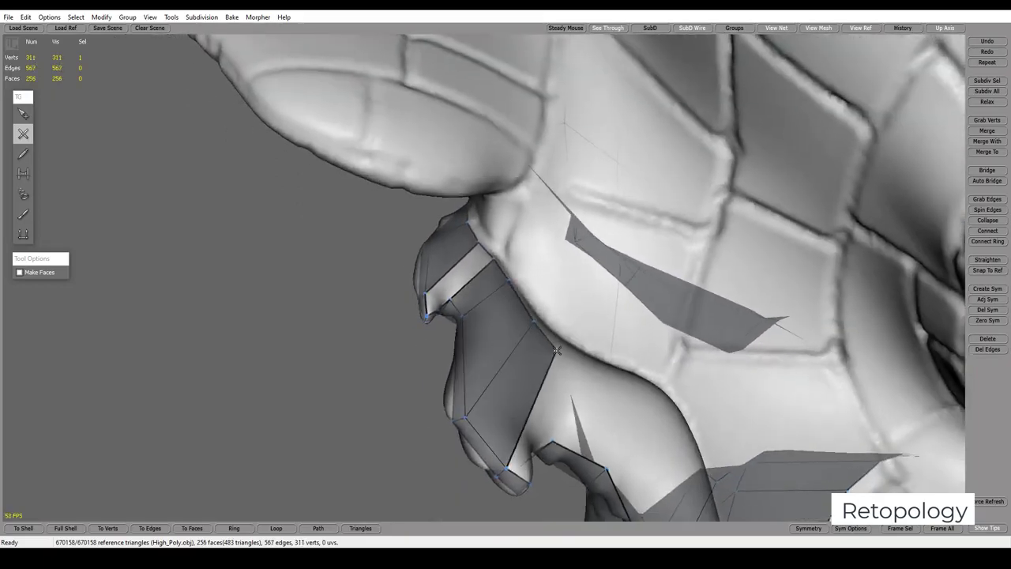
pyautogui.moveTo(507, 439)
pyautogui.mouseDown(button='middle')
pyautogui.moveTo(596, 420)
pyautogui.moveTo(602, 334)
pyautogui.mouseUp(button='middle')
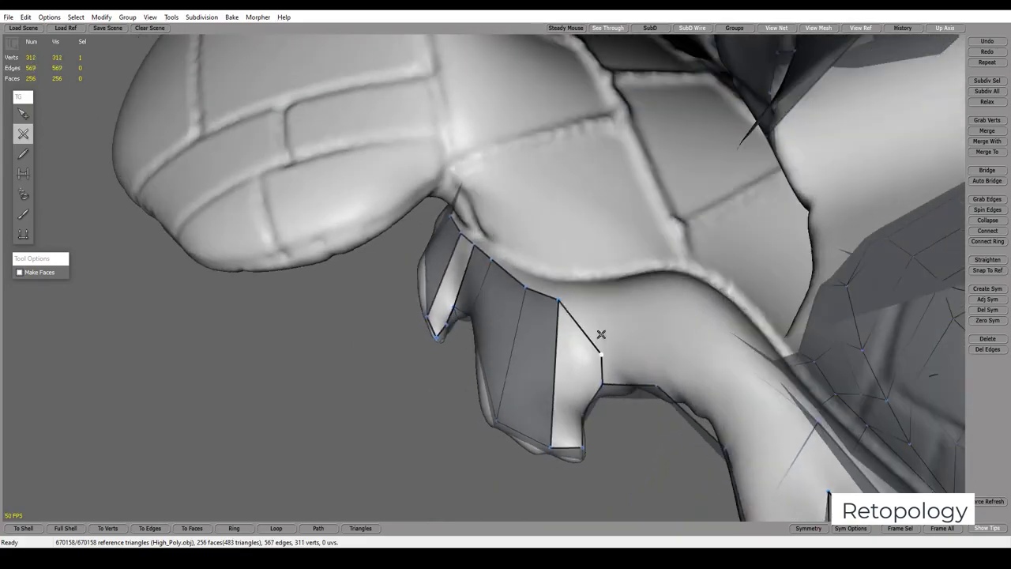
pyautogui.click(604, 294)
pyautogui.click(666, 282)
pyautogui.moveTo(681, 318)
pyautogui.mouseDown(button='middle')
pyautogui.moveTo(542, 276)
pyautogui.moveTo(613, 226)
pyautogui.moveTo(683, 306)
pyautogui.moveTo(653, 251)
pyautogui.moveTo(474, 286)
pyautogui.mouseUp(button='middle')
# Fill the remaining gaps under the jaw with new quad faces
pyautogui.click(573, 252)
pyautogui.click(680, 300)
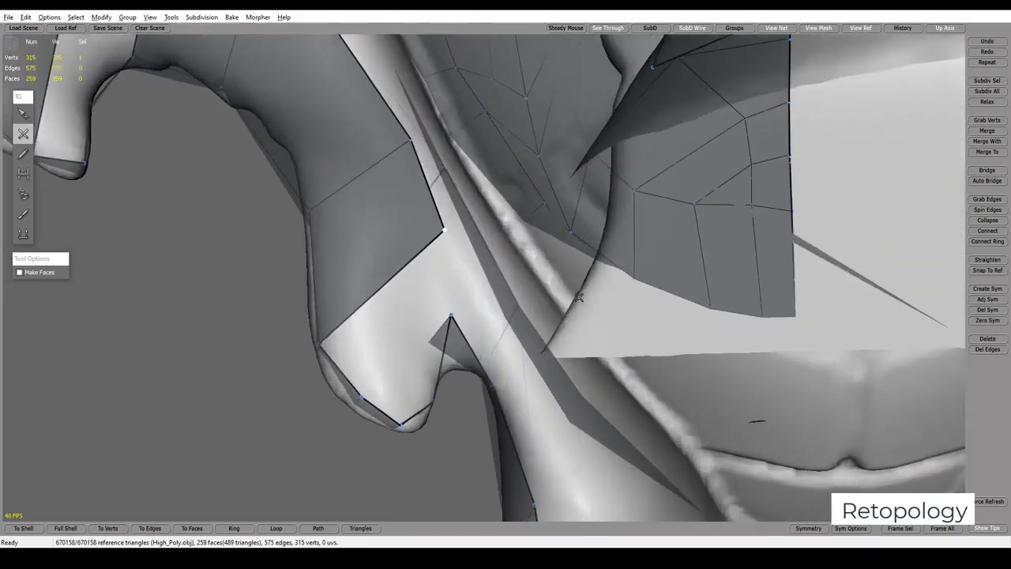
pyautogui.click(512, 228)
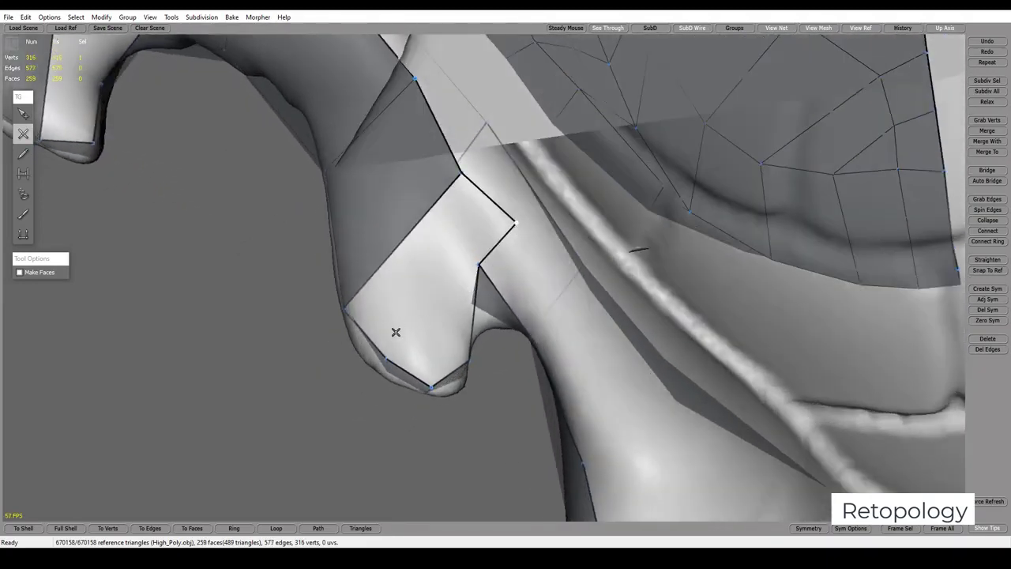
pyautogui.click(447, 278)
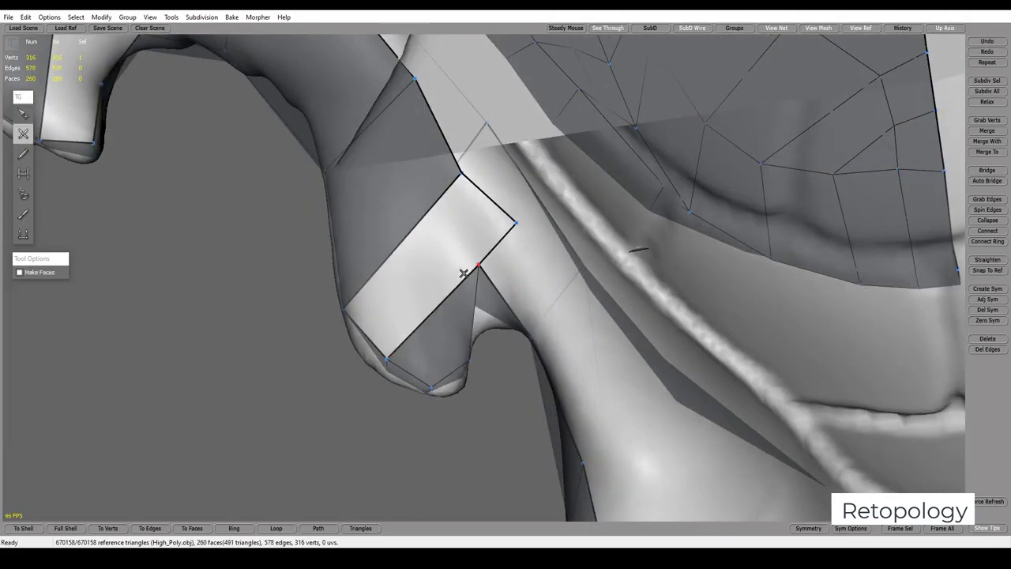
pyautogui.click(459, 193)
pyautogui.moveTo(459, 193); pyautogui.dragTo(568, 214, button='middle')
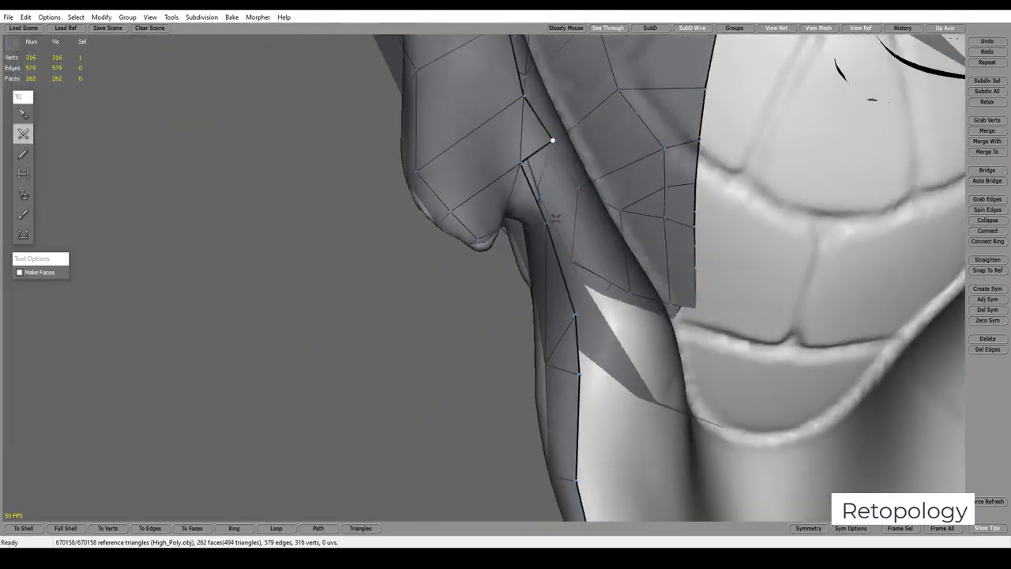
pyautogui.moveTo(555, 218)
pyautogui.mouseDown(button='middle')
pyautogui.moveTo(537, 314)
pyautogui.moveTo(572, 301)
pyautogui.moveTo(582, 318)
pyautogui.moveTo(589, 265)
pyautogui.mouseUp(button='middle')
pyautogui.click(609, 244)
# Extend the jaw strip with several more faces down toward the neck
pyautogui.click(630, 345)
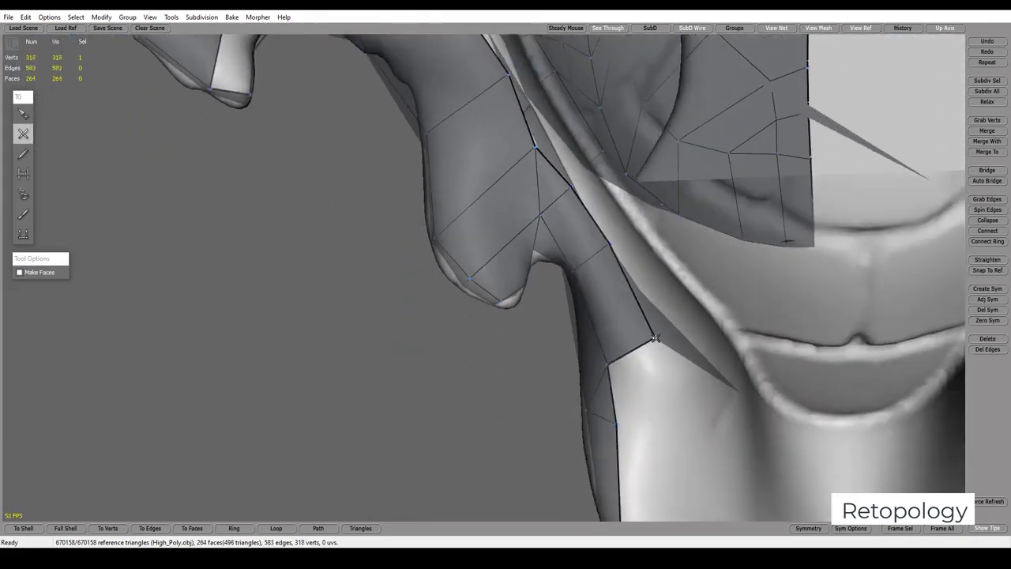
pyautogui.moveTo(656, 384); pyautogui.dragTo(650, 341, button='middle')
pyautogui.click(640, 172)
pyautogui.click(625, 274)
pyautogui.moveTo(647, 268); pyautogui.dragTo(654, 269)
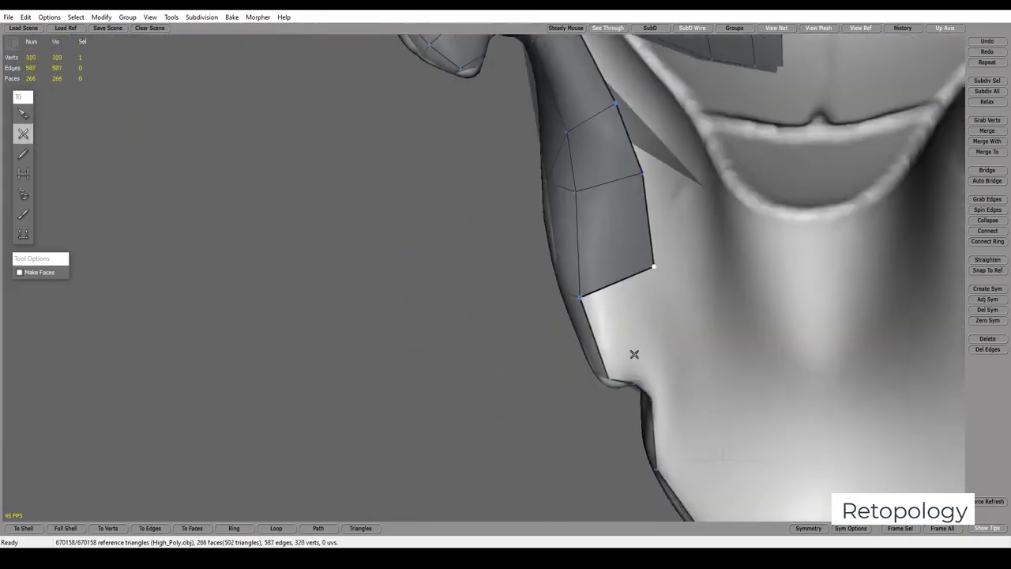
pyautogui.click(666, 335)
pyautogui.click(676, 362)
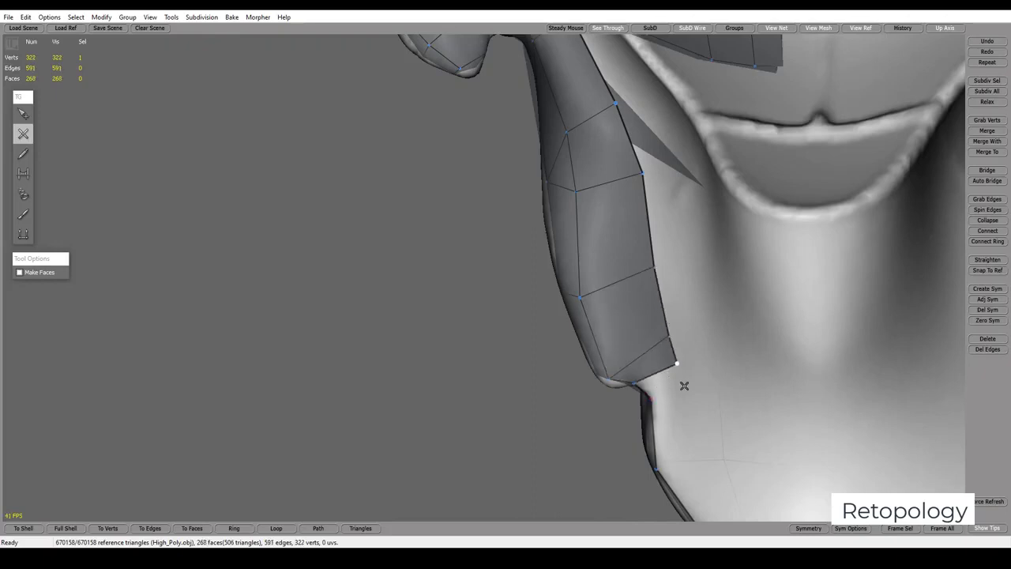
pyautogui.click(655, 400)
# Merge the two doubled vertices at the strip tip into one, then add another jaw face
pyautogui.press('q')
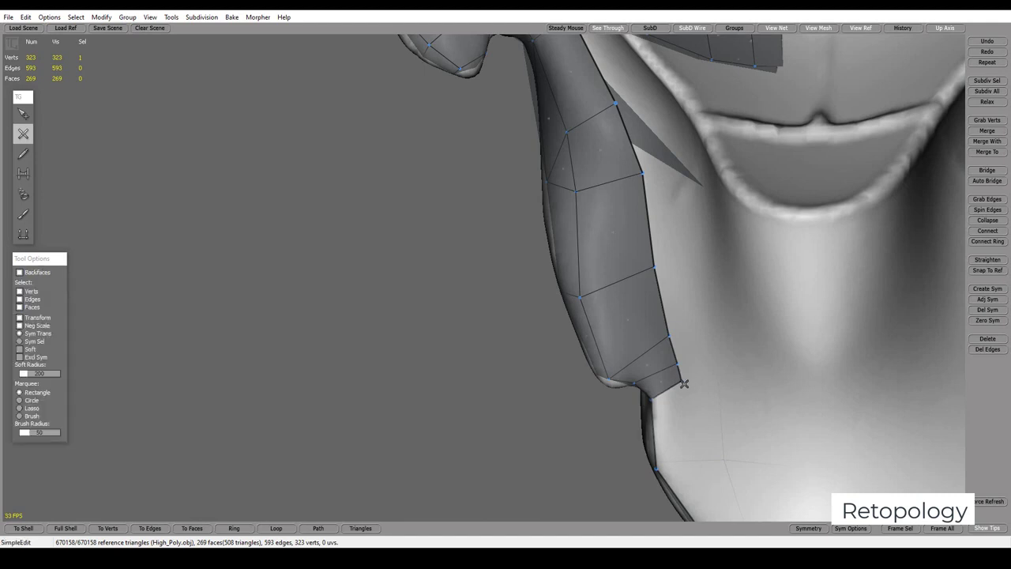
pyautogui.press('m')
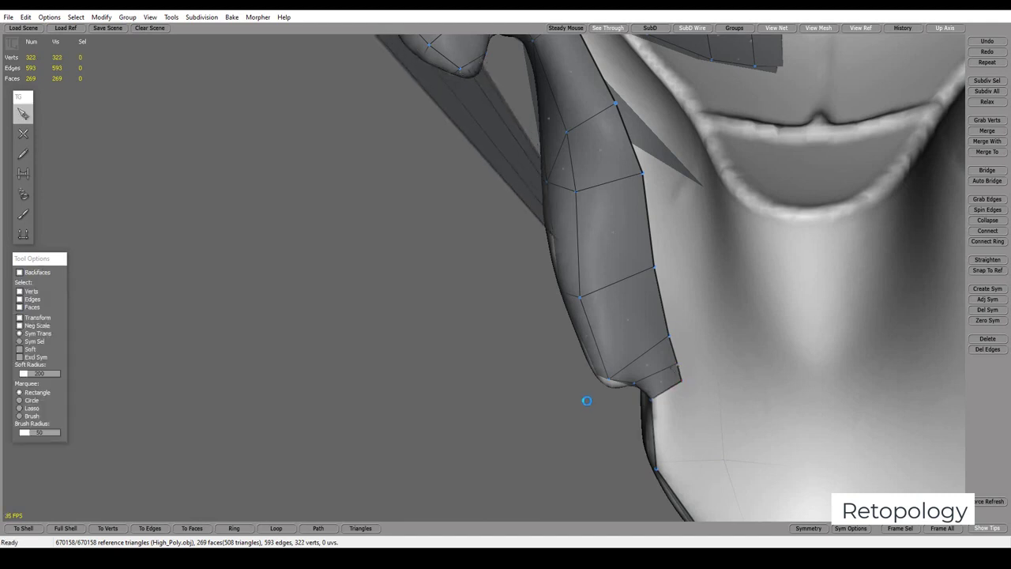
pyautogui.click(678, 382)
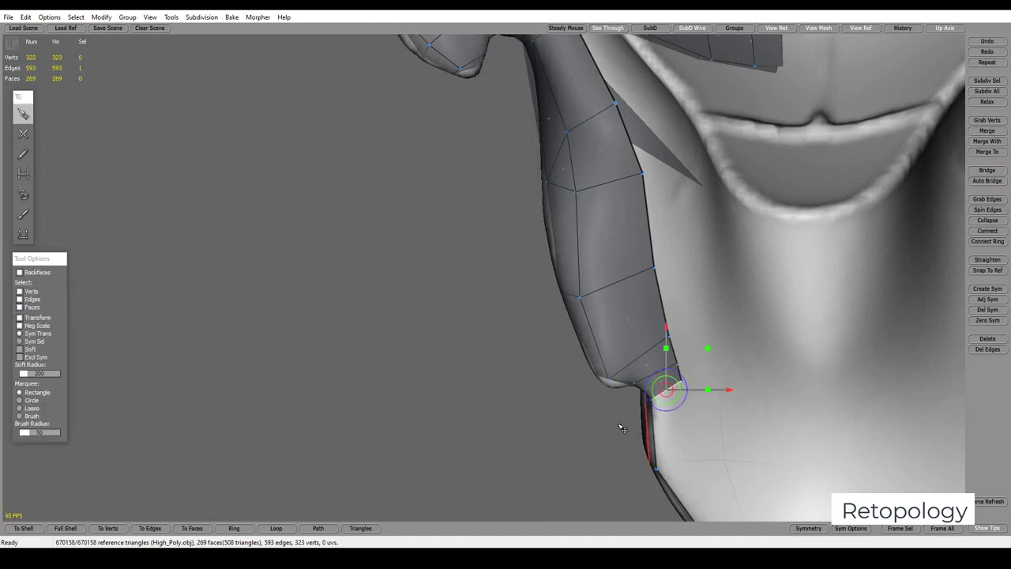
pyautogui.moveTo(623, 429)
pyautogui.keyDown('alt'); pyautogui.mouseDown(button='middle')
pyautogui.moveTo(560, 411)
pyautogui.moveTo(588, 405)
pyautogui.mouseUp(button='middle'); pyautogui.keyUp('alt')
pyautogui.click(519, 412)
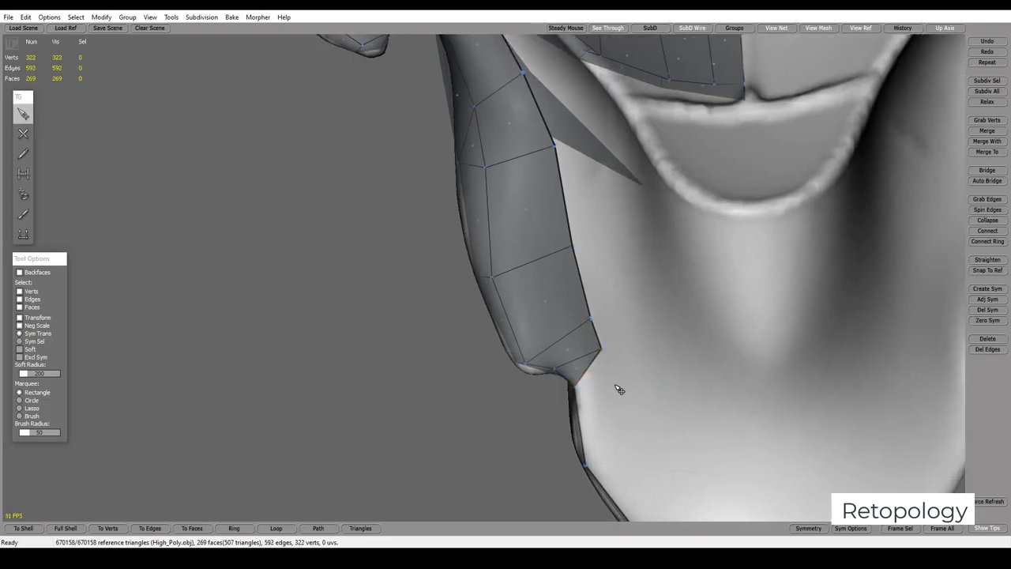
pyautogui.press('e')
pyautogui.click(615, 439)
pyautogui.keyDown('alt'); pyautogui.moveTo(638, 429); pyautogui.dragTo(543, 352); pyautogui.keyUp('alt')
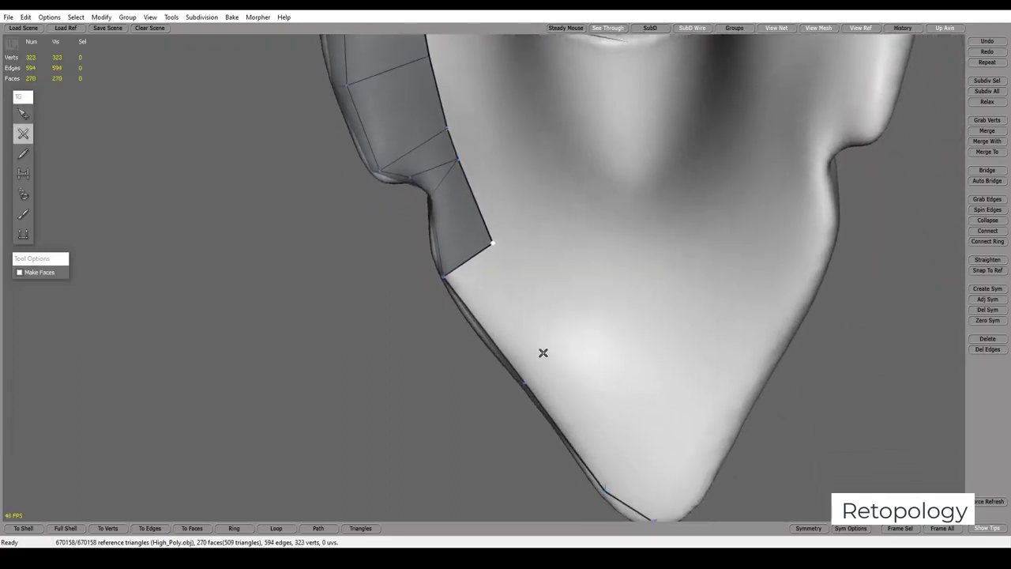
# Extend the strip down to the chin tip with several more quads
pyautogui.click(559, 335)
pyautogui.click(619, 451)
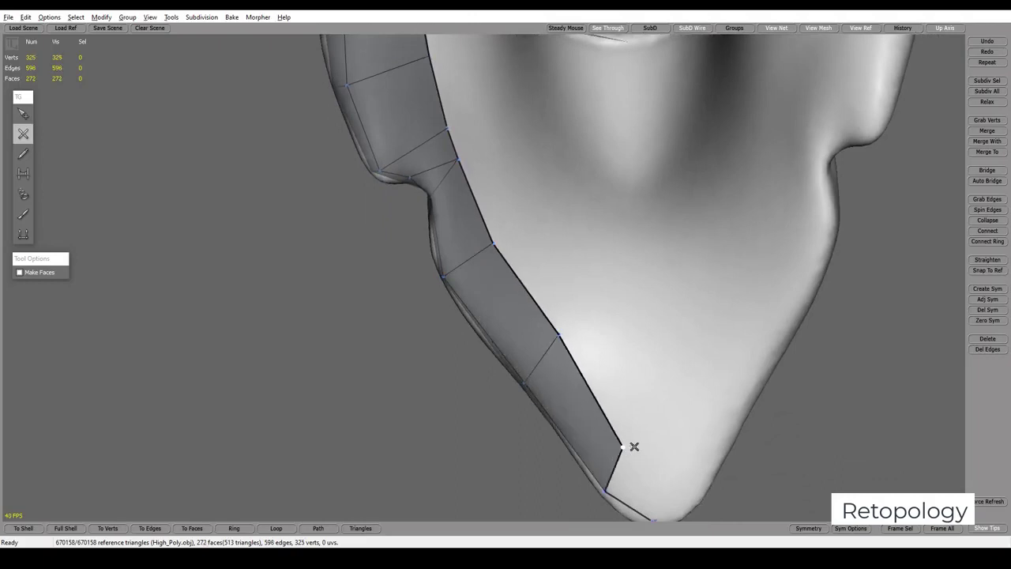
pyautogui.keyDown('alt'); pyautogui.moveTo(634, 447); pyautogui.dragTo(603, 416); pyautogui.keyUp('alt')
pyautogui.click(599, 435)
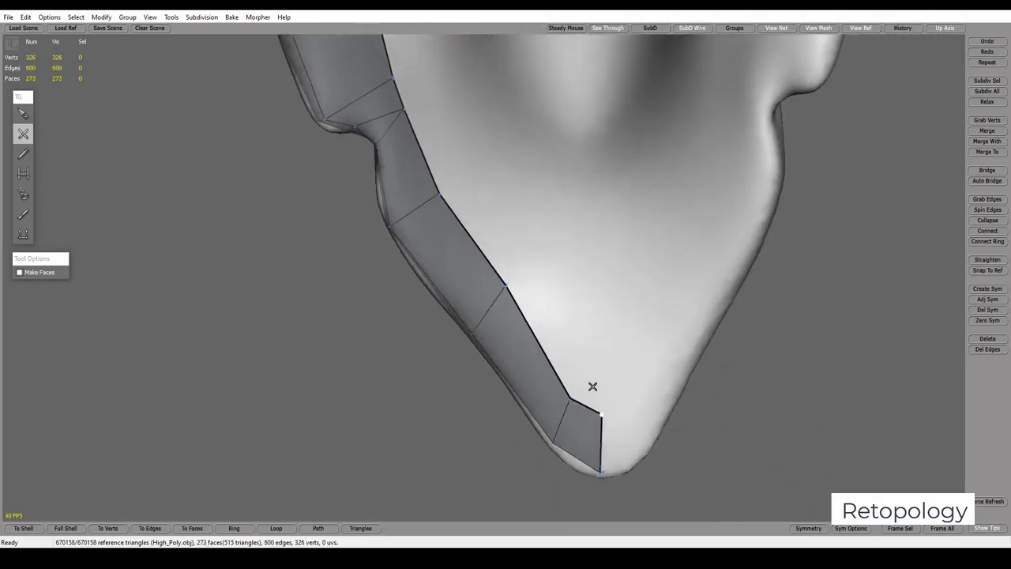
pyautogui.click(580, 282)
pyautogui.moveTo(580, 282); pyautogui.dragTo(594, 281)
pyautogui.click(591, 177)
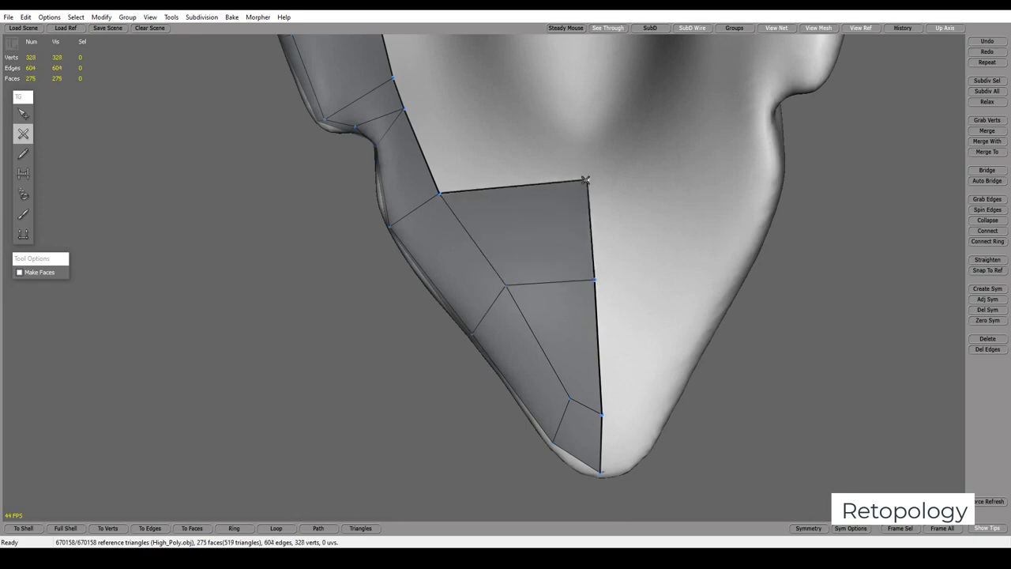
pyautogui.moveTo(563, 191)
pyautogui.keyDown('alt'); pyautogui.mouseDown()
pyautogui.moveTo(556, 207)
pyautogui.moveTo(632, 222)
pyautogui.mouseUp(); pyautogui.keyUp('alt')
# Connect the strip to the centre line and fill the empty quad hole at the chin
pyautogui.scroll(-3, 557, 208)
pyautogui.scroll(-3, 501, 301)
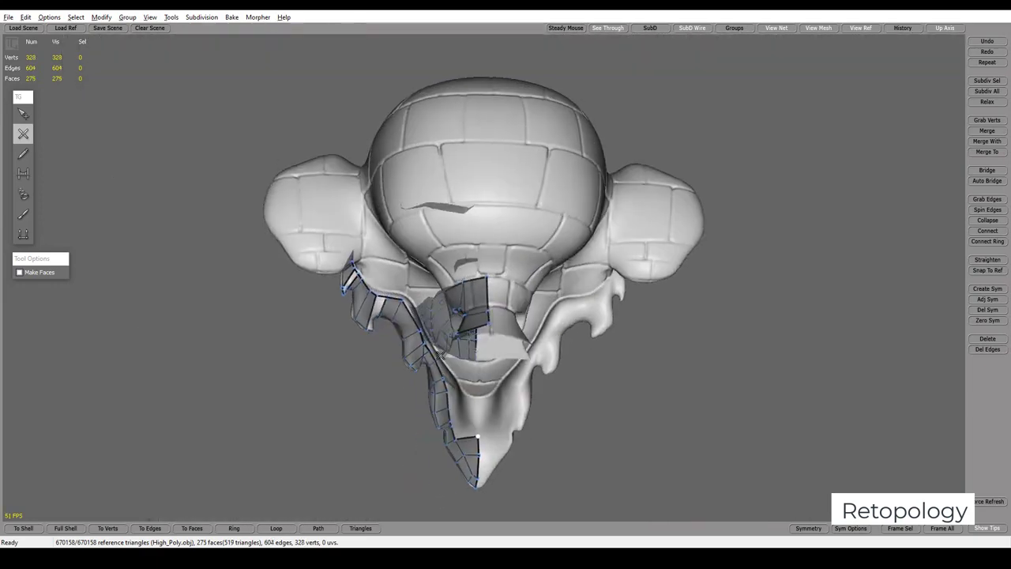
pyautogui.moveTo(518, 316)
pyautogui.keyDown('alt'); pyautogui.mouseDown()
pyautogui.moveTo(509, 289)
pyautogui.moveTo(518, 254)
pyautogui.mouseUp(); pyautogui.keyUp('alt')
pyautogui.scroll(5, 518, 255)
pyautogui.scroll(1, 542, 275)
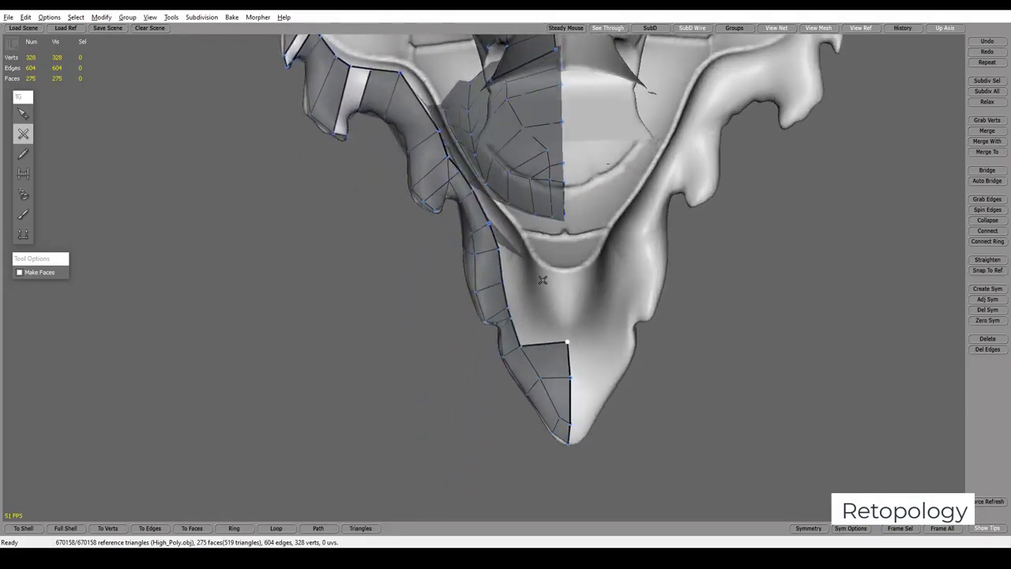
pyautogui.moveTo(533, 307)
pyautogui.mouseDown()
pyautogui.moveTo(563, 303)
pyautogui.moveTo(525, 281)
pyautogui.moveTo(535, 290)
pyautogui.mouseUp()
pyautogui.click(578, 274)
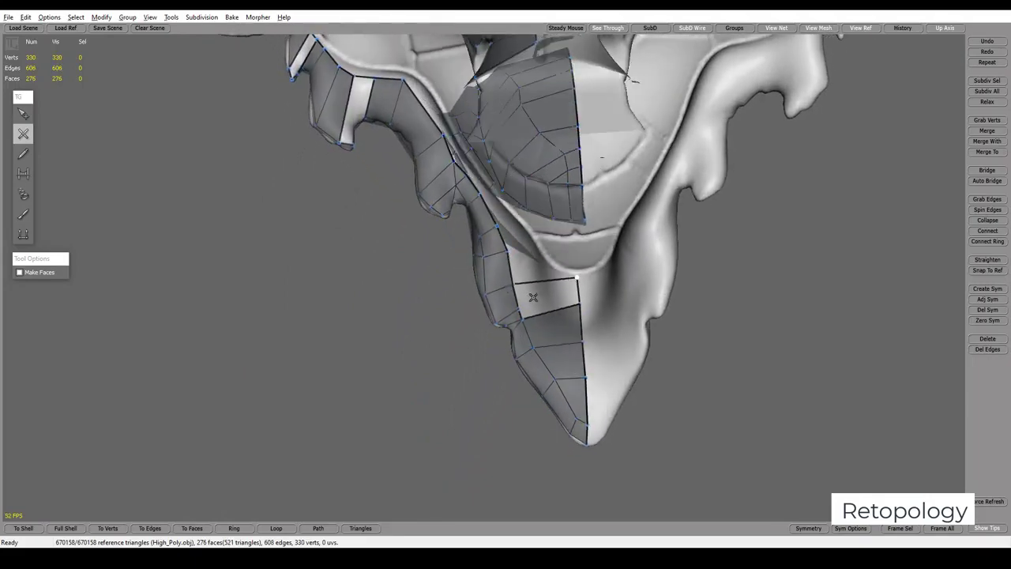
pyautogui.click(573, 286)
pyautogui.keyDown('alt'); pyautogui.moveTo(583, 301); pyautogui.dragTo(594, 280); pyautogui.keyUp('alt')
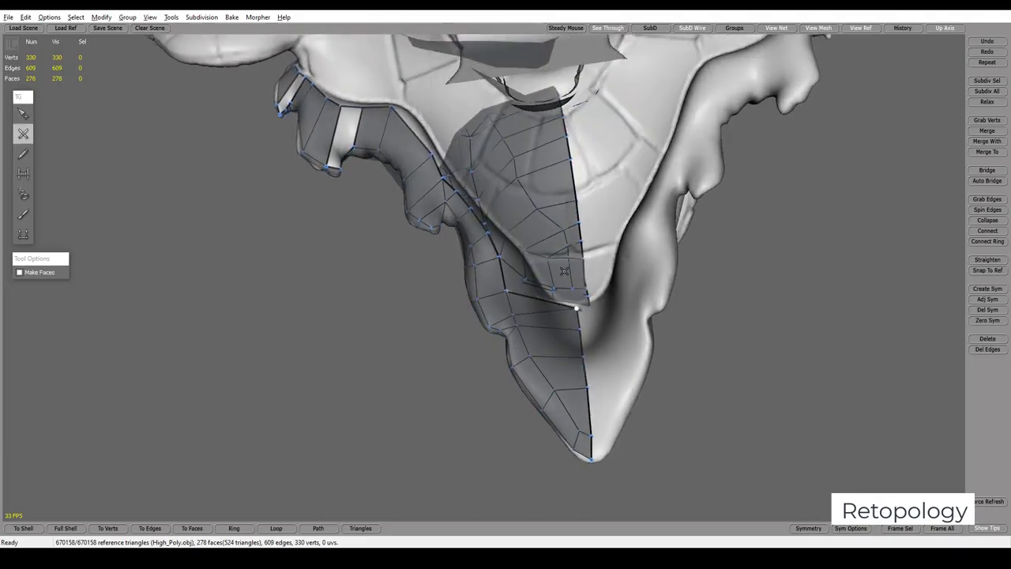
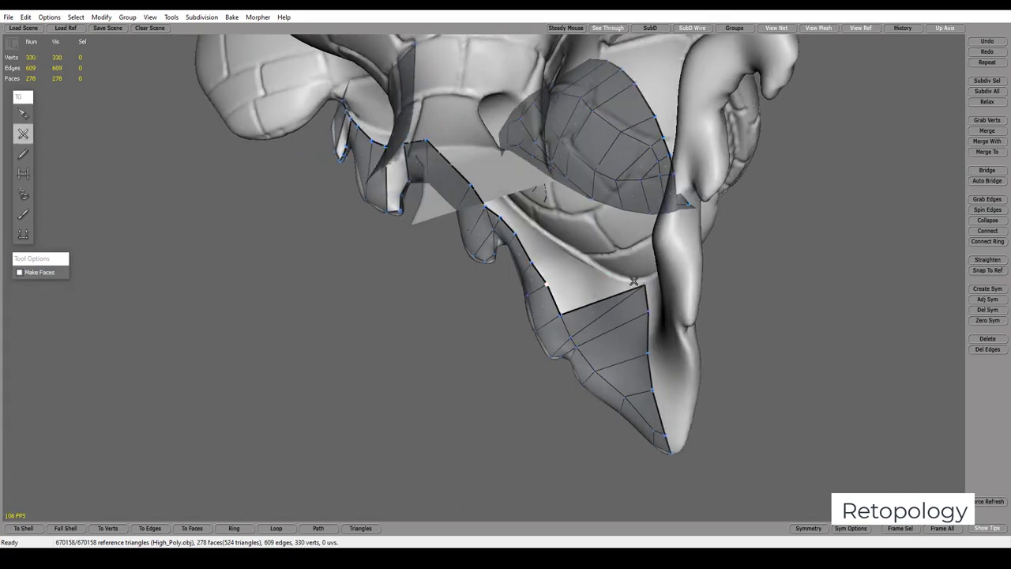
# Fill the gap at the lower jaw with a new face
pyautogui.click(625, 279)
pyautogui.moveTo(598, 268); pyautogui.dragTo(575, 301, button='middle')
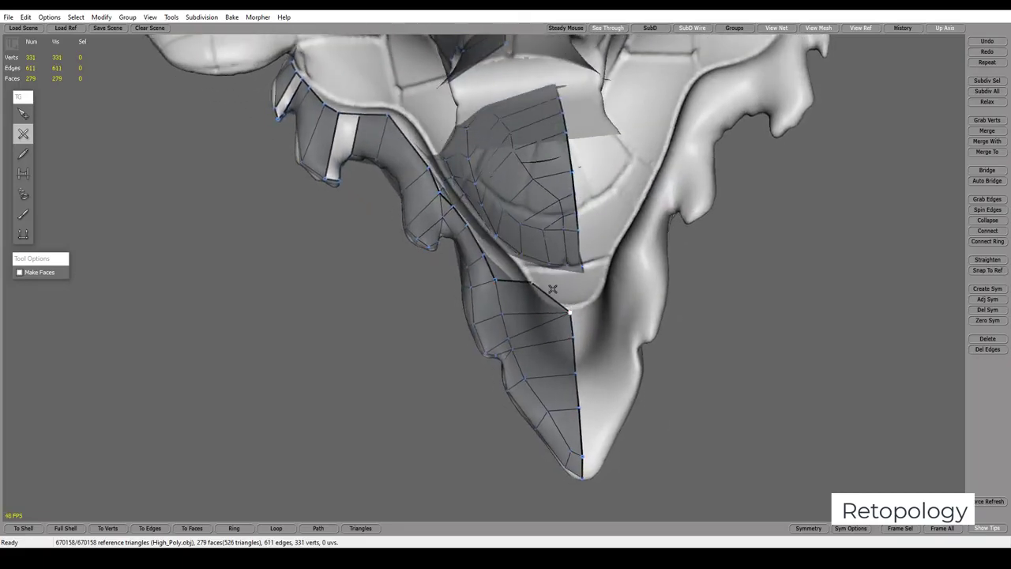
pyautogui.moveTo(569, 279); pyautogui.dragTo(570, 222, button='middle')
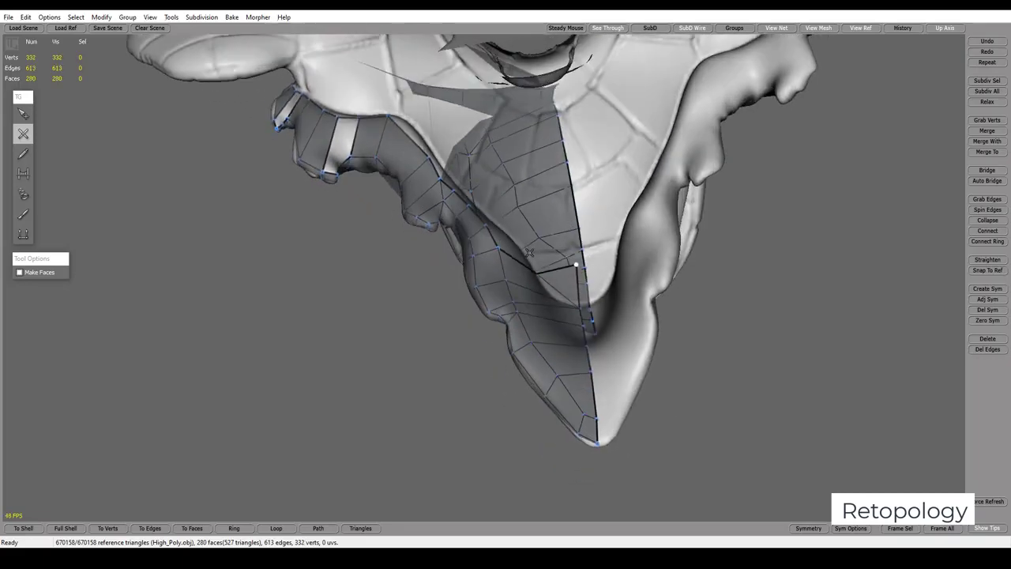
pyautogui.moveTo(529, 251); pyautogui.dragTo(600, 261, button='middle')
pyautogui.press('q')
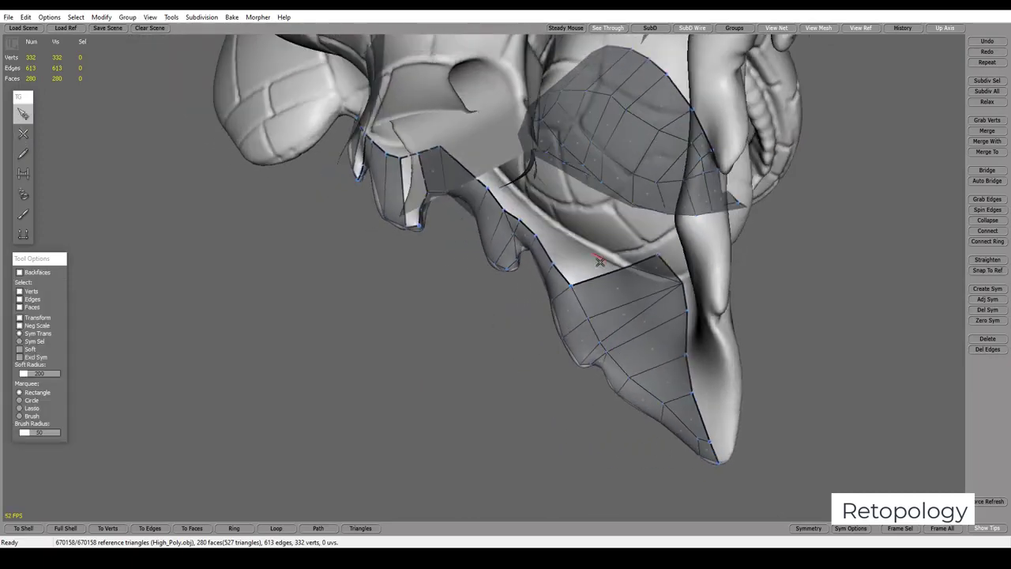
pyautogui.press('w')
# Add a strip of new vertices and faces along the jaw edge toward the chin
pyautogui.click(554, 263)
pyautogui.click(549, 219)
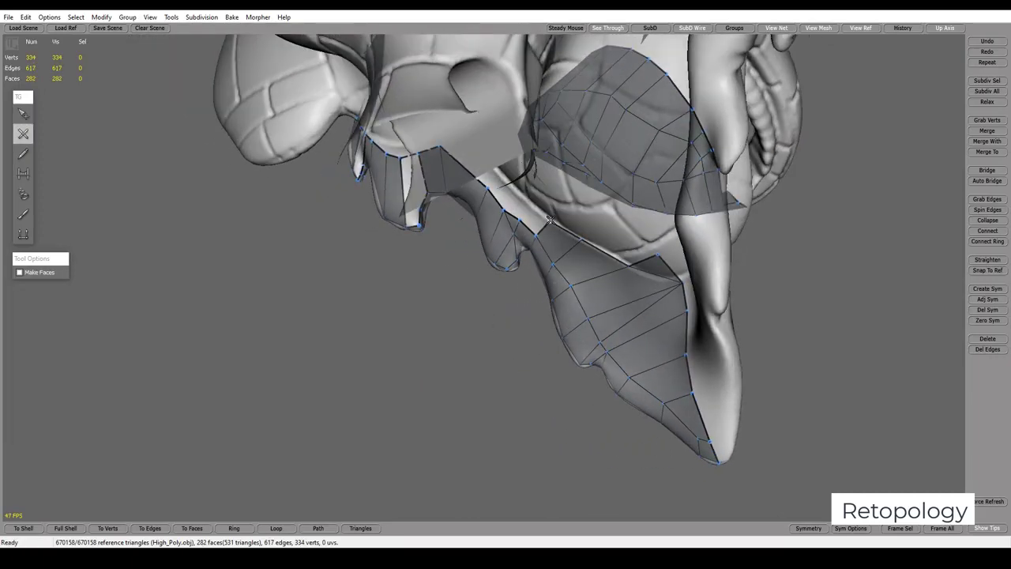
pyautogui.moveTo(549, 220); pyautogui.dragTo(509, 213, button='middle')
pyautogui.click(494, 207)
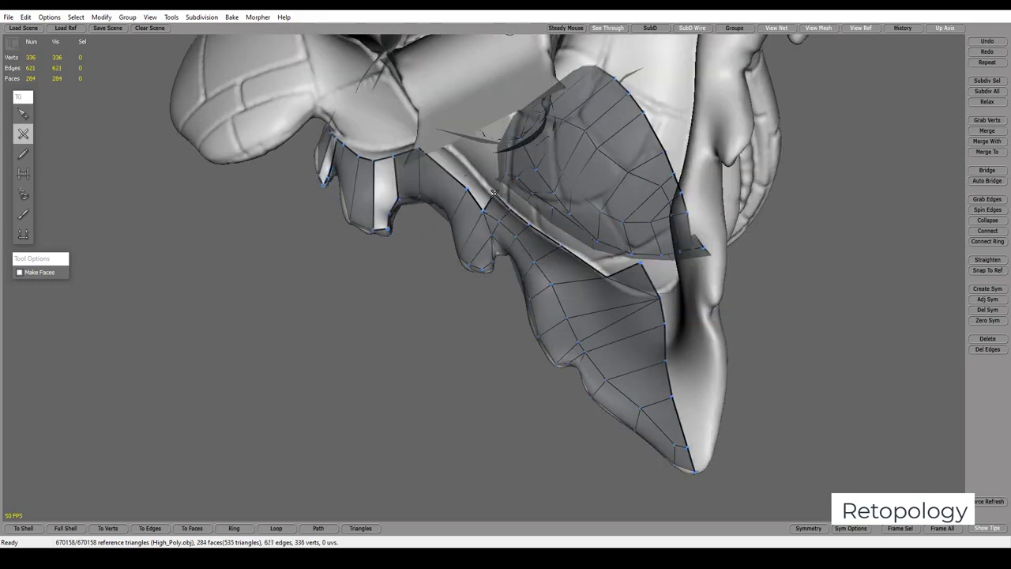
pyautogui.click(484, 178)
pyautogui.moveTo(477, 174)
pyautogui.mouseDown(button='middle')
pyautogui.moveTo(426, 202)
pyautogui.moveTo(465, 276)
pyautogui.moveTo(435, 247)
pyautogui.mouseUp(button='middle')
pyautogui.click(406, 181)
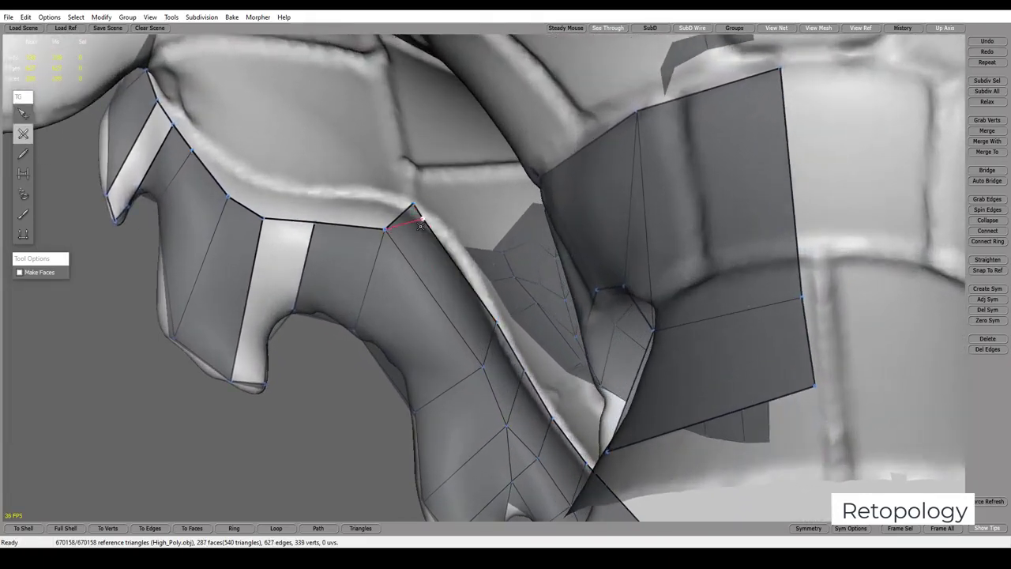
# Add new vertices and faces along the strip's upper edge to its end
pyautogui.press('q')
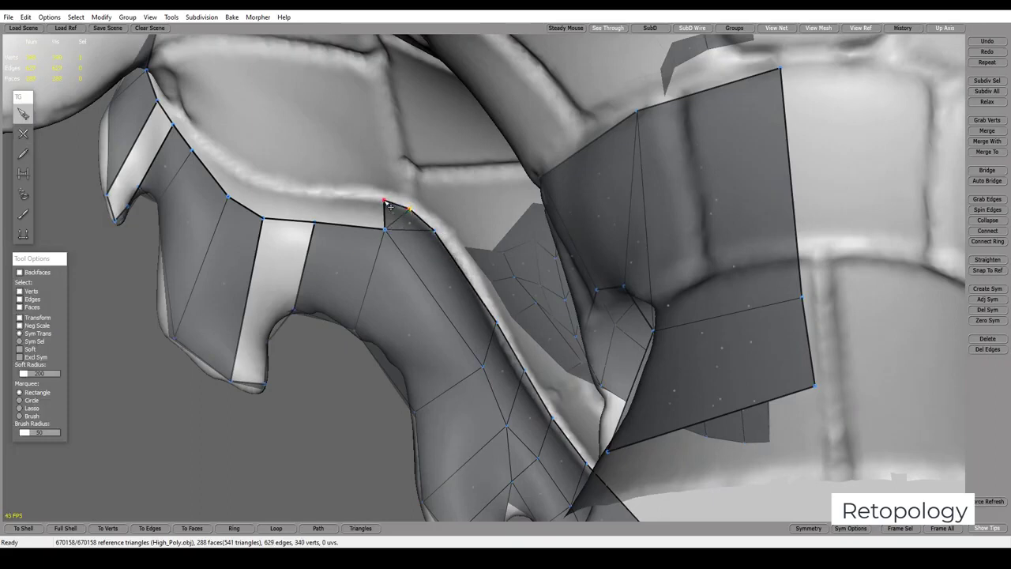
pyautogui.press('w')
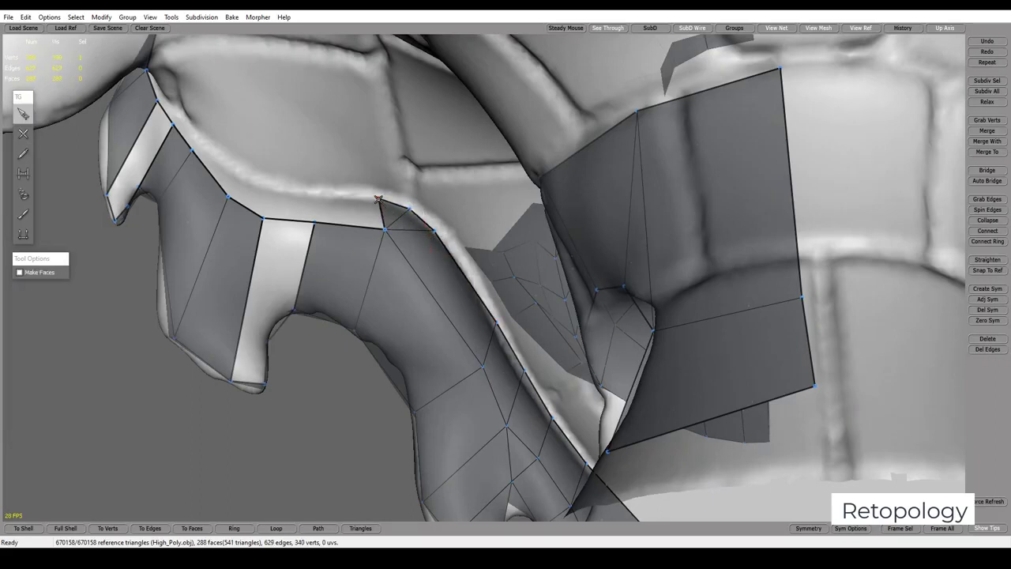
pyautogui.click(315, 193)
pyautogui.click(264, 183)
pyautogui.click(237, 173)
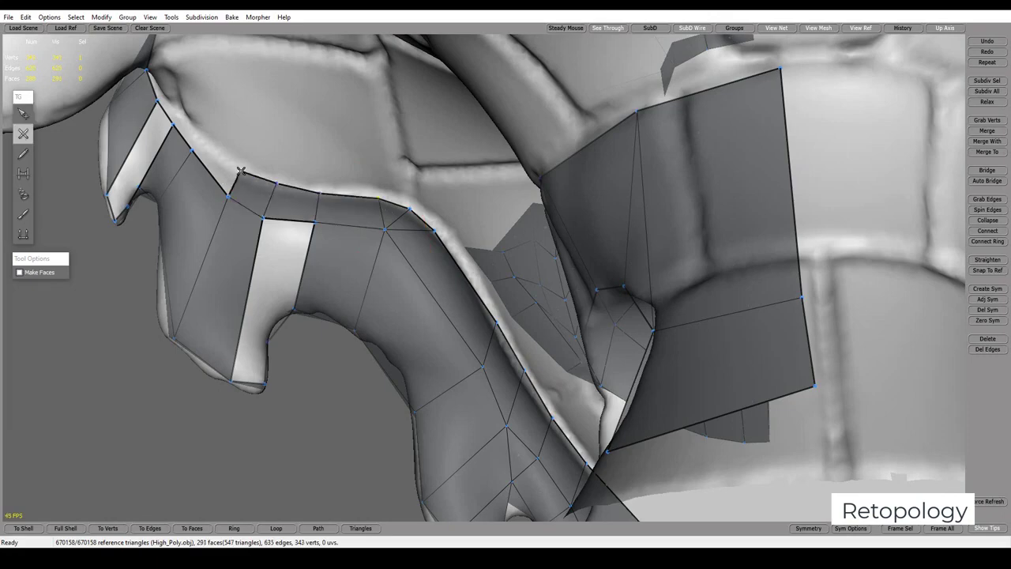
pyautogui.moveTo(261, 183); pyautogui.dragTo(270, 259, button='middle')
pyautogui.click(254, 245)
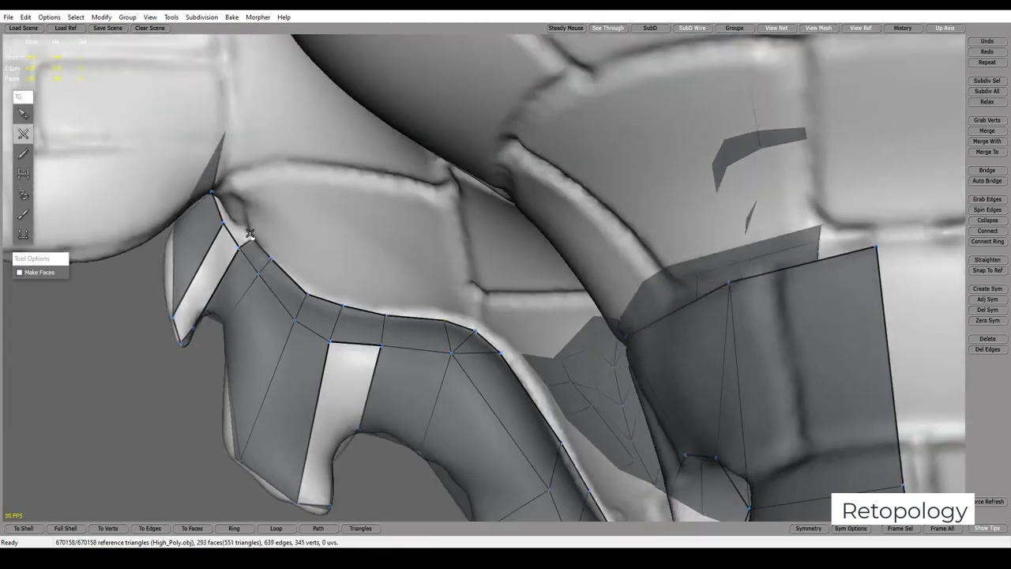
pyautogui.moveTo(235, 220)
pyautogui.mouseDown(button='middle')
pyautogui.moveTo(388, 208)
pyautogui.moveTo(383, 126)
pyautogui.moveTo(401, 222)
pyautogui.moveTo(384, 275)
pyautogui.moveTo(362, 282)
pyautogui.mouseUp(button='middle')
# Pull strip vertices to narrow it and follow the sculpt's crease
pyautogui.press('s')
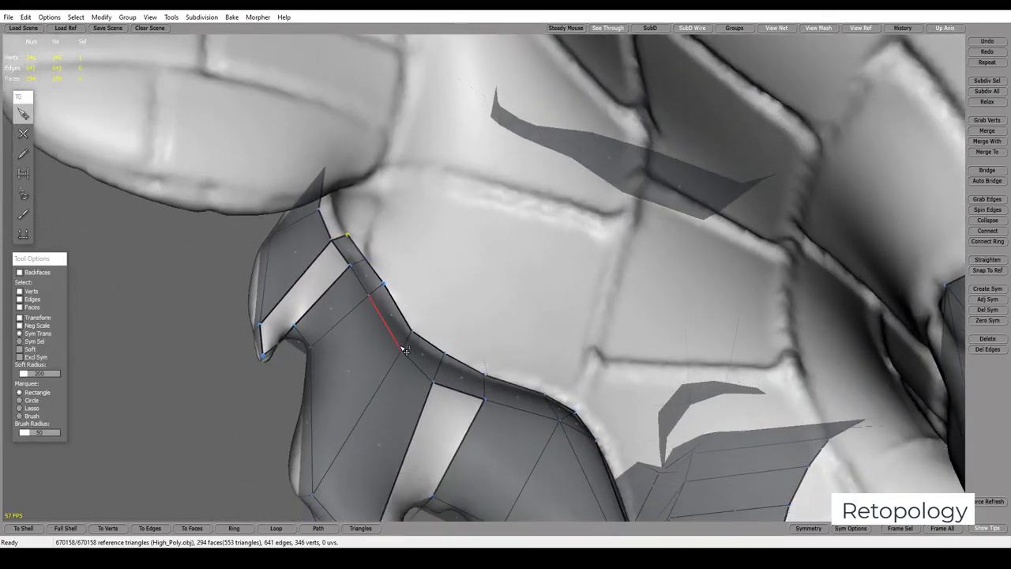
pyautogui.moveTo(350, 268); pyautogui.dragTo(333, 275)
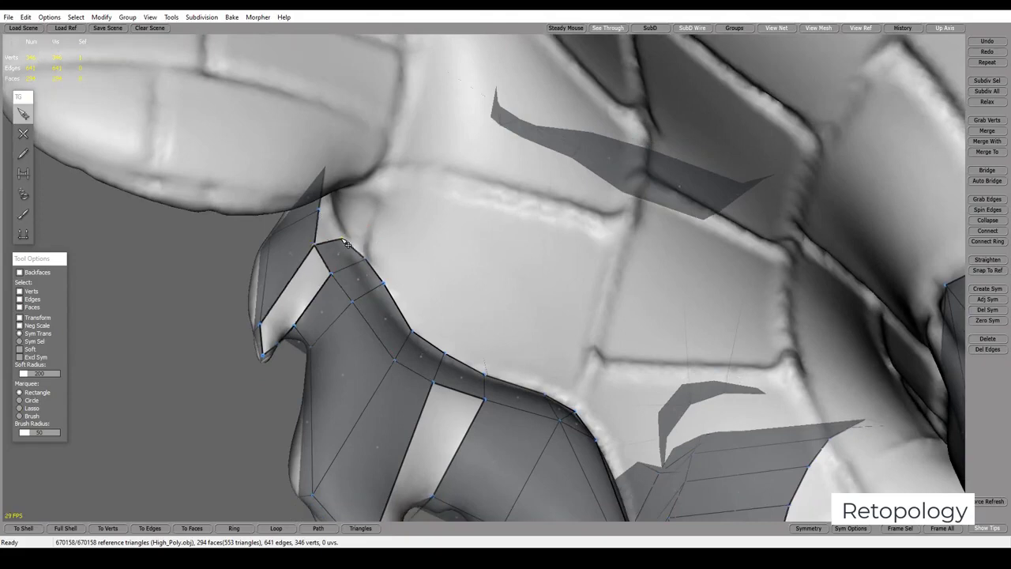
pyautogui.moveTo(382, 296); pyautogui.dragTo(404, 295)
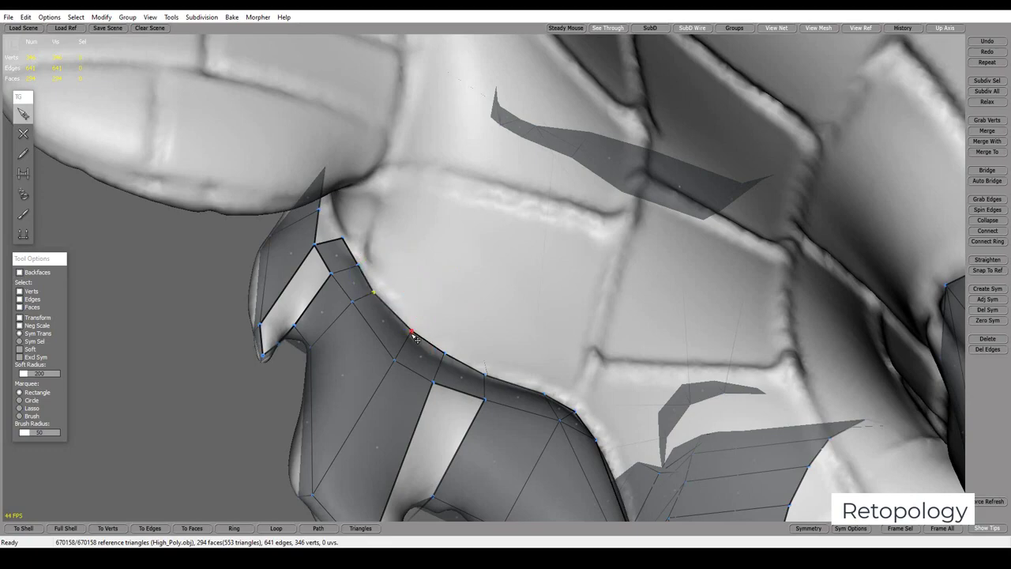
pyautogui.moveTo(446, 361)
pyautogui.mouseDown(button='middle')
pyautogui.moveTo(478, 350)
pyautogui.moveTo(456, 286)
pyautogui.moveTo(429, 267)
pyautogui.moveTo(370, 253)
pyautogui.mouseUp(button='middle')
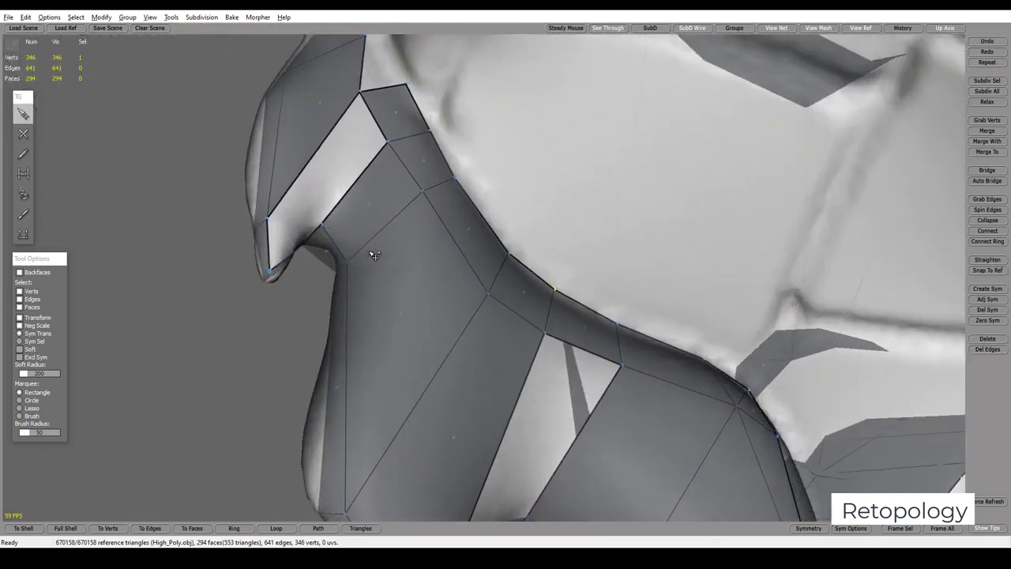
# Add new faces on the strip's lower edge, viewed from below
pyautogui.press('c')
pyautogui.moveTo(323, 224); pyautogui.dragTo(244, 325, button='middle')
pyautogui.click(195, 318)
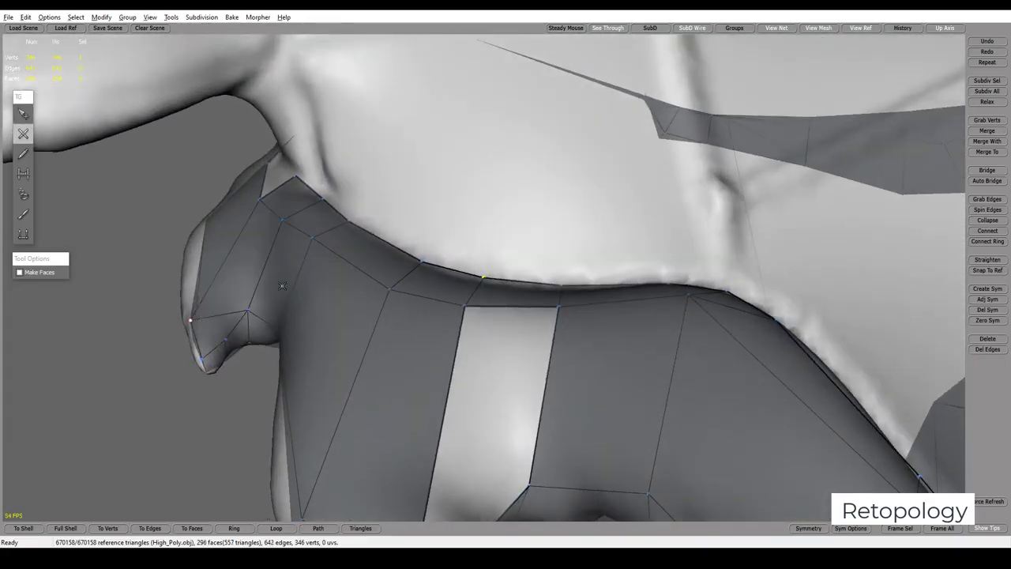
pyautogui.moveTo(282, 286)
pyautogui.mouseDown(button='middle')
pyautogui.moveTo(422, 372)
pyautogui.moveTo(413, 206)
pyautogui.moveTo(514, 382)
pyautogui.moveTo(537, 357)
pyautogui.moveTo(579, 380)
pyautogui.mouseUp(button='middle')
pyautogui.press('s')
pyautogui.press('e')
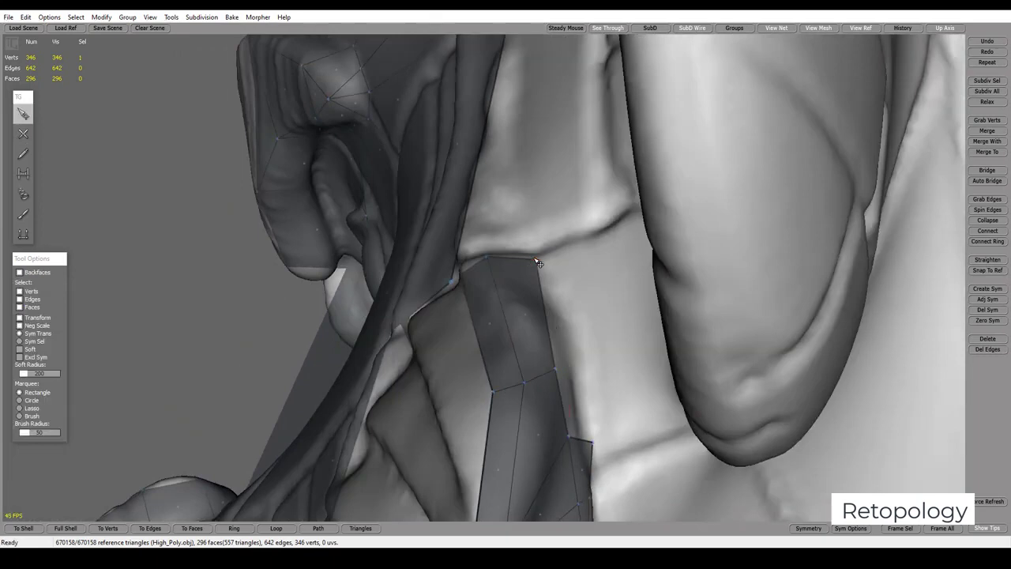
# Add a new quad beside the strip
pyautogui.press('e')
pyautogui.press('e')
pyautogui.click(544, 268)
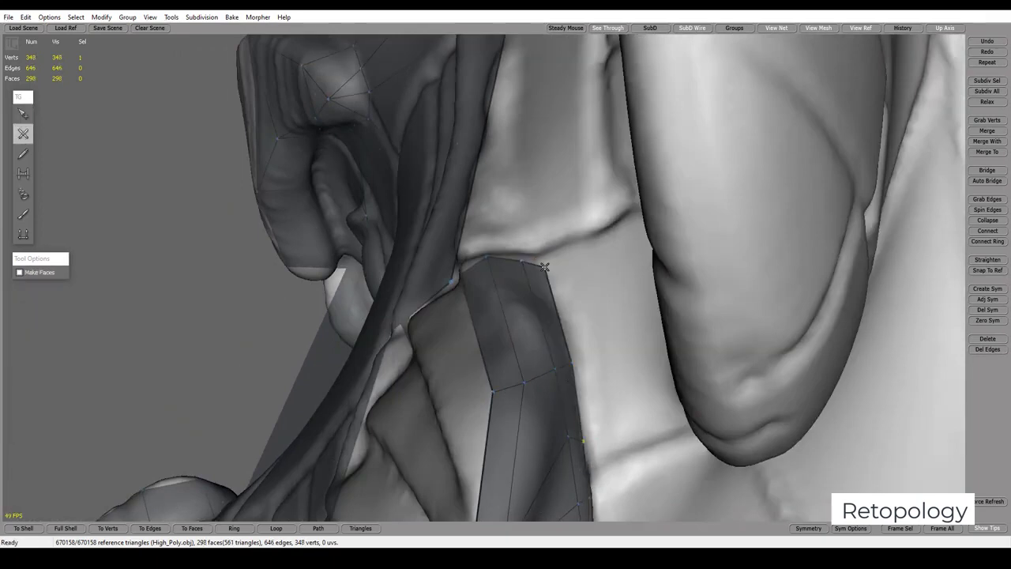
pyautogui.scroll(2, 553, 301)
pyautogui.scroll(2, 591, 334)
pyautogui.scroll(2, 589, 345)
pyautogui.press('q')
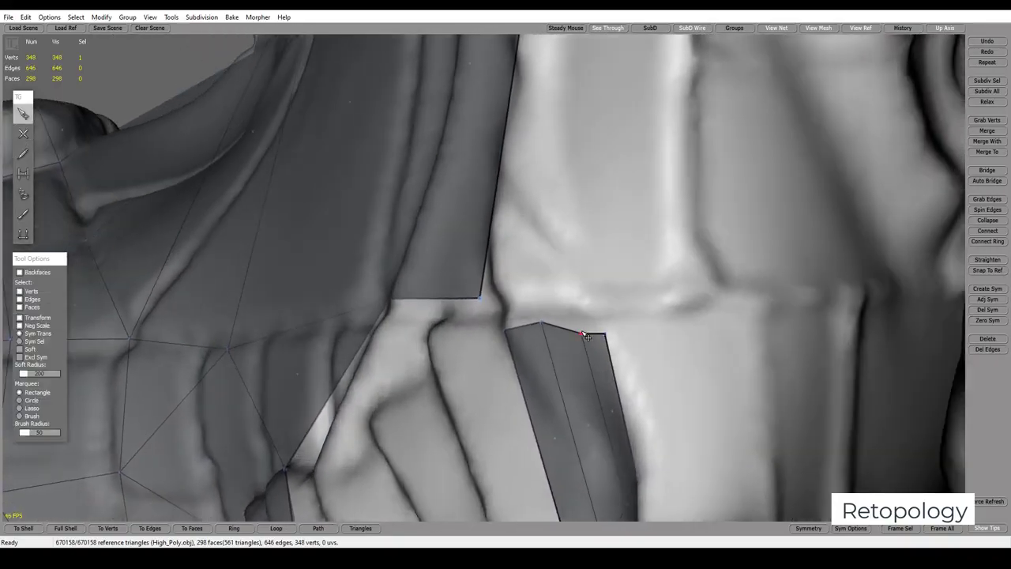
pyautogui.moveTo(608, 335)
pyautogui.mouseDown(button='middle')
pyautogui.moveTo(605, 316)
pyautogui.moveTo(670, 332)
pyautogui.moveTo(675, 323)
pyautogui.moveTo(398, 338)
pyautogui.mouseUp(button='middle')
pyautogui.scroll(3, 398, 338)
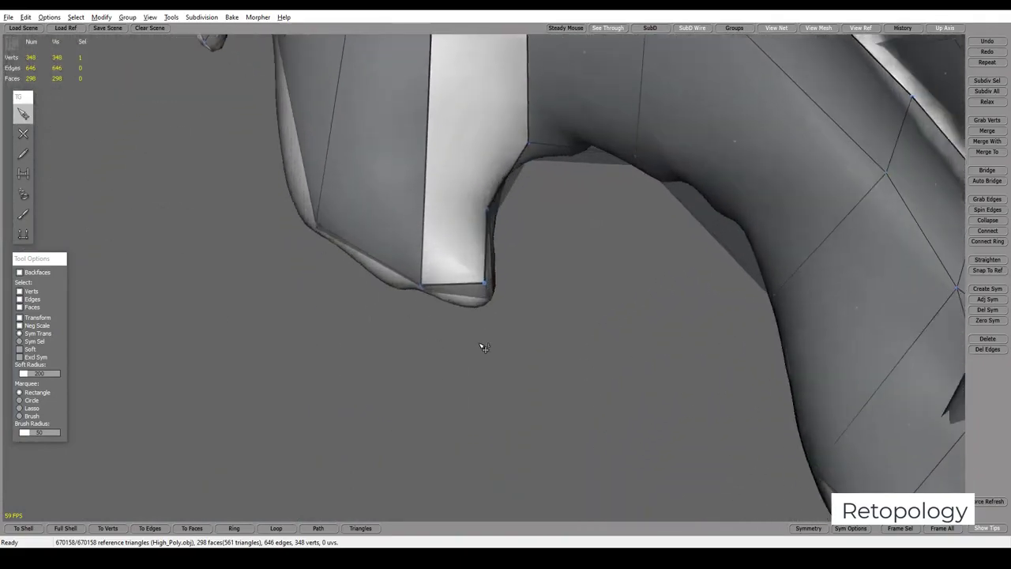
pyautogui.scroll(1, 481, 348)
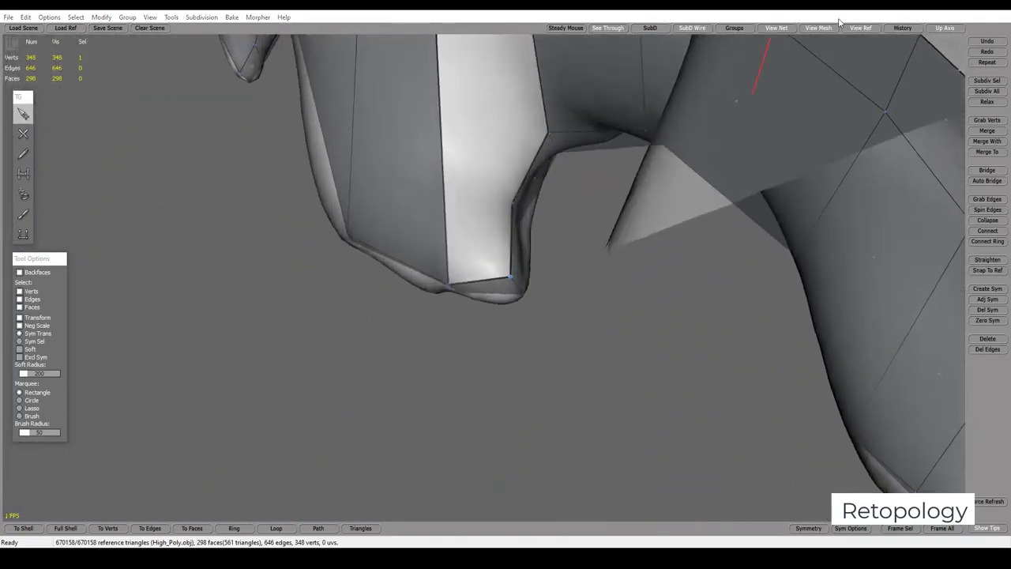
pyautogui.moveTo(591, 192); pyautogui.dragTo(544, 263, button='middle')
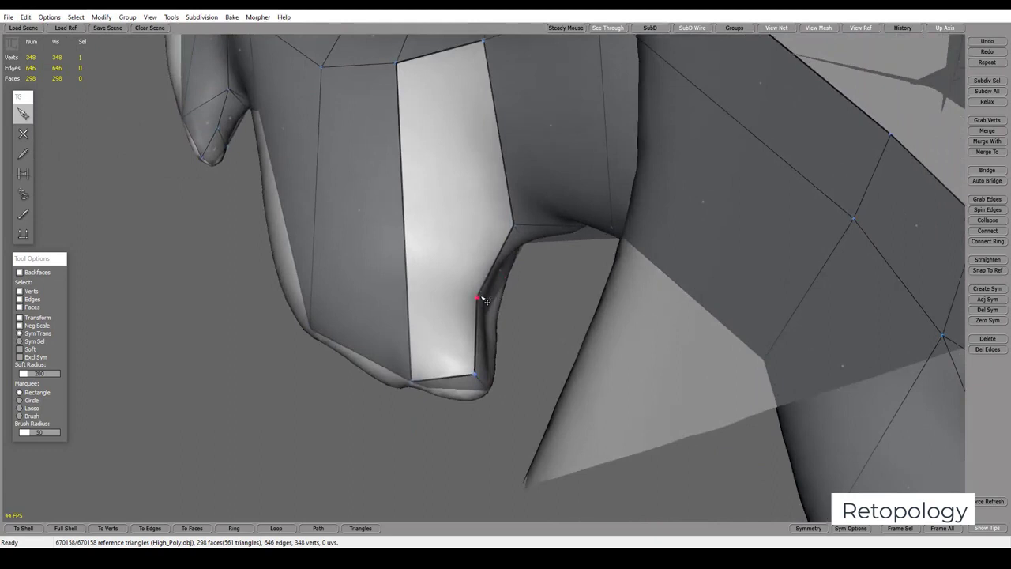
# Insert a vertex on the light face's edge and undo the unwanted diagonal split
pyautogui.press('c')
pyautogui.click(407, 274)
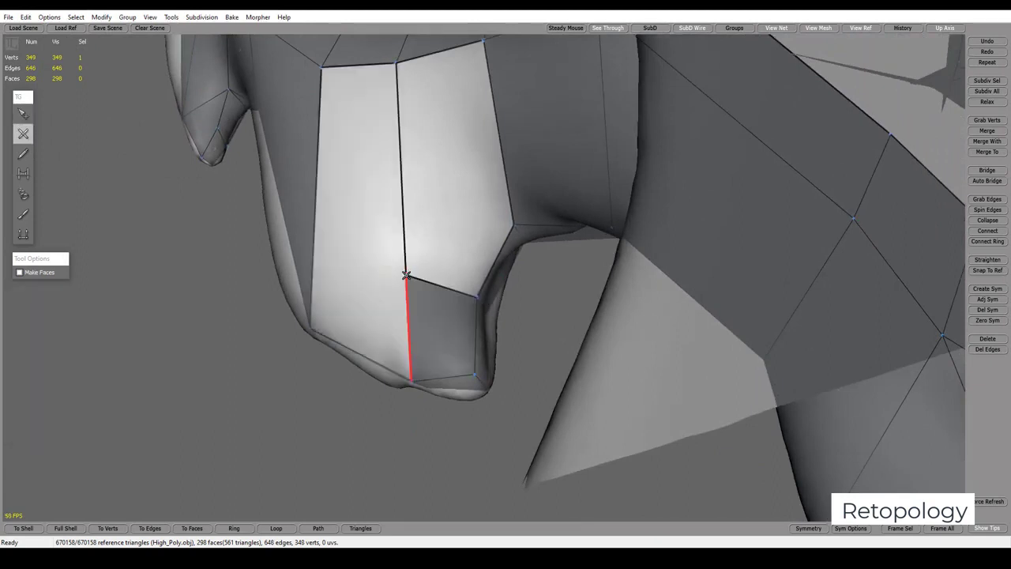
pyautogui.click(328, 81)
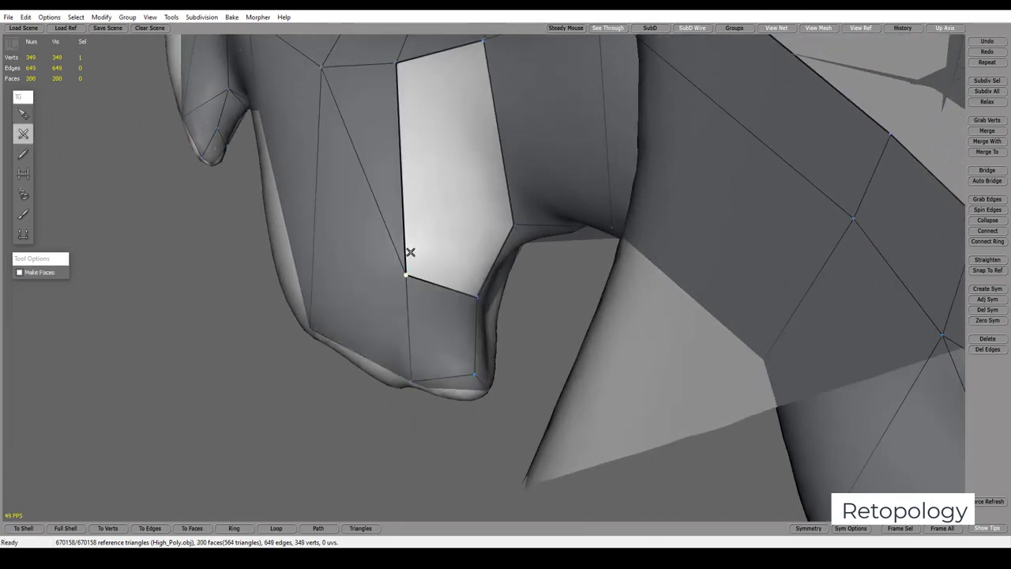
pyautogui.hotkey('ctrl', 'z')
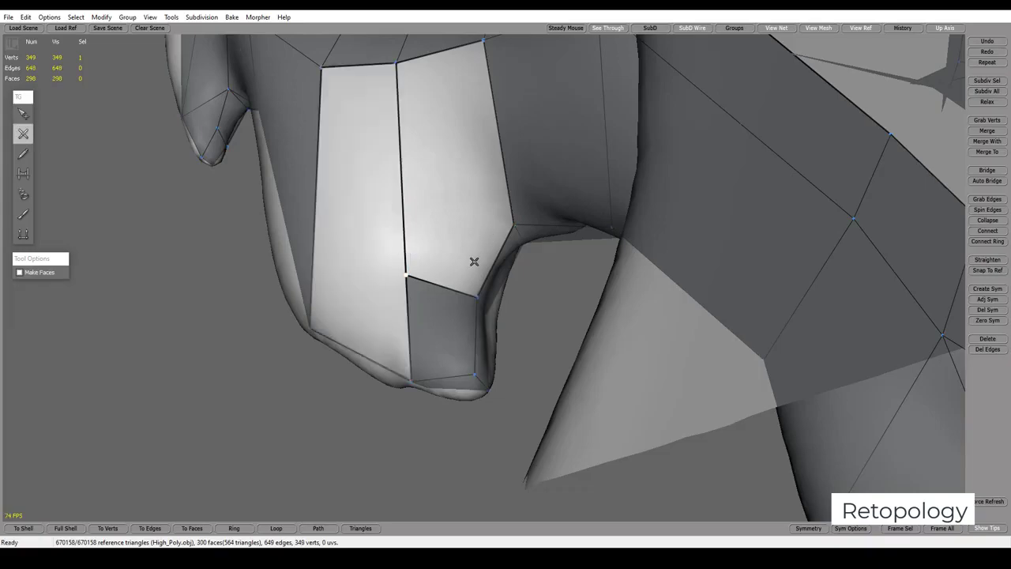
pyautogui.moveTo(467, 263)
pyautogui.keyDown('alt'); pyautogui.mouseDown()
pyautogui.moveTo(451, 226)
pyautogui.moveTo(687, 264)
pyautogui.moveTo(541, 264)
pyautogui.moveTo(526, 239)
pyautogui.moveTo(423, 275)
pyautogui.moveTo(428, 214)
pyautogui.moveTo(476, 218)
pyautogui.mouseUp(); pyautogui.keyUp('alt')
# Split the large light face near the tip with a new vertex
pyautogui.press('s')
pyautogui.click(385, 252)
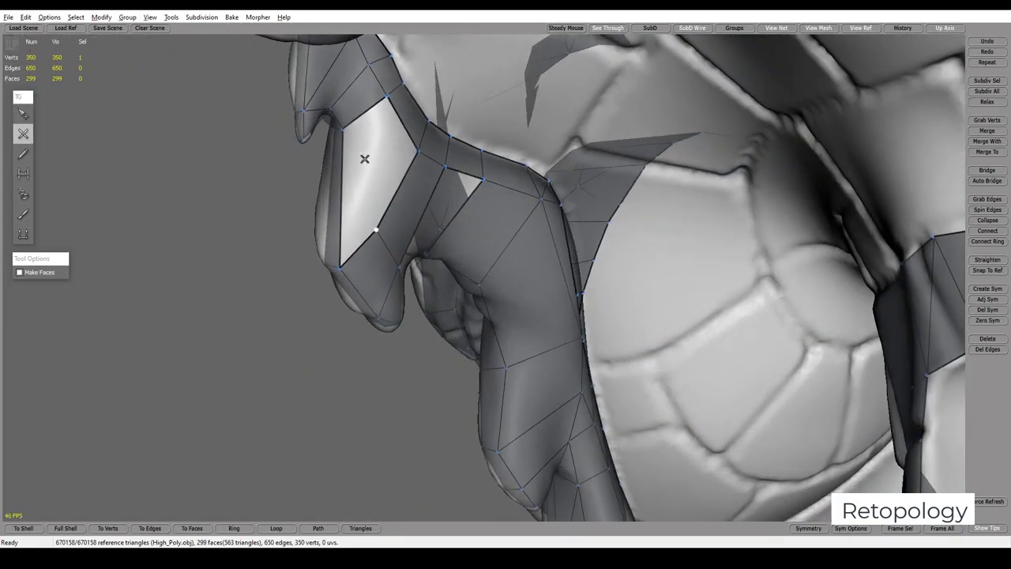
pyautogui.moveTo(365, 159)
pyautogui.keyDown('alt'); pyautogui.mouseDown()
pyautogui.moveTo(390, 135)
pyautogui.moveTo(372, 135)
pyautogui.moveTo(376, 219)
pyautogui.moveTo(501, 181)
pyautogui.moveTo(598, 208)
pyautogui.moveTo(391, 216)
pyautogui.moveTo(418, 106)
pyautogui.moveTo(449, 248)
pyautogui.moveTo(489, 273)
pyautogui.moveTo(526, 318)
pyautogui.moveTo(448, 250)
pyautogui.moveTo(329, 248)
pyautogui.moveTo(316, 268)
pyautogui.moveTo(420, 312)
pyautogui.moveTo(540, 226)
pyautogui.moveTo(706, 232)
pyautogui.moveTo(880, 336)
pyautogui.moveTo(417, 312)
pyautogui.moveTo(503, 222)
pyautogui.moveTo(570, 268)
pyautogui.moveTo(103, 314)
pyautogui.moveTo(633, 353)
pyautogui.moveTo(605, 425)
pyautogui.moveTo(541, 302)
pyautogui.mouseUp(); pyautogui.keyUp('alt')
pyautogui.press('s')
pyautogui.press('c')
# Split the light face on the limb with a new vertex
pyautogui.press('s')
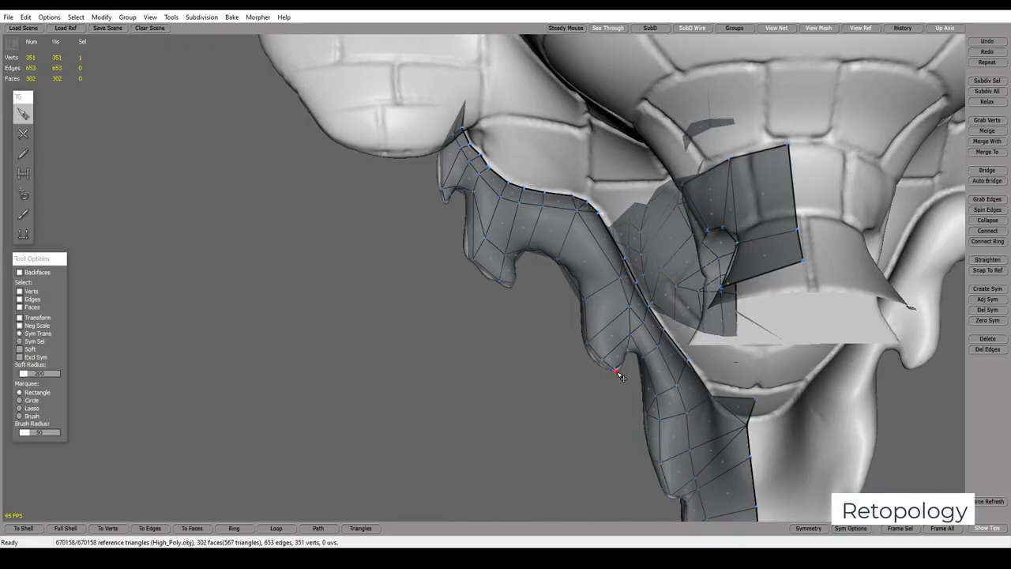
pyautogui.moveTo(620, 380)
pyautogui.keyDown('alt'); pyautogui.mouseDown()
pyautogui.moveTo(585, 218)
pyautogui.moveTo(745, 192)
pyautogui.moveTo(478, 279)
pyautogui.mouseUp(); pyautogui.keyUp('alt')
pyautogui.press('e')
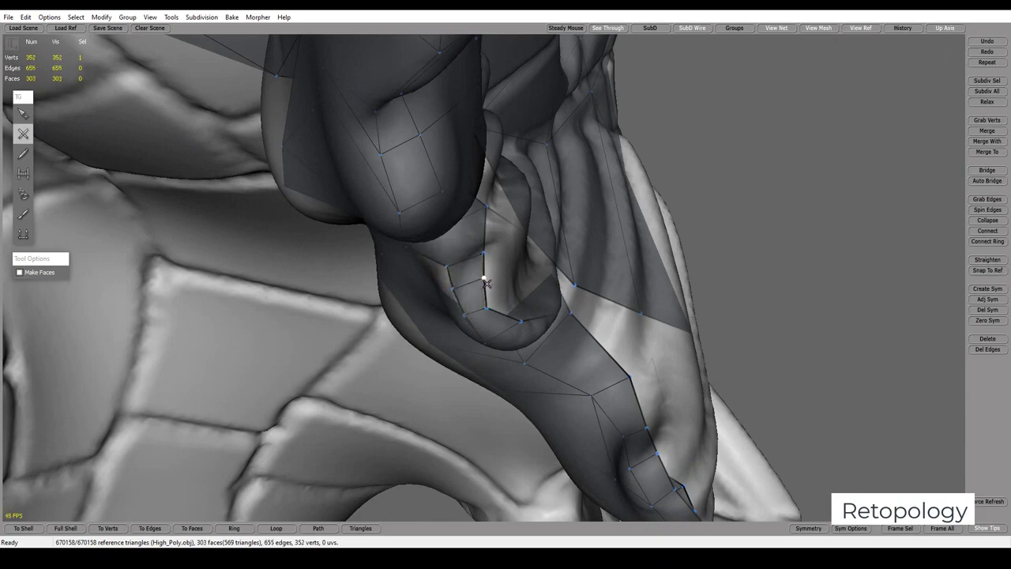
pyautogui.keyDown('alt'); pyautogui.moveTo(486, 282); pyautogui.dragTo(481, 276); pyautogui.keyUp('alt')
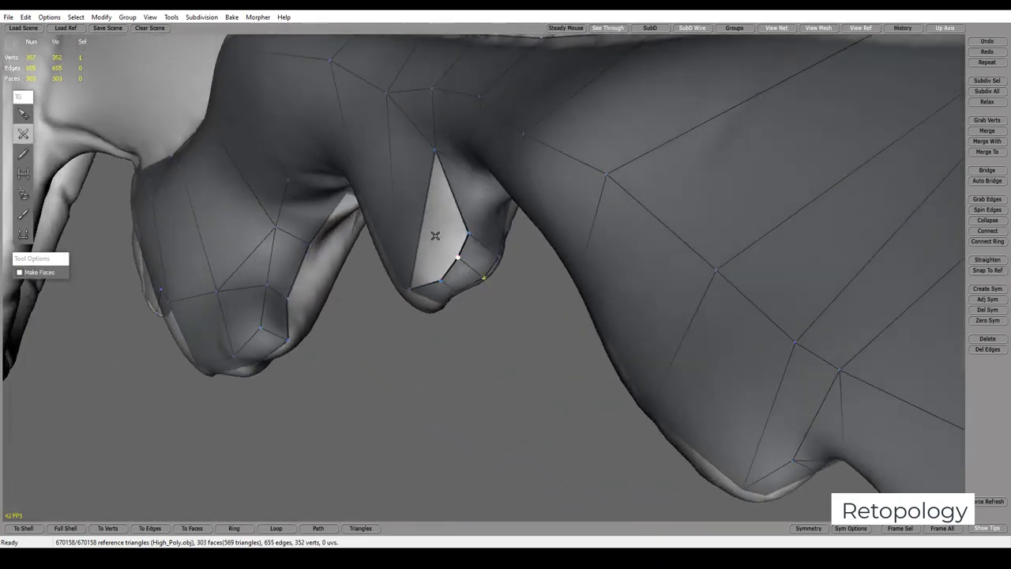
pyautogui.keyDown('alt'); pyautogui.moveTo(436, 236); pyautogui.dragTo(480, 203); pyautogui.keyUp('alt')
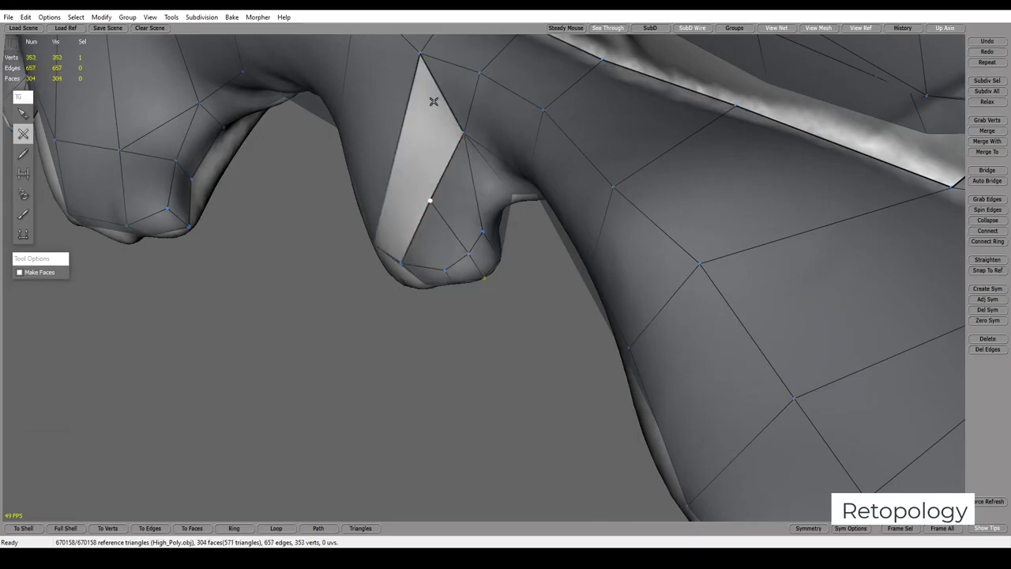
pyautogui.click(426, 72)
pyautogui.moveTo(427, 73)
pyautogui.keyDown('alt'); pyautogui.mouseDown()
pyautogui.moveTo(500, 207)
pyautogui.moveTo(463, 224)
pyautogui.moveTo(463, 153)
pyautogui.moveTo(486, 146)
pyautogui.moveTo(483, 128)
pyautogui.moveTo(473, 160)
pyautogui.mouseUp(); pyautogui.keyUp('alt')
# Remove the diagonal edge and build new quads beside the opened face
pyautogui.press('ctrl')
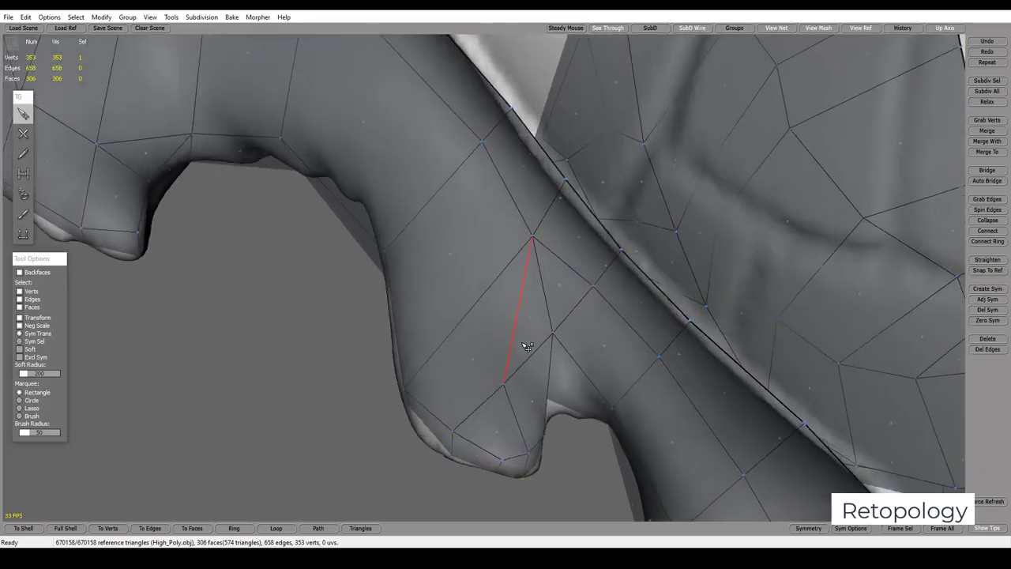
pyautogui.keyDown('ctrl'); pyautogui.click(532, 369); pyautogui.keyUp('ctrl')
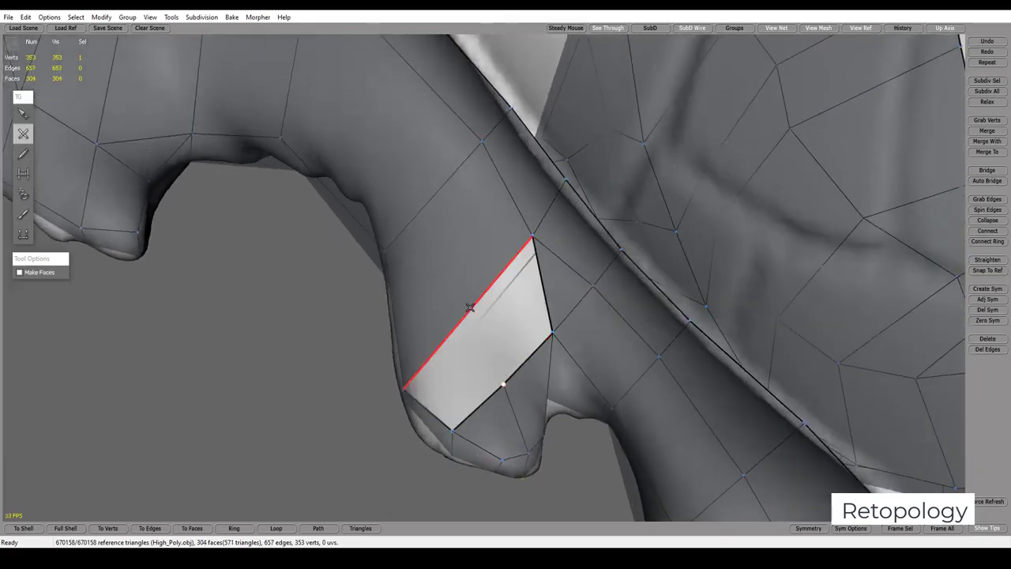
pyautogui.click(376, 140)
pyautogui.keyDown('alt'); pyautogui.moveTo(294, 76); pyautogui.dragTo(395, 138); pyautogui.keyUp('alt')
pyautogui.click(406, 134)
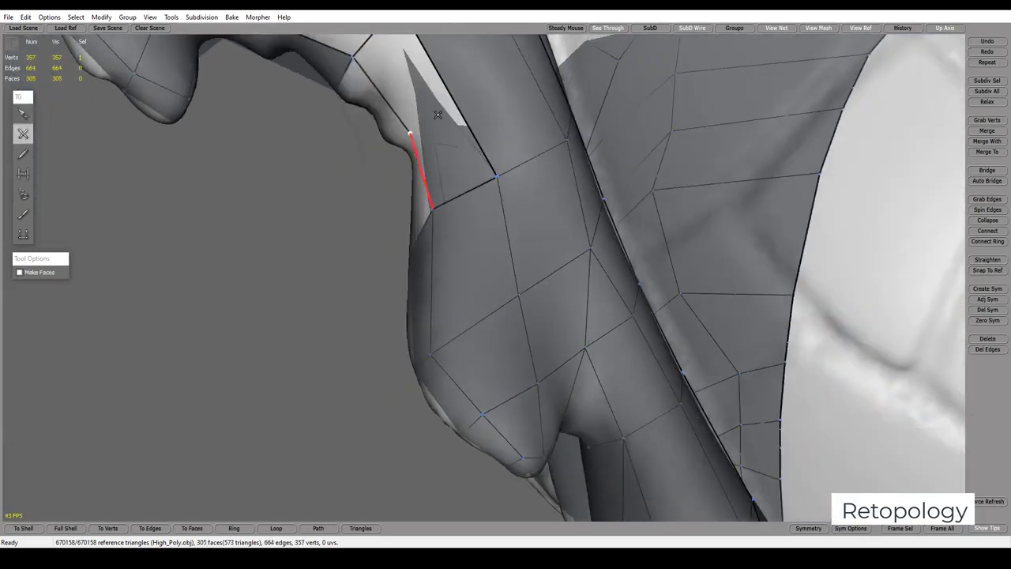
# Turn the spike into a quad, split an edge, and fill the five-sided gap
pyautogui.click(454, 96)
pyautogui.click(566, 141)
pyautogui.moveTo(566, 142)
pyautogui.keyDown('alt'); pyautogui.mouseDown()
pyautogui.moveTo(521, 162)
pyautogui.moveTo(666, 214)
pyautogui.moveTo(756, 193)
pyautogui.mouseUp(); pyautogui.keyUp('alt')
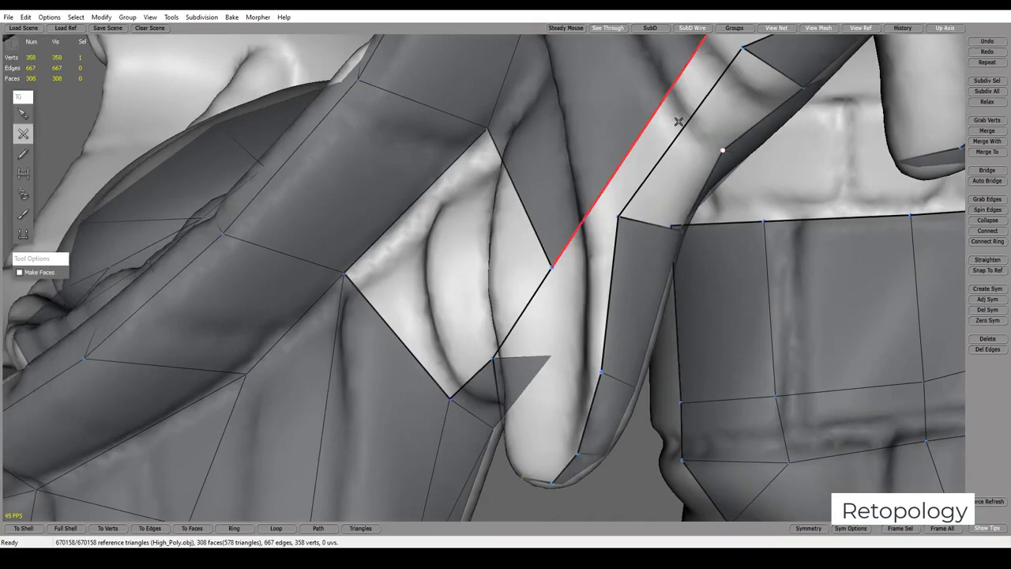
pyautogui.click(679, 121)
pyautogui.moveTo(653, 157)
pyautogui.keyDown('alt'); pyautogui.mouseDown()
pyautogui.moveTo(697, 131)
pyautogui.moveTo(582, 98)
pyautogui.moveTo(372, 121)
pyautogui.moveTo(382, 172)
pyautogui.moveTo(387, 163)
pyautogui.moveTo(460, 253)
pyautogui.moveTo(458, 240)
pyautogui.mouseUp(); pyautogui.keyUp('alt')
pyautogui.click(406, 95)
pyautogui.moveTo(406, 96)
pyautogui.keyDown('alt'); pyautogui.mouseDown()
pyautogui.moveTo(482, 210)
pyautogui.moveTo(600, 39)
pyautogui.moveTo(438, 244)
pyautogui.moveTo(412, 253)
pyautogui.moveTo(463, 39)
pyautogui.moveTo(587, 263)
pyautogui.mouseUp(); pyautogui.keyUp('alt')
# Split the border quad's edges with new vertices, creating faces
pyautogui.press('s')
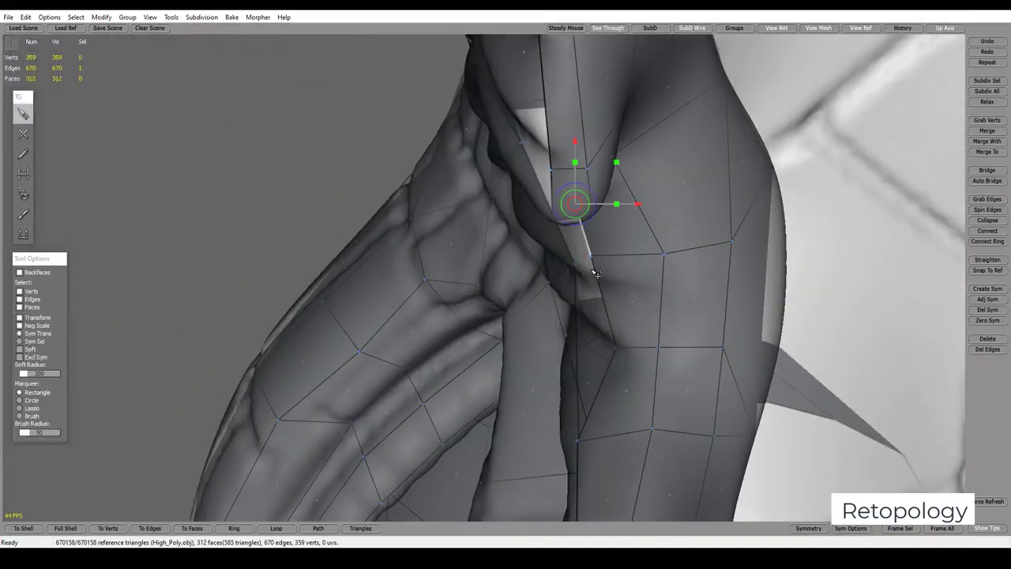
pyautogui.click(598, 272)
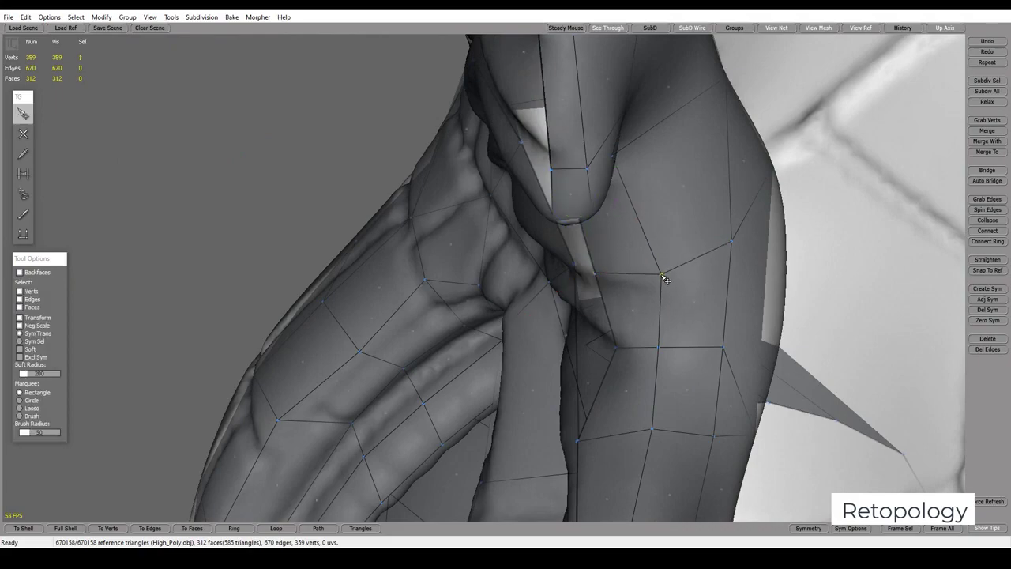
pyautogui.moveTo(742, 252)
pyautogui.keyDown('alt'); pyautogui.mouseDown()
pyautogui.moveTo(706, 296)
pyautogui.moveTo(636, 298)
pyautogui.moveTo(699, 314)
pyautogui.moveTo(582, 334)
pyautogui.moveTo(539, 282)
pyautogui.moveTo(532, 311)
pyautogui.moveTo(549, 274)
pyautogui.mouseUp(); pyautogui.keyUp('alt')
pyautogui.press('e')
pyautogui.moveTo(545, 214); pyautogui.dragTo(507, 266)
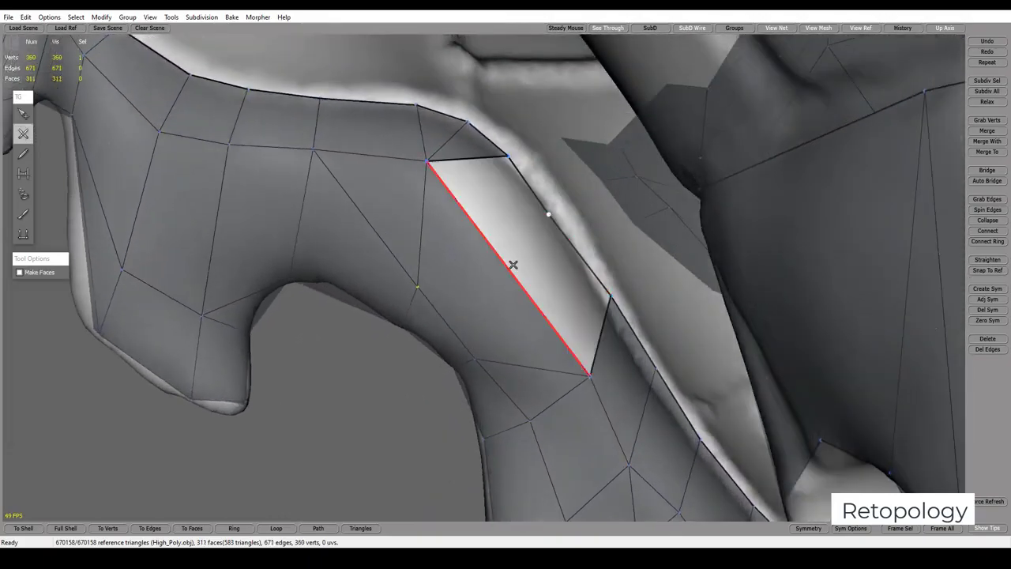
pyautogui.moveTo(442, 318)
pyautogui.keyDown('alt'); pyautogui.mouseDown()
pyautogui.moveTo(543, 329)
pyautogui.moveTo(582, 293)
pyautogui.moveTo(718, 304)
pyautogui.mouseUp(); pyautogui.keyUp('alt')
pyautogui.click(573, 298)
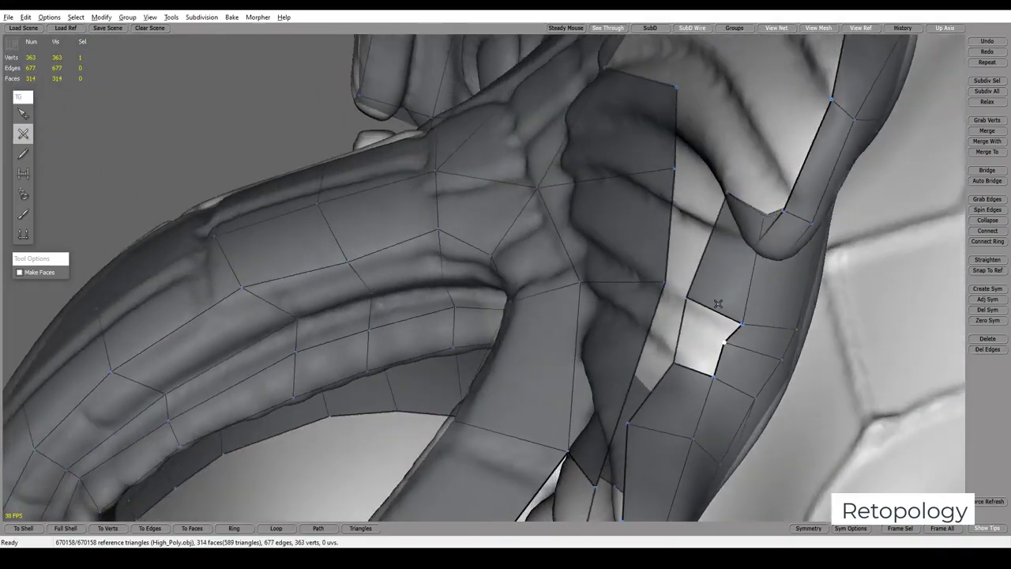
pyautogui.click(680, 327)
# Orbit around the limb's edge to inspect the chest and shoulder mesh
pyautogui.press('q')
pyautogui.moveTo(756, 350)
pyautogui.keyDown('alt'); pyautogui.mouseDown()
pyautogui.moveTo(675, 368)
pyautogui.moveTo(609, 301)
pyautogui.mouseUp(); pyautogui.keyUp('alt')
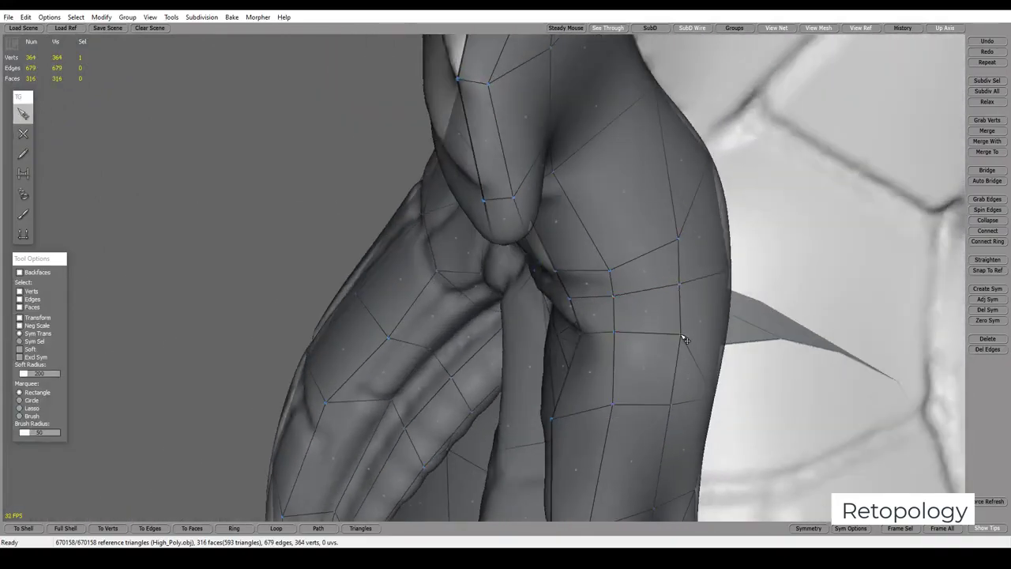
pyautogui.moveTo(690, 272)
pyautogui.keyDown('alt'); pyautogui.mouseDown()
pyautogui.moveTo(597, 266)
pyautogui.moveTo(526, 314)
pyautogui.moveTo(545, 345)
pyautogui.moveTo(499, 152)
pyautogui.mouseUp(); pyautogui.keyUp('alt')
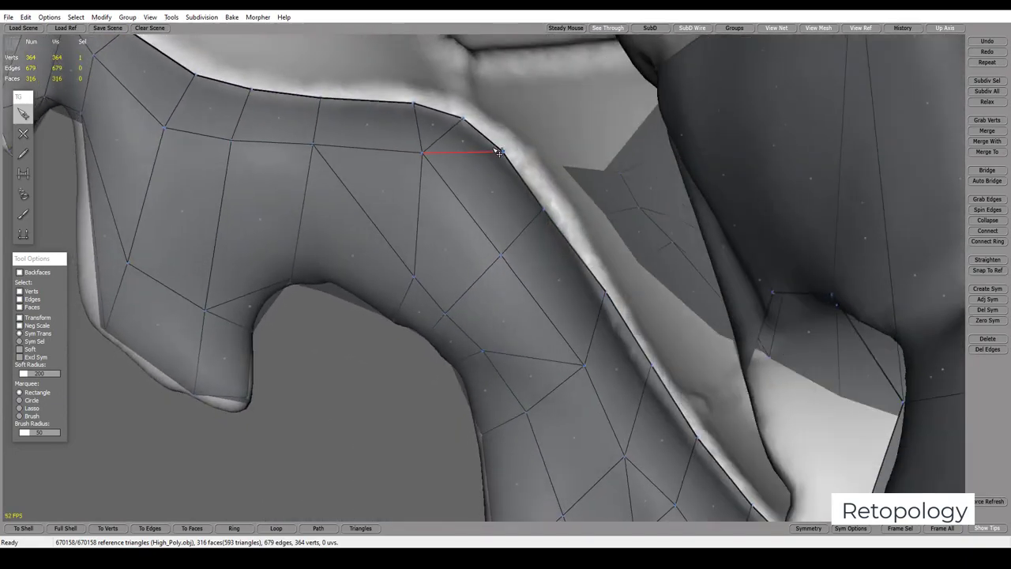
pyautogui.keyDown('alt'); pyautogui.moveTo(550, 246); pyautogui.dragTo(613, 324); pyautogui.keyUp('alt')
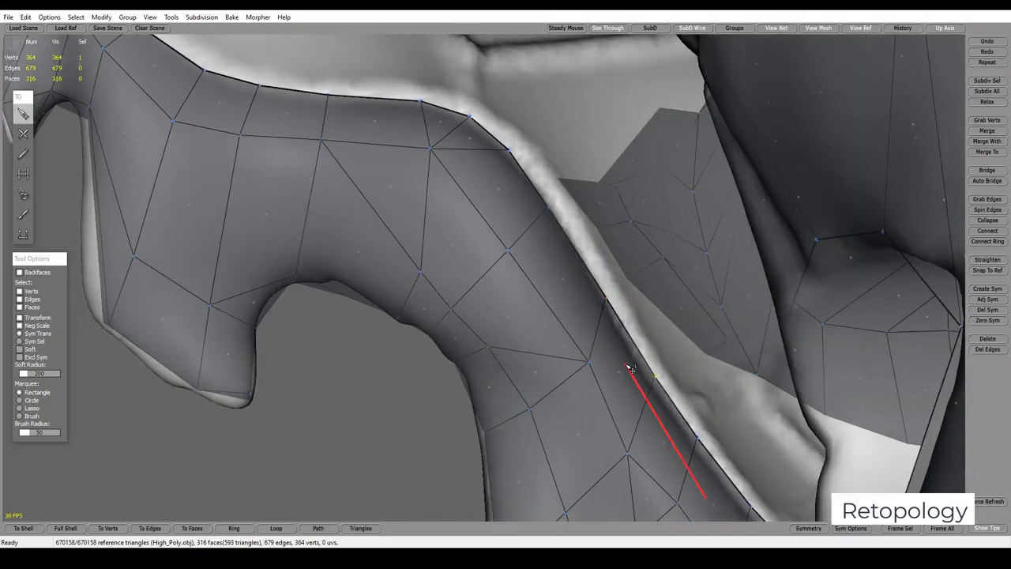
pyautogui.moveTo(586, 365)
pyautogui.keyDown('alt'); pyautogui.mouseDown()
pyautogui.moveTo(587, 316)
pyautogui.moveTo(724, 337)
pyautogui.moveTo(728, 295)
pyautogui.moveTo(700, 214)
pyautogui.moveTo(526, 277)
pyautogui.moveTo(527, 309)
pyautogui.mouseUp(); pyautogui.keyUp('alt')
pyautogui.press('c')
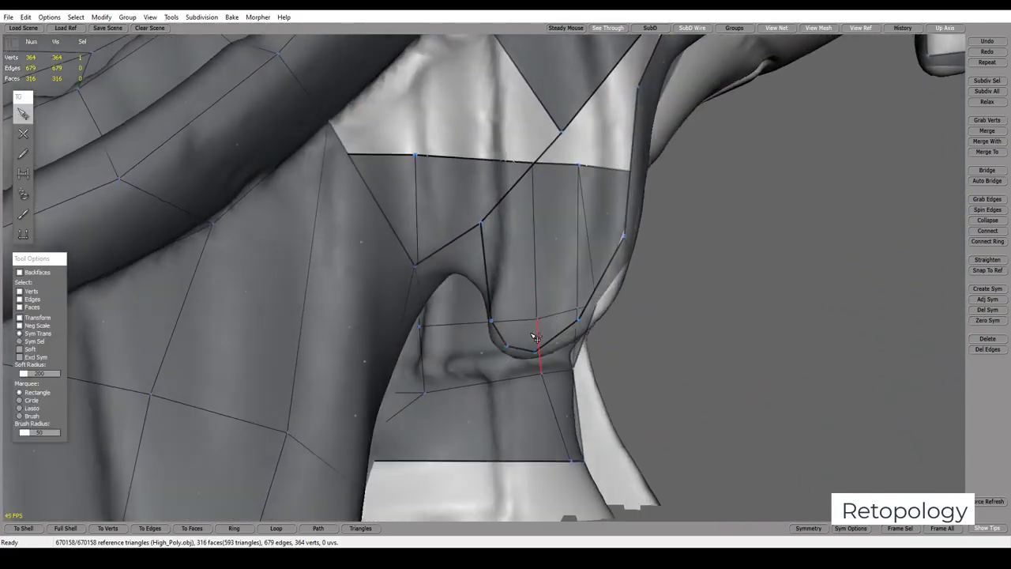
pyautogui.press('c')
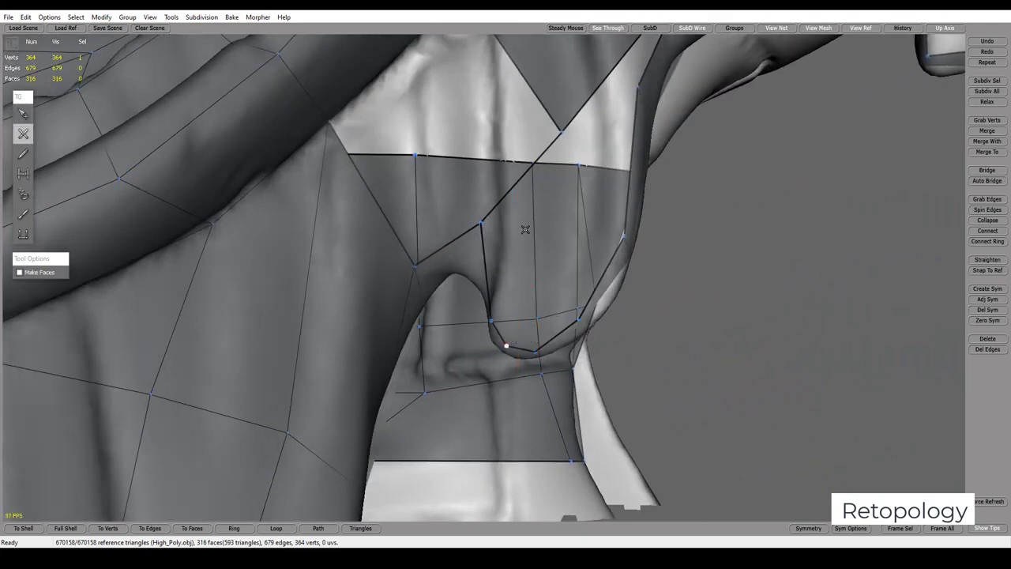
pyautogui.moveTo(519, 183)
pyautogui.keyDown('alt'); pyautogui.mouseDown()
pyautogui.moveTo(576, 286)
pyautogui.moveTo(627, 291)
pyautogui.moveTo(565, 278)
pyautogui.moveTo(521, 255)
pyautogui.moveTo(598, 219)
pyautogui.moveTo(524, 291)
pyautogui.mouseUp(); pyautogui.keyUp('alt')
pyautogui.press('s')
pyautogui.press('c')
pyautogui.press('s')
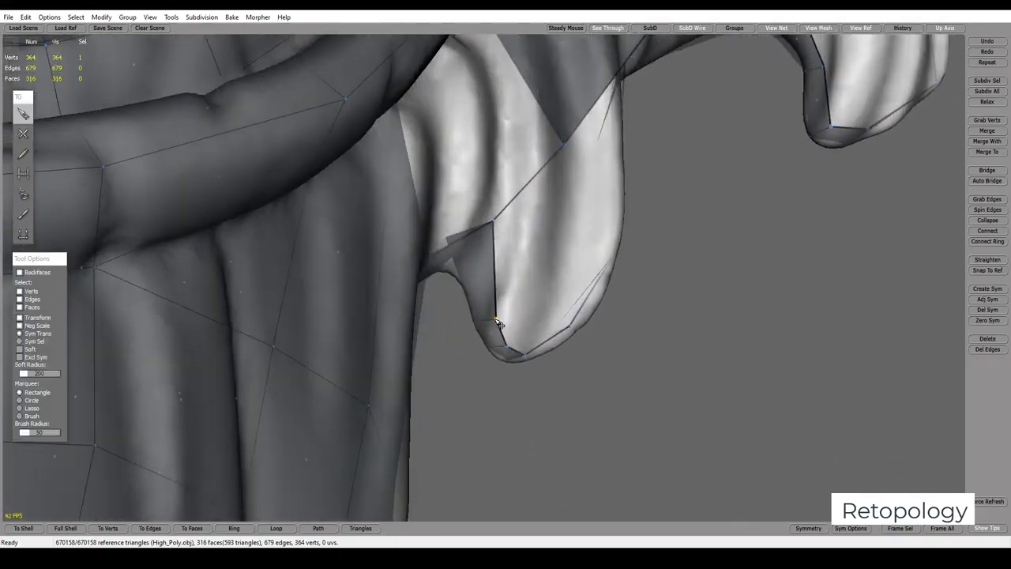
pyautogui.press('c')
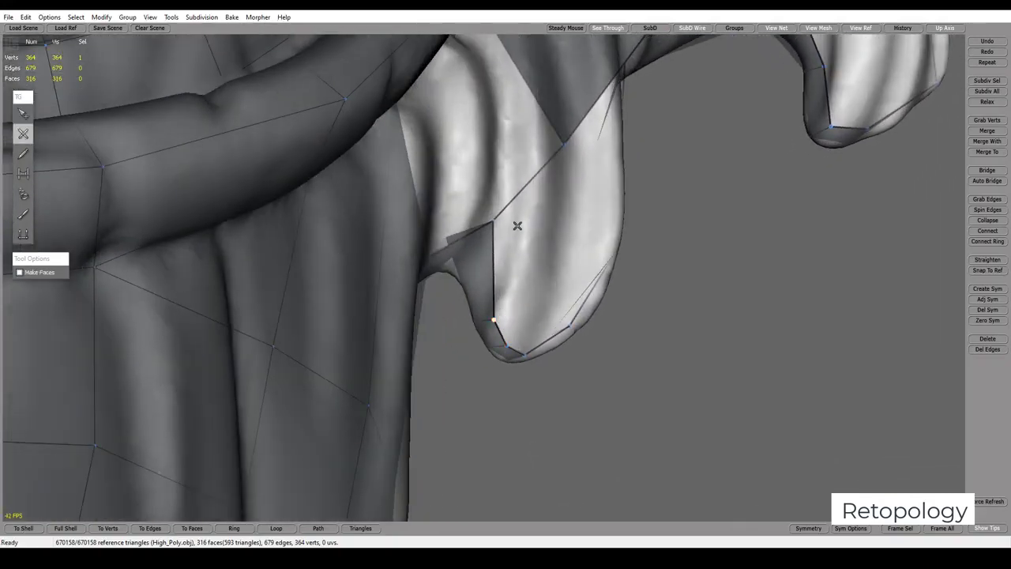
# Add vertices on the chest edges, forming a triangle under the lobe
pyautogui.click(516, 198)
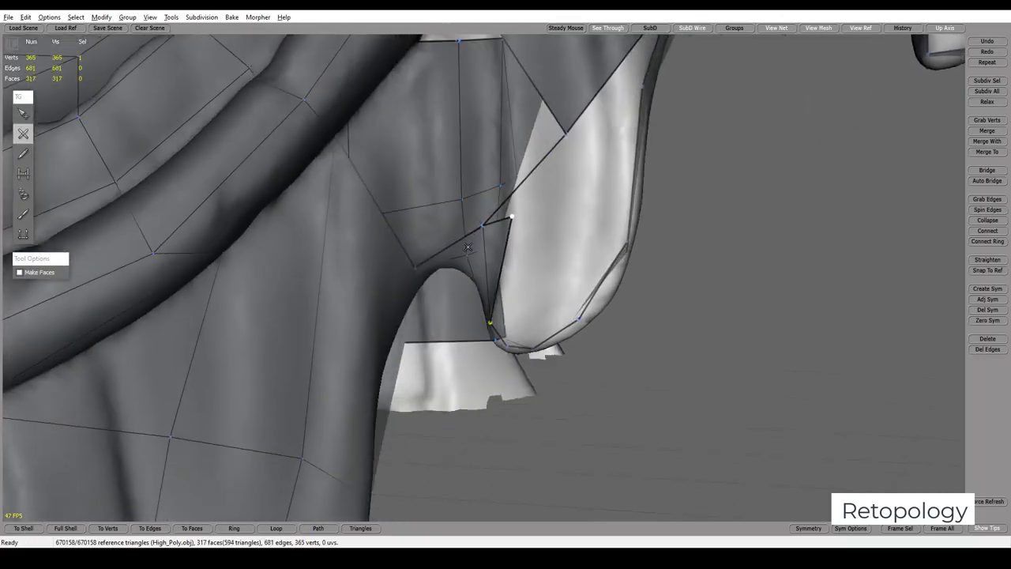
pyautogui.moveTo(526, 211); pyautogui.dragTo(517, 205, button='middle')
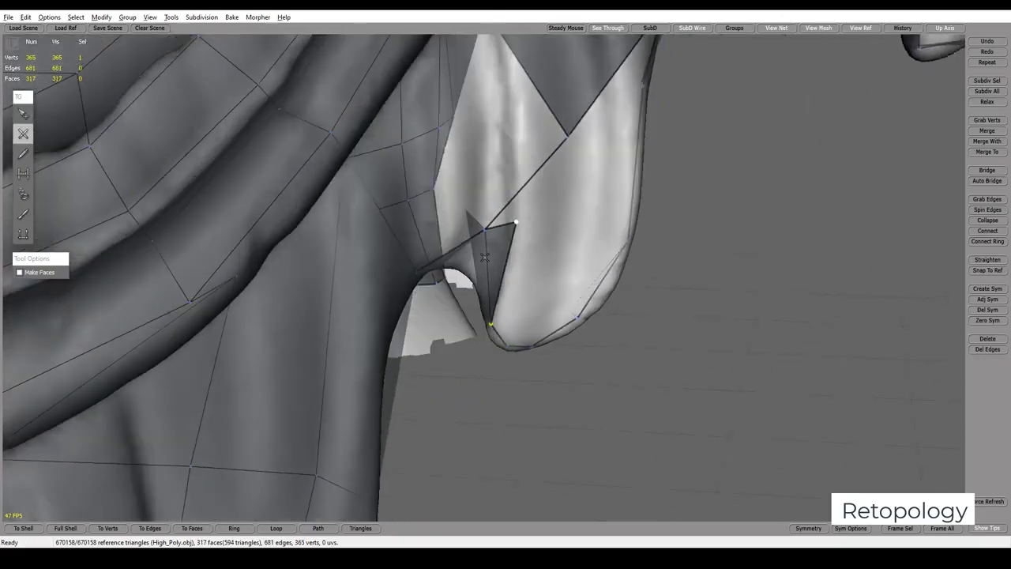
pyautogui.press('s')
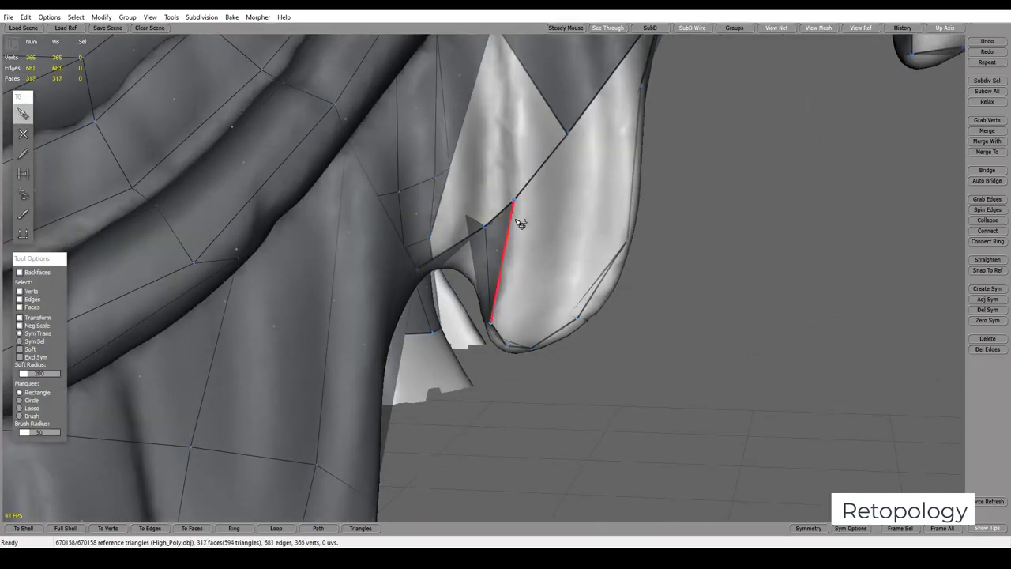
pyautogui.press('c')
pyautogui.click(503, 285)
pyautogui.moveTo(505, 307); pyautogui.dragTo(512, 297, button='middle')
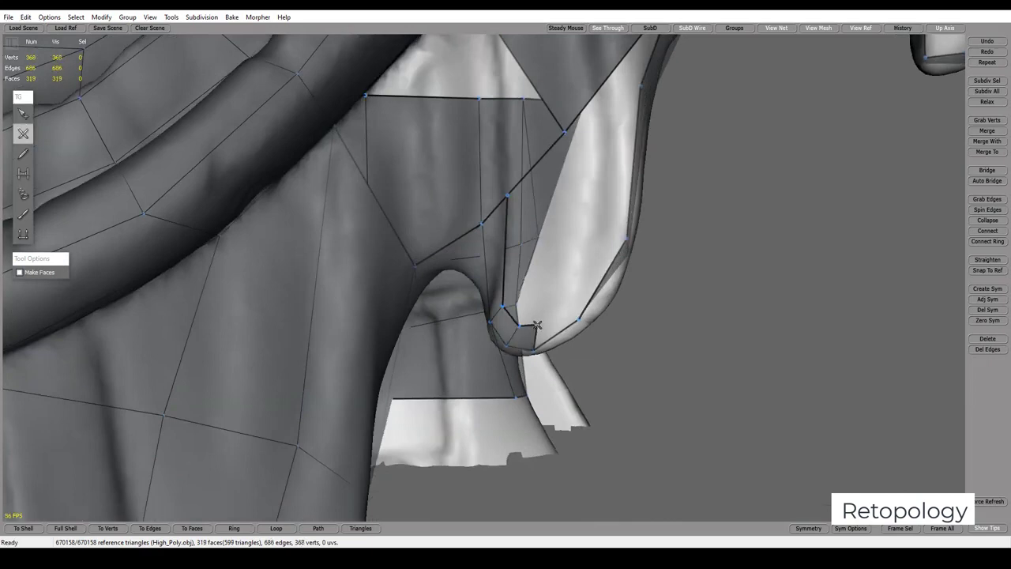
pyautogui.moveTo(574, 262); pyautogui.dragTo(581, 162, button='middle')
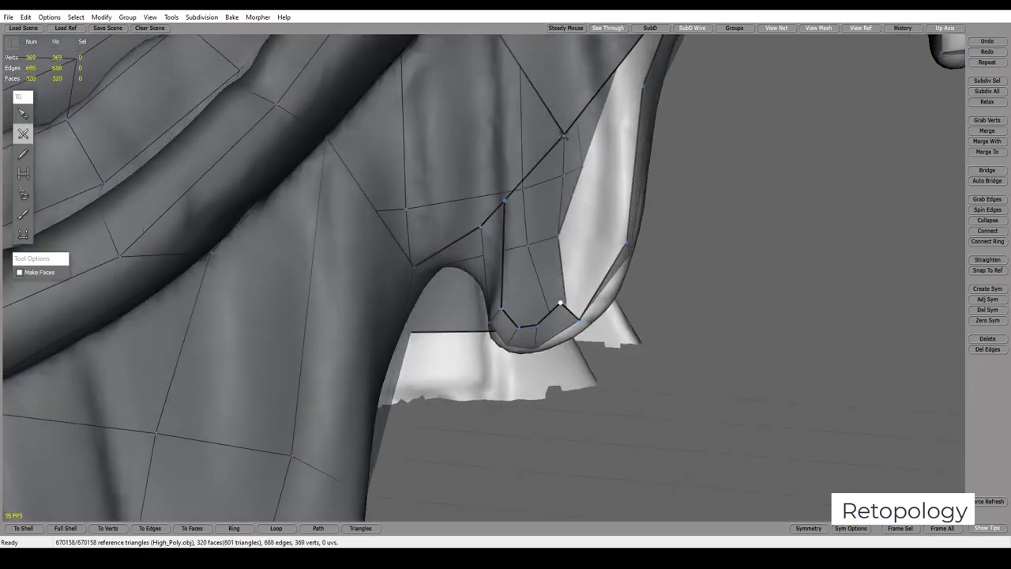
# Extend a face with a new vertex and connect the upper vertex down with an edge
pyautogui.click(609, 233)
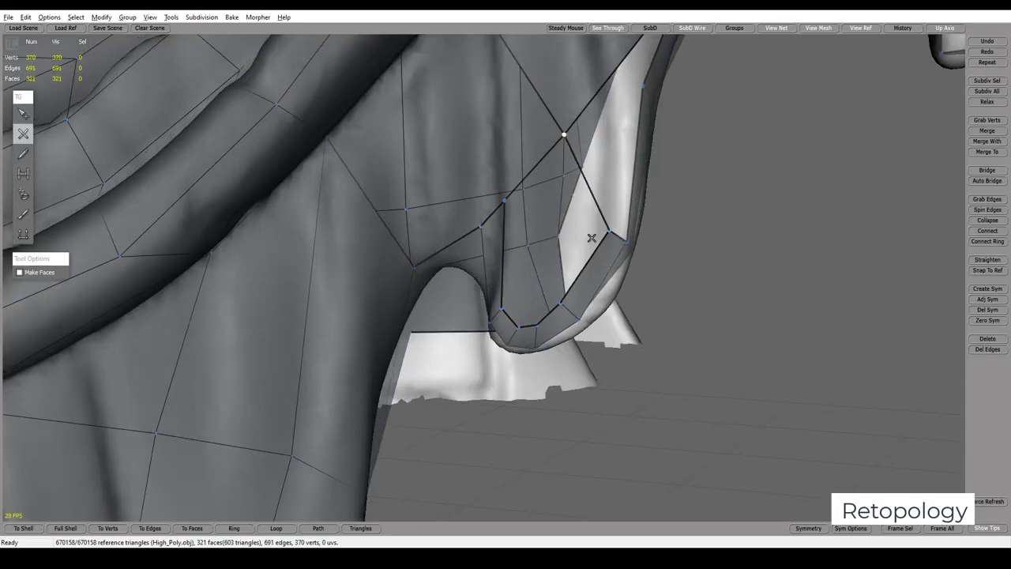
pyautogui.moveTo(592, 238); pyautogui.dragTo(568, 244, button='middle')
pyautogui.click(562, 134)
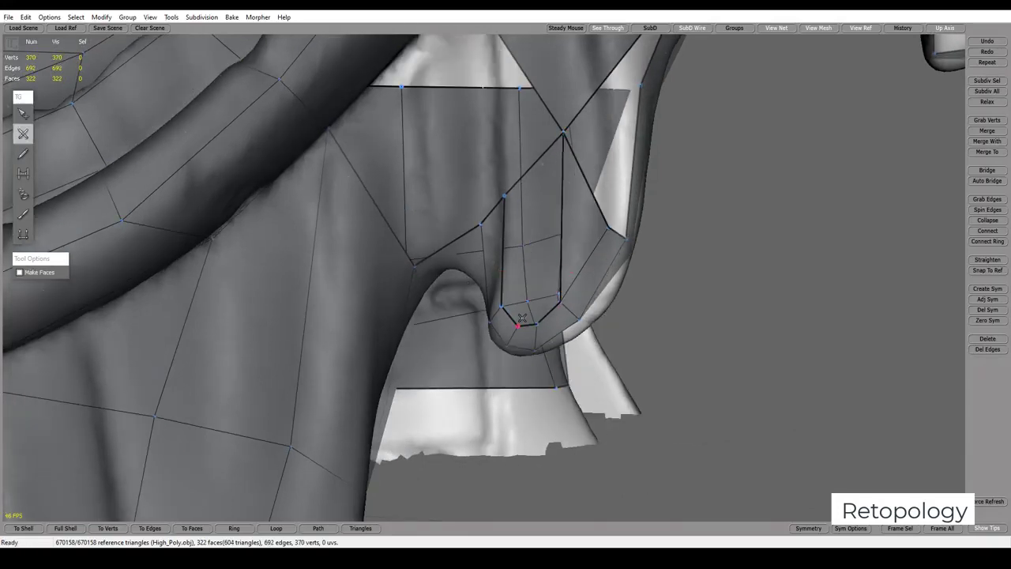
pyautogui.click(562, 135)
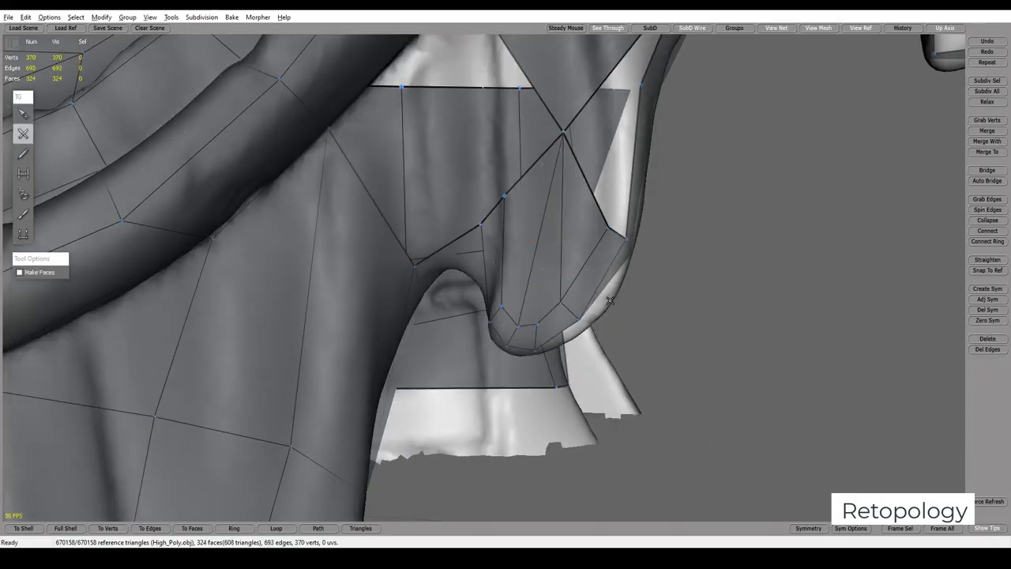
pyautogui.moveTo(610, 300)
pyautogui.mouseDown(button='middle')
pyautogui.moveTo(498, 401)
pyautogui.moveTo(497, 310)
pyautogui.mouseUp(button='middle')
# Split two edges near the shoulder and add a face joining the new vertex
pyautogui.click(481, 287)
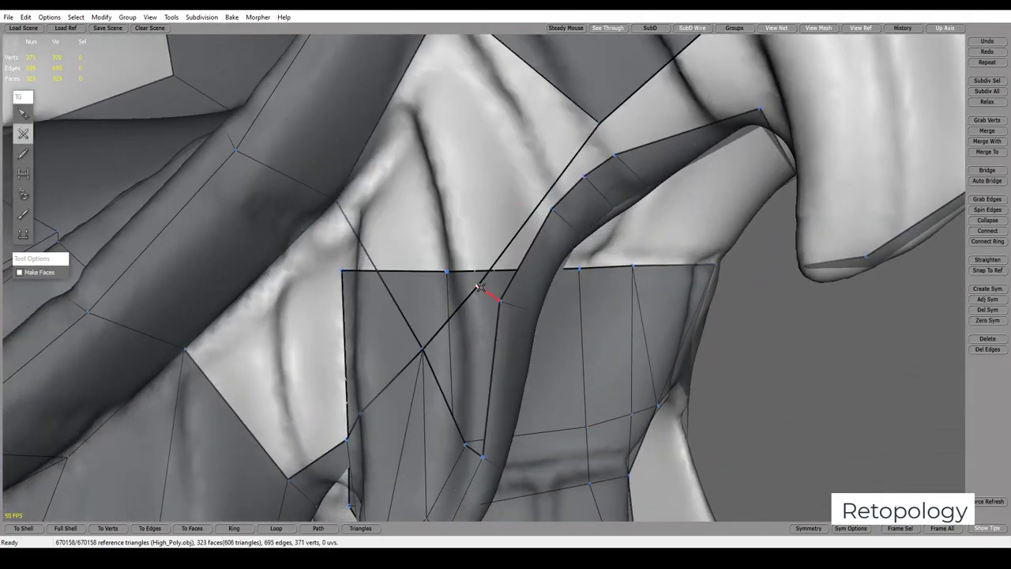
pyautogui.press('s')
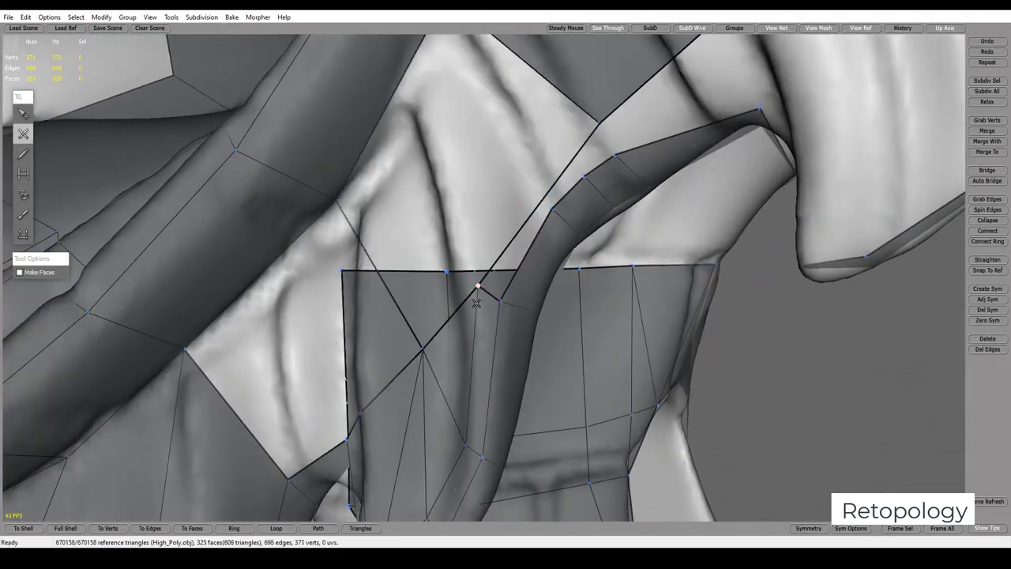
pyautogui.moveTo(476, 302)
pyautogui.mouseDown(button='middle')
pyautogui.moveTo(478, 276)
pyautogui.moveTo(401, 135)
pyautogui.mouseUp(button='middle')
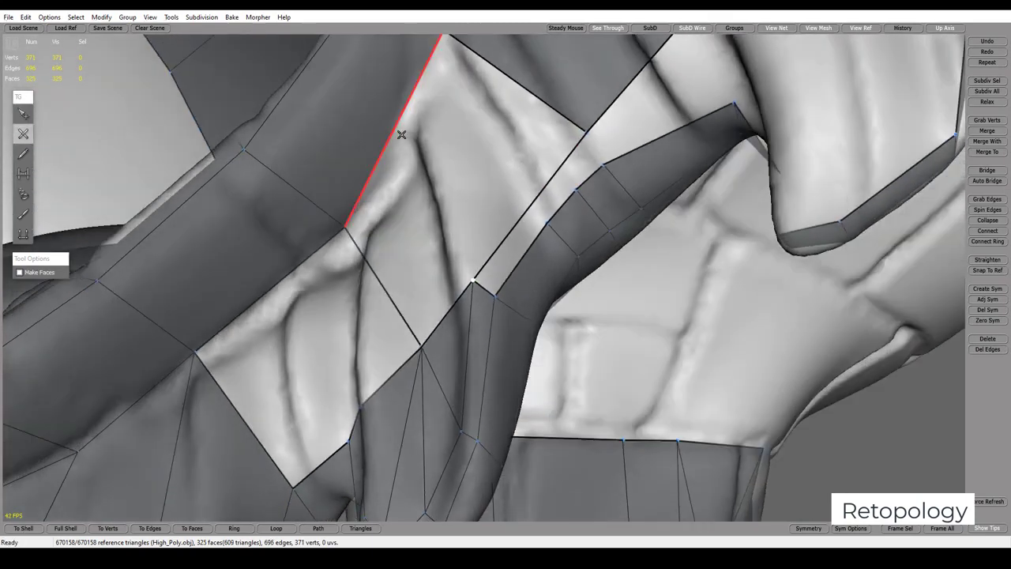
pyautogui.click(401, 134)
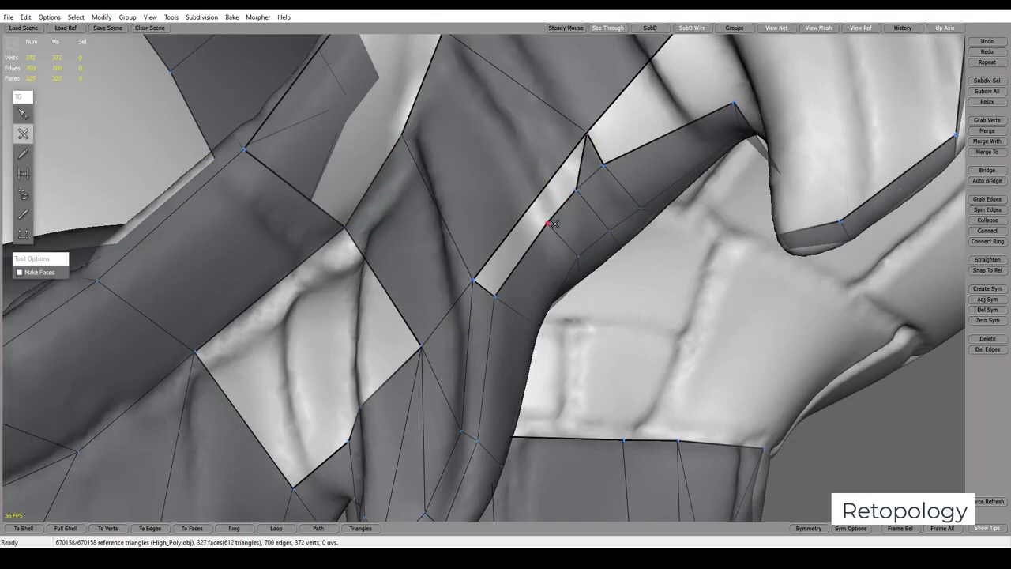
pyautogui.click(576, 145)
# Close the shoulder gap and the remaining hole with new faces
pyautogui.moveTo(576, 151); pyautogui.dragTo(426, 285, button='middle')
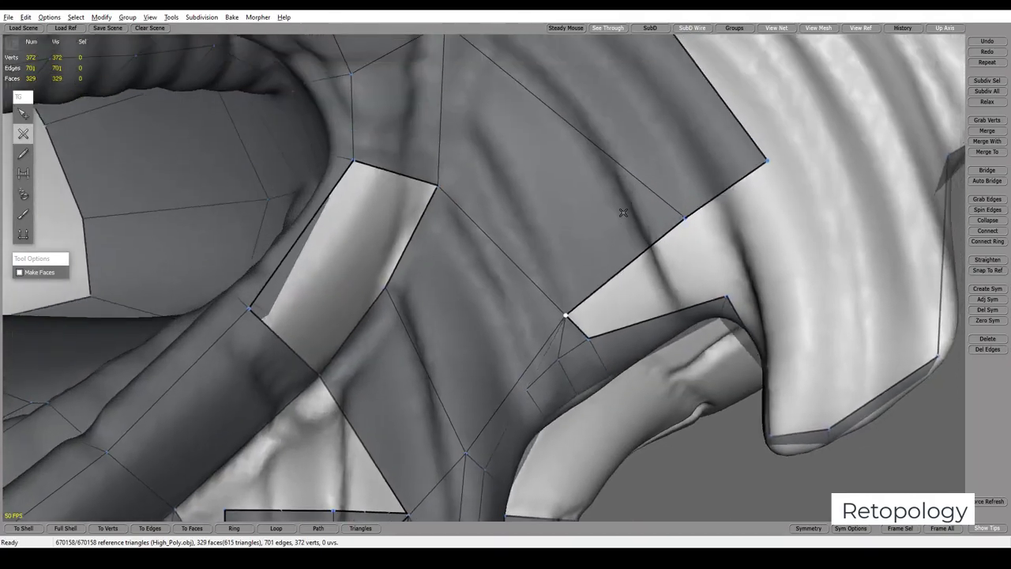
pyautogui.click(351, 182)
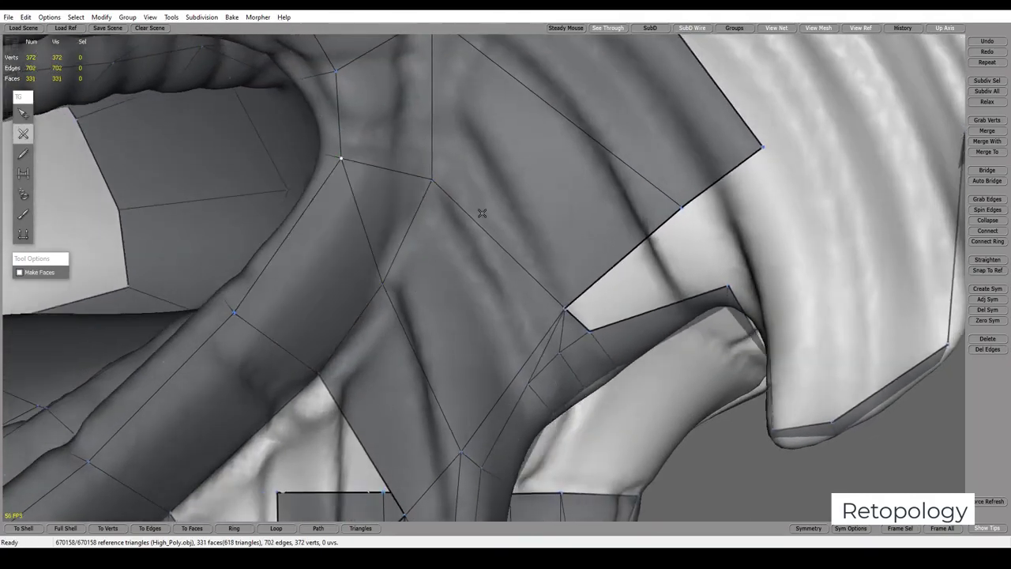
pyautogui.moveTo(482, 213); pyautogui.dragTo(522, 223, button='middle')
pyautogui.press('q')
pyautogui.click(433, 179)
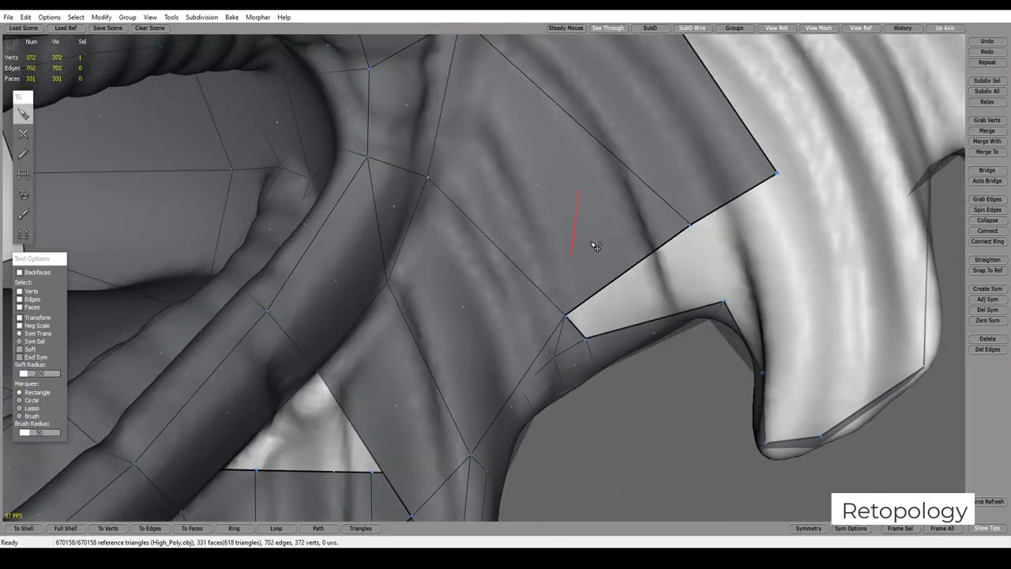
pyautogui.press('w')
pyautogui.click(736, 293)
pyautogui.press('q')
pyautogui.moveTo(735, 294)
pyautogui.mouseDown(button='middle')
pyautogui.moveTo(767, 334)
pyautogui.moveTo(867, 346)
pyautogui.moveTo(857, 346)
pyautogui.mouseUp(button='middle')
# Add a stray triangle near the hook, then undo it
pyautogui.press('w')
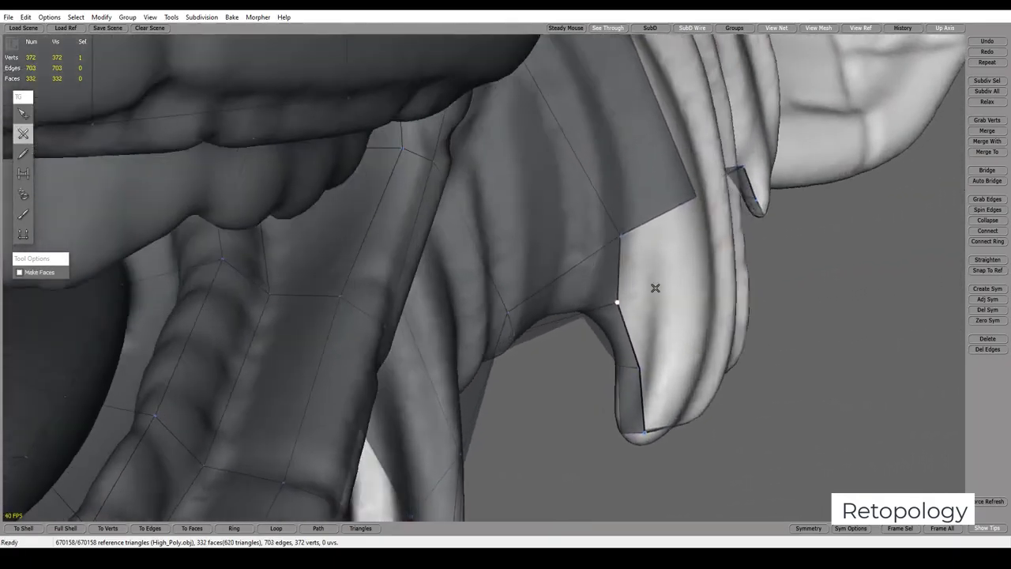
pyautogui.click(685, 262)
pyautogui.hotkey('ctrl', 'z')
pyautogui.press('q')
pyautogui.moveTo(645, 327)
pyautogui.mouseDown(button='middle')
pyautogui.moveTo(720, 388)
pyautogui.moveTo(630, 380)
pyautogui.moveTo(565, 298)
pyautogui.moveTo(535, 219)
pyautogui.mouseUp(button='middle')
# Insert a vertex on the sleeve's lower edge and add new faces around the hook tip
pyautogui.press('w')
pyautogui.press('e')
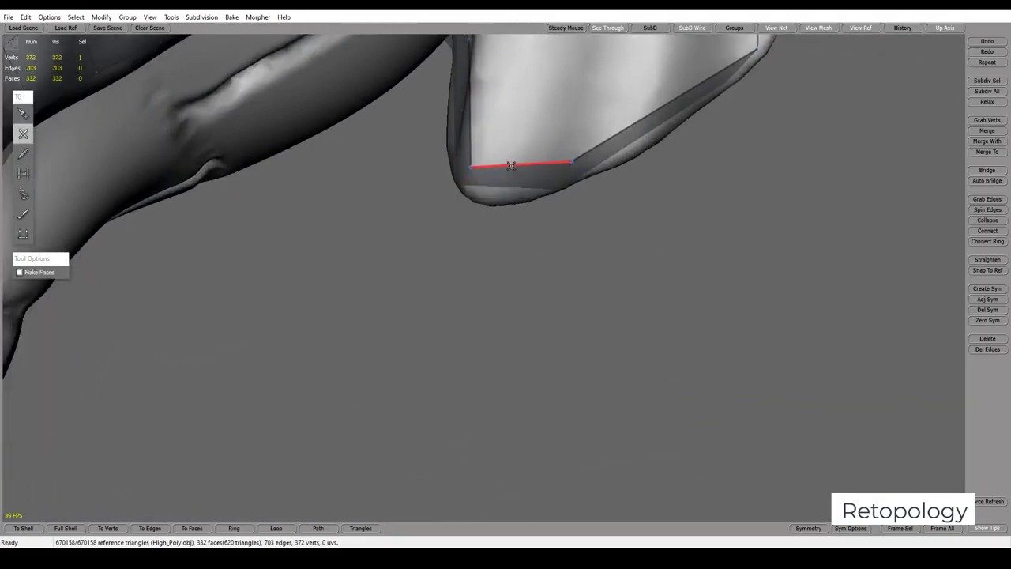
pyautogui.click(508, 180)
pyautogui.press('Escape')
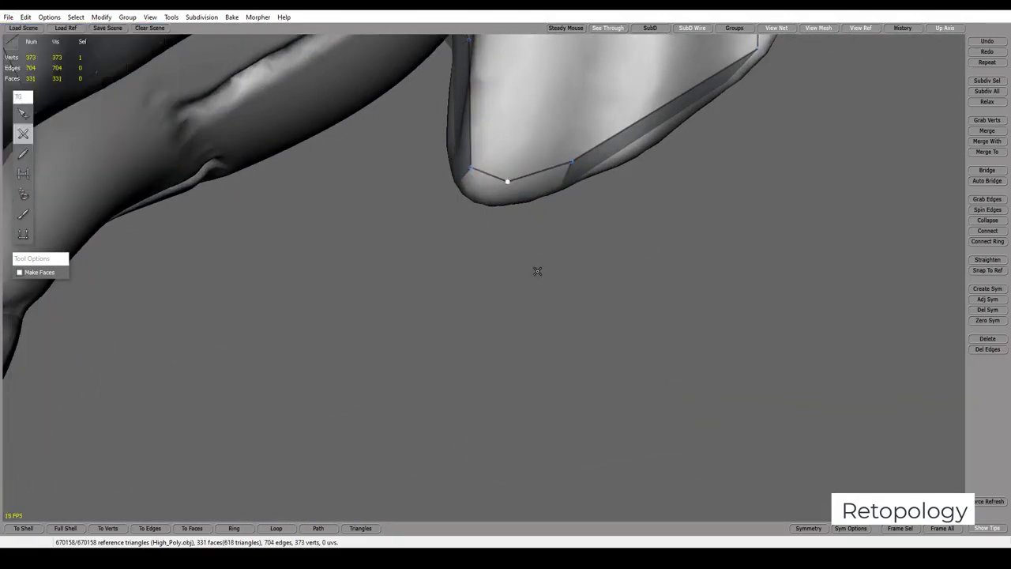
pyautogui.moveTo(551, 234)
pyautogui.mouseDown(button='middle')
pyautogui.moveTo(553, 300)
pyautogui.moveTo(681, 318)
pyautogui.moveTo(658, 289)
pyautogui.moveTo(673, 149)
pyautogui.moveTo(629, 230)
pyautogui.moveTo(666, 232)
pyautogui.moveTo(301, 329)
pyautogui.moveTo(515, 371)
pyautogui.mouseUp(button='middle')
pyautogui.click(599, 232)
pyautogui.click(691, 244)
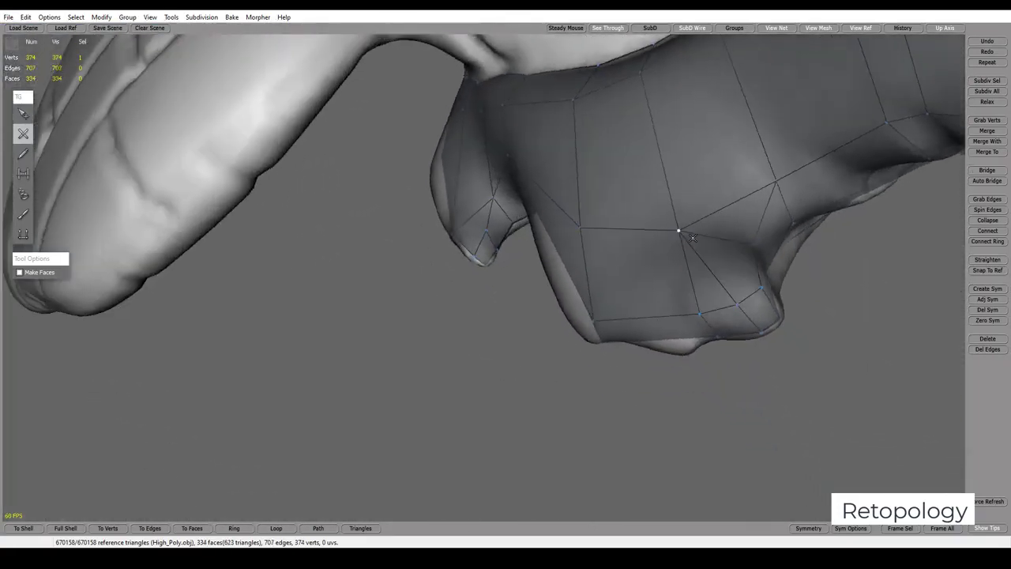
pyautogui.moveTo(692, 244)
pyautogui.mouseDown(button='middle')
pyautogui.moveTo(742, 261)
pyautogui.moveTo(742, 293)
pyautogui.mouseUp(button='middle')
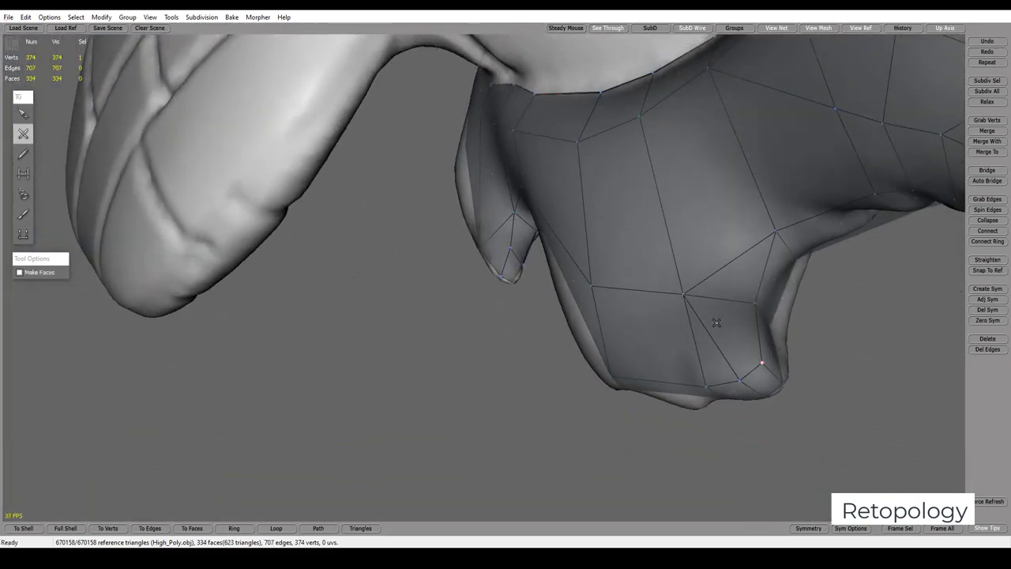
pyautogui.moveTo(785, 319)
pyautogui.mouseDown(button='middle')
pyautogui.moveTo(753, 334)
pyautogui.moveTo(680, 334)
pyautogui.moveTo(652, 266)
pyautogui.moveTo(555, 261)
pyautogui.mouseUp(button='middle')
# Add quads along the curled hook's edge out toward its tip
pyautogui.click(584, 258)
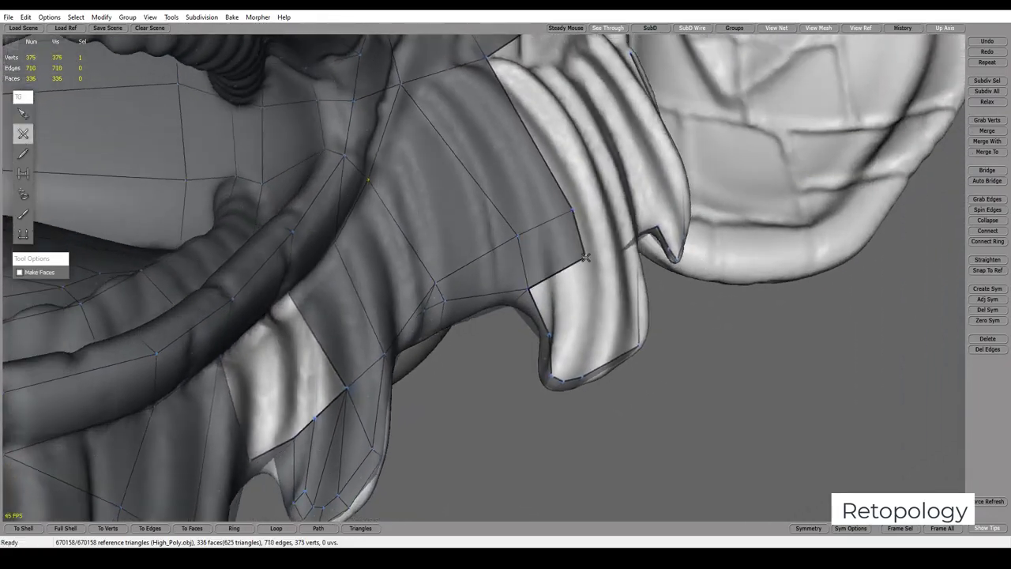
pyautogui.click(579, 323)
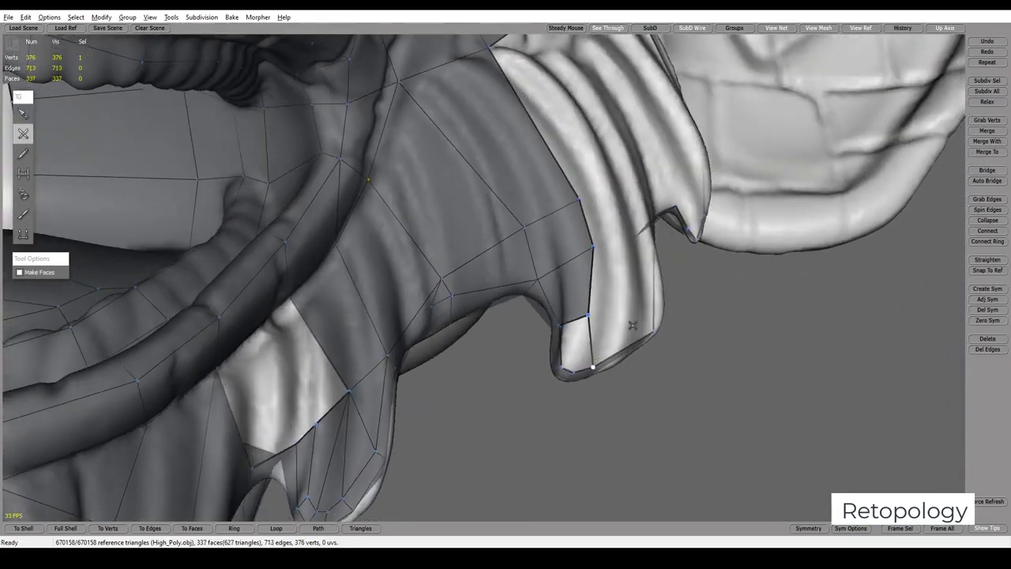
pyautogui.moveTo(588, 368)
pyautogui.mouseDown(button='middle')
pyautogui.moveTo(582, 332)
pyautogui.moveTo(619, 337)
pyautogui.moveTo(652, 295)
pyautogui.mouseUp(button='middle')
pyautogui.click(582, 331)
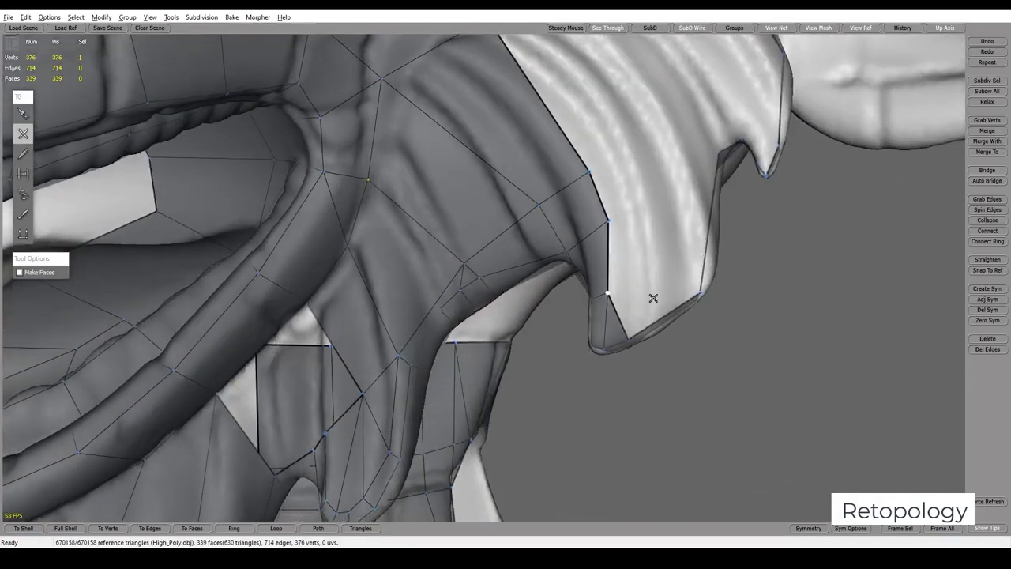
pyautogui.click(678, 260)
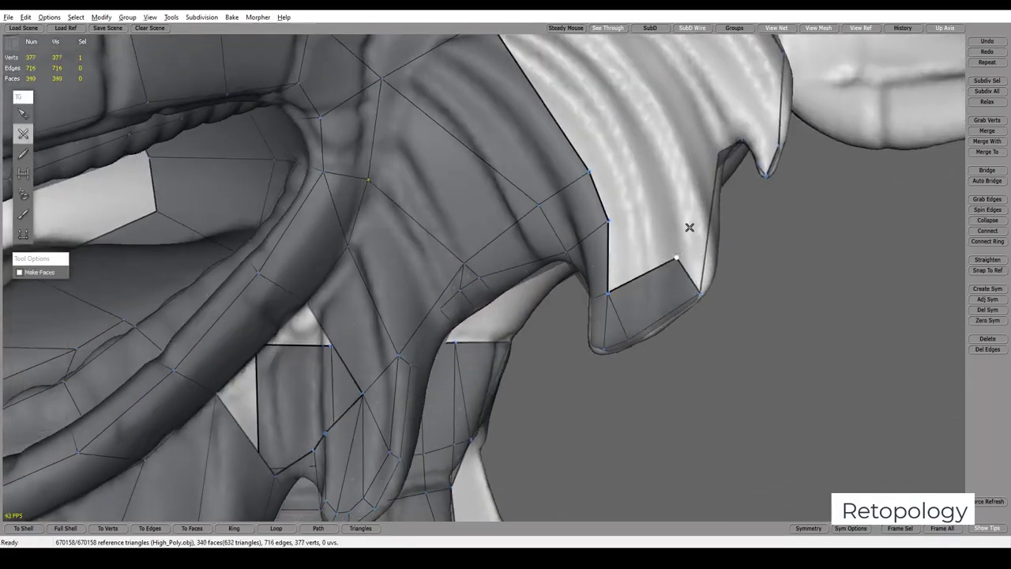
# Continue the quad strip around the hook up to its upper notch
pyautogui.moveTo(689, 228)
pyautogui.mouseDown(button='middle')
pyautogui.moveTo(643, 248)
pyautogui.moveTo(693, 221)
pyautogui.mouseUp(button='middle')
pyautogui.click(692, 185)
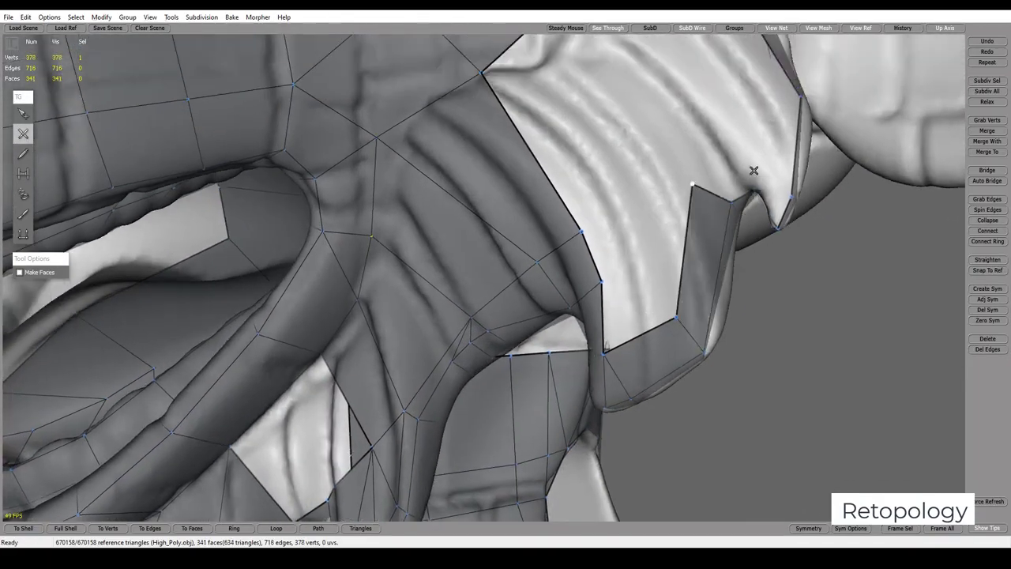
pyautogui.click(731, 157)
pyautogui.moveTo(784, 191)
pyautogui.mouseDown(button='middle')
pyautogui.moveTo(798, 151)
pyautogui.moveTo(762, 208)
pyautogui.moveTo(774, 155)
pyautogui.moveTo(758, 248)
pyautogui.moveTo(691, 269)
pyautogui.moveTo(697, 287)
pyautogui.moveTo(711, 203)
pyautogui.moveTo(717, 287)
pyautogui.moveTo(709, 219)
pyautogui.moveTo(655, 285)
pyautogui.moveTo(671, 259)
pyautogui.moveTo(637, 327)
pyautogui.moveTo(596, 233)
pyautogui.mouseUp(button='middle')
pyautogui.click(697, 287)
pyautogui.press('s')
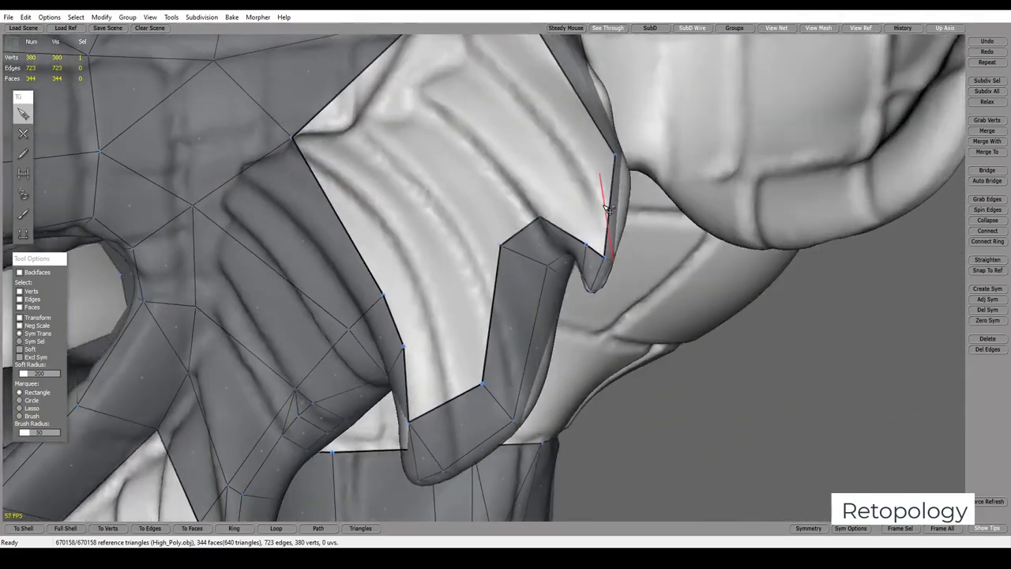
# Add faces to the strip near the hook's upper edge, redoing one misplaced vertex
pyautogui.press('c')
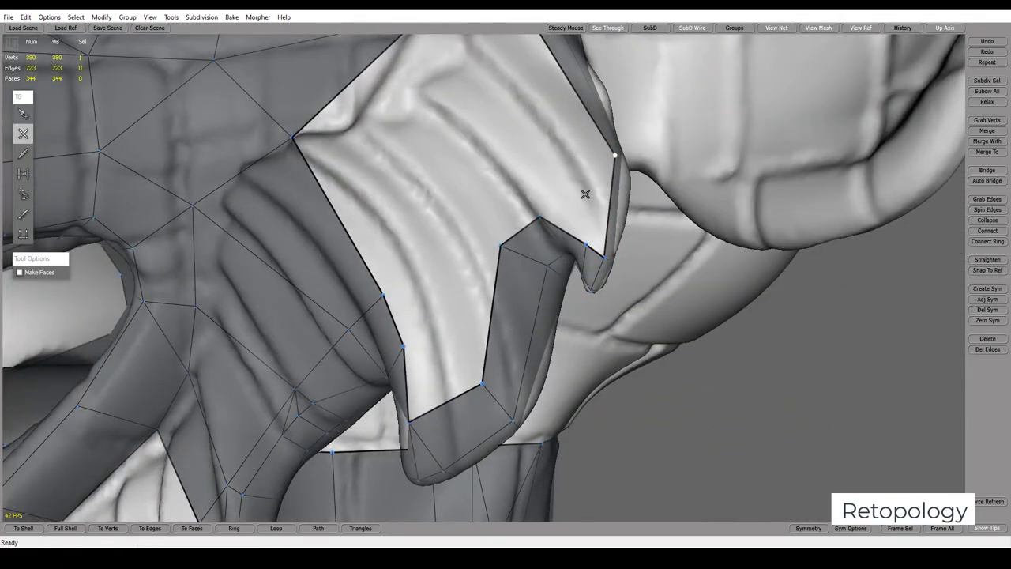
pyautogui.click(573, 169)
pyautogui.hotkey('ctrl', 'z')
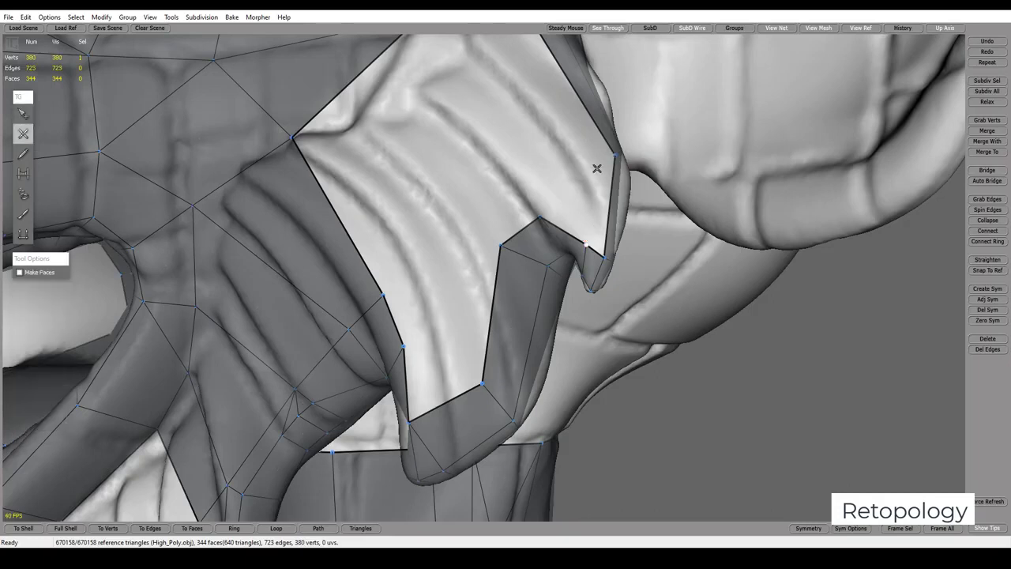
pyautogui.click(577, 158)
pyautogui.moveTo(575, 149)
pyautogui.mouseDown(button='middle')
pyautogui.moveTo(576, 163)
pyautogui.moveTo(541, 158)
pyautogui.mouseUp(button='middle')
pyautogui.click(533, 164)
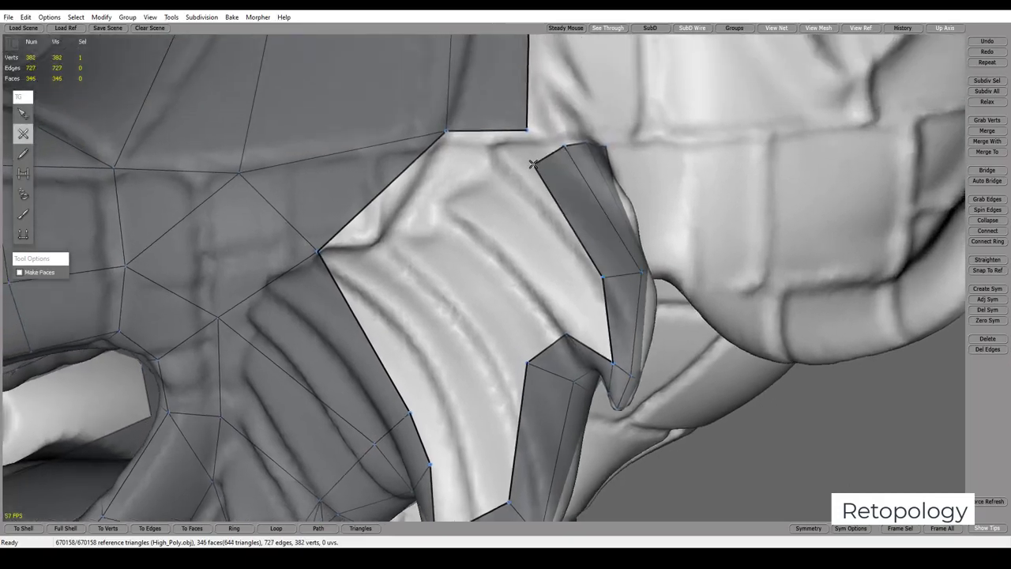
# Fill the uncovered area beside the notch vertex with new faces
pyautogui.click(567, 334)
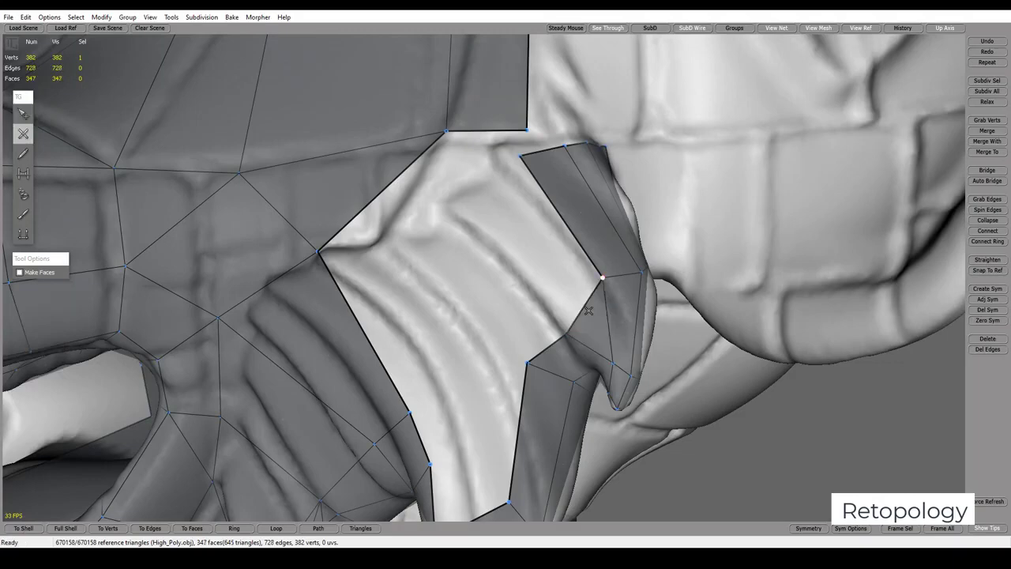
pyautogui.moveTo(567, 334); pyautogui.dragTo(529, 360, button='middle')
pyautogui.click(469, 339)
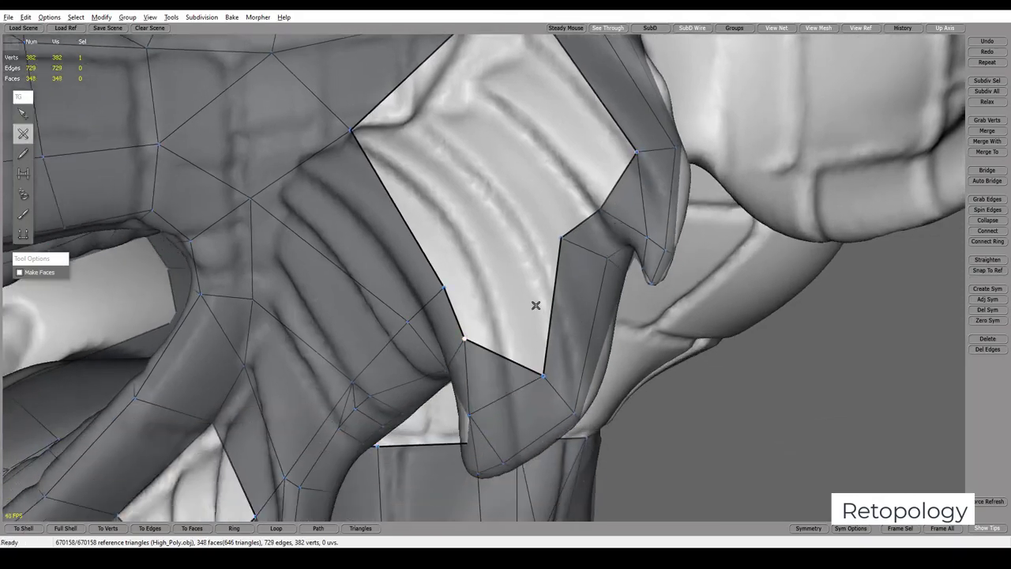
pyautogui.click(554, 241)
pyautogui.moveTo(555, 241); pyautogui.dragTo(553, 259, button='middle')
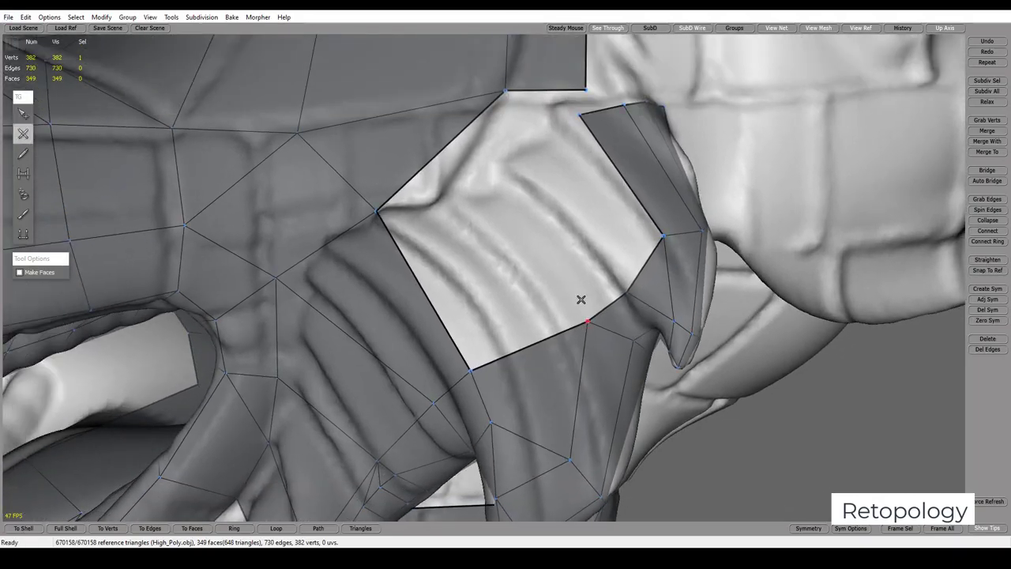
pyautogui.click(440, 153)
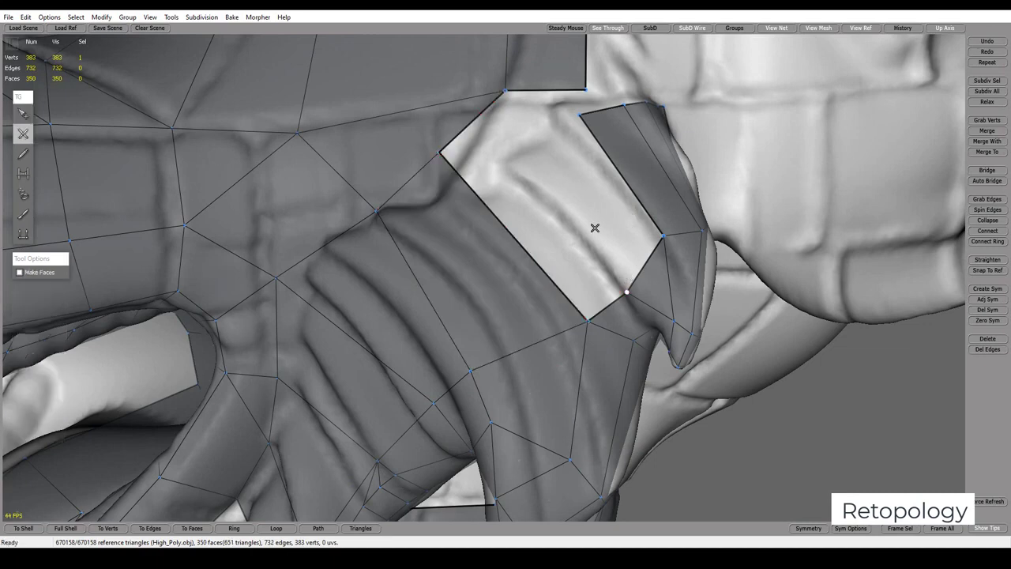
pyautogui.click(476, 120)
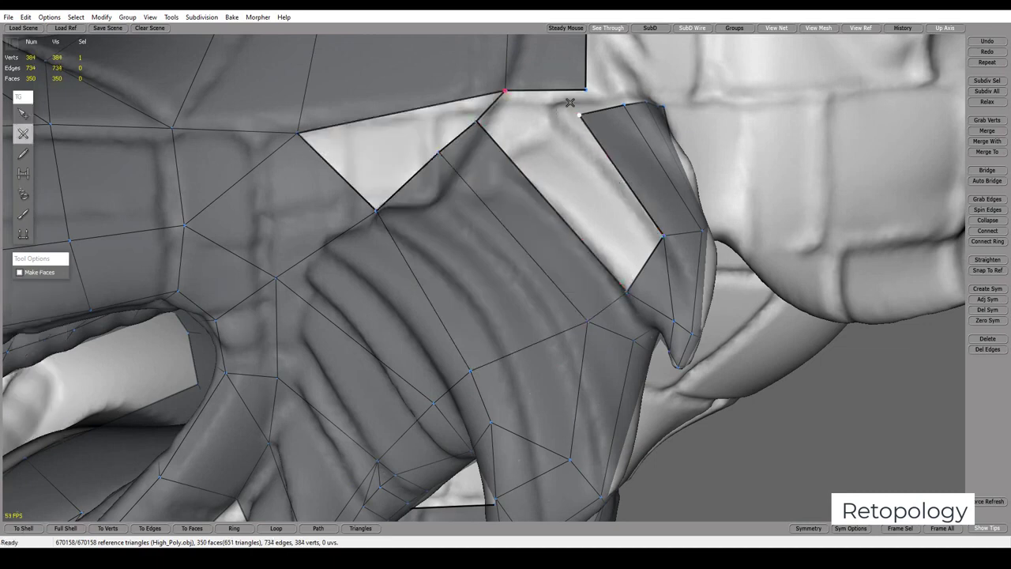
# Weld the loose vertex onto the upper face's corner and extrude a face from the edge
pyautogui.press('s')
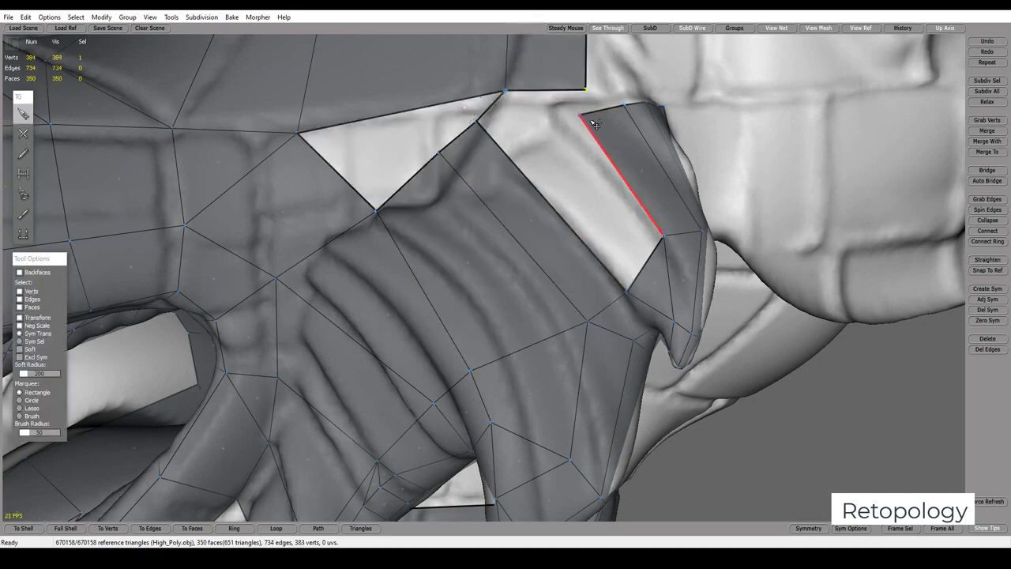
pyautogui.moveTo(582, 114); pyautogui.dragTo(564, 109)
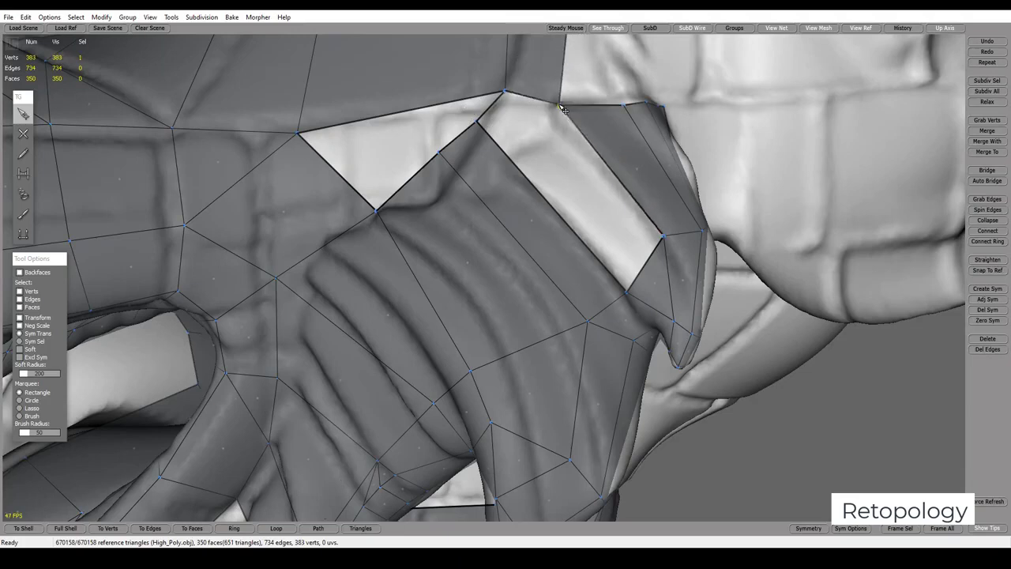
pyautogui.press('e')
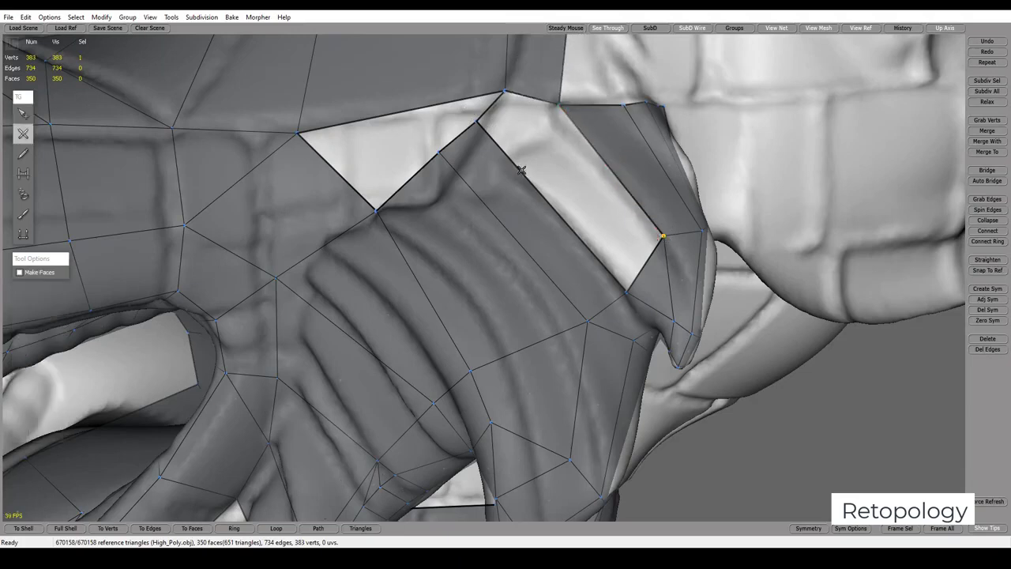
pyautogui.moveTo(506, 156); pyautogui.dragTo(465, 191)
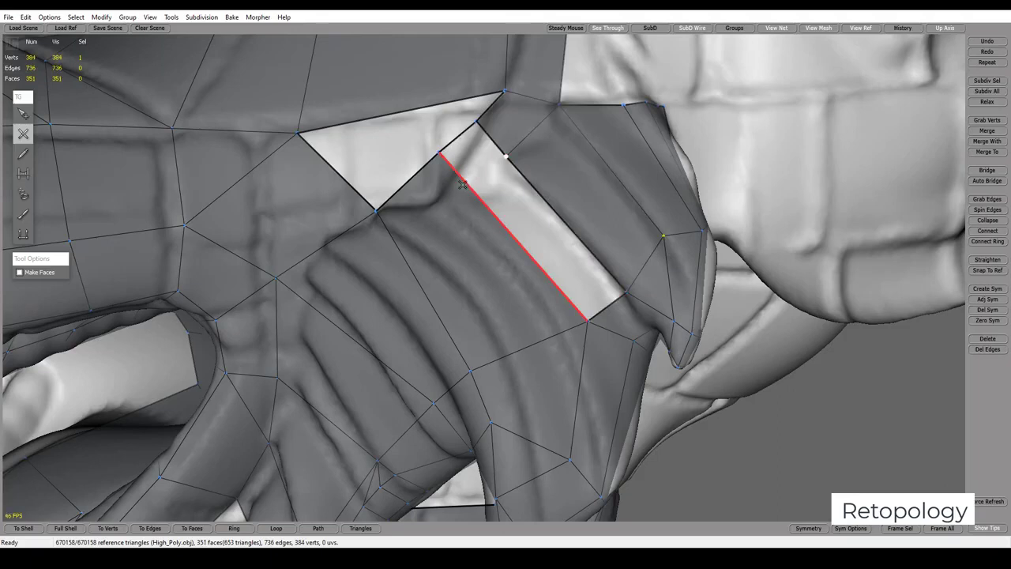
# Extrude faces from the edge toward the neck and fill the hole there
pyautogui.click(463, 184)
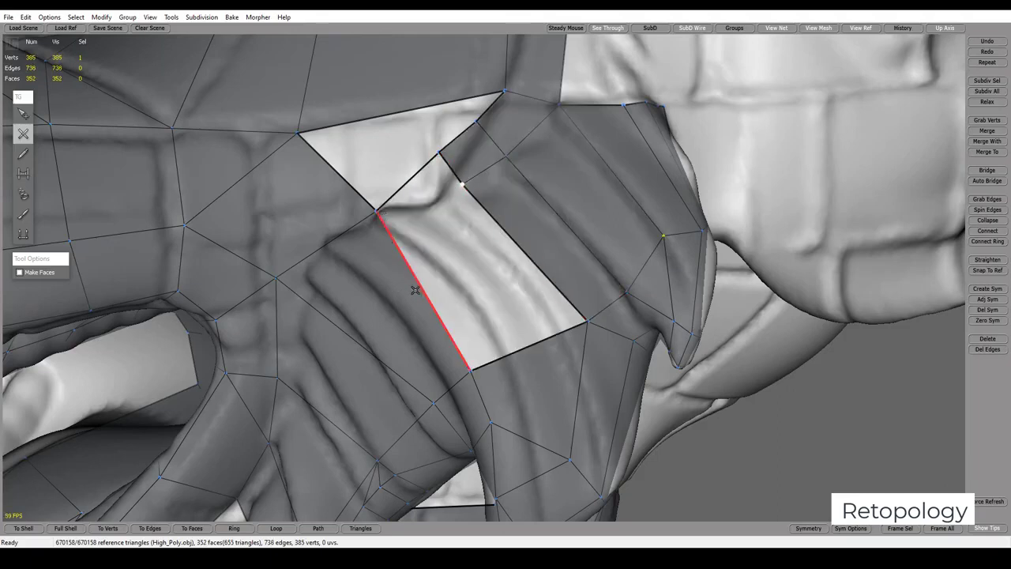
pyautogui.moveTo(415, 290); pyautogui.dragTo(342, 346)
pyautogui.click(326, 344)
pyautogui.click(281, 369)
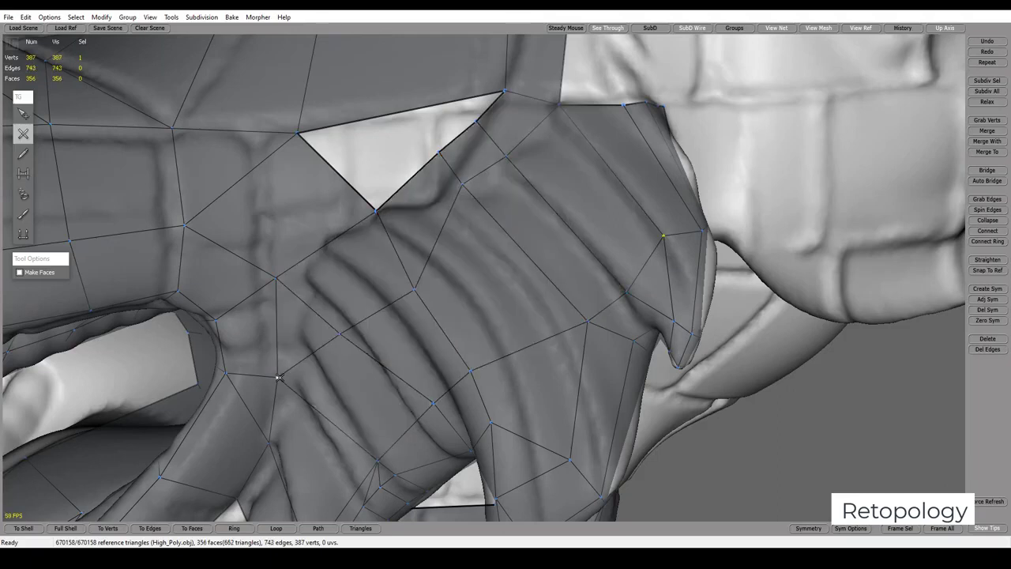
# Reposition three nearby vertices to even out the new faces
pyautogui.press('s')
pyautogui.moveTo(470, 192); pyautogui.dragTo(500, 223)
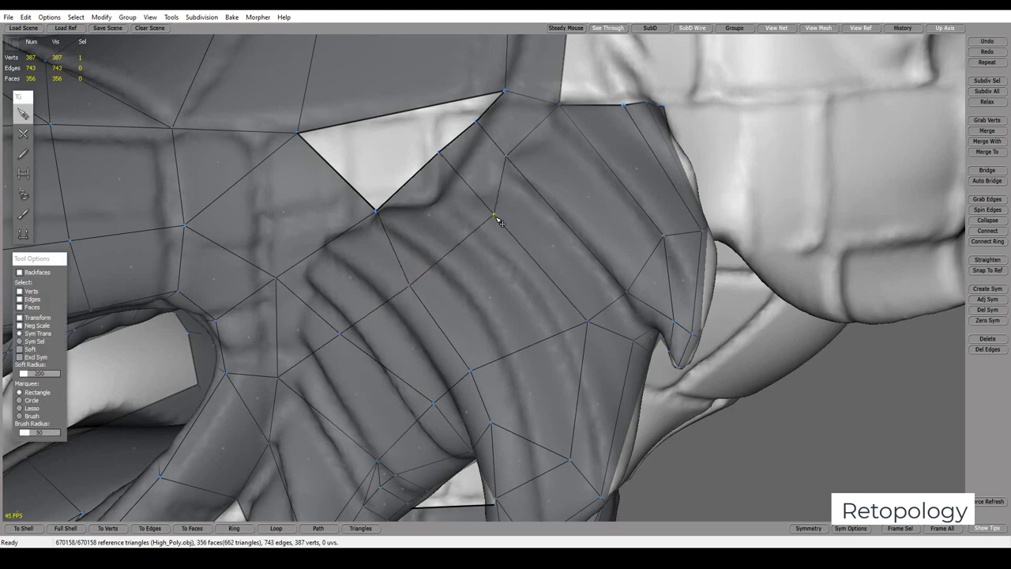
pyautogui.moveTo(541, 184); pyautogui.dragTo(540, 170)
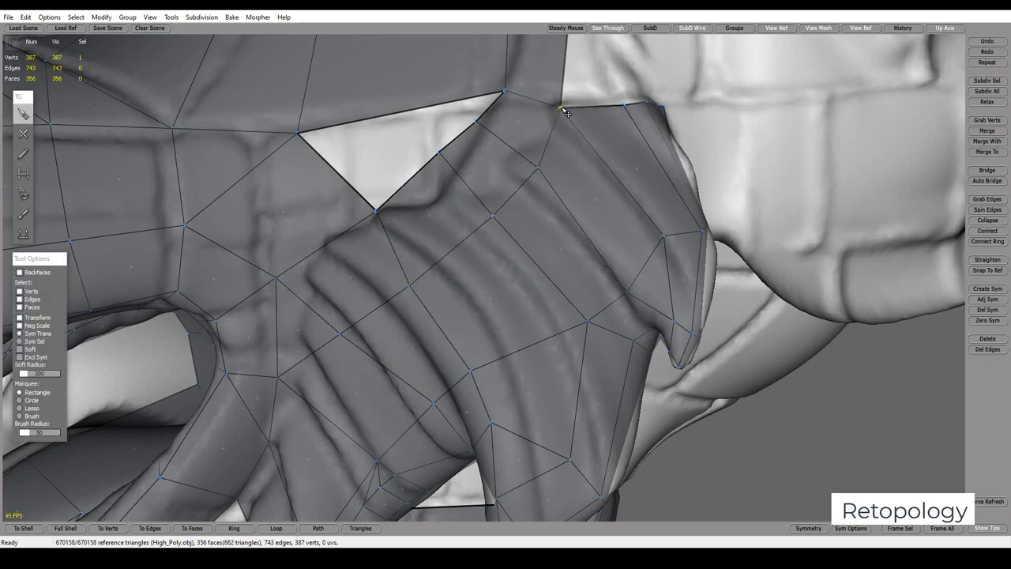
pyautogui.moveTo(559, 104); pyautogui.dragTo(568, 107)
# Close the triangular hole above the hook strip with faces
pyautogui.press('c')
pyautogui.click(330, 132)
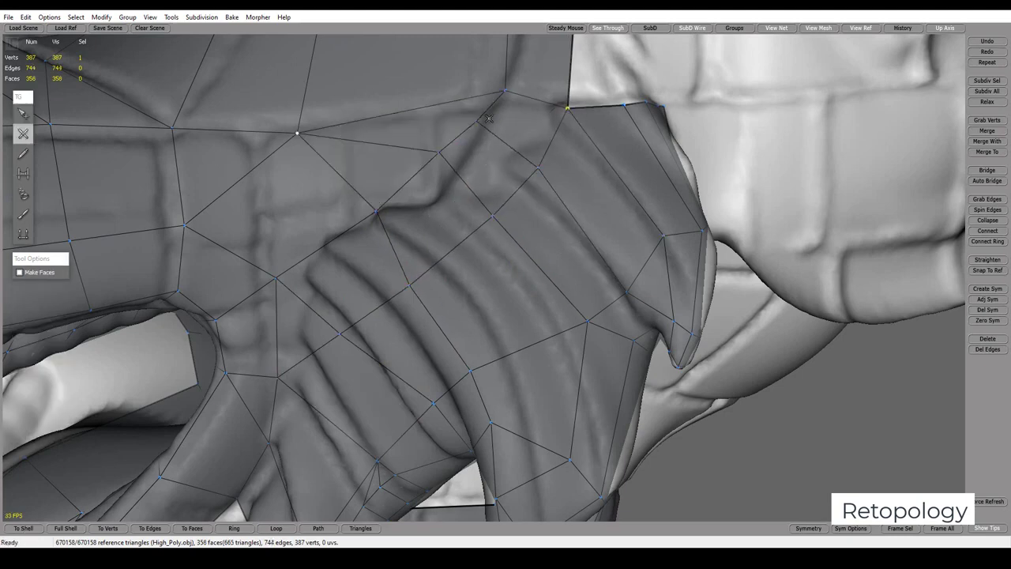
pyautogui.click(304, 134)
pyautogui.moveTo(303, 134)
pyautogui.mouseDown(button='right')
pyautogui.moveTo(556, 195)
pyautogui.moveTo(665, 197)
pyautogui.moveTo(628, 214)
pyautogui.moveTo(515, 211)
pyautogui.moveTo(535, 308)
pyautogui.moveTo(491, 322)
pyautogui.mouseUp(button='right')
# Drag two corner vertices to straighten the edge beside the hook
pyautogui.scroll(3, 540, 316)
pyautogui.press('s')
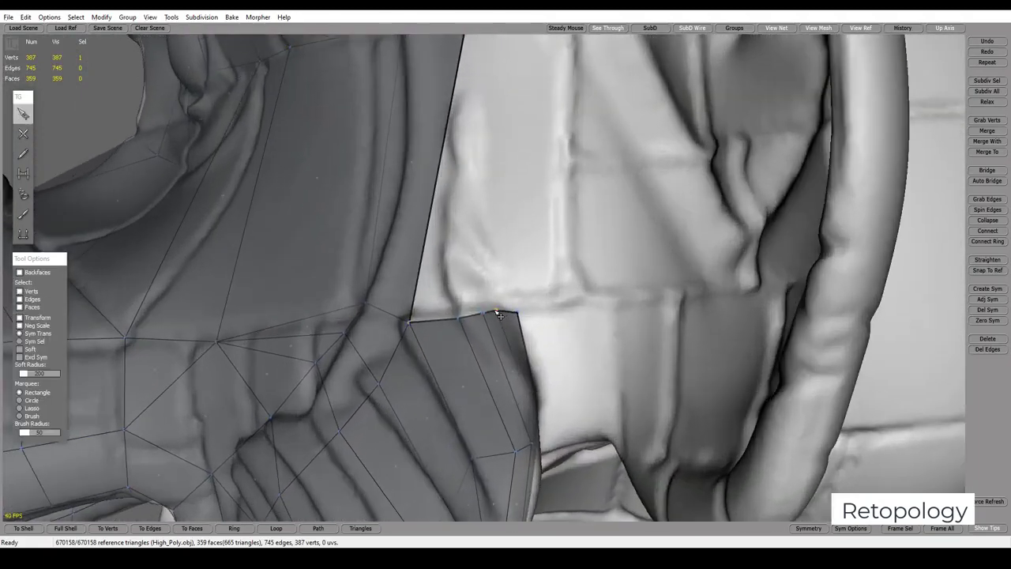
pyautogui.moveTo(524, 316)
pyautogui.mouseDown()
pyautogui.moveTo(569, 304)
pyautogui.moveTo(540, 317)
pyautogui.mouseUp()
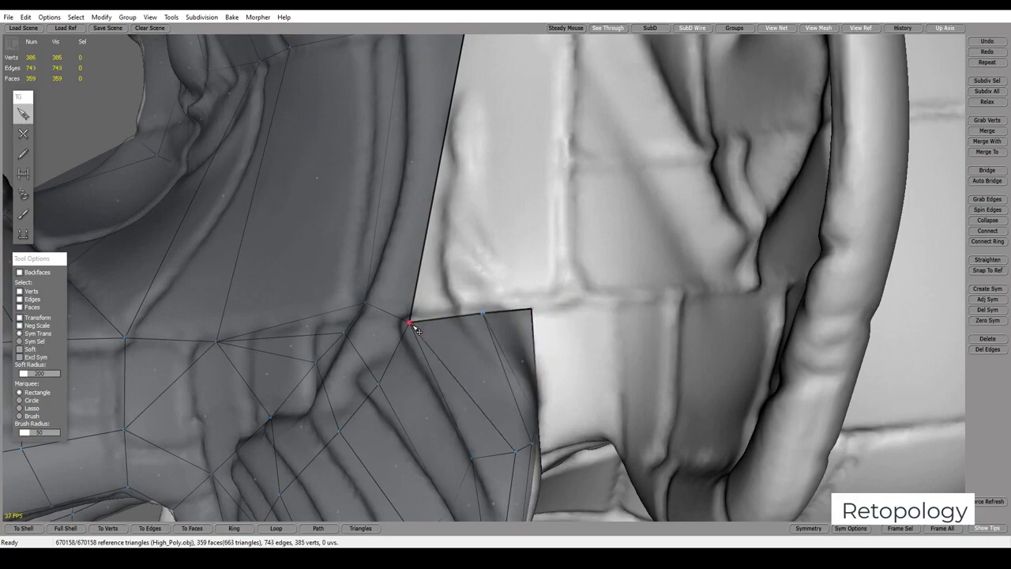
pyautogui.moveTo(415, 326); pyautogui.dragTo(418, 324)
pyautogui.moveTo(469, 326)
pyautogui.mouseDown(button='right')
pyautogui.moveTo(605, 318)
pyautogui.moveTo(539, 334)
pyautogui.moveTo(676, 328)
pyautogui.moveTo(562, 332)
pyautogui.moveTo(578, 320)
pyautogui.moveTo(490, 287)
pyautogui.moveTo(525, 288)
pyautogui.mouseUp(button='right')
# Orbit round to the ear and fill the small hole beside it
pyautogui.press('w')
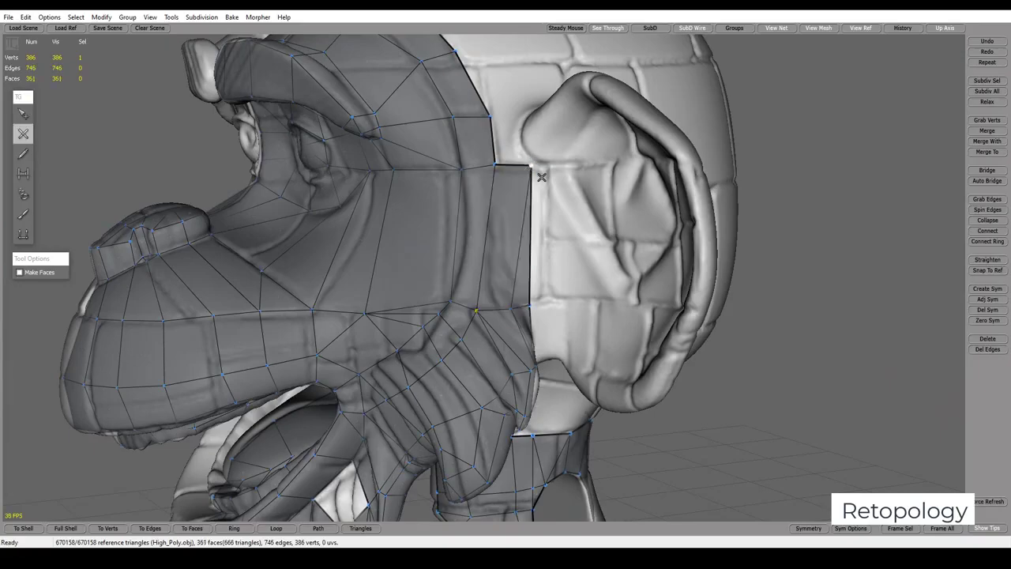
pyautogui.moveTo(542, 177)
pyautogui.mouseDown(button='right')
pyautogui.moveTo(592, 210)
pyautogui.moveTo(747, 190)
pyautogui.moveTo(442, 210)
pyautogui.moveTo(474, 237)
pyautogui.moveTo(485, 224)
pyautogui.mouseUp(button='right')
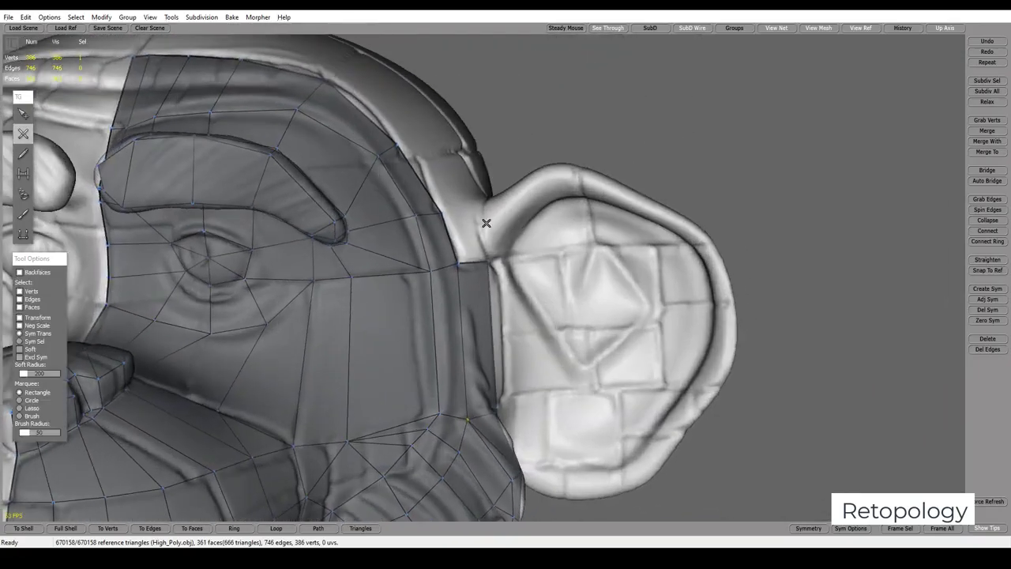
pyautogui.moveTo(535, 267)
pyautogui.mouseDown(button='right')
pyautogui.moveTo(632, 316)
pyautogui.moveTo(672, 300)
pyautogui.moveTo(698, 311)
pyautogui.moveTo(641, 301)
pyautogui.moveTo(582, 341)
pyautogui.moveTo(445, 279)
pyautogui.moveTo(603, 279)
pyautogui.moveTo(525, 293)
pyautogui.moveTo(197, 211)
pyautogui.moveTo(135, 210)
pyautogui.moveTo(128, 155)
pyautogui.mouseUp(button='right')
pyautogui.click(634, 316)
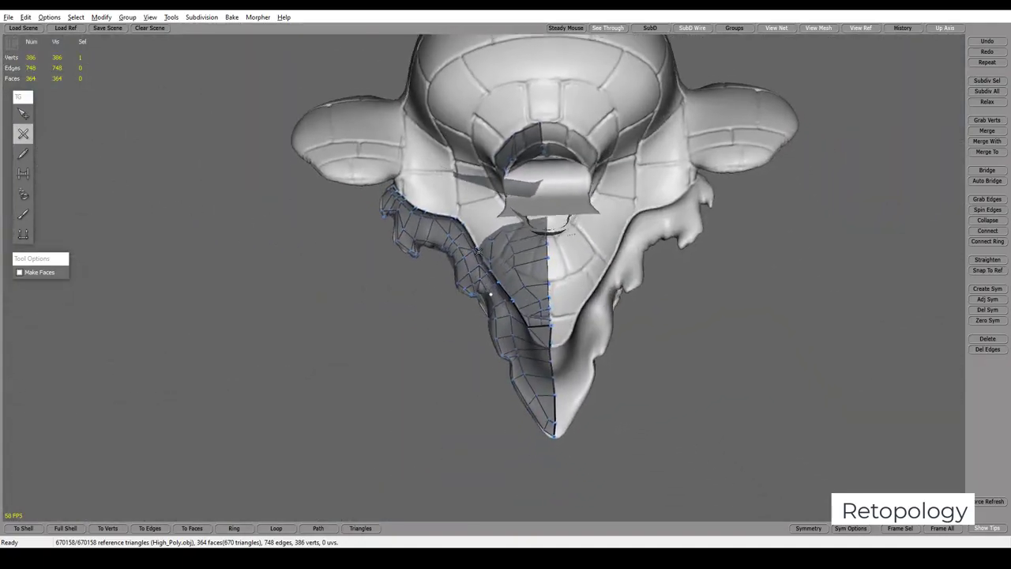
# Place a new vertex above the chin faces and move it up toward the mouth
pyautogui.moveTo(490, 294)
pyautogui.mouseDown(button='right')
pyautogui.moveTo(590, 292)
pyautogui.moveTo(538, 304)
pyautogui.mouseUp(button='right')
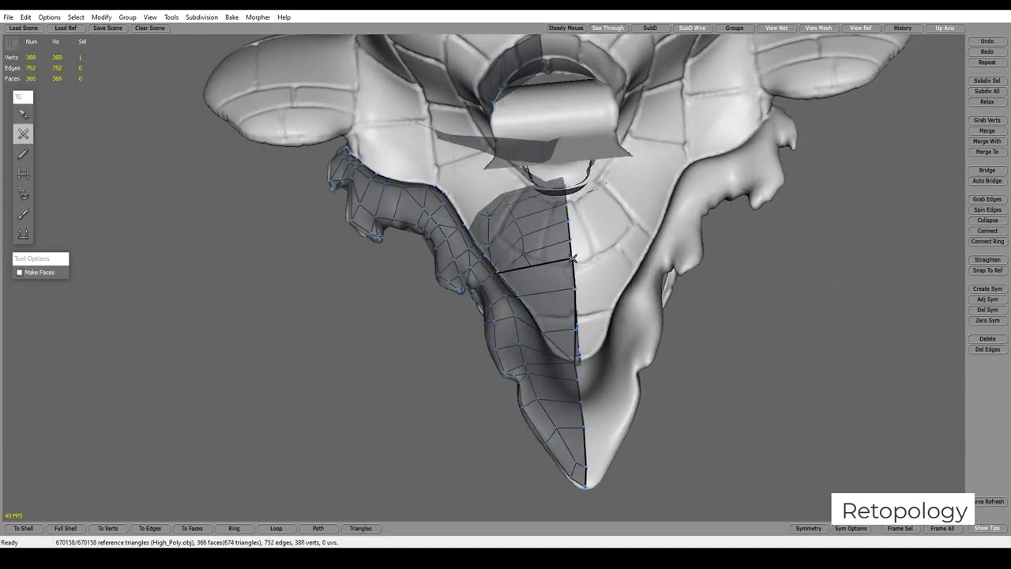
pyautogui.moveTo(574, 258)
pyautogui.mouseDown(button='right')
pyautogui.moveTo(576, 244)
pyautogui.moveTo(491, 237)
pyautogui.mouseUp(button='right')
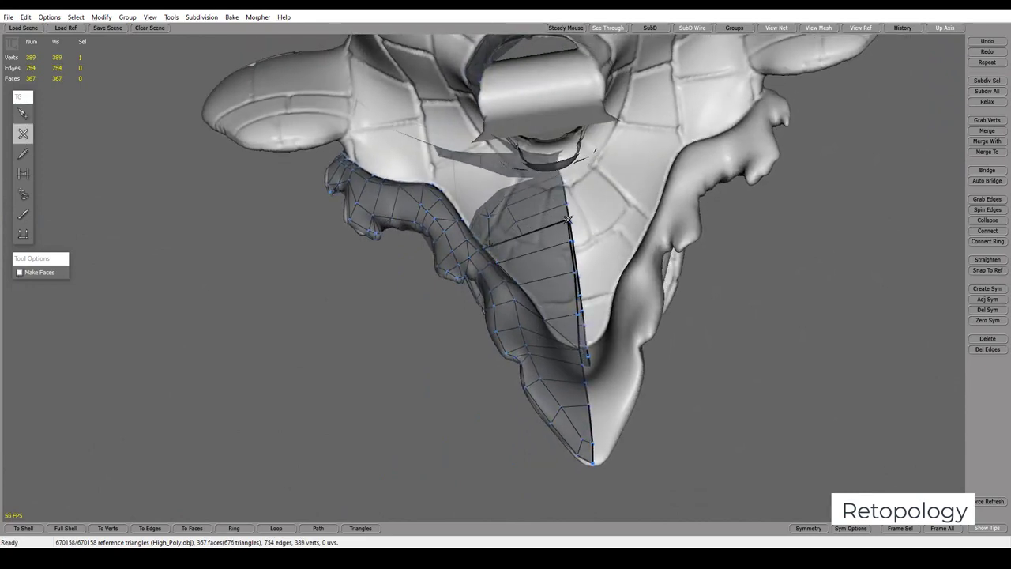
pyautogui.moveTo(567, 219); pyautogui.dragTo(514, 233, button='right')
pyautogui.scroll(2, 515, 233)
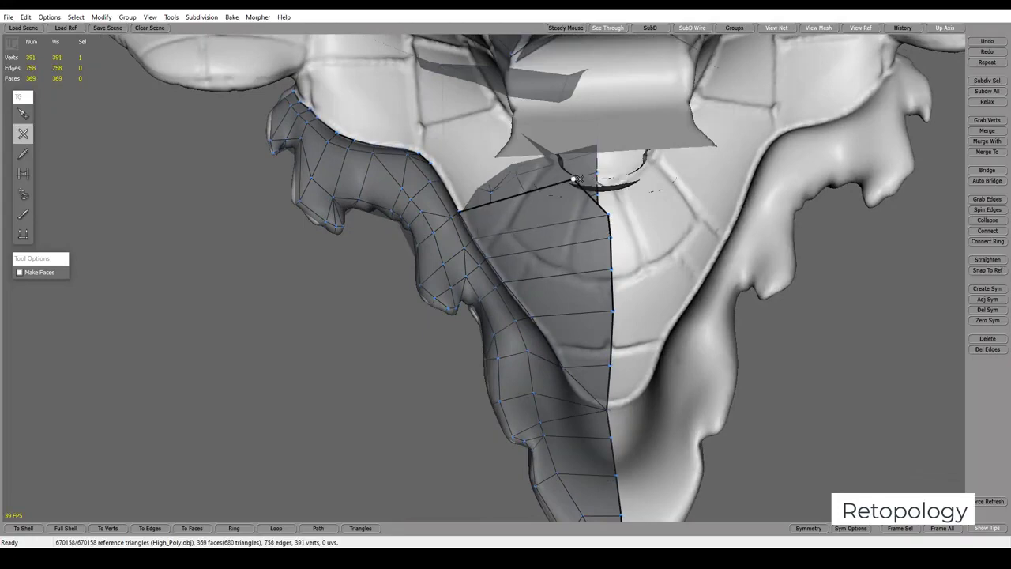
pyautogui.moveTo(615, 205)
pyautogui.mouseDown(button='right')
pyautogui.moveTo(614, 146)
pyautogui.moveTo(614, 182)
pyautogui.moveTo(474, 194)
pyautogui.mouseUp(button='right')
pyautogui.click(455, 199)
pyautogui.moveTo(481, 190); pyautogui.dragTo(606, 150)
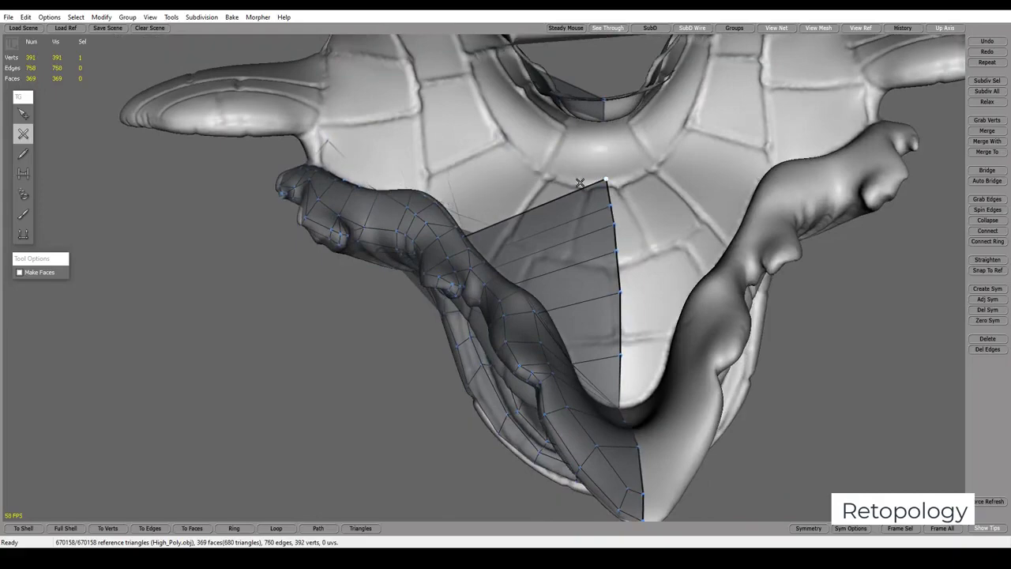
# Complete a face at the chin's centre seam and pull the top seam vertex down
pyautogui.moveTo(579, 183); pyautogui.dragTo(439, 206, button='right')
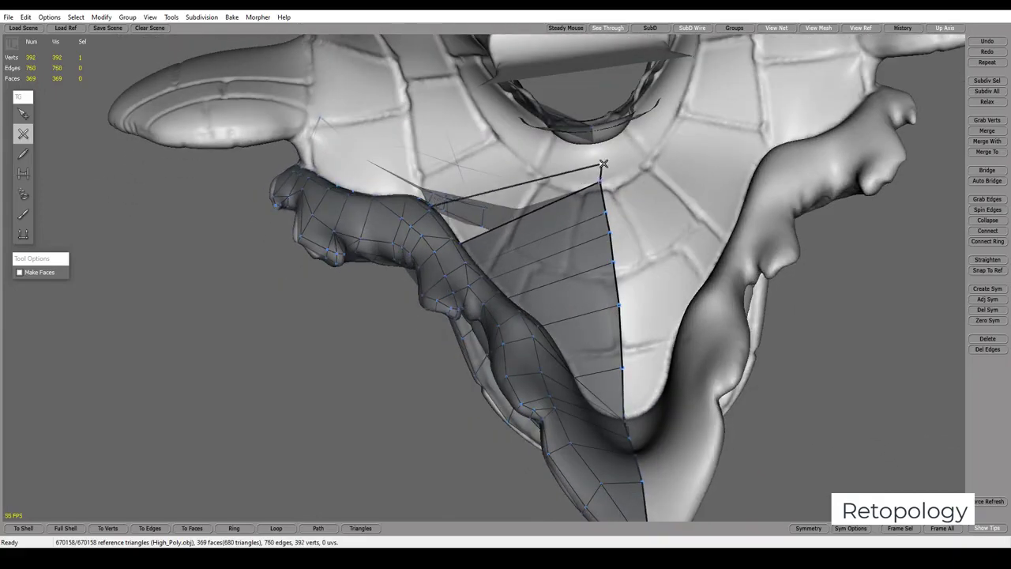
pyautogui.moveTo(603, 164); pyautogui.dragTo(457, 240, button='right')
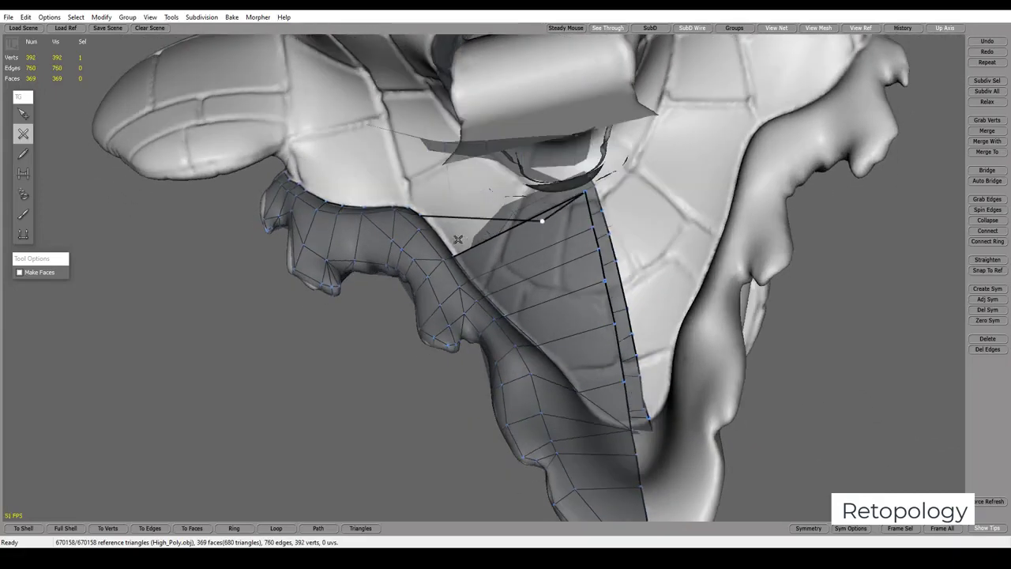
pyautogui.click(476, 215)
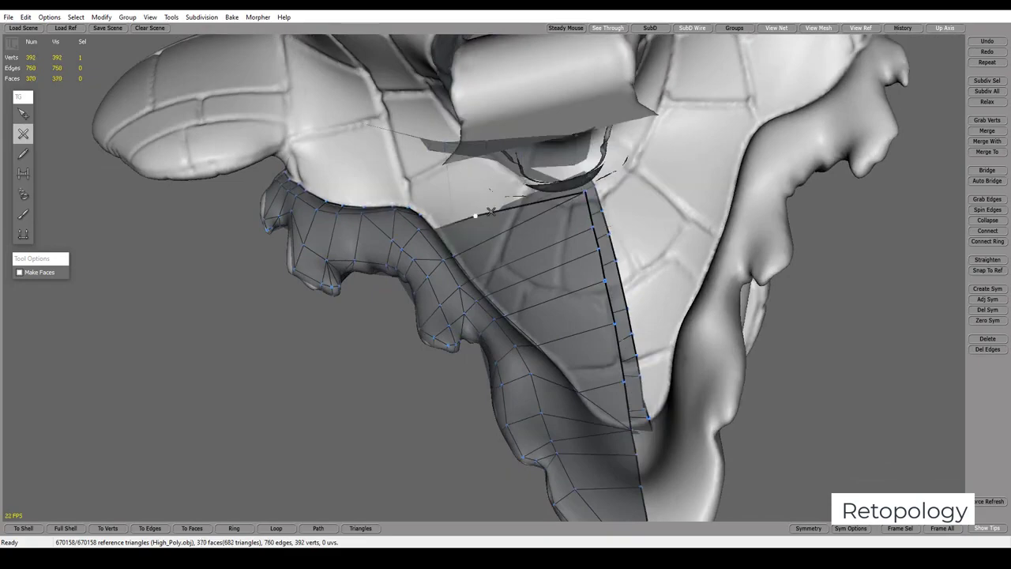
pyautogui.moveTo(583, 181); pyautogui.dragTo(605, 160, button='right')
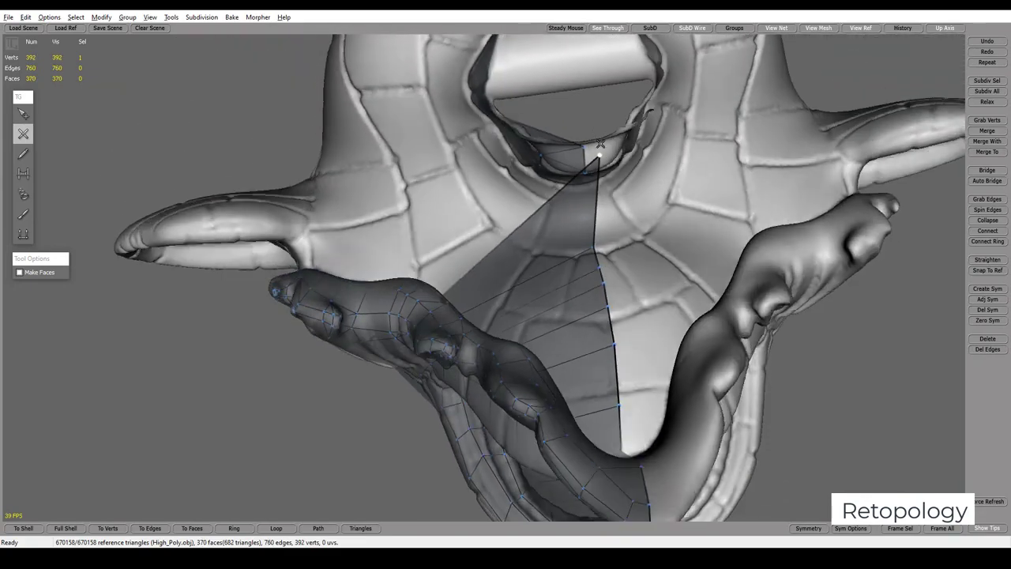
pyautogui.press('q')
pyautogui.moveTo(603, 159); pyautogui.dragTo(591, 228)
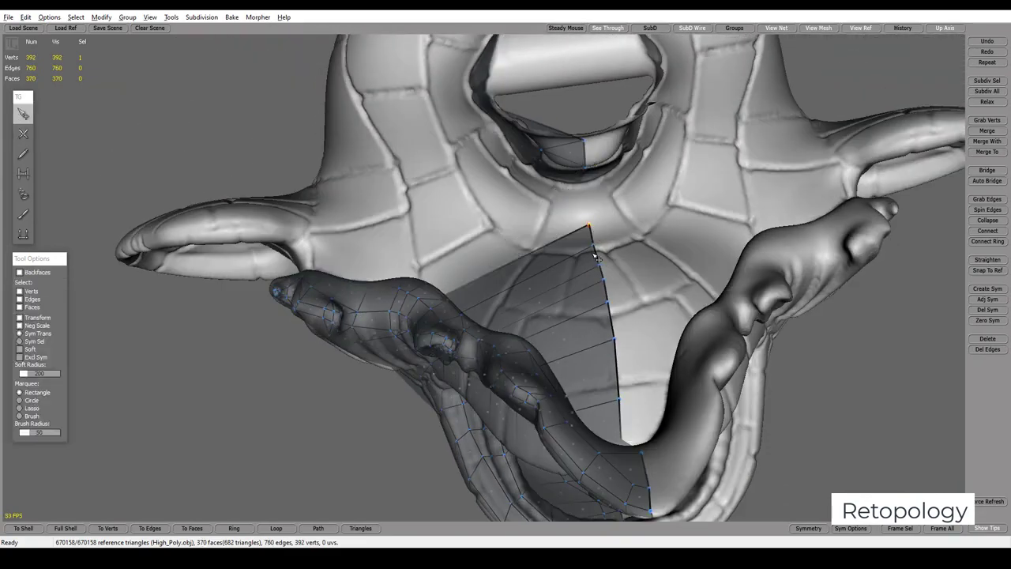
# Select the chin's centre-seam edges and snap them to the symmetry plane with Zero Sym
pyautogui.moveTo(596, 259); pyautogui.dragTo(593, 261, button='right')
pyautogui.moveTo(600, 294); pyautogui.dragTo(612, 324)
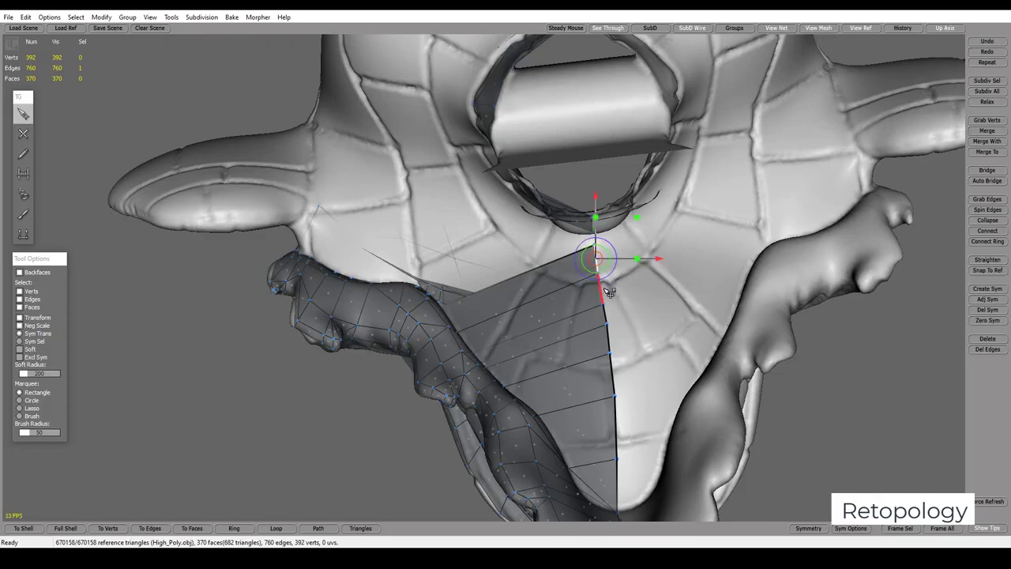
pyautogui.click(611, 317)
pyautogui.click(614, 342)
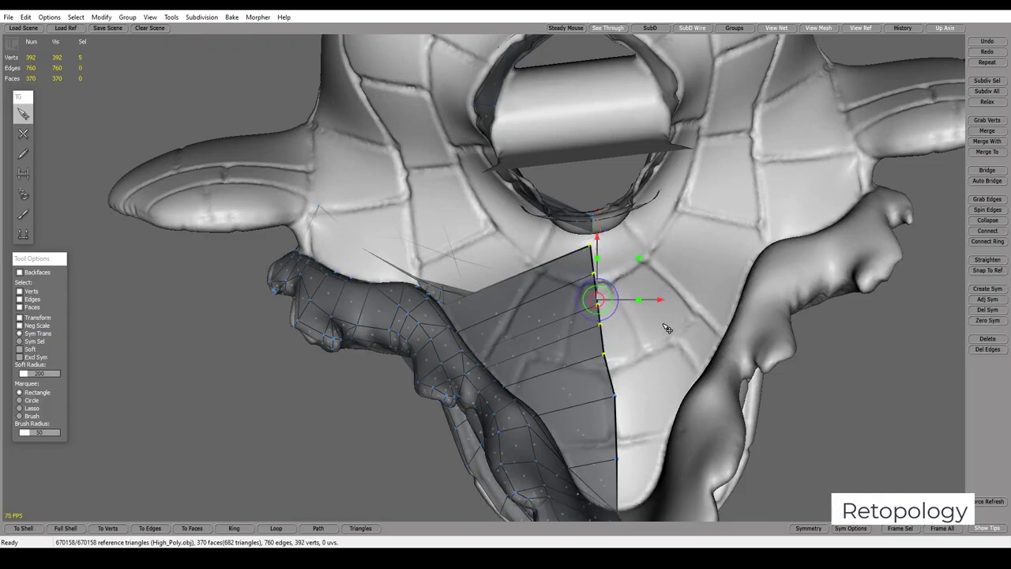
pyautogui.moveTo(663, 331); pyautogui.dragTo(600, 371, button='middle')
pyautogui.click(593, 373)
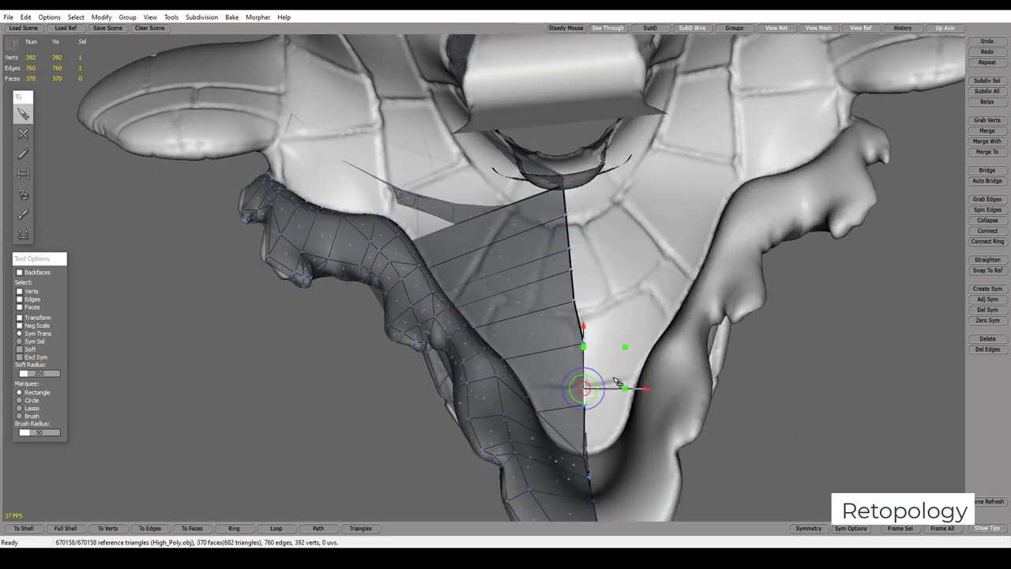
pyautogui.click(599, 428)
pyautogui.moveTo(590, 424); pyautogui.dragTo(598, 397, button='middle')
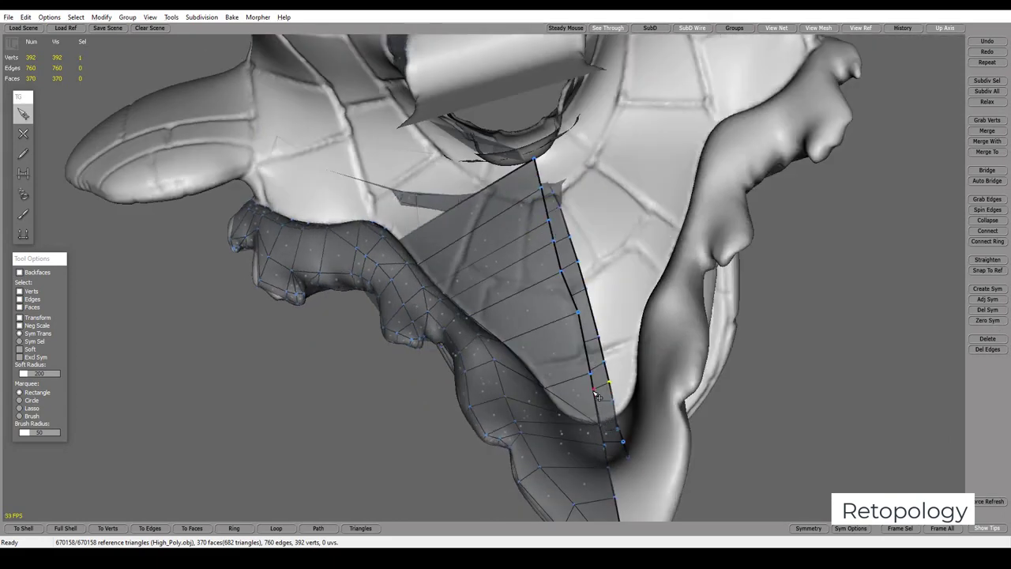
pyautogui.keyDown('shift'); pyautogui.click(587, 335); pyautogui.keyUp('shift')
pyautogui.click(988, 320)
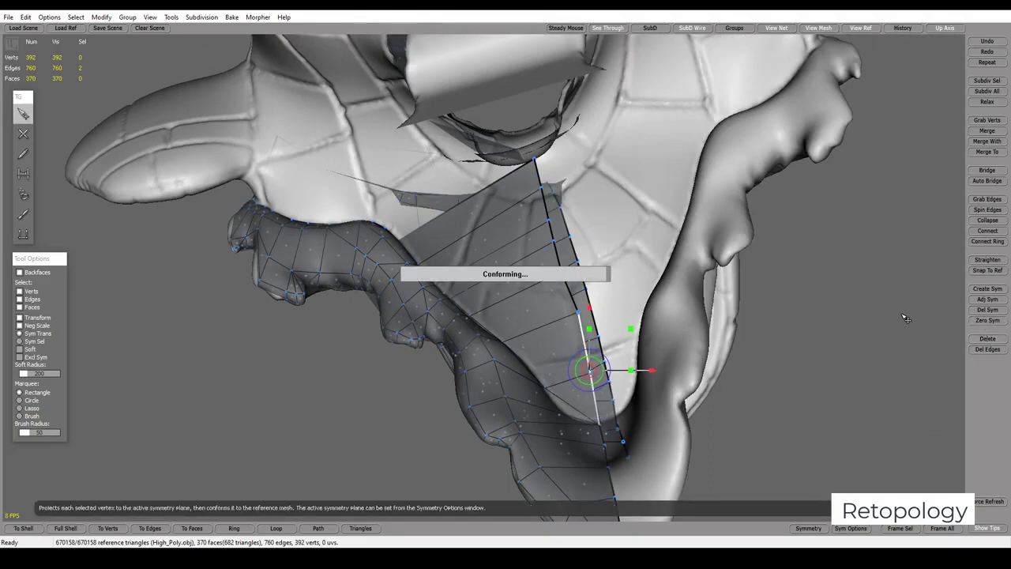
# Lower the seam's top vertex so it fits the surface
pyautogui.moveTo(906, 319); pyautogui.dragTo(756, 282, button='middle')
pyautogui.scroll(3, 589, 387)
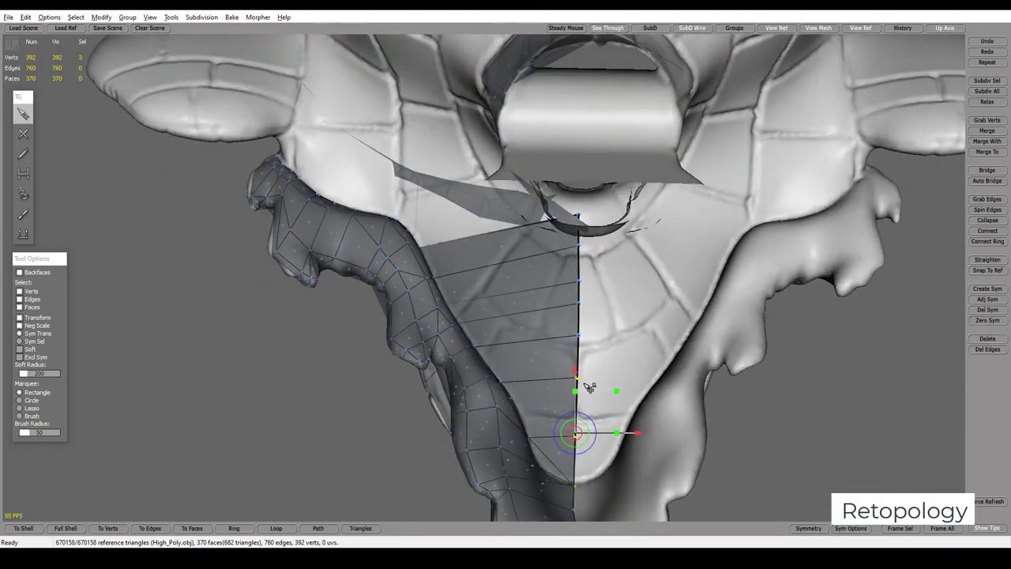
pyautogui.moveTo(610, 300); pyautogui.dragTo(611, 371, button='middle')
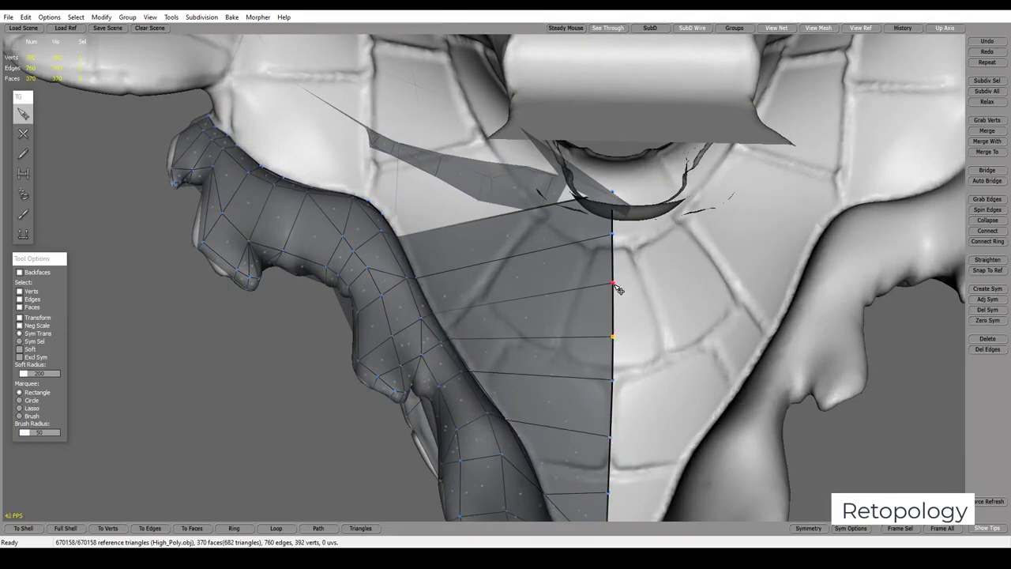
pyautogui.moveTo(616, 242); pyautogui.dragTo(617, 263)
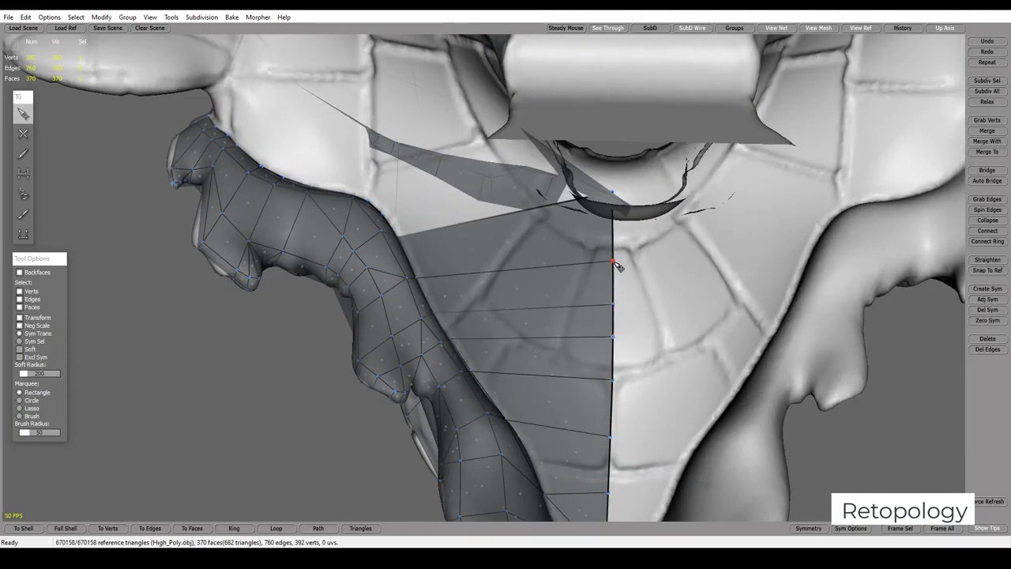
pyautogui.scroll(-3, 620, 268)
pyautogui.moveTo(613, 198); pyautogui.dragTo(613, 184)
pyautogui.moveTo(613, 183); pyautogui.dragTo(577, 281, button='middle')
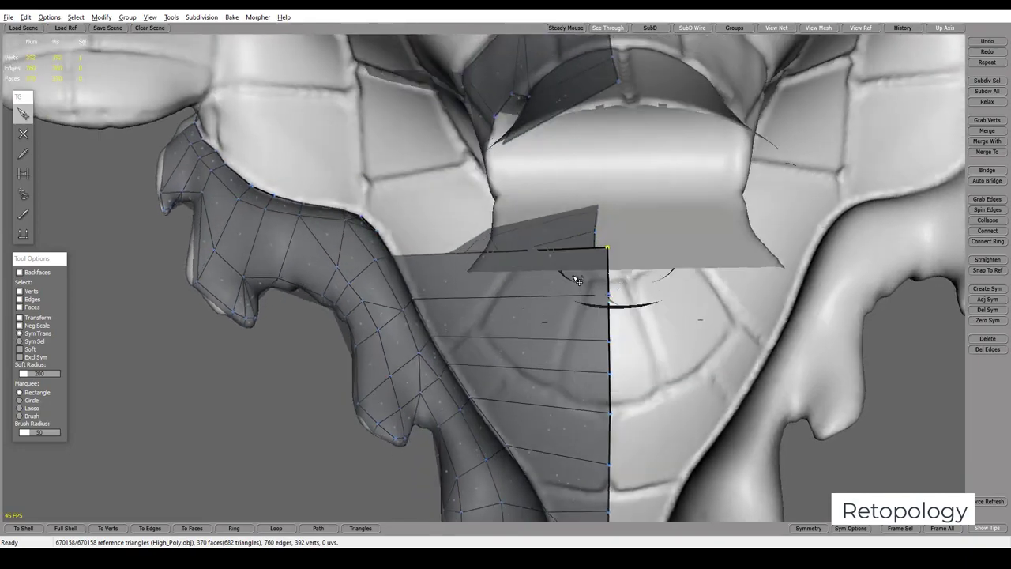
pyautogui.scroll(-2, 578, 280)
# Cut a vertical edge line down through the chin's long faces
pyautogui.press('e')
pyautogui.moveTo(425, 226)
pyautogui.mouseDown(button='middle')
pyautogui.moveTo(471, 205)
pyautogui.moveTo(538, 258)
pyautogui.moveTo(519, 246)
pyautogui.mouseUp(button='middle')
pyautogui.click(519, 246)
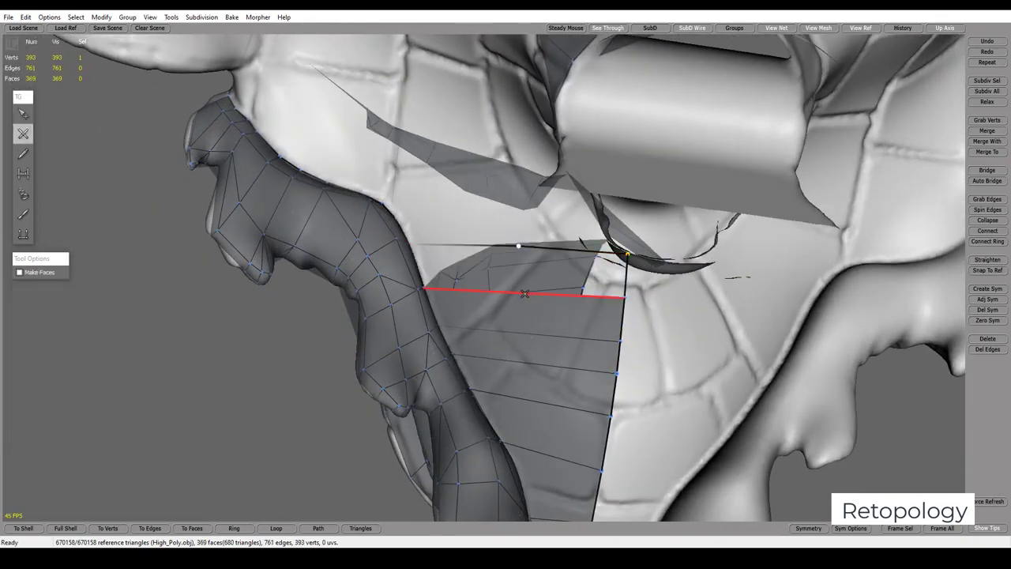
pyautogui.click(519, 291)
pyautogui.click(523, 330)
pyautogui.click(530, 360)
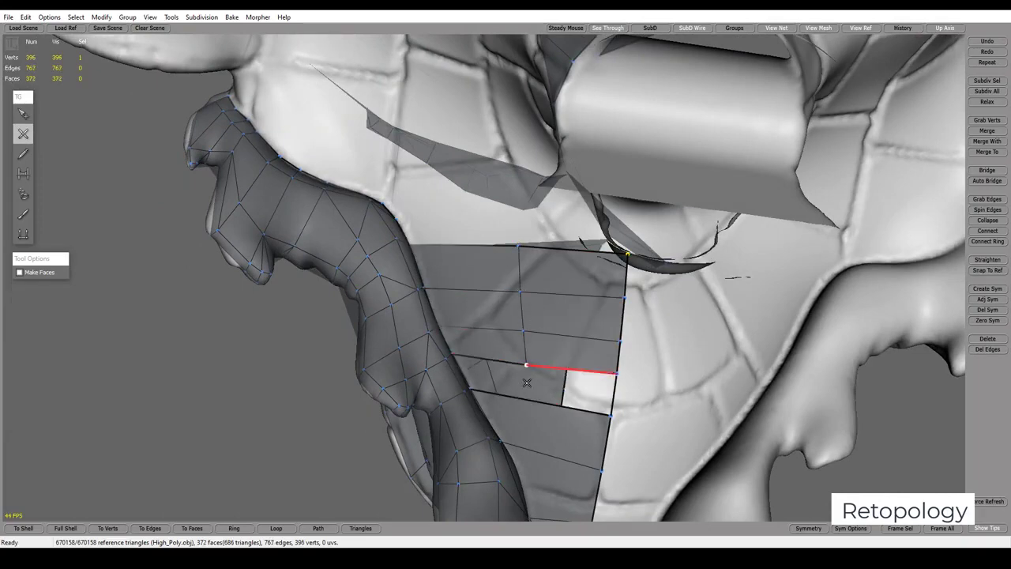
pyautogui.click(538, 400)
# Split the lowest seam face and fill the open gap at the chin's bottom
pyautogui.moveTo(569, 395); pyautogui.dragTo(557, 357, button='middle')
pyautogui.click(503, 315)
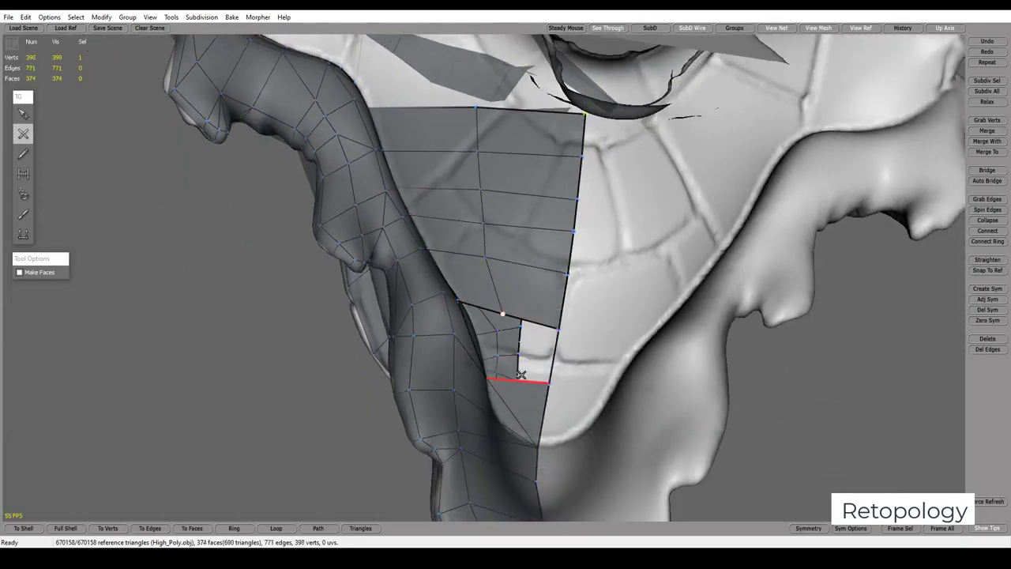
pyautogui.click(521, 377)
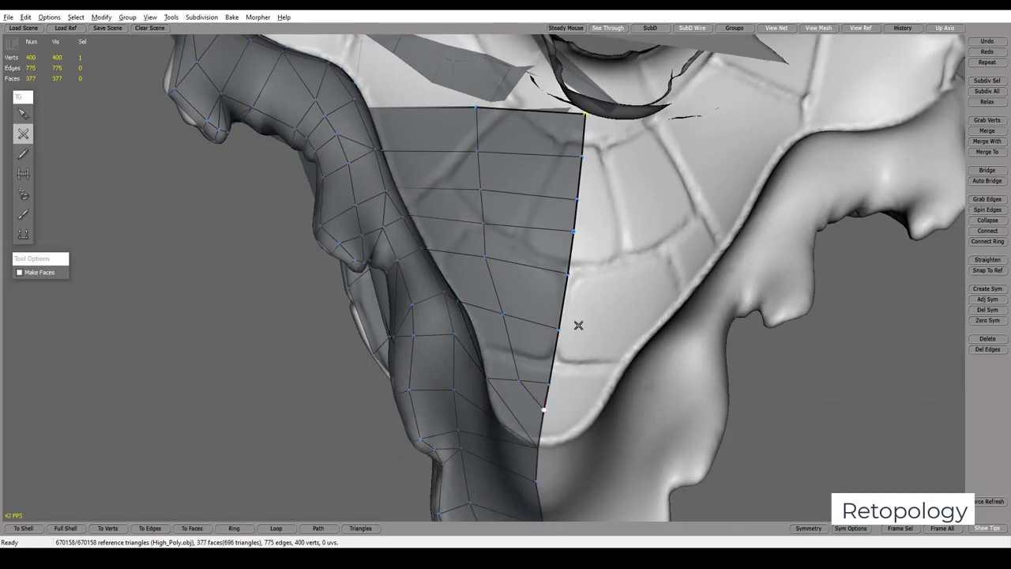
pyautogui.moveTo(578, 324)
pyautogui.mouseDown(button='middle')
pyautogui.moveTo(443, 229)
pyautogui.moveTo(519, 199)
pyautogui.mouseUp(button='middle')
pyautogui.press('q')
pyautogui.press('w')
# Add faces at the top of the chin and fill the next gap
pyautogui.click(504, 156)
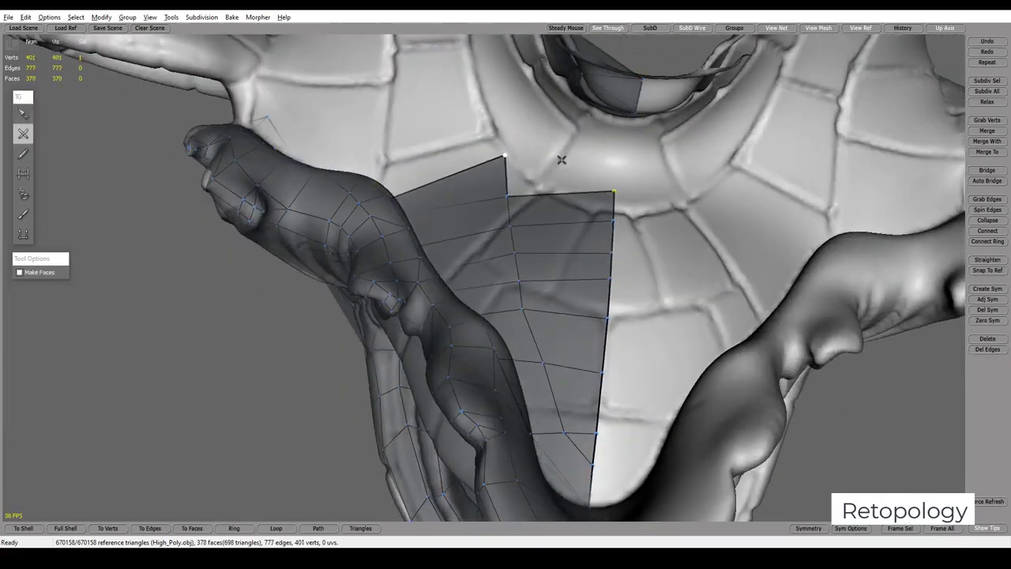
pyautogui.moveTo(561, 160); pyautogui.dragTo(573, 174, button='middle')
pyautogui.moveTo(611, 278); pyautogui.dragTo(614, 305, button='middle')
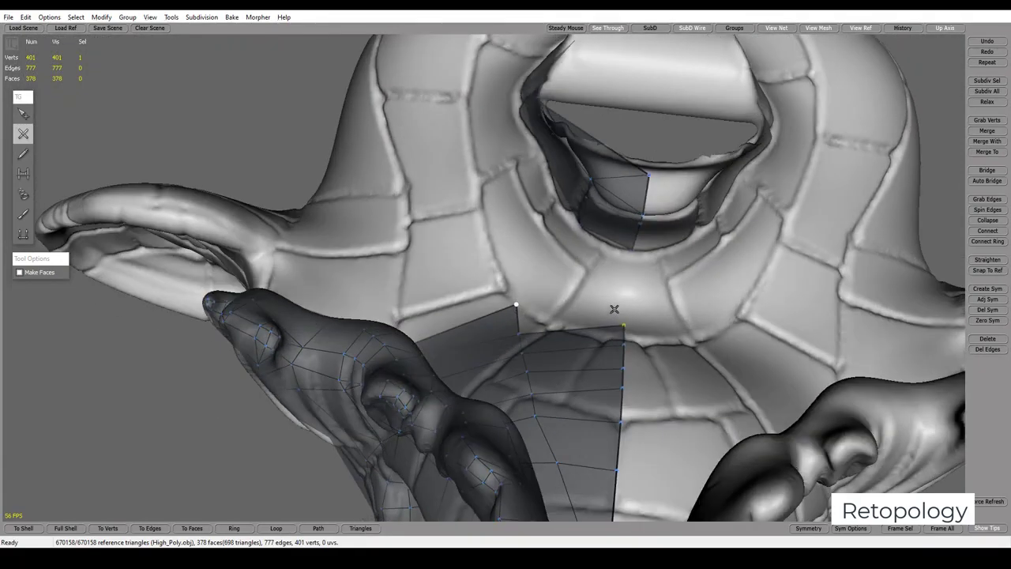
pyautogui.click(628, 288)
pyautogui.moveTo(632, 258)
pyautogui.mouseDown(button='middle')
pyautogui.moveTo(614, 300)
pyautogui.moveTo(559, 369)
pyautogui.moveTo(569, 388)
pyautogui.moveTo(670, 424)
pyautogui.moveTo(646, 402)
pyautogui.moveTo(663, 387)
pyautogui.mouseUp(button='middle')
pyautogui.click(579, 282)
# Add a row of five faces along the neck band above the boundary edge
pyautogui.press('q')
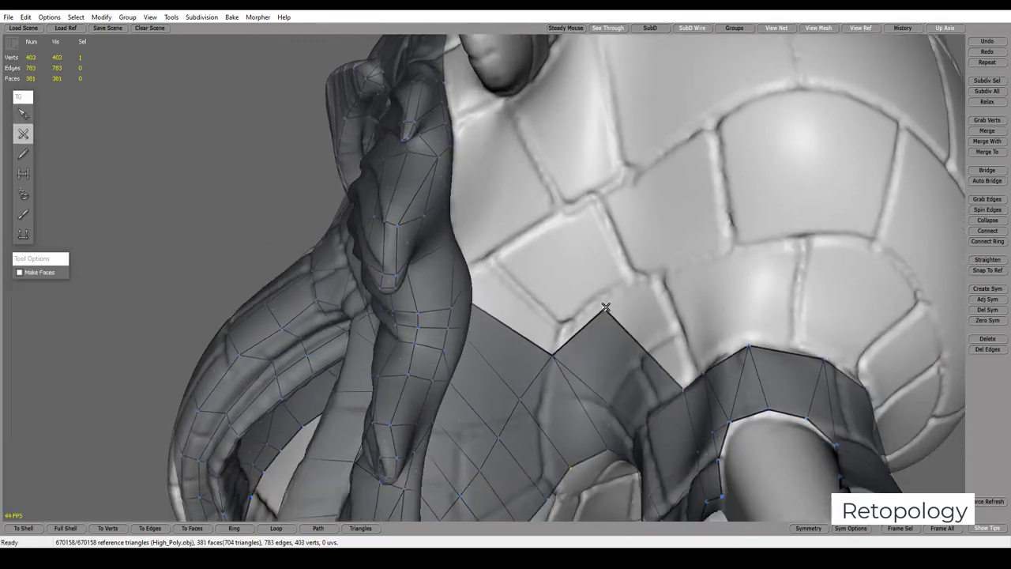
pyautogui.click(610, 300)
pyautogui.click(667, 271)
pyautogui.click(744, 252)
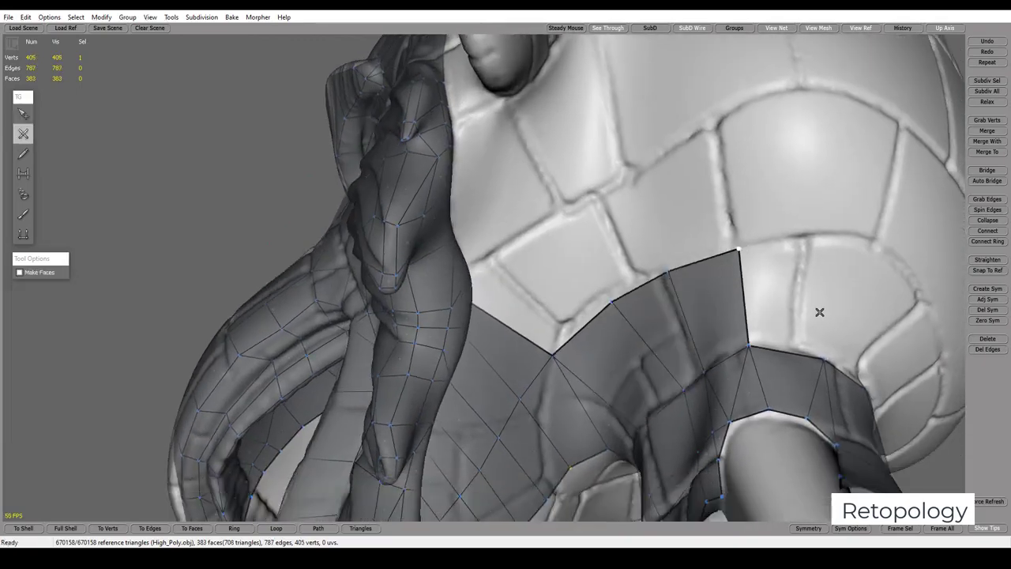
pyautogui.click(835, 237)
pyautogui.moveTo(868, 289)
pyautogui.mouseDown(button='middle')
pyautogui.moveTo(778, 301)
pyautogui.moveTo(632, 198)
pyautogui.moveTo(666, 299)
pyautogui.moveTo(585, 402)
pyautogui.mouseUp(button='middle')
pyautogui.click(620, 191)
pyautogui.press('q')
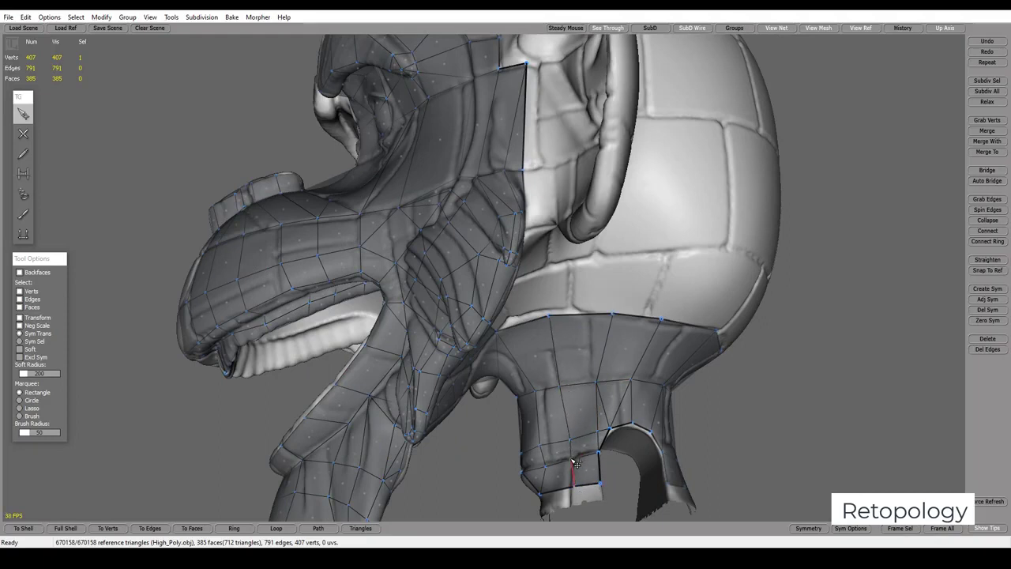
# Fill two face gaps beside the neck
pyautogui.moveTo(576, 464)
pyautogui.mouseDown(button='middle')
pyautogui.moveTo(534, 248)
pyautogui.moveTo(403, 302)
pyautogui.moveTo(400, 276)
pyautogui.mouseUp(button='middle')
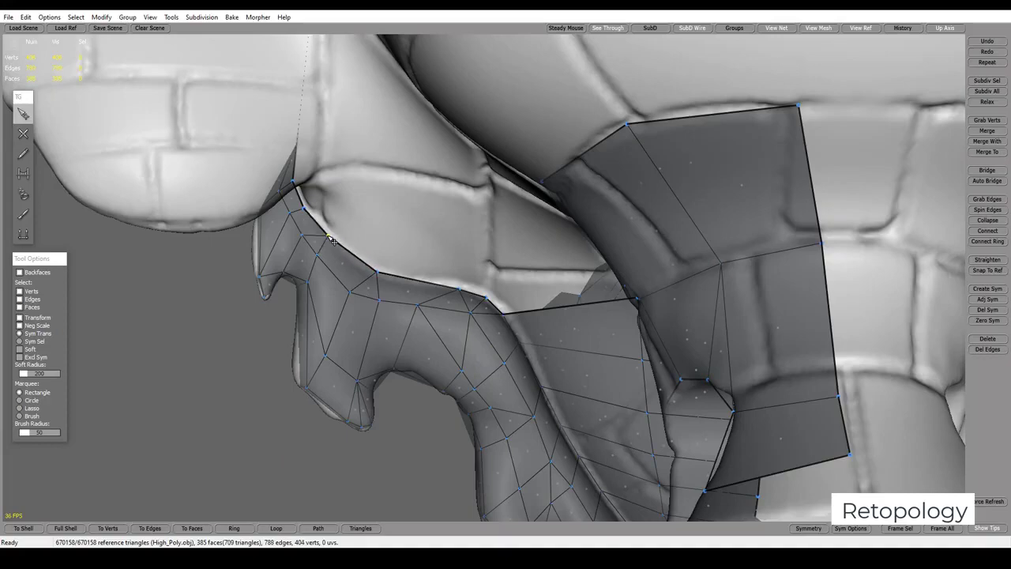
pyautogui.moveTo(357, 235); pyautogui.dragTo(397, 192, button='middle')
pyautogui.press('f')
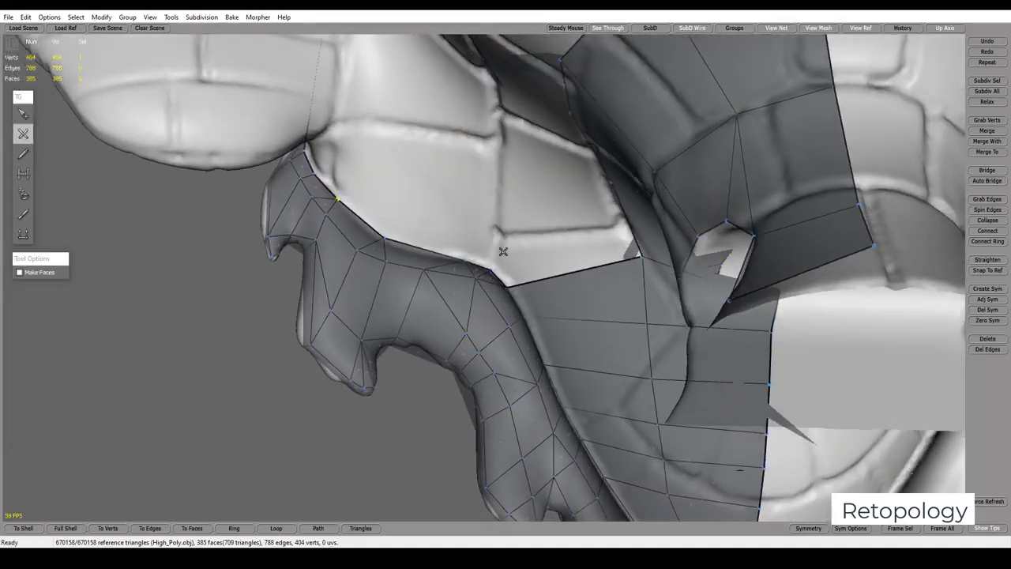
pyautogui.moveTo(549, 243); pyautogui.dragTo(595, 196, button='middle')
pyautogui.click(568, 225)
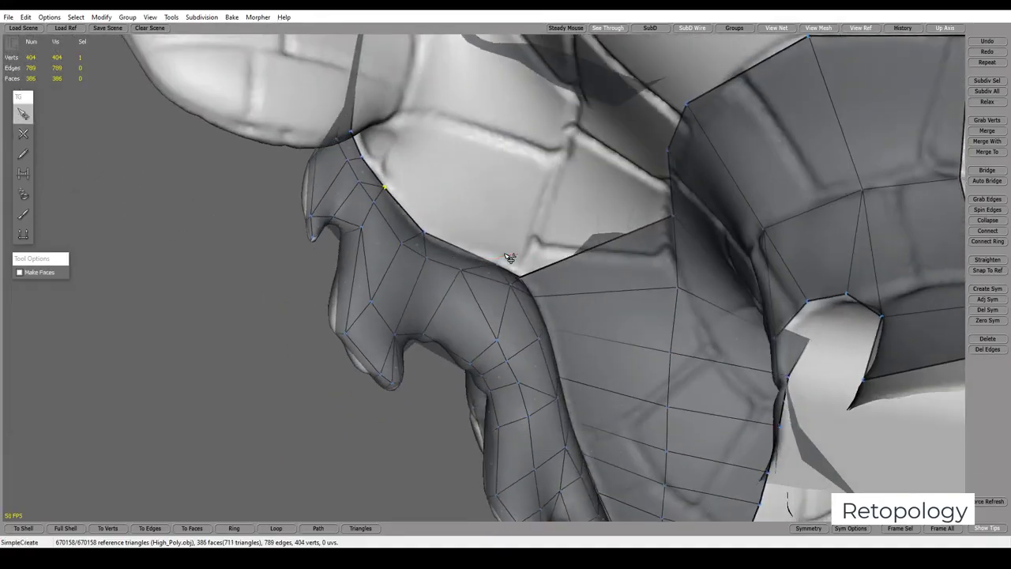
pyautogui.click(594, 197)
pyautogui.press('s')
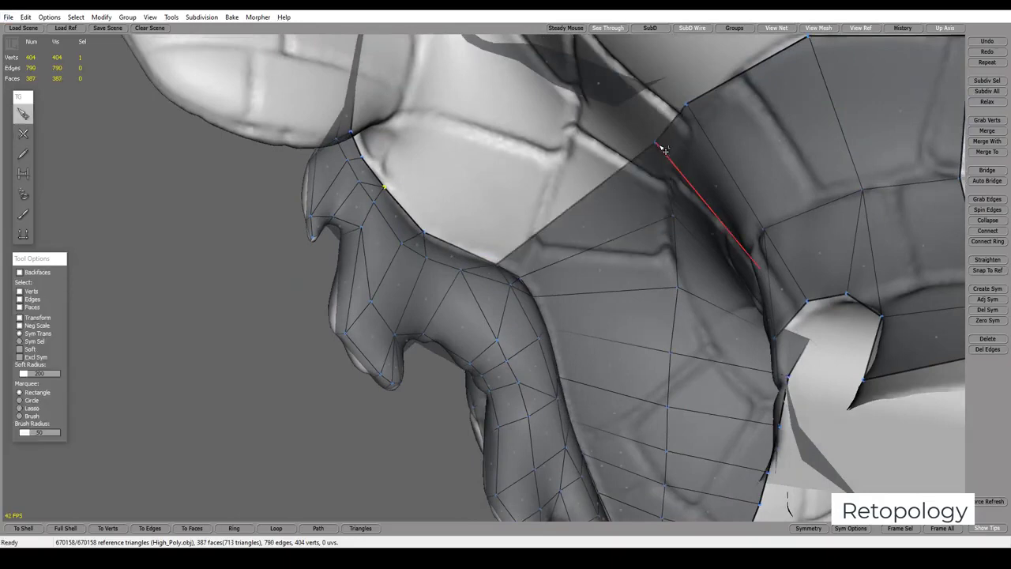
# Pull the boundary vertex onto the form and remove the face below the top edge
pyautogui.moveTo(678, 152); pyautogui.dragTo(462, 242, button='middle')
pyautogui.press('f')
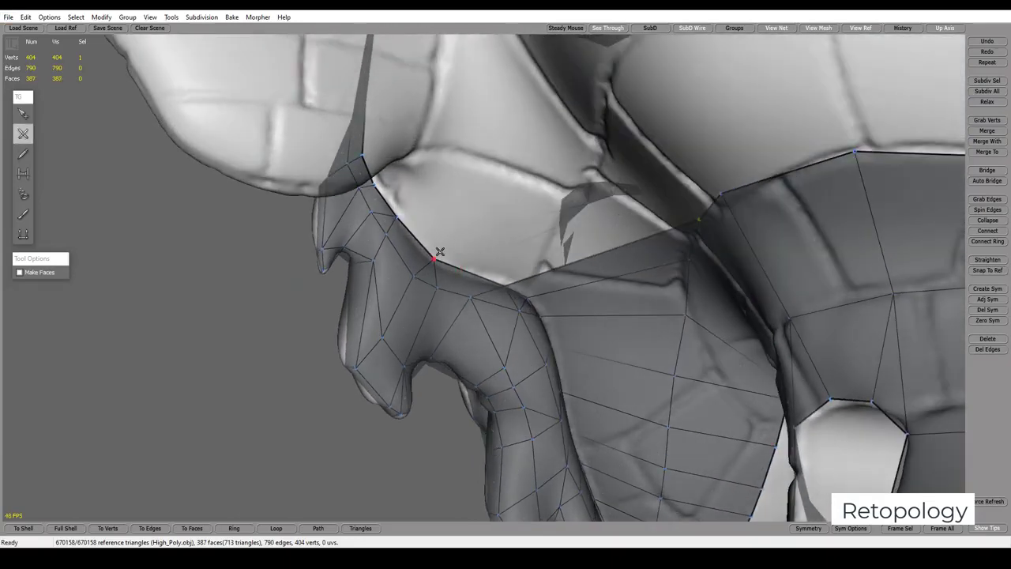
pyautogui.moveTo(680, 164); pyautogui.dragTo(665, 136)
pyautogui.moveTo(671, 203)
pyautogui.mouseDown(button='middle')
pyautogui.moveTo(788, 219)
pyautogui.moveTo(675, 242)
pyautogui.moveTo(864, 242)
pyautogui.moveTo(806, 210)
pyautogui.moveTo(790, 156)
pyautogui.mouseUp(button='middle')
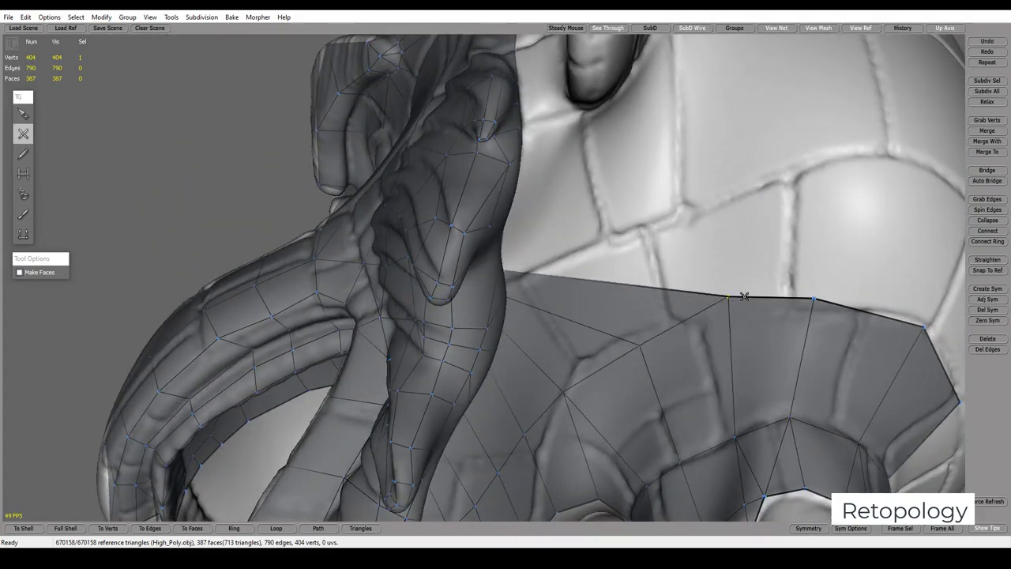
pyautogui.keyDown('ctrl'); pyautogui.keyDown('shift'); pyautogui.click(730, 318); pyautogui.keyUp('shift'); pyautogui.keyUp('ctrl')
pyautogui.moveTo(731, 323); pyautogui.dragTo(716, 327, button='middle')
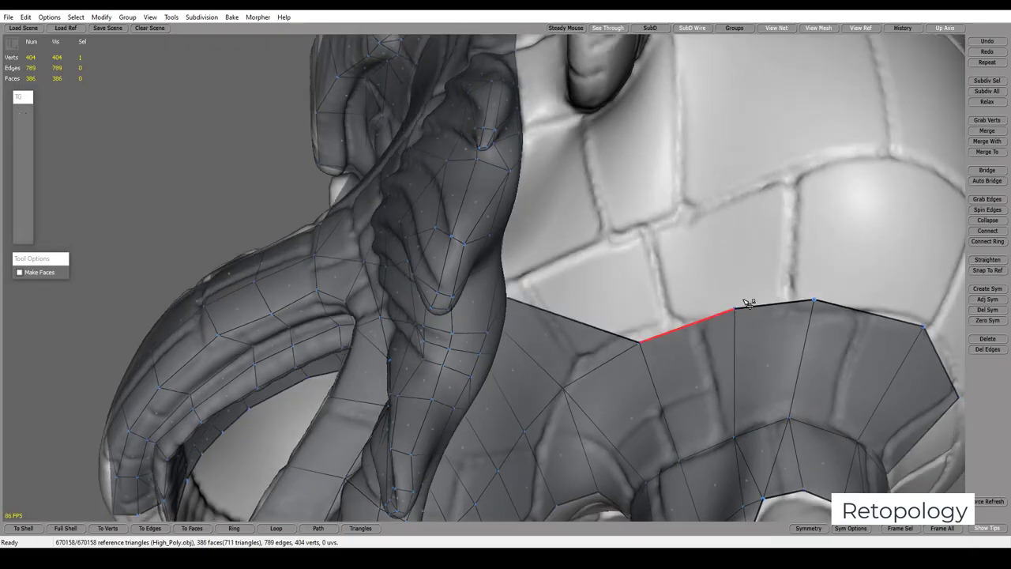
# Extrude quads from the top boundary up the back of the head
pyautogui.moveTo(768, 296)
pyautogui.mouseDown()
pyautogui.moveTo(729, 226)
pyautogui.moveTo(758, 170)
pyautogui.mouseUp()
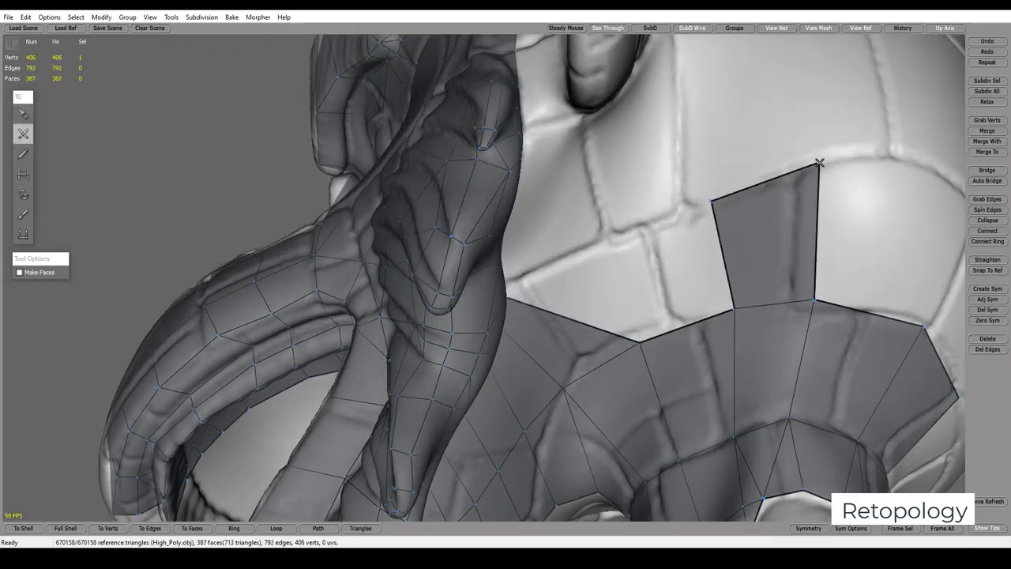
pyautogui.moveTo(858, 237); pyautogui.dragTo(749, 185, button='middle')
pyautogui.moveTo(750, 185); pyautogui.dragTo(738, 115)
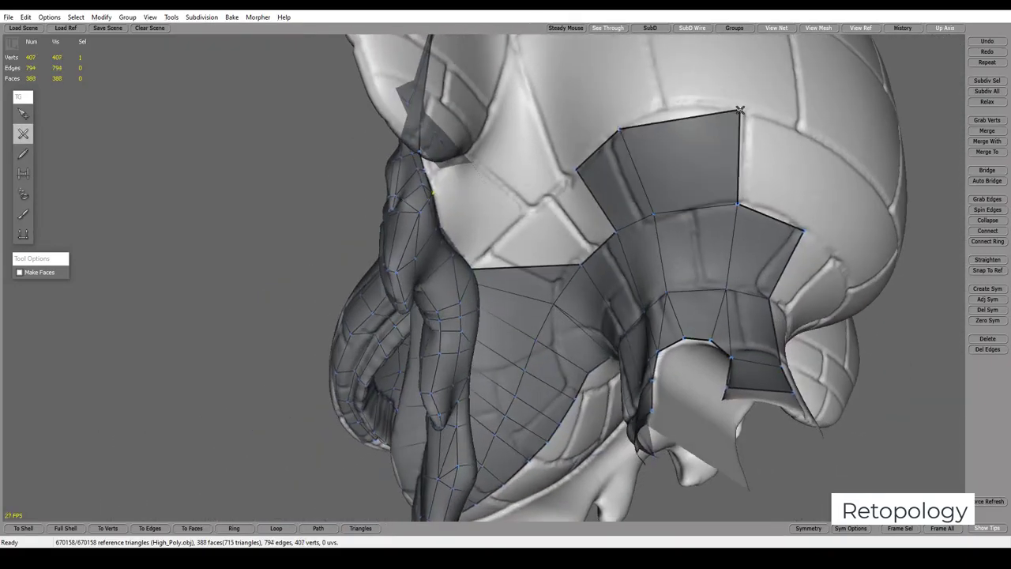
pyautogui.moveTo(795, 183); pyautogui.dragTo(819, 154)
pyautogui.moveTo(818, 154)
pyautogui.mouseDown(button='middle')
pyautogui.moveTo(745, 169)
pyautogui.moveTo(819, 259)
pyautogui.moveTo(739, 246)
pyautogui.mouseUp(button='middle')
pyautogui.moveTo(756, 219); pyautogui.dragTo(745, 131)
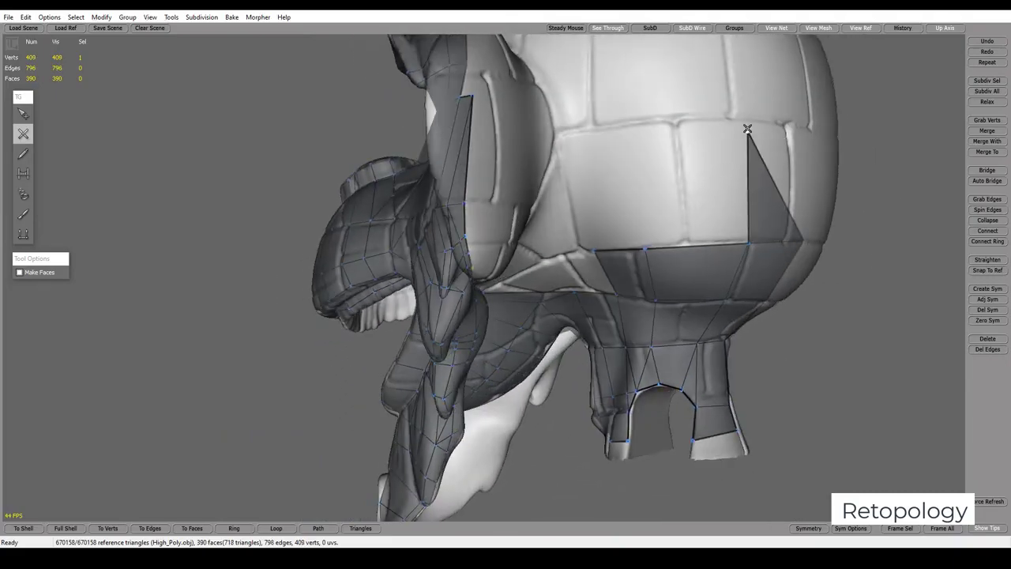
pyautogui.moveTo(745, 131)
pyautogui.mouseDown(button='middle')
pyautogui.moveTo(722, 176)
pyautogui.moveTo(651, 198)
pyautogui.mouseUp(button='middle')
pyautogui.moveTo(651, 199)
pyautogui.mouseDown()
pyautogui.moveTo(695, 141)
pyautogui.moveTo(684, 139)
pyautogui.mouseUp()
# Delete the stray diagonal edge and select the three centre-line edges as vertices for Zero Sym
pyautogui.keyDown('ctrl'); pyautogui.click(673, 242); pyautogui.keyUp('ctrl')
pyautogui.press('s')
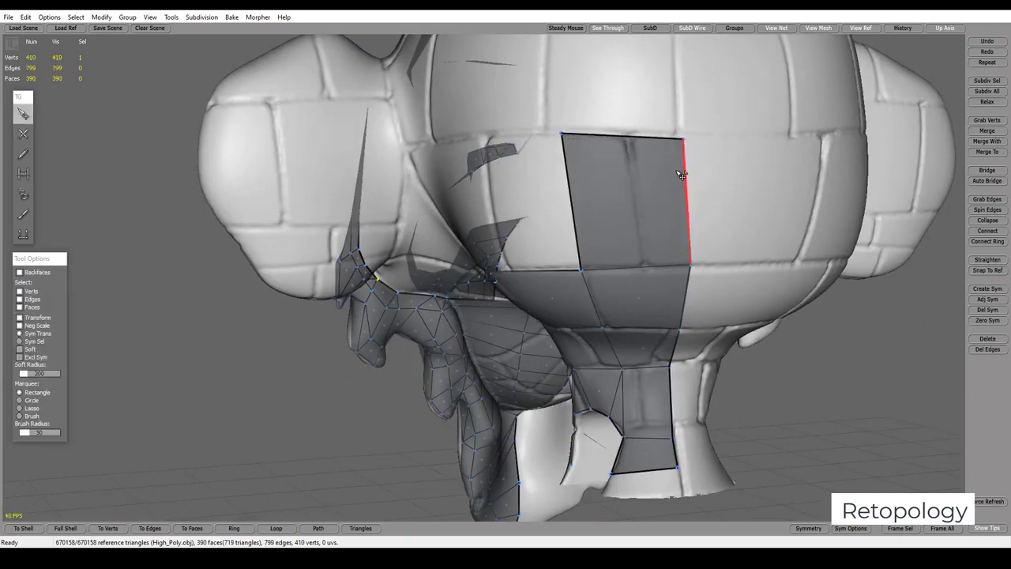
pyautogui.click(676, 198)
pyautogui.keyDown('shift'); pyautogui.click(681, 296); pyautogui.keyUp('shift')
pyautogui.keyDown('shift'); pyautogui.click(673, 347); pyautogui.keyUp('shift')
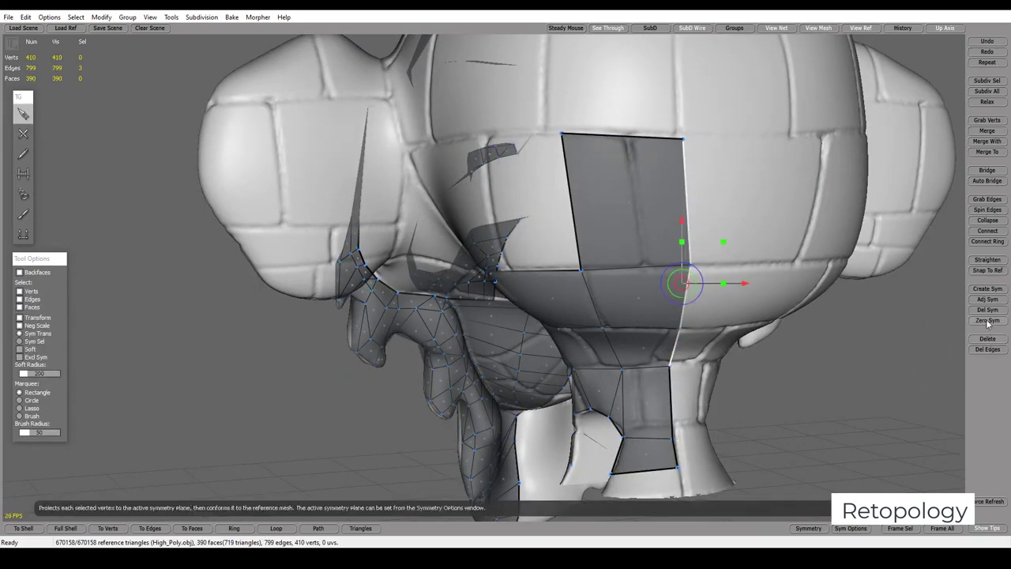
pyautogui.hotkey('ctrl', '1')
# Cut a vertical loop down the middle of the back-of-head patch
pyautogui.moveTo(770, 255); pyautogui.dragTo(695, 382, button='middle')
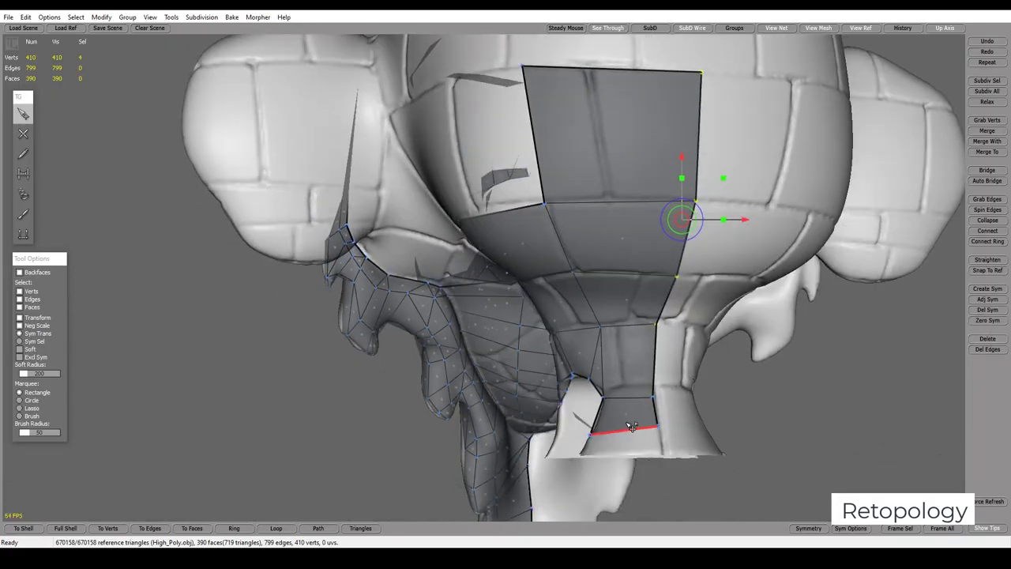
pyautogui.moveTo(632, 426); pyautogui.dragTo(628, 371, button='middle')
pyautogui.press('c')
pyautogui.click(622, 298)
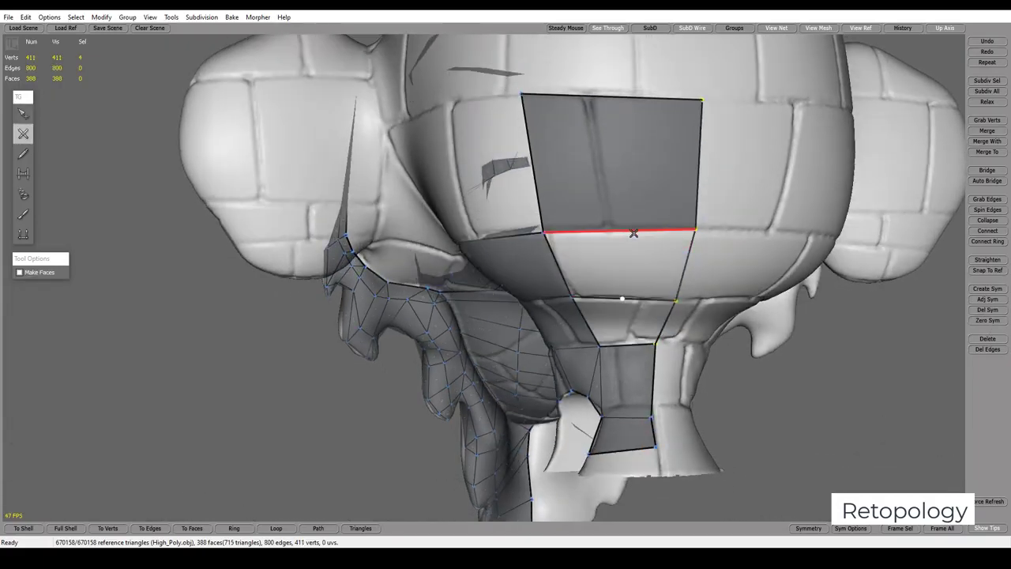
pyautogui.click(633, 233)
pyautogui.click(618, 98)
pyautogui.press('s')
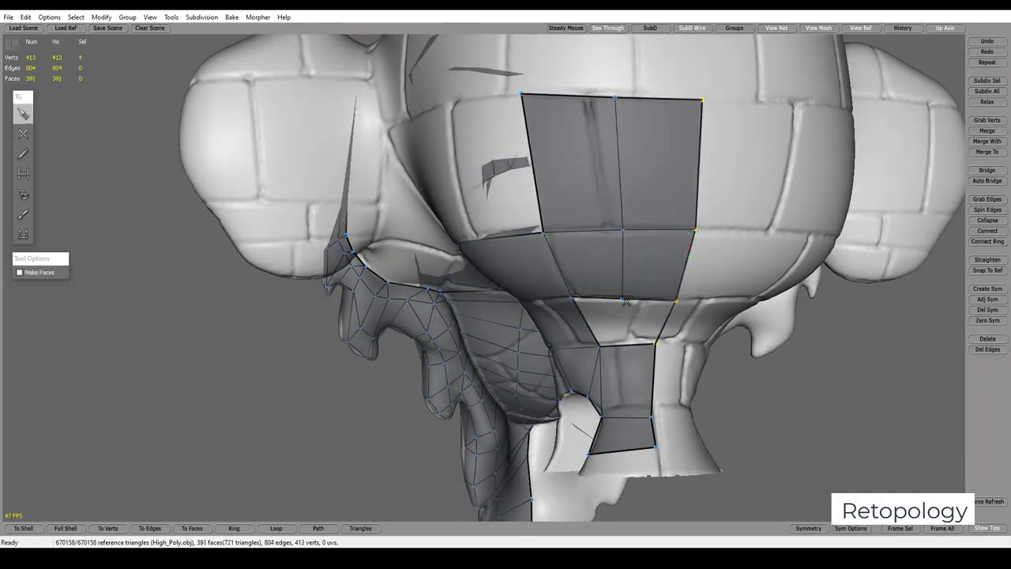
# Widen the back patch sideways with new vertices and faces along its top edge
pyautogui.click(650, 343)
pyautogui.moveTo(649, 342); pyautogui.dragTo(657, 241, button='middle')
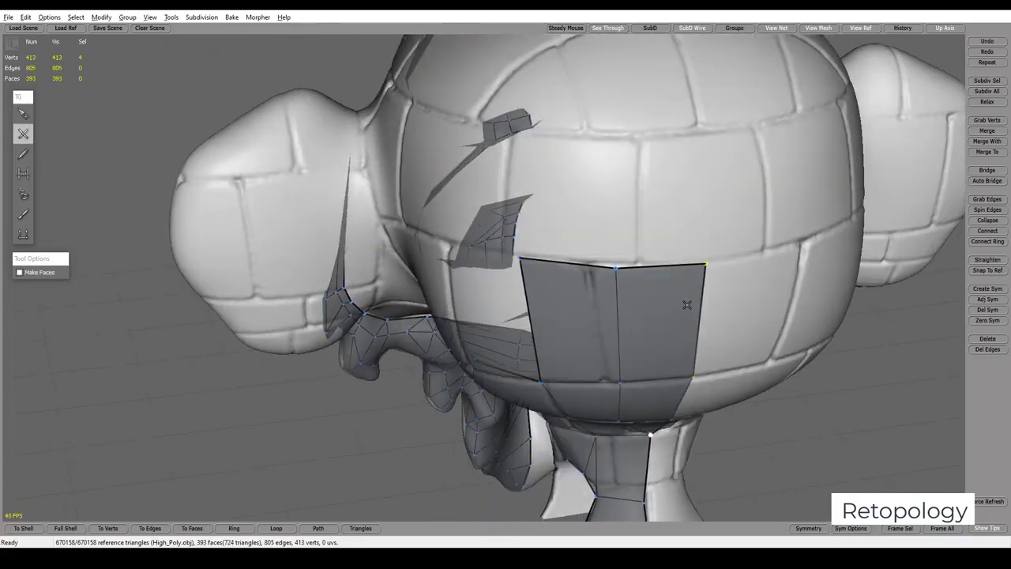
pyautogui.press('s')
pyautogui.press('e')
pyautogui.click(583, 167)
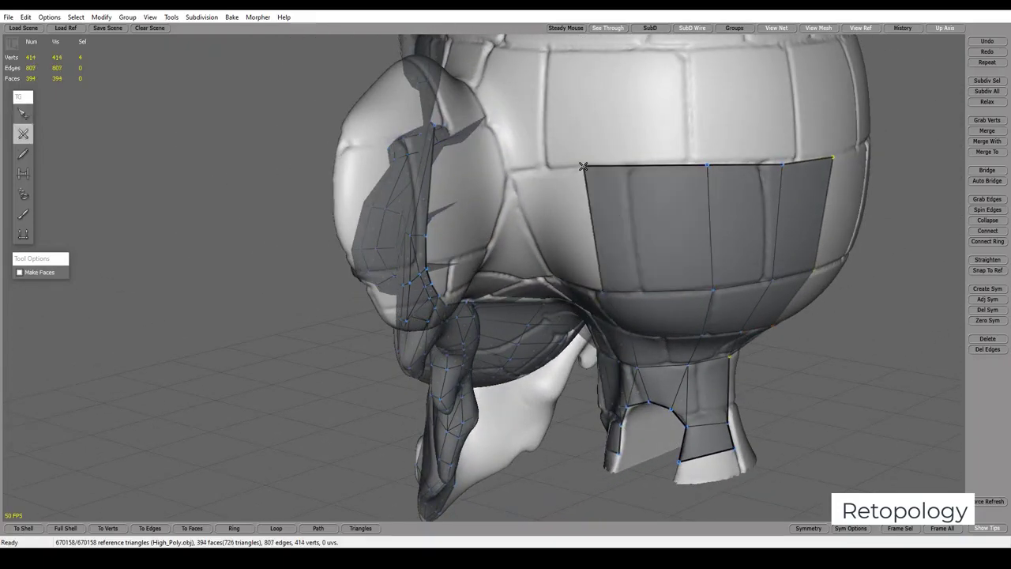
pyautogui.moveTo(587, 170); pyautogui.dragTo(632, 185, button='middle')
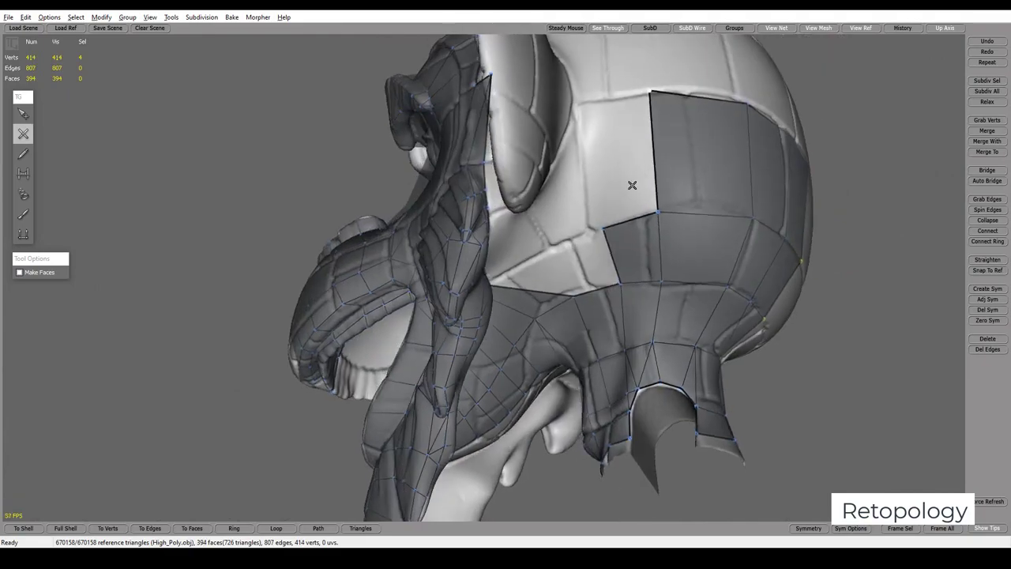
pyautogui.click(598, 180)
pyautogui.moveTo(624, 195)
pyautogui.mouseDown(button='middle')
pyautogui.moveTo(564, 396)
pyautogui.moveTo(671, 182)
pyautogui.mouseUp(button='middle')
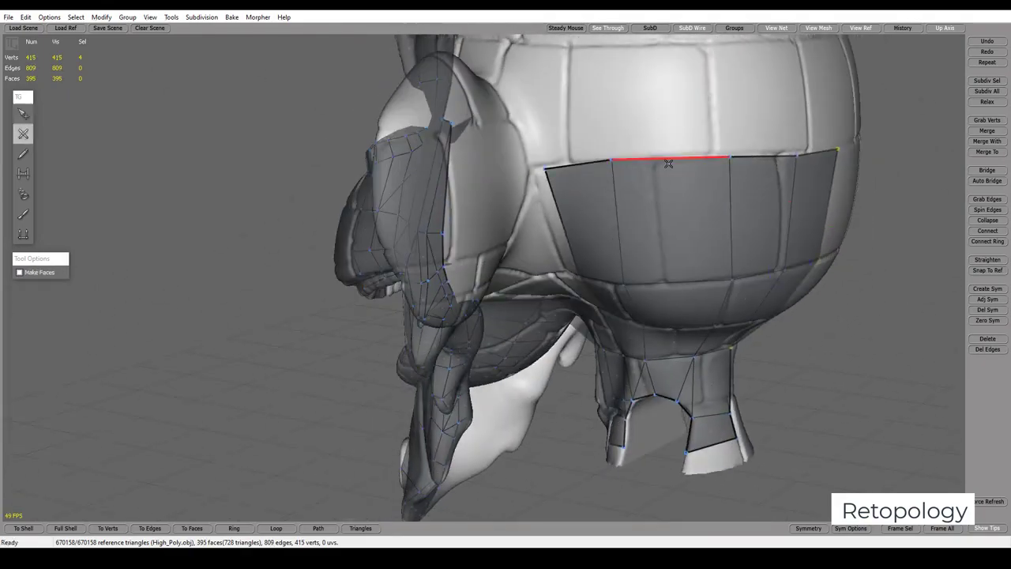
pyautogui.click(668, 162)
pyautogui.click(677, 282)
# Fill the face below the back patch and close the triangular hole at the neck
pyautogui.moveTo(677, 283); pyautogui.dragTo(673, 276, button='middle')
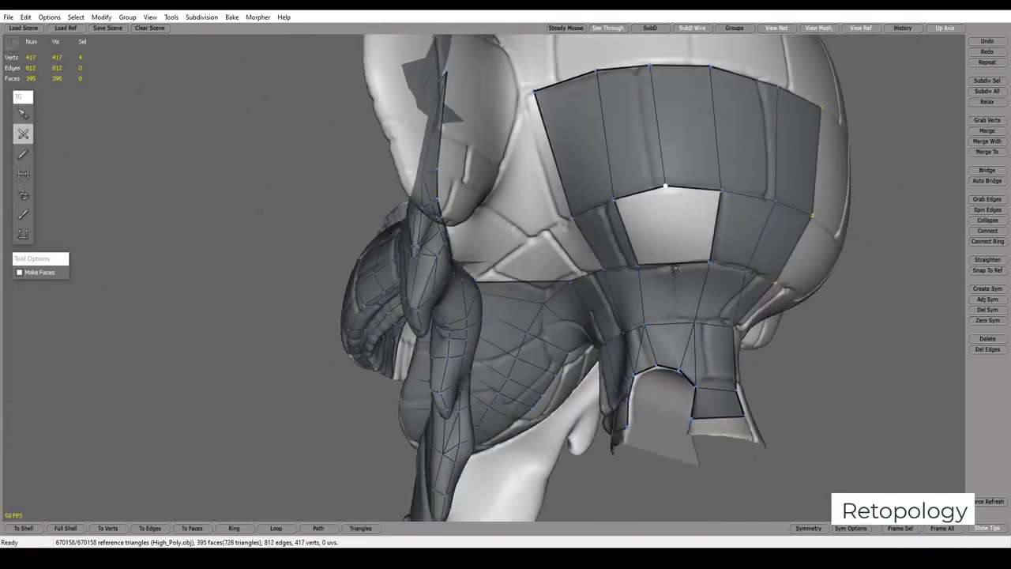
pyautogui.click(671, 324)
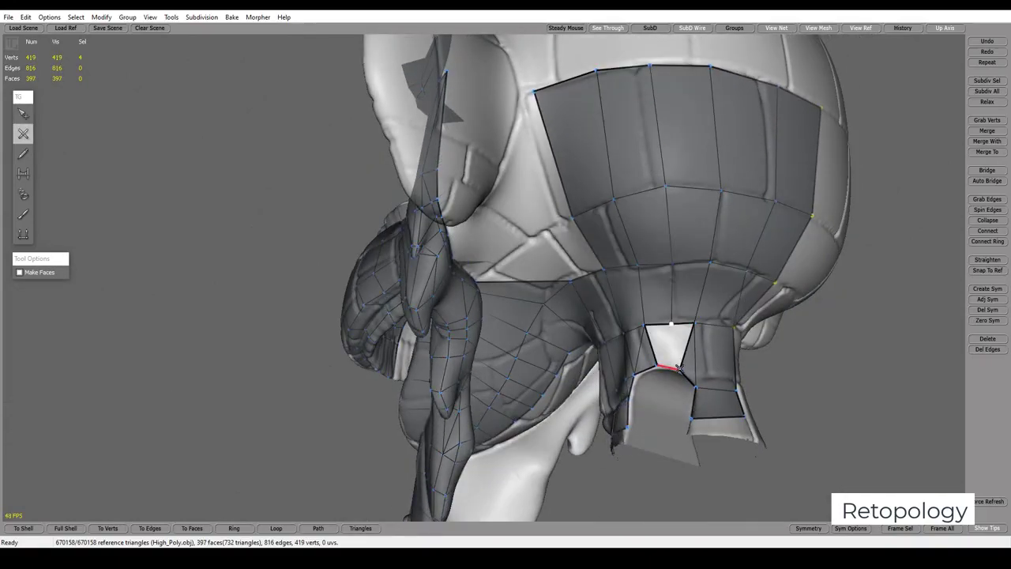
pyautogui.click(679, 367)
pyautogui.moveTo(679, 367)
pyautogui.mouseDown(button='middle')
pyautogui.moveTo(607, 273)
pyautogui.moveTo(665, 150)
pyautogui.moveTo(598, 163)
pyautogui.moveTo(609, 153)
pyautogui.moveTo(560, 232)
pyautogui.moveTo(688, 153)
pyautogui.moveTo(627, 109)
pyautogui.moveTo(664, 204)
pyautogui.moveTo(734, 211)
pyautogui.mouseUp(button='middle')
pyautogui.press('q')
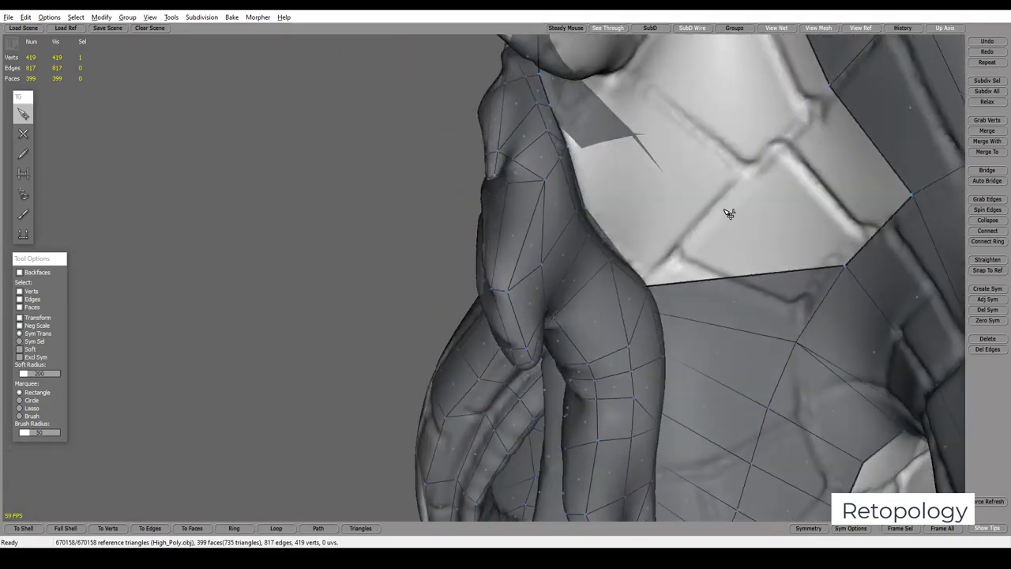
# Bridge the shoulder gap between neck and back-of-head meshes with a new vertex and faces
pyautogui.press('w')
pyautogui.click(747, 166)
pyautogui.moveTo(747, 166)
pyautogui.mouseDown(button='middle')
pyautogui.moveTo(623, 289)
pyautogui.moveTo(554, 273)
pyautogui.moveTo(544, 205)
pyautogui.moveTo(533, 206)
pyautogui.mouseUp(button='middle')
pyautogui.click(624, 288)
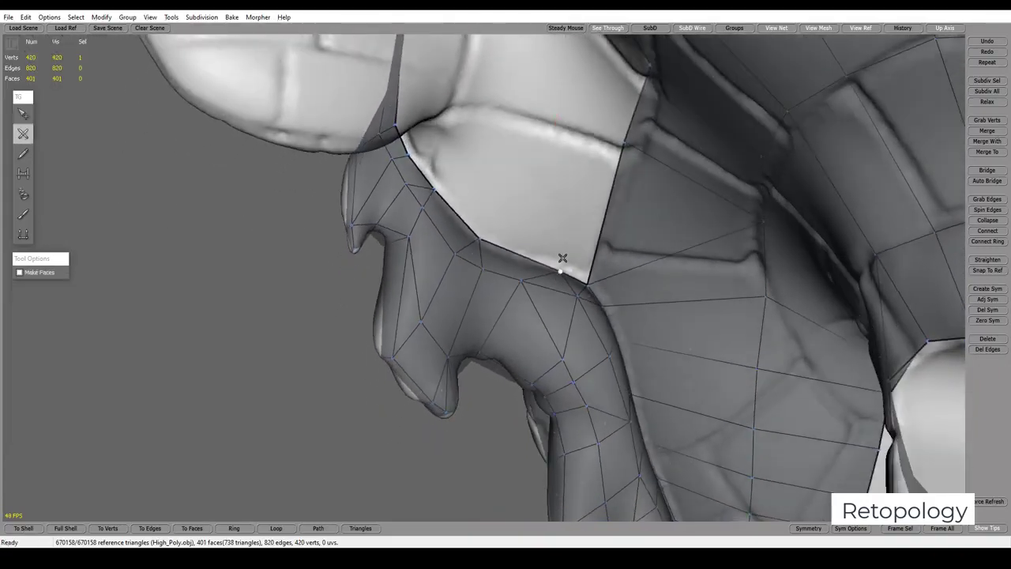
pyautogui.click(533, 200)
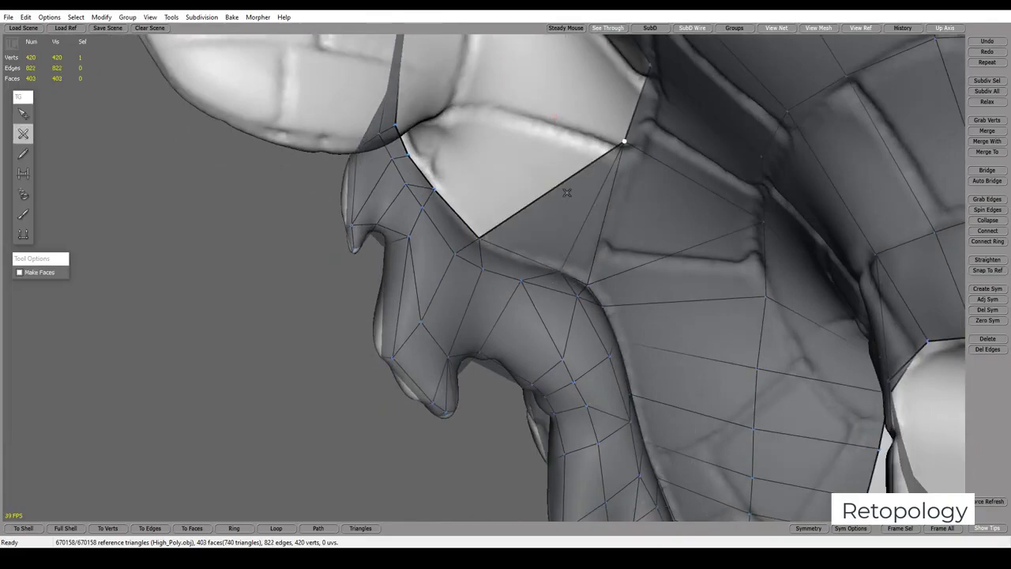
pyautogui.moveTo(564, 190); pyautogui.dragTo(495, 183, button='middle')
pyautogui.click(641, 149)
# Extend the shoulder panel with new faces up to the base of the horn
pyautogui.moveTo(643, 151)
pyautogui.mouseDown(button='middle')
pyautogui.moveTo(795, 142)
pyautogui.moveTo(674, 212)
pyautogui.moveTo(582, 242)
pyautogui.moveTo(474, 221)
pyautogui.moveTo(583, 90)
pyautogui.moveTo(640, 180)
pyautogui.moveTo(600, 261)
pyautogui.moveTo(553, 285)
pyautogui.moveTo(574, 259)
pyautogui.mouseUp(button='middle')
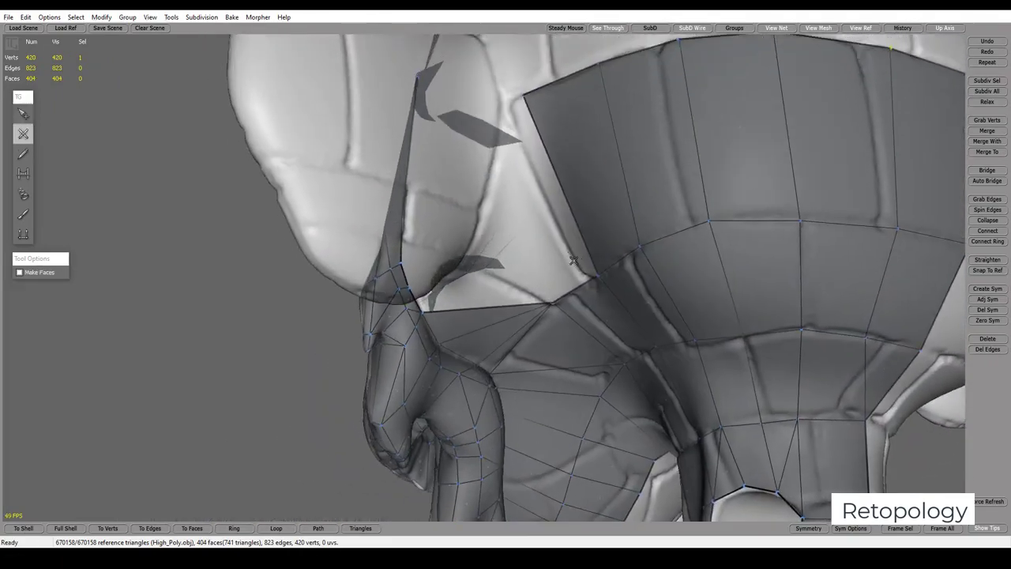
pyautogui.click(496, 112)
pyautogui.click(479, 228)
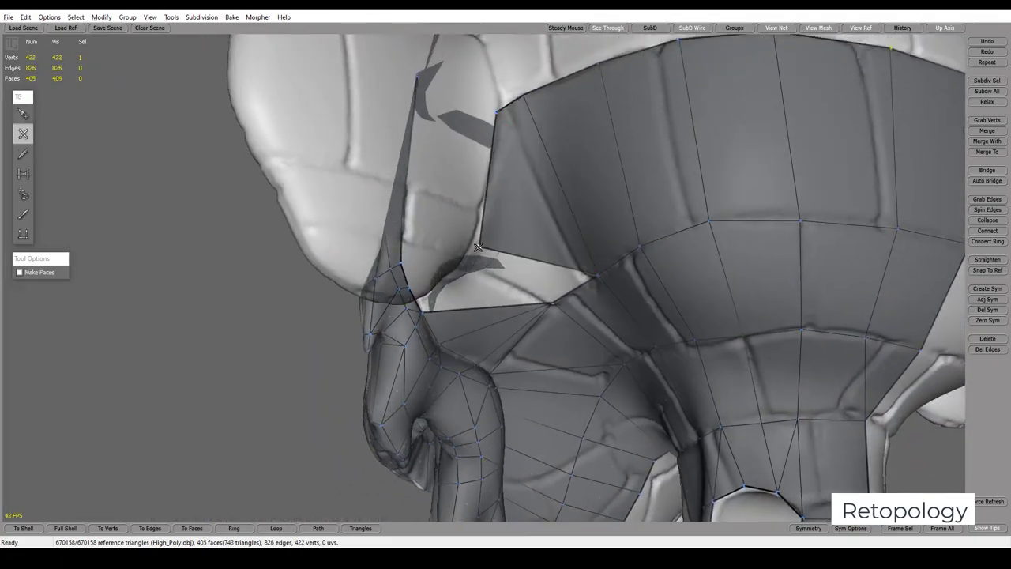
pyautogui.moveTo(529, 237); pyautogui.dragTo(554, 197, button='middle')
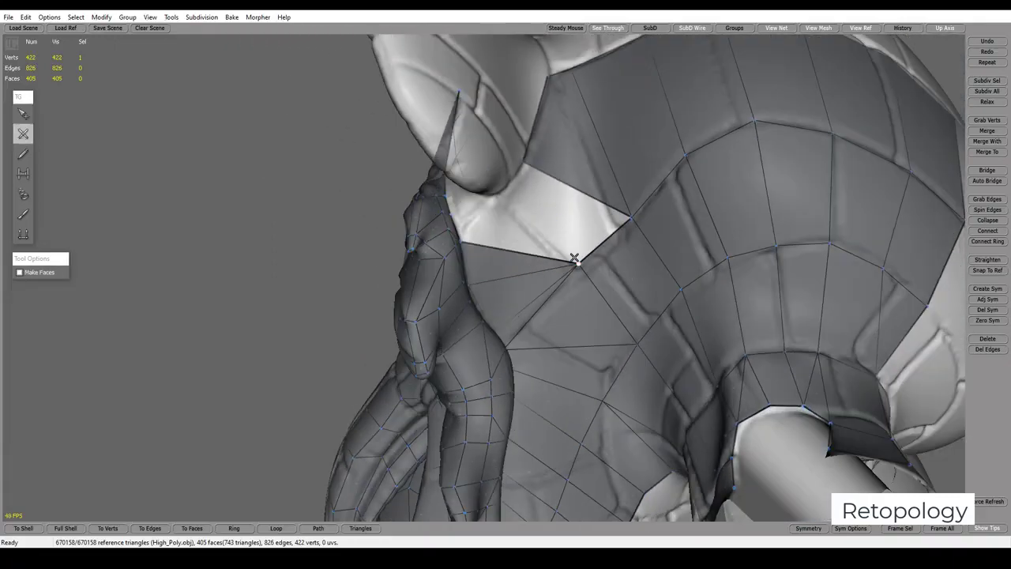
pyautogui.click(523, 162)
pyautogui.click(516, 189)
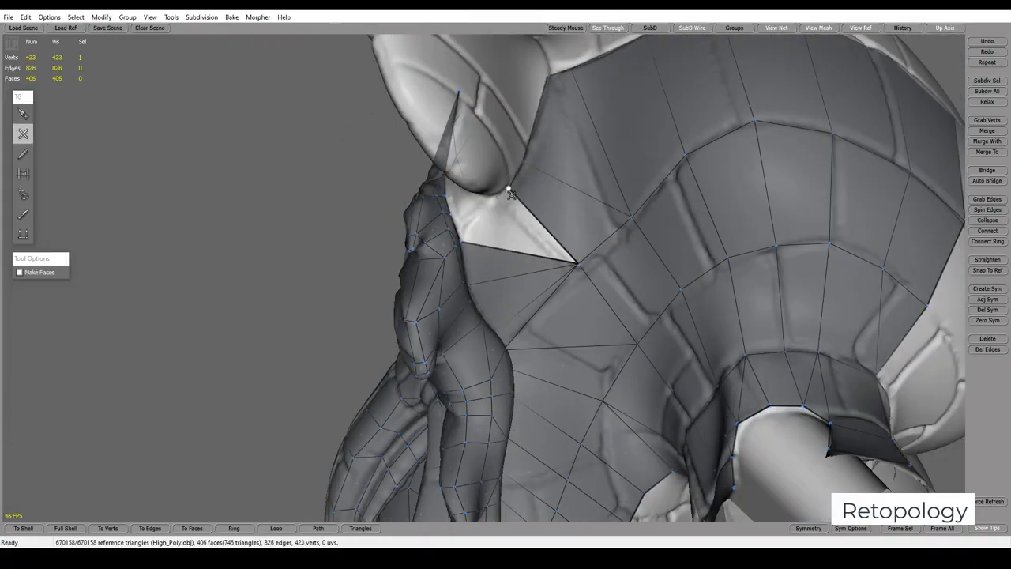
pyautogui.moveTo(510, 194)
pyautogui.mouseDown(button='middle')
pyautogui.moveTo(564, 255)
pyautogui.moveTo(608, 194)
pyautogui.moveTo(608, 236)
pyautogui.mouseUp(button='middle')
pyautogui.click(564, 255)
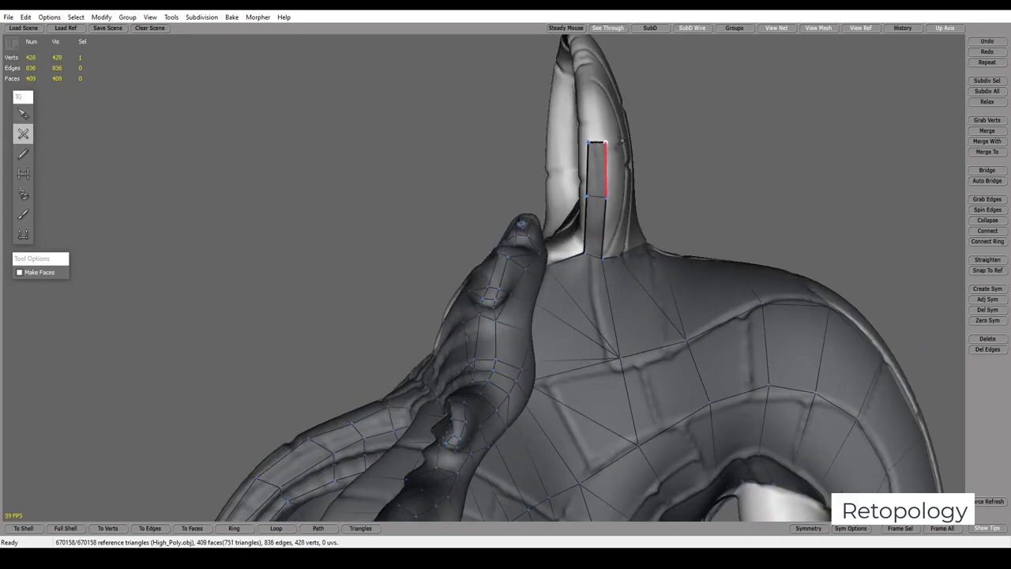
# Add a face at the top of the strip and square off its pointed end
pyautogui.moveTo(621, 141)
pyautogui.mouseDown(button='middle')
pyautogui.moveTo(472, 221)
pyautogui.moveTo(511, 227)
pyautogui.moveTo(547, 173)
pyautogui.moveTo(582, 206)
pyautogui.mouseUp(button='middle')
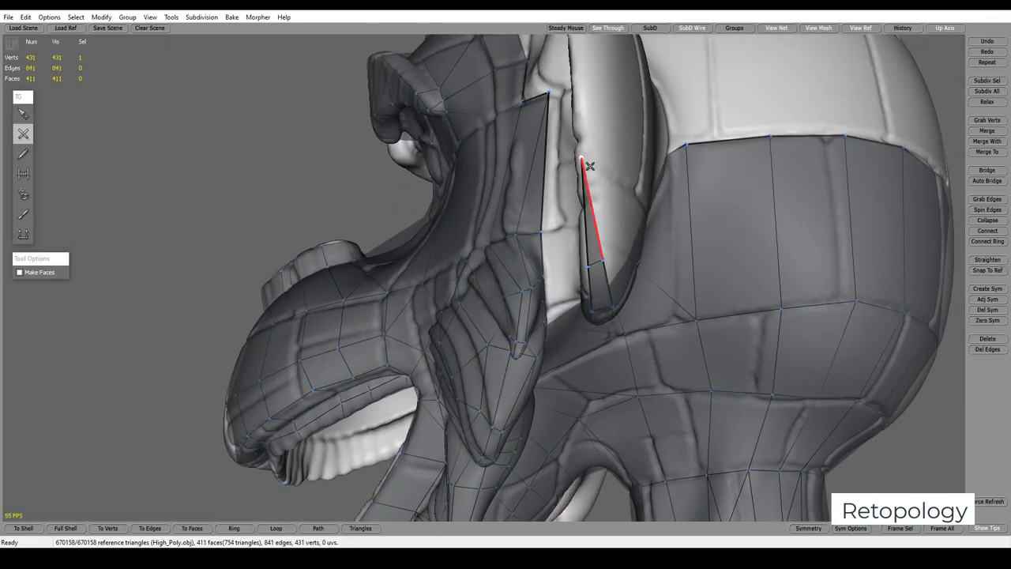
pyautogui.moveTo(597, 157)
pyautogui.mouseDown(button='middle')
pyautogui.moveTo(572, 184)
pyautogui.moveTo(587, 241)
pyautogui.mouseUp(button='middle')
pyautogui.click(571, 184)
pyautogui.click(588, 164)
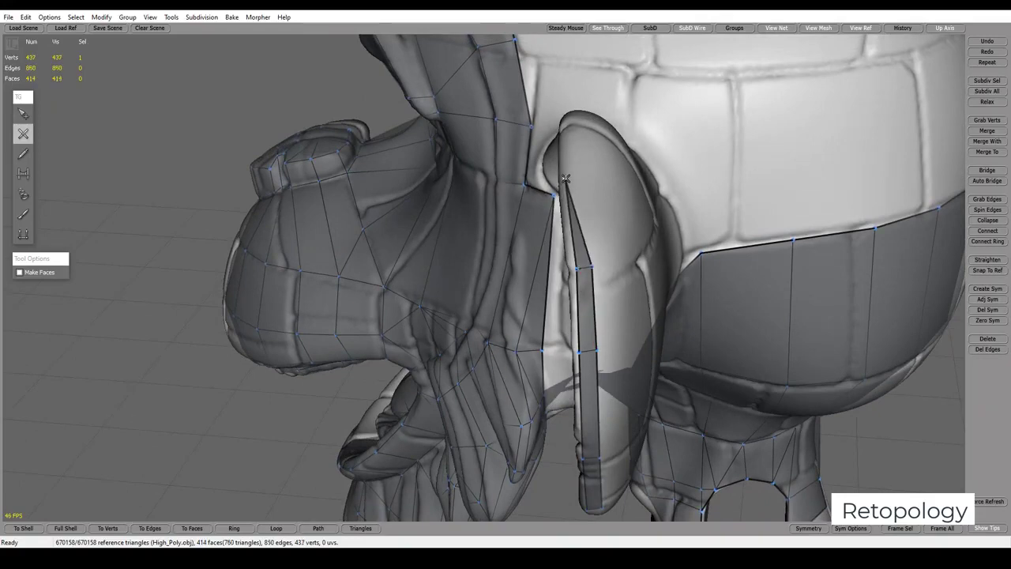
# Add a vertex on the ear-rim strip, split the rim edge, and select a rim vertex
pyautogui.moveTo(600, 199); pyautogui.dragTo(620, 441, button='middle')
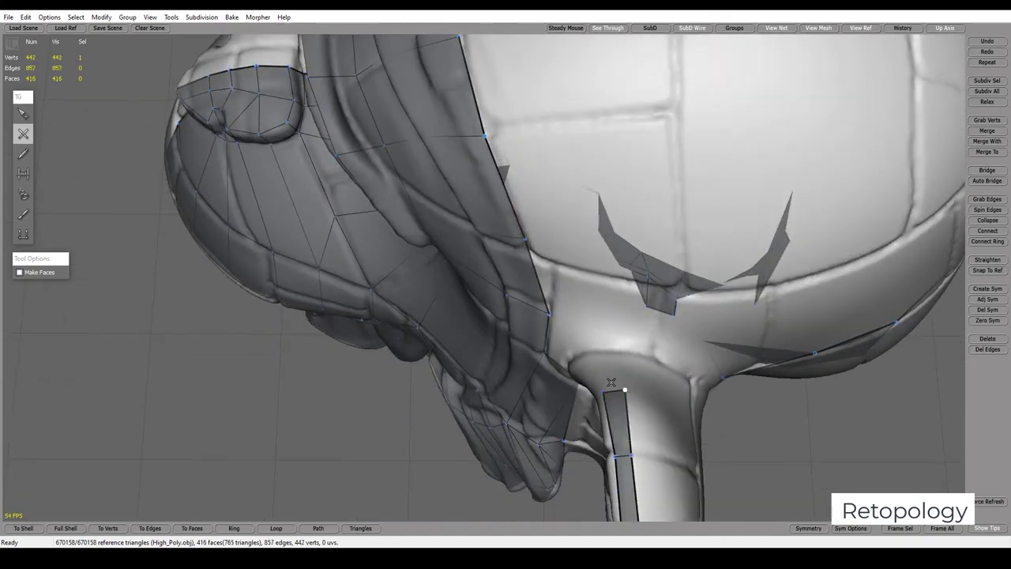
pyautogui.moveTo(626, 357)
pyautogui.mouseDown(button='middle')
pyautogui.moveTo(627, 264)
pyautogui.moveTo(512, 244)
pyautogui.moveTo(553, 192)
pyautogui.moveTo(499, 195)
pyautogui.moveTo(830, 181)
pyautogui.moveTo(815, 227)
pyautogui.moveTo(562, 239)
pyautogui.moveTo(442, 261)
pyautogui.moveTo(279, 312)
pyautogui.moveTo(623, 286)
pyautogui.moveTo(533, 329)
pyautogui.mouseUp(button='middle')
pyautogui.click(269, 297)
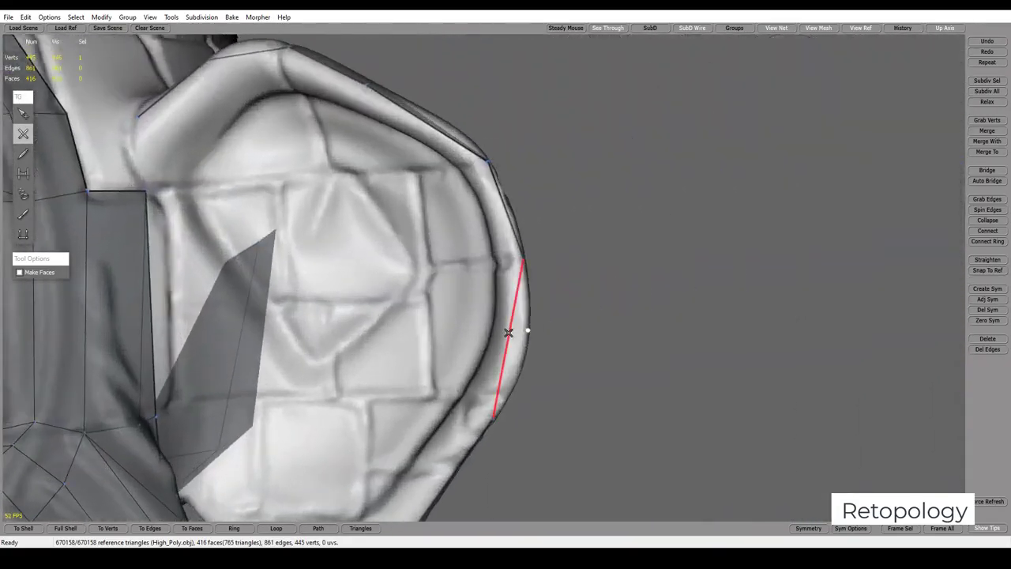
pyautogui.moveTo(508, 332); pyautogui.dragTo(519, 333)
pyautogui.moveTo(542, 346); pyautogui.dragTo(409, 350, button='middle')
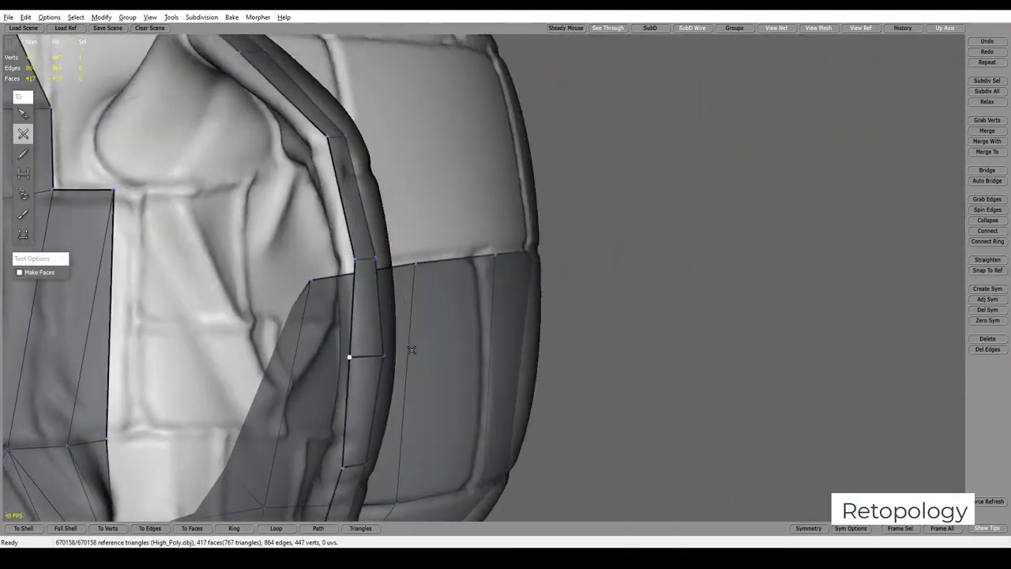
pyautogui.press('s')
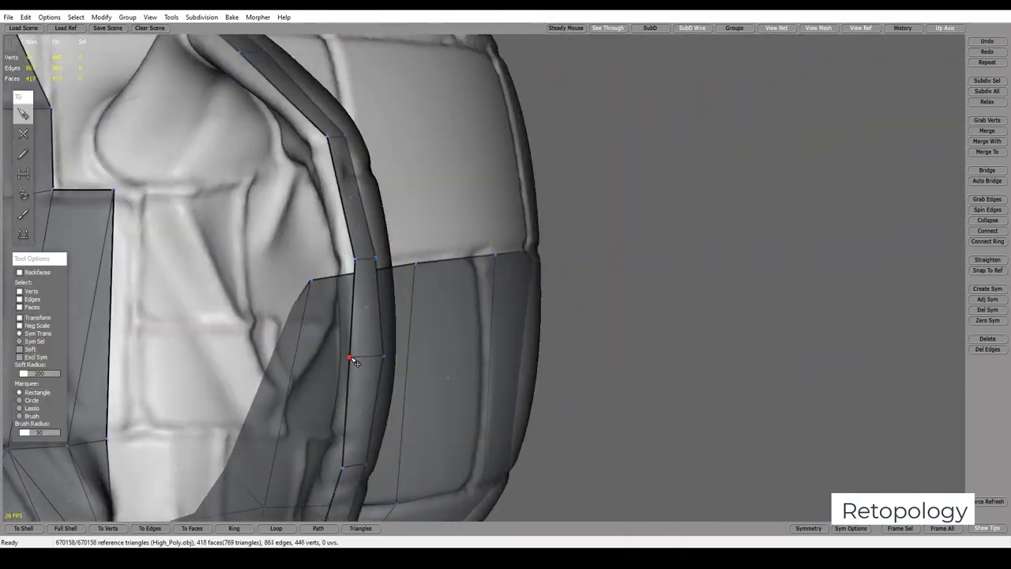
pyautogui.click(350, 360)
pyautogui.moveTo(355, 362)
pyautogui.mouseDown(button='middle')
pyautogui.moveTo(398, 338)
pyautogui.moveTo(282, 287)
pyautogui.moveTo(401, 269)
pyautogui.moveTo(420, 280)
pyautogui.moveTo(419, 190)
pyautogui.moveTo(342, 287)
pyautogui.moveTo(391, 292)
pyautogui.moveTo(345, 323)
pyautogui.moveTo(357, 321)
pyautogui.moveTo(357, 332)
pyautogui.moveTo(330, 273)
pyautogui.moveTo(405, 200)
pyautogui.mouseUp(button='middle')
pyautogui.press('c')
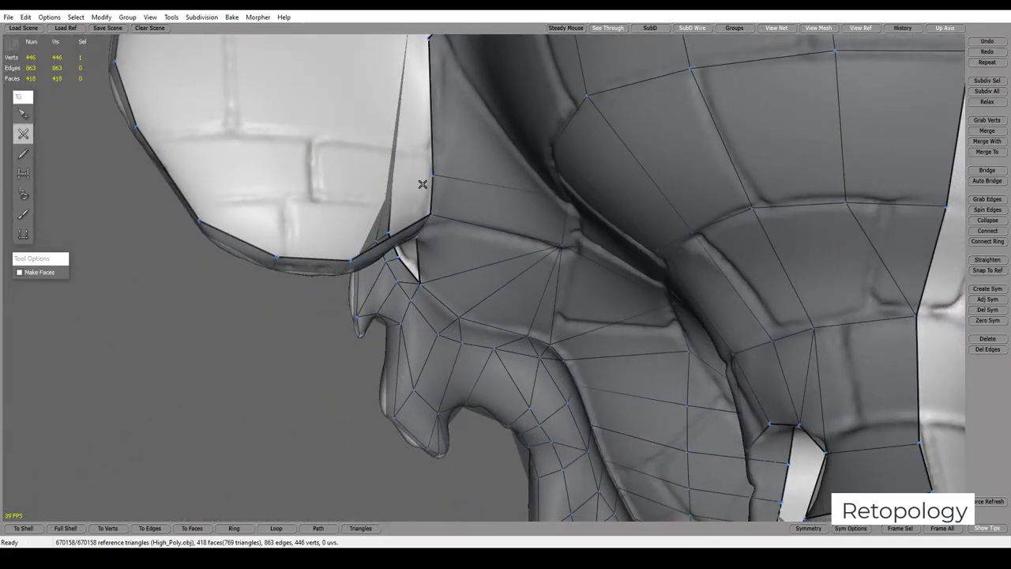
# Build a quad strip along the ear's lower edge and up its left rim
pyautogui.click(361, 229)
pyautogui.click(290, 214)
pyautogui.click(254, 170)
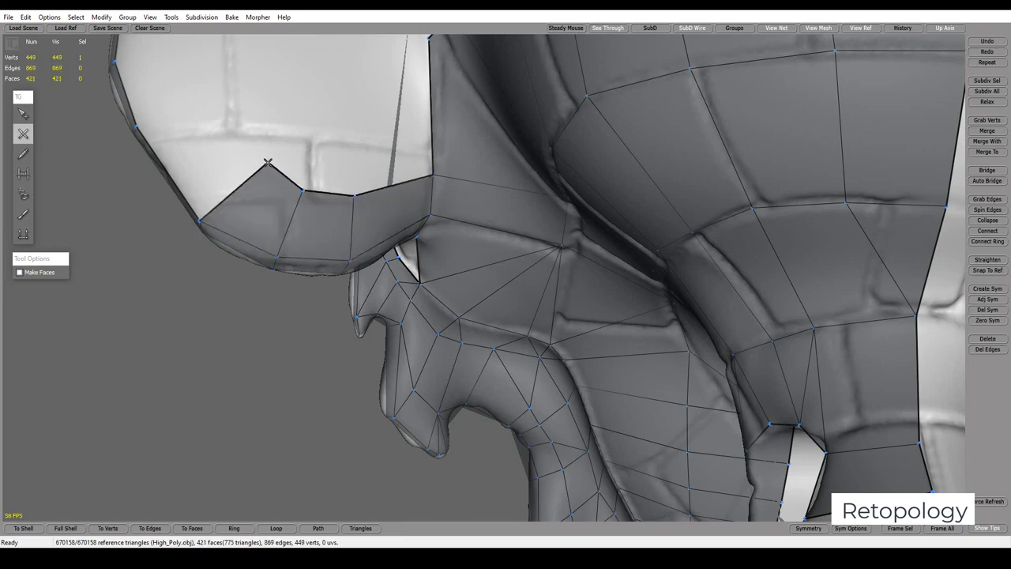
pyautogui.moveTo(255, 170); pyautogui.dragTo(265, 216, button='middle')
pyautogui.click(245, 238)
pyautogui.click(199, 169)
pyautogui.click(228, 135)
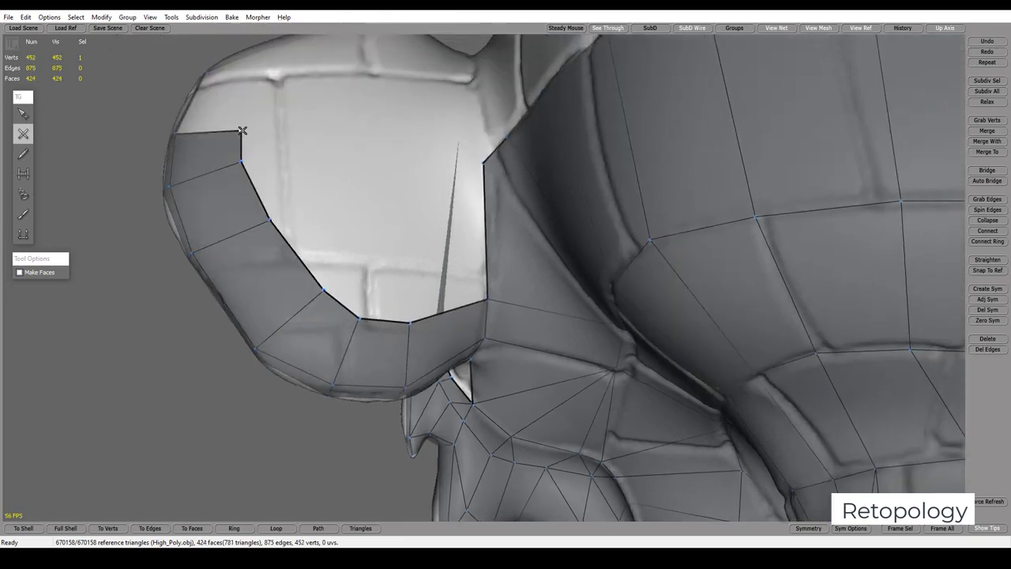
pyautogui.moveTo(291, 119)
pyautogui.mouseDown(button='middle')
pyautogui.moveTo(288, 196)
pyautogui.moveTo(244, 229)
pyautogui.mouseUp(button='middle')
# Continue the strip around the ear's upper rim and close the gap where it meets the head
pyautogui.click(239, 224)
pyautogui.click(288, 166)
pyautogui.click(343, 153)
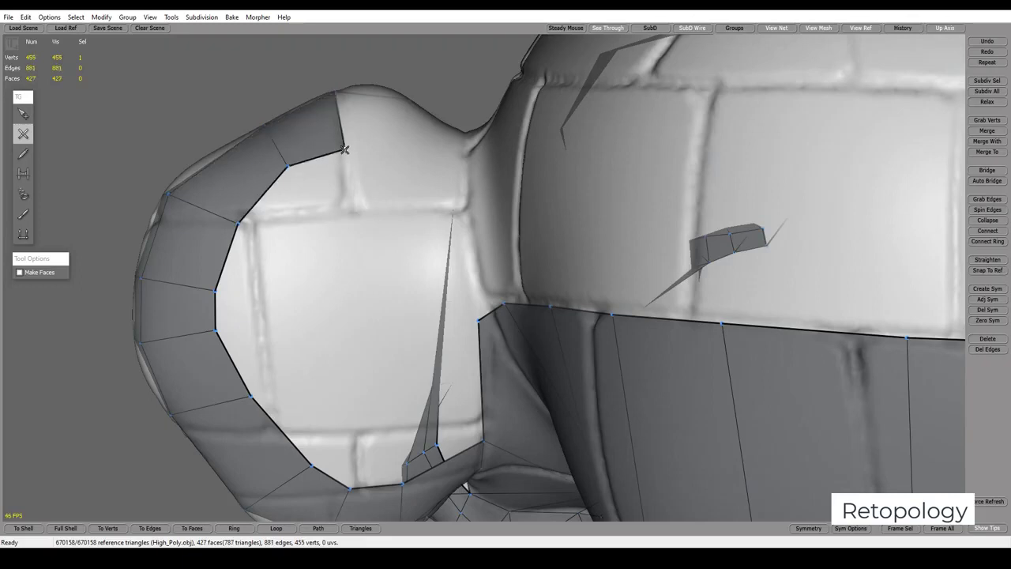
pyautogui.click(406, 156)
pyautogui.click(454, 167)
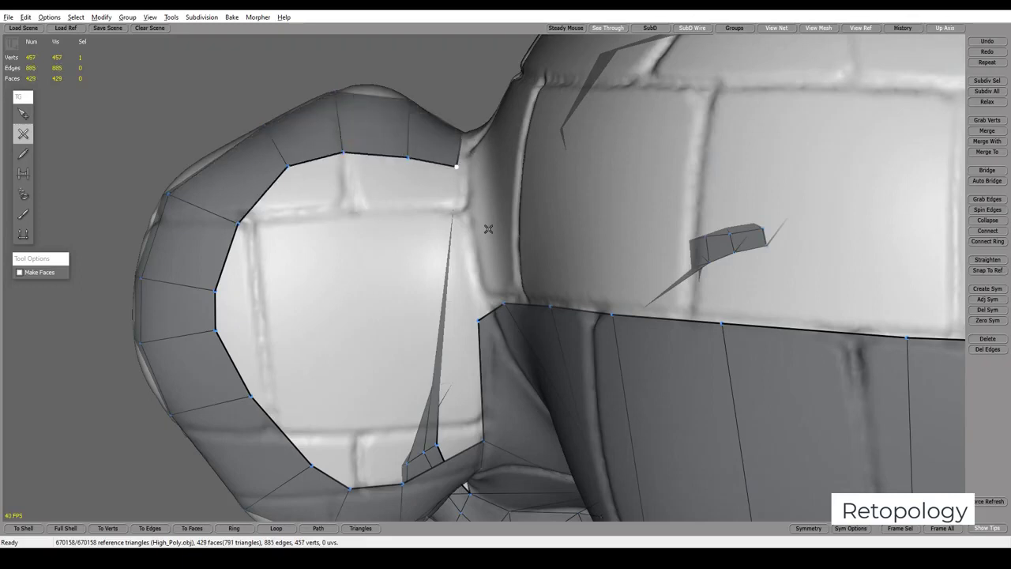
pyautogui.moveTo(488, 229); pyautogui.dragTo(517, 222, button='middle')
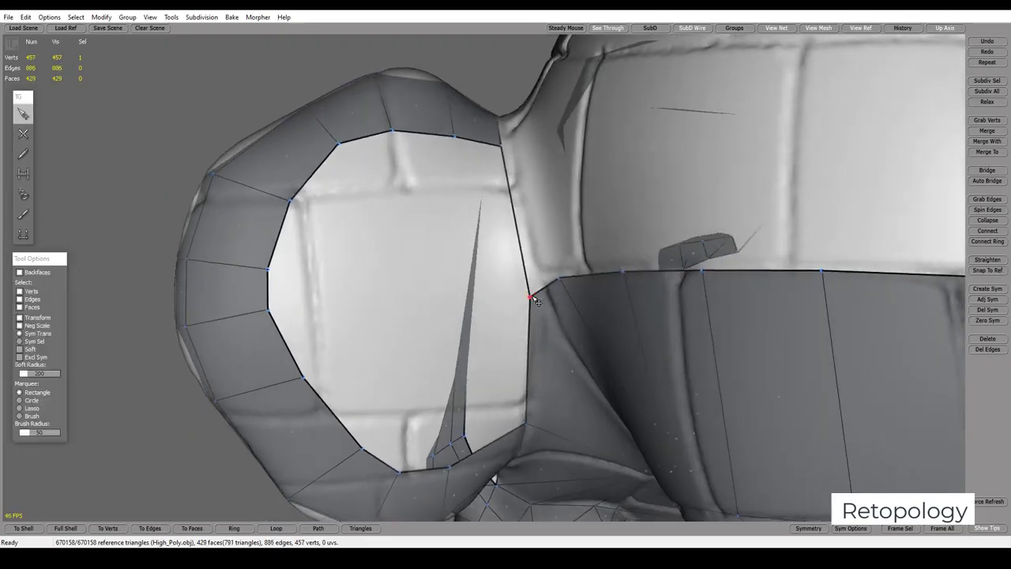
pyautogui.keyDown('shift'); pyautogui.moveTo(530, 295); pyautogui.dragTo(481, 282); pyautogui.keyUp('shift')
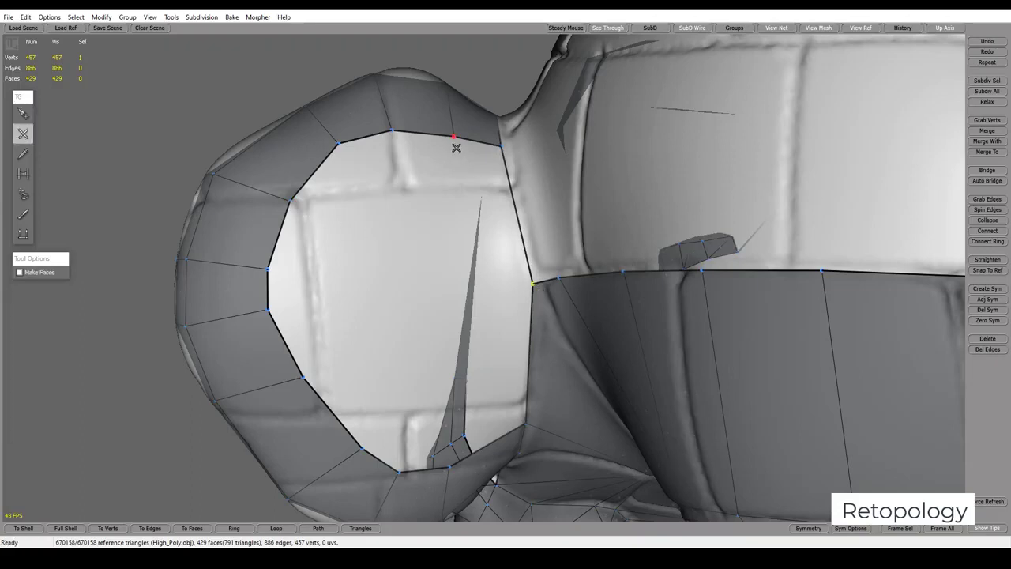
pyautogui.click(471, 278)
pyautogui.click(455, 409)
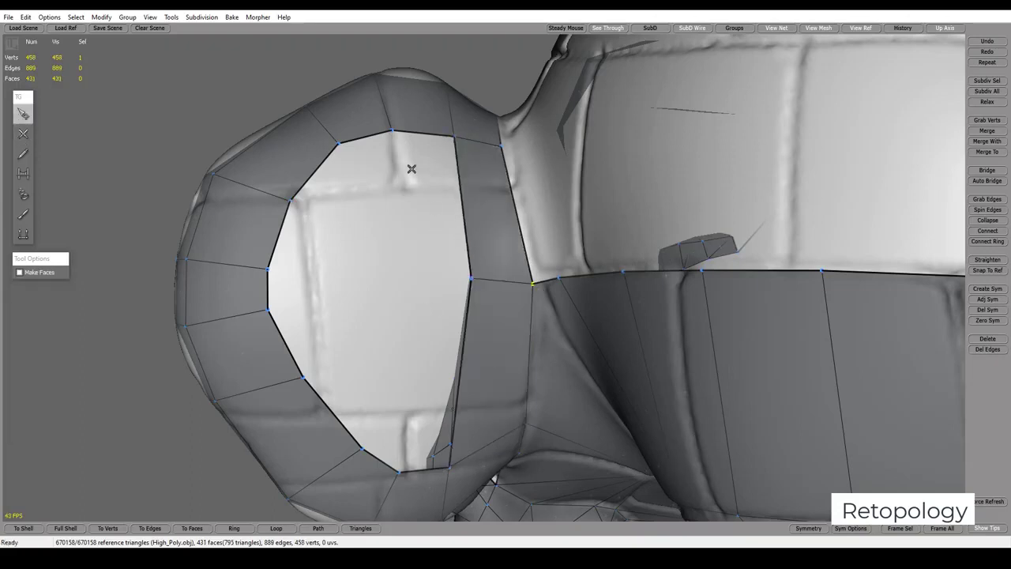
# Start quads across the inner ear opening, undoing a stray edge and linking to the lower rim
pyautogui.click(407, 277)
pyautogui.click(363, 448)
pyautogui.press('s')
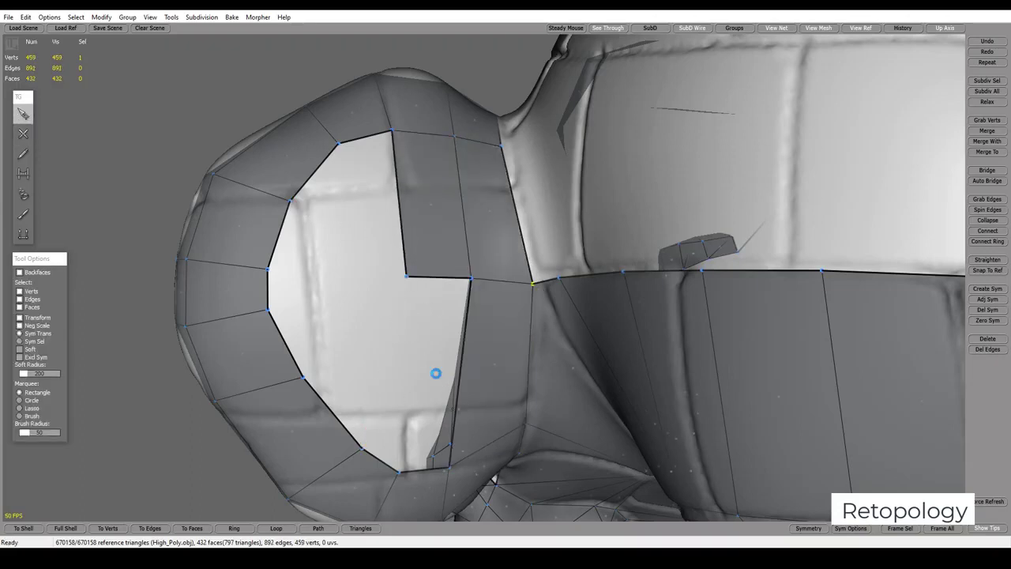
pyautogui.hotkey('ctrl', 'z')
pyautogui.press('c')
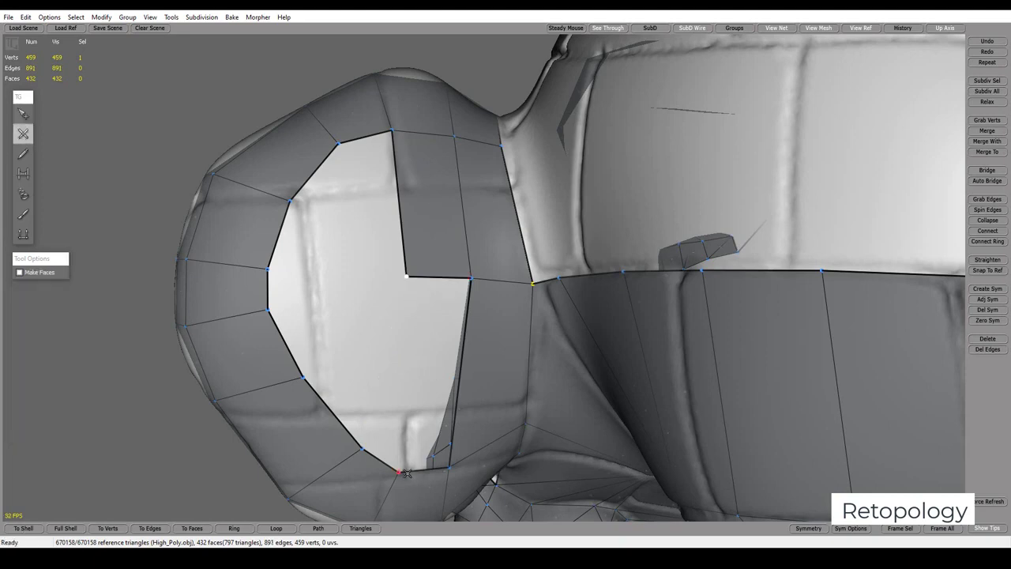
pyautogui.click(404, 472)
pyautogui.press('s')
pyautogui.press('c')
pyautogui.click(346, 281)
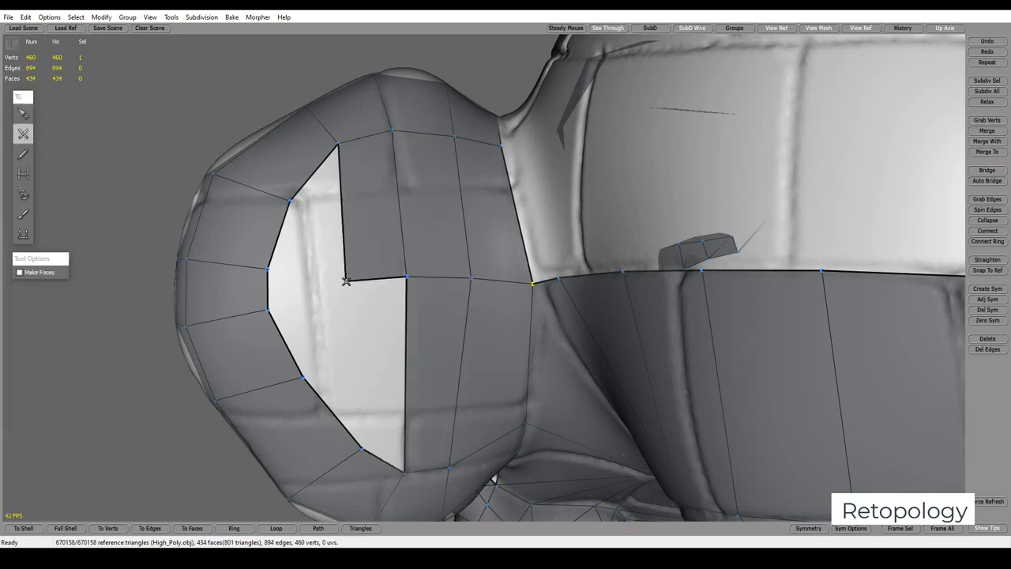
pyautogui.click(362, 448)
# Place another vertex inside the ear and fill the remaining hole with quads
pyautogui.press('s')
pyautogui.press('c')
pyautogui.click(289, 201)
pyautogui.click(309, 282)
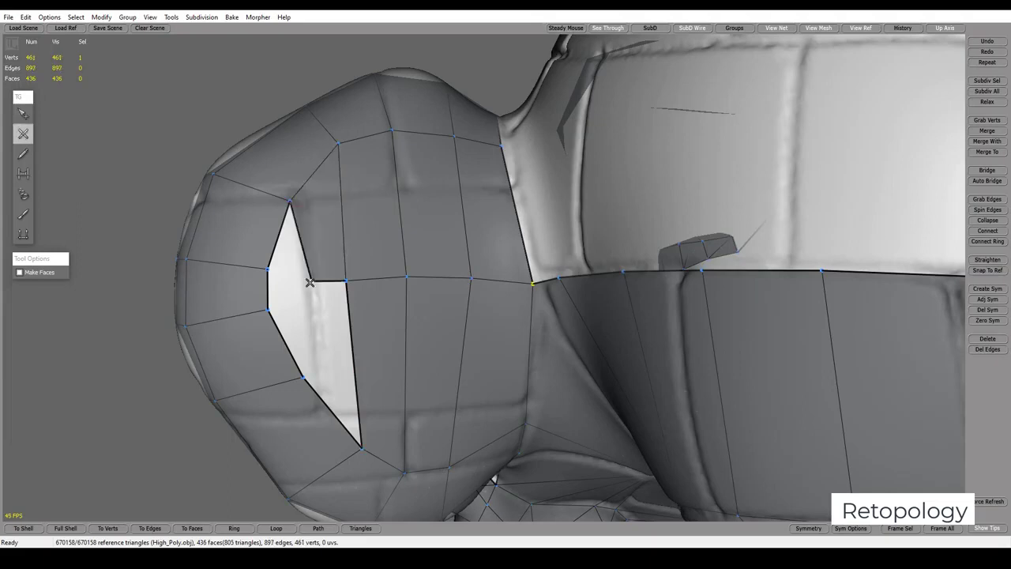
pyautogui.click(309, 375)
pyautogui.press('s')
pyautogui.press('c')
pyautogui.click(292, 282)
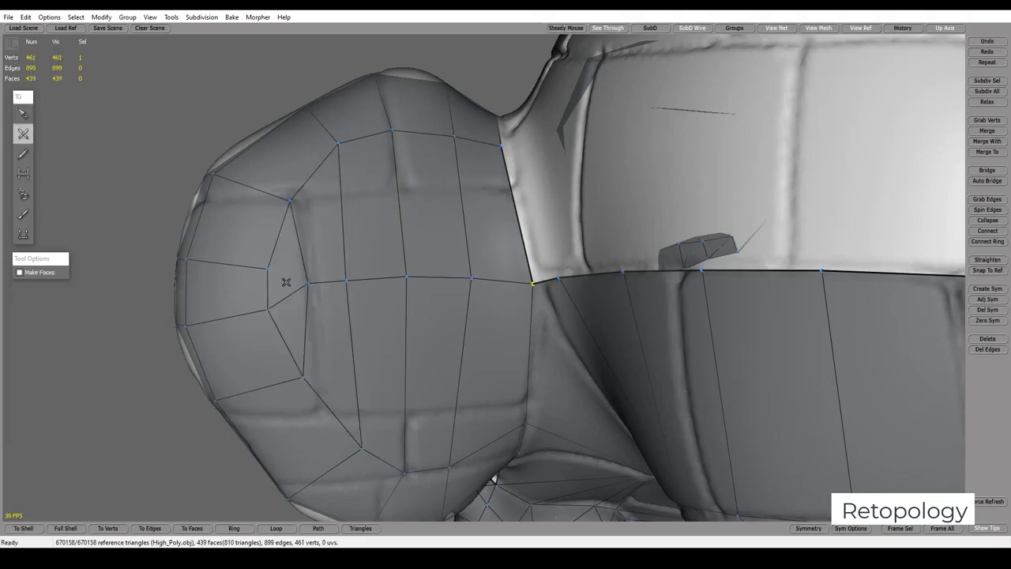
pyautogui.press('s')
pyautogui.press('c')
pyautogui.moveTo(411, 348)
pyautogui.mouseDown(button='middle')
pyautogui.moveTo(409, 413)
pyautogui.moveTo(532, 370)
pyautogui.mouseUp(button='middle')
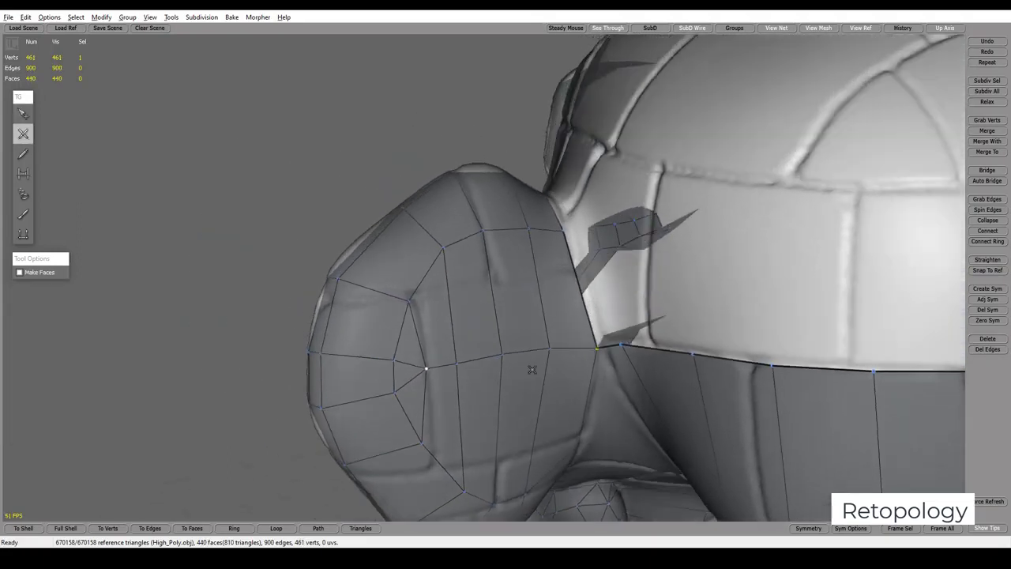
# Add a triangle and vertices at the seam between the ear base and head
pyautogui.click(599, 267)
pyautogui.moveTo(598, 267)
pyautogui.mouseDown(button='middle')
pyautogui.moveTo(611, 294)
pyautogui.moveTo(730, 134)
pyautogui.moveTo(724, 90)
pyautogui.moveTo(680, 105)
pyautogui.mouseUp(button='middle')
pyautogui.click(594, 278)
pyautogui.click(721, 135)
pyautogui.press('s')
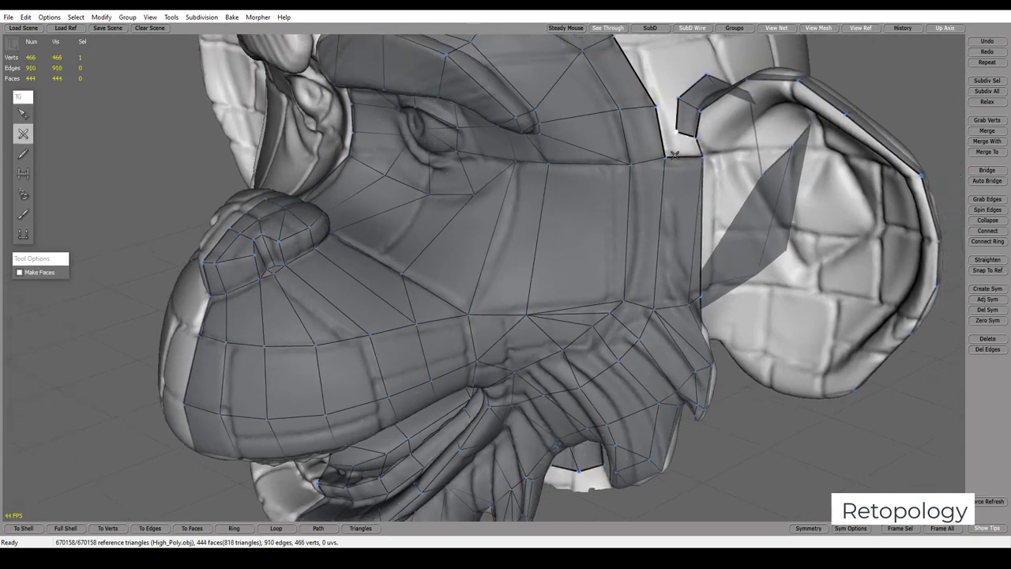
pyautogui.click(662, 101)
pyautogui.moveTo(662, 101)
pyautogui.mouseDown(button='middle')
pyautogui.moveTo(750, 128)
pyautogui.moveTo(706, 153)
pyautogui.moveTo(677, 138)
pyautogui.moveTo(704, 156)
pyautogui.moveTo(699, 135)
pyautogui.mouseUp(button='middle')
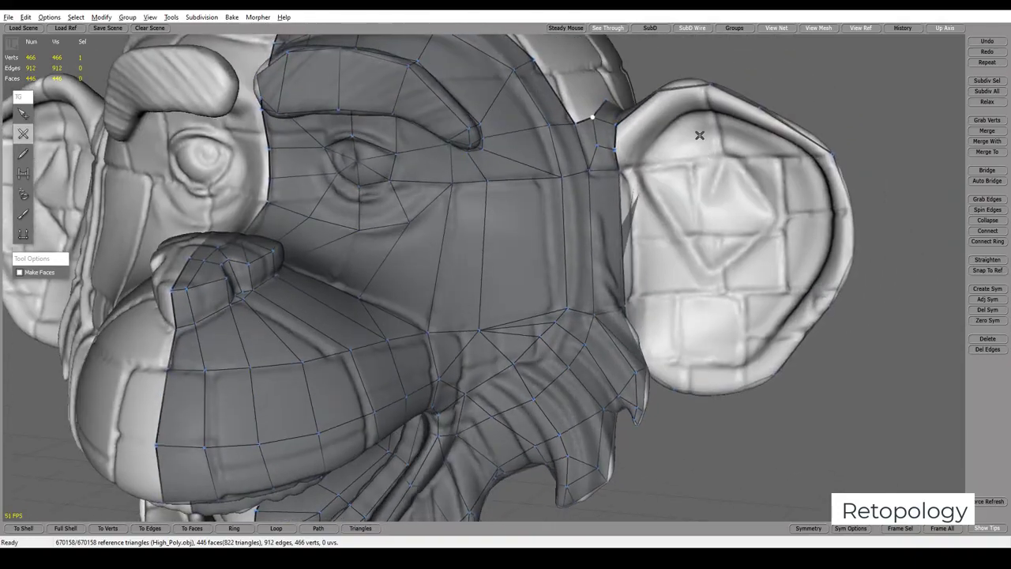
pyautogui.scroll(2, 699, 136)
# Build a face strip along the ear rim and down the ear, removing a misplaced vertex
pyautogui.click(679, 70)
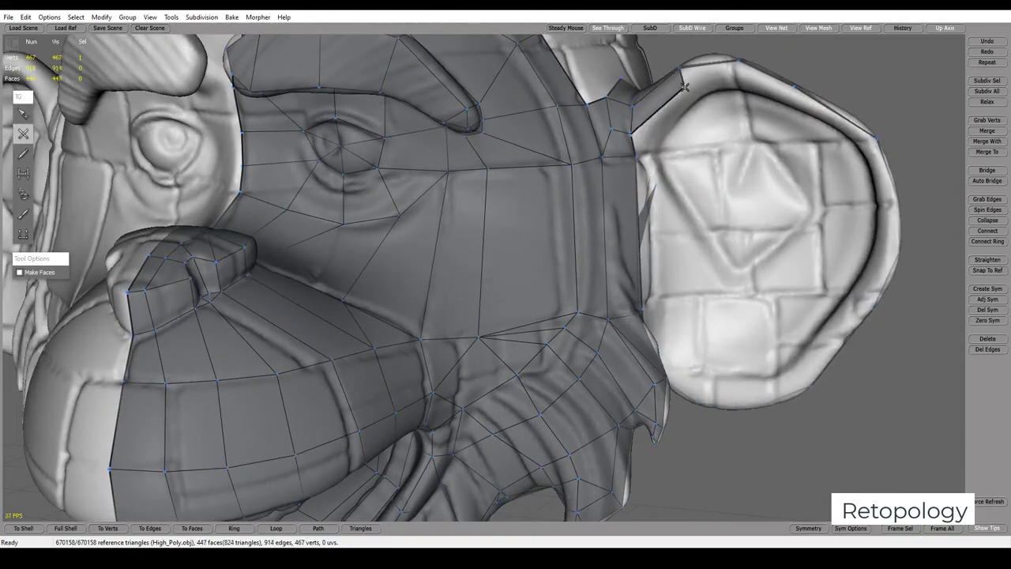
pyautogui.click(729, 76)
pyautogui.click(795, 89)
pyautogui.click(868, 141)
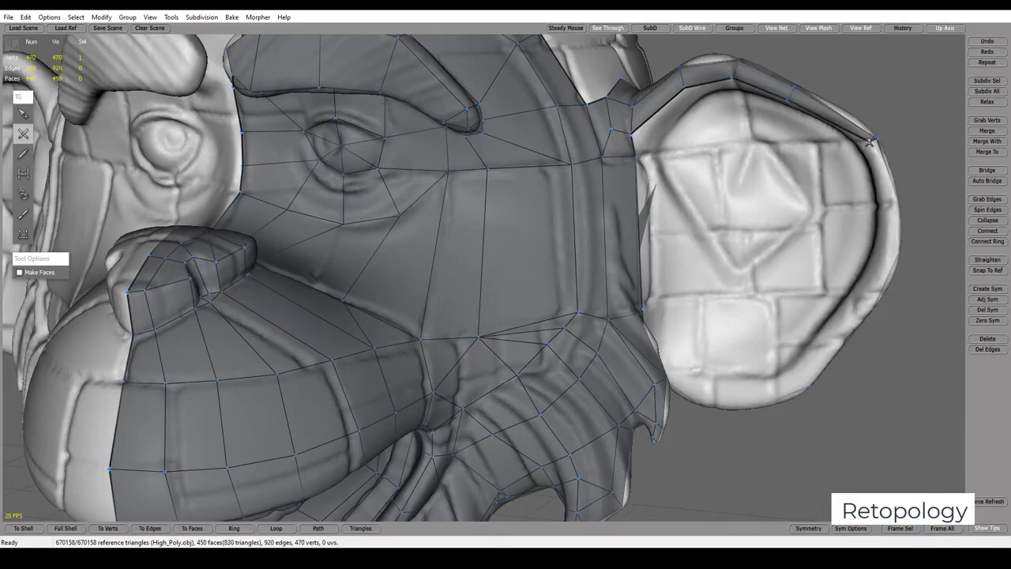
pyautogui.click(898, 202)
pyautogui.moveTo(898, 202)
pyautogui.mouseDown(button='middle')
pyautogui.moveTo(830, 216)
pyautogui.moveTo(905, 214)
pyautogui.mouseUp(button='middle')
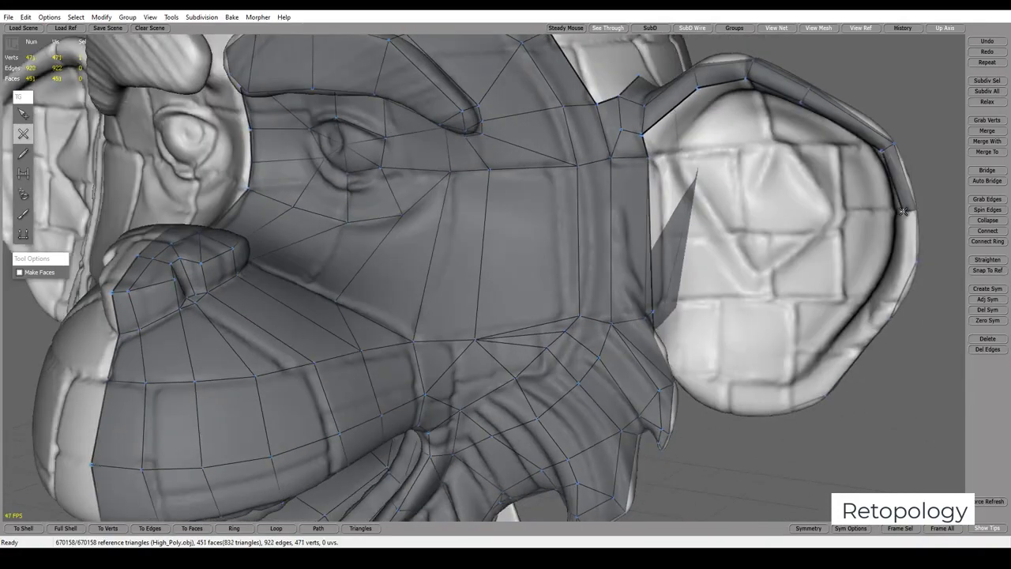
pyautogui.click(898, 258)
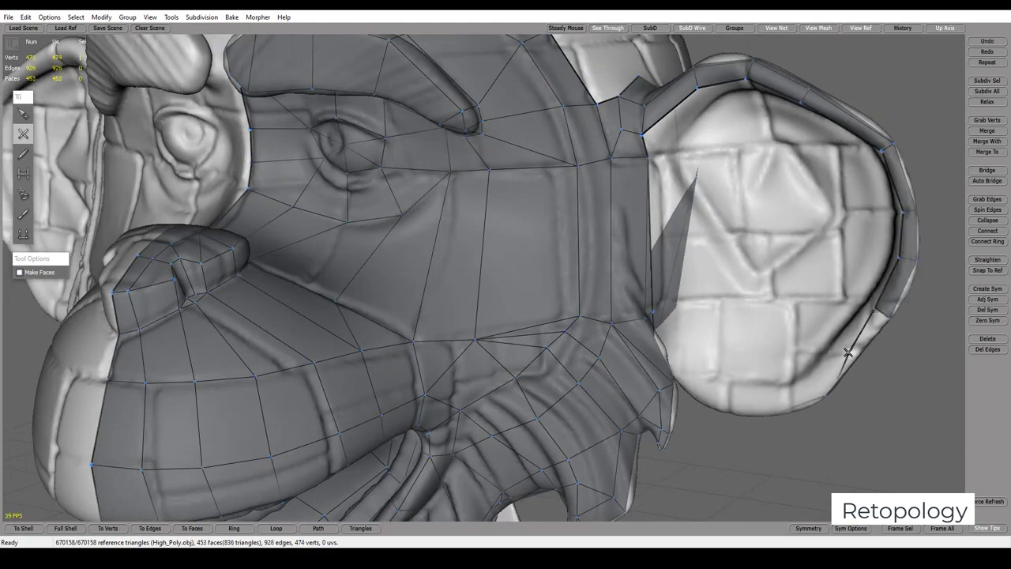
pyautogui.hotkey('ctrl', 'z')
pyautogui.moveTo(869, 348)
pyautogui.mouseDown(button='middle')
pyautogui.moveTo(869, 300)
pyautogui.moveTo(827, 387)
pyautogui.mouseUp(button='middle')
pyautogui.click(828, 387)
pyautogui.click(773, 405)
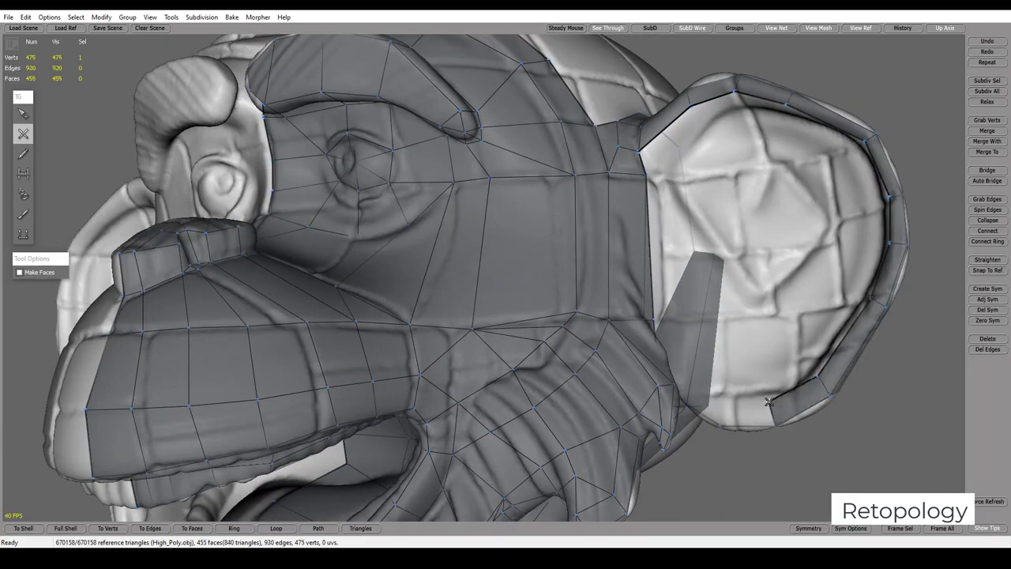
pyautogui.click(728, 402)
# Fill the gap at the top of the ear and extend faces along the rim
pyautogui.moveTo(728, 395); pyautogui.dragTo(644, 413, button='middle')
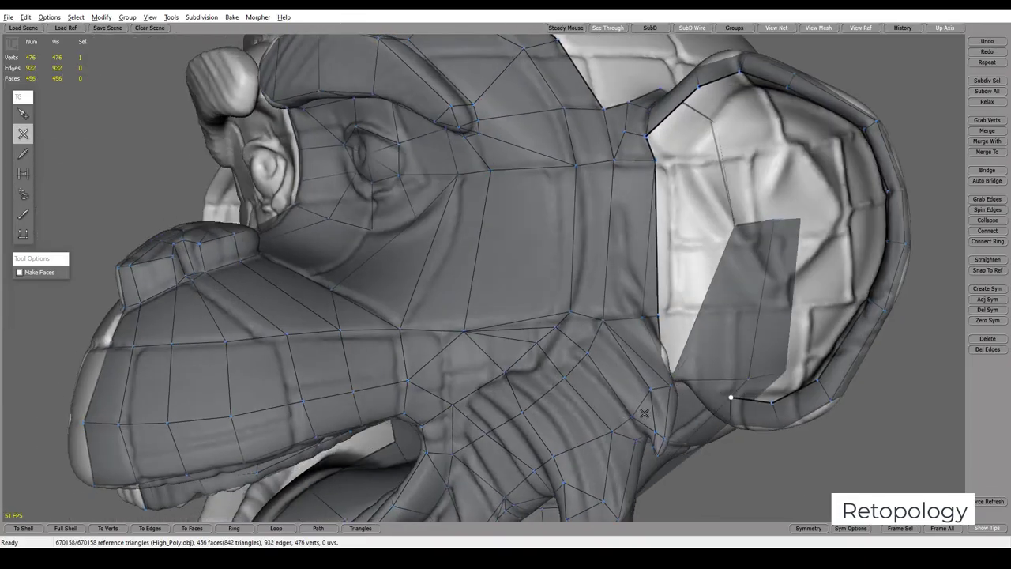
pyautogui.moveTo(699, 387)
pyautogui.mouseDown(button='middle')
pyautogui.moveTo(679, 393)
pyautogui.moveTo(788, 258)
pyautogui.moveTo(685, 208)
pyautogui.mouseUp(button='middle')
pyautogui.click(679, 393)
pyautogui.click(686, 216)
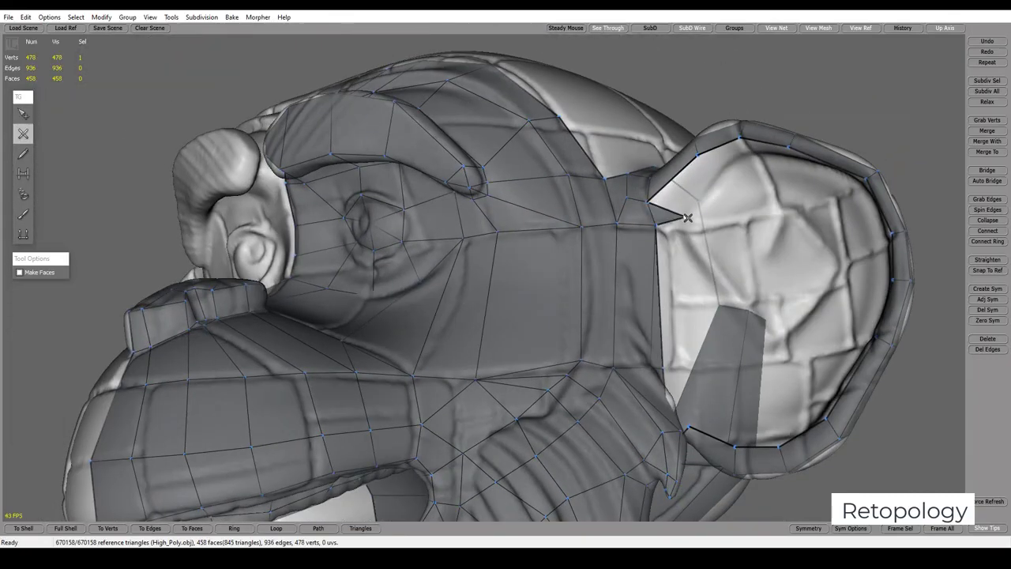
pyautogui.click(710, 184)
pyautogui.click(740, 150)
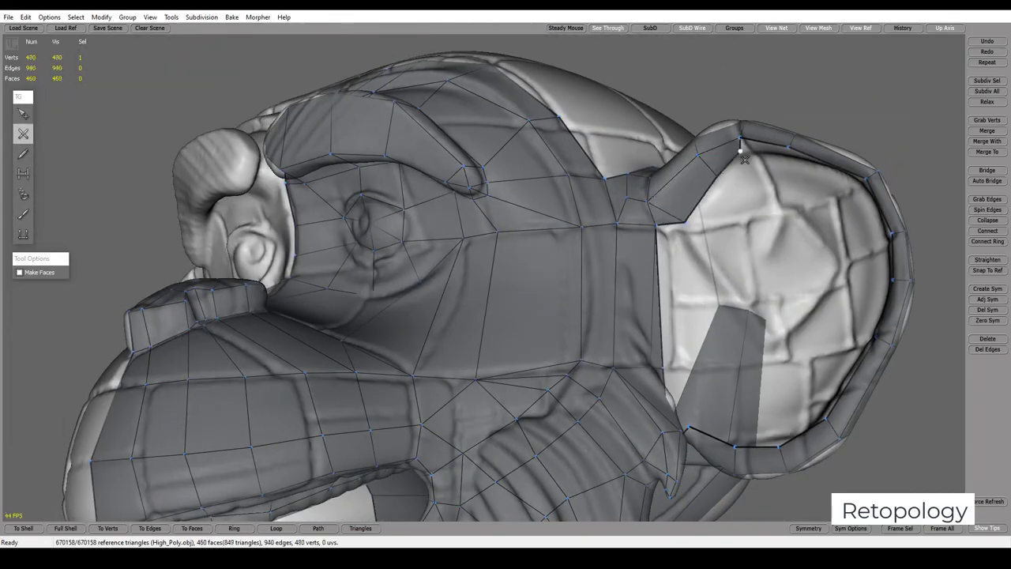
pyautogui.moveTo(748, 157); pyautogui.dragTo(801, 203, button='middle')
pyautogui.click(750, 255)
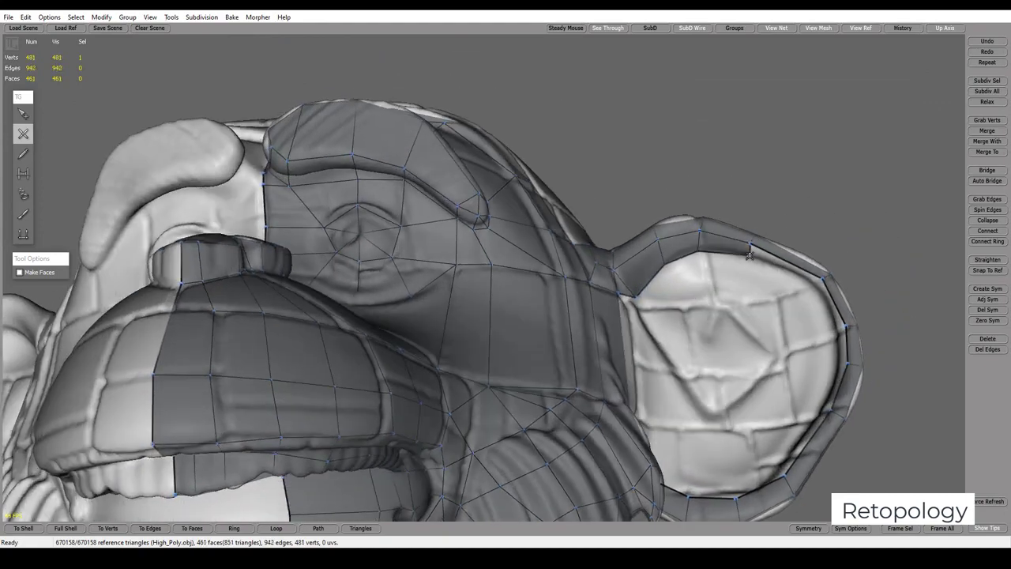
pyautogui.click(817, 292)
pyautogui.click(829, 325)
pyautogui.moveTo(829, 326)
pyautogui.mouseDown(button='middle')
pyautogui.moveTo(855, 418)
pyautogui.moveTo(834, 287)
pyautogui.moveTo(766, 341)
pyautogui.moveTo(757, 390)
pyautogui.moveTo(622, 295)
pyautogui.mouseUp(button='middle')
# Close the inner ear rim with faces down to the base of the ear
pyautogui.click(830, 280)
pyautogui.click(814, 327)
pyautogui.click(770, 345)
pyautogui.click(756, 389)
pyautogui.click(719, 375)
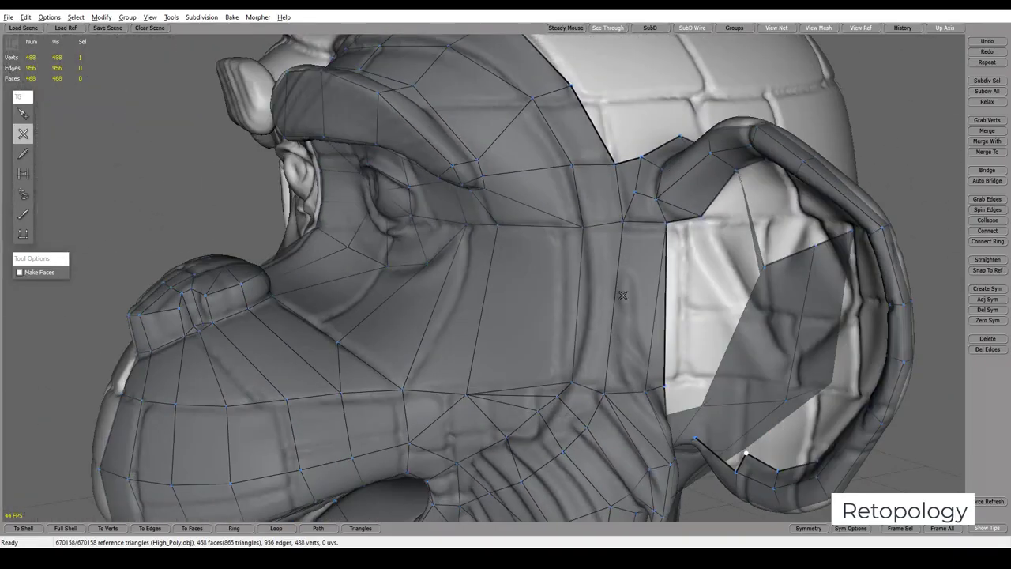
pyautogui.click(703, 423)
pyautogui.moveTo(703, 423)
pyautogui.mouseDown(button='middle')
pyautogui.moveTo(617, 311)
pyautogui.moveTo(607, 328)
pyautogui.moveTo(640, 375)
pyautogui.mouseUp(button='middle')
# Fill the small triangular gap beside the horn and undo the stray cut vertex inside the ear
pyautogui.click(618, 347)
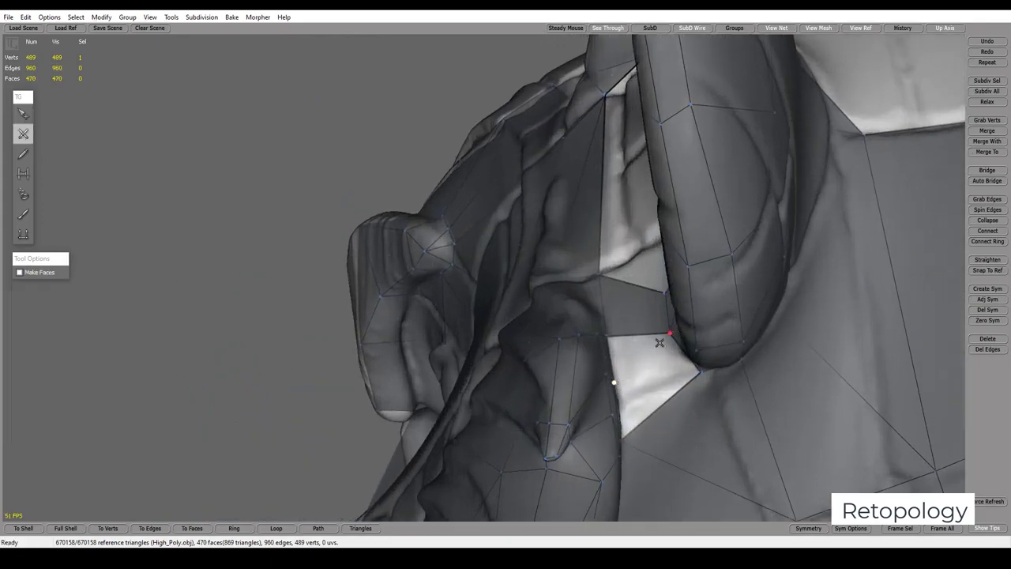
pyautogui.click(660, 342)
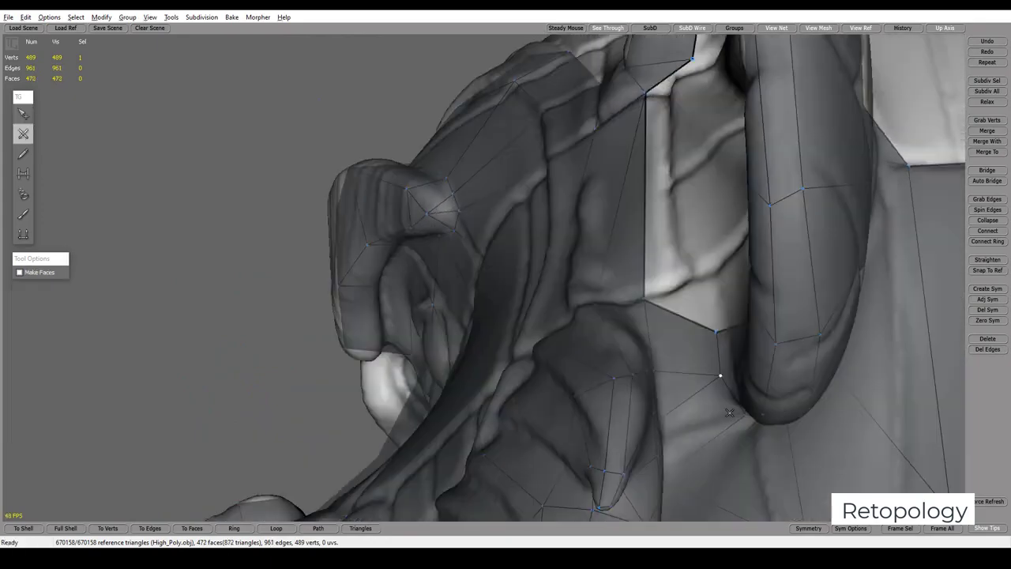
pyautogui.moveTo(654, 372)
pyautogui.mouseDown(button='middle')
pyautogui.moveTo(837, 443)
pyautogui.moveTo(777, 386)
pyautogui.moveTo(810, 266)
pyautogui.moveTo(779, 243)
pyautogui.mouseUp(button='middle')
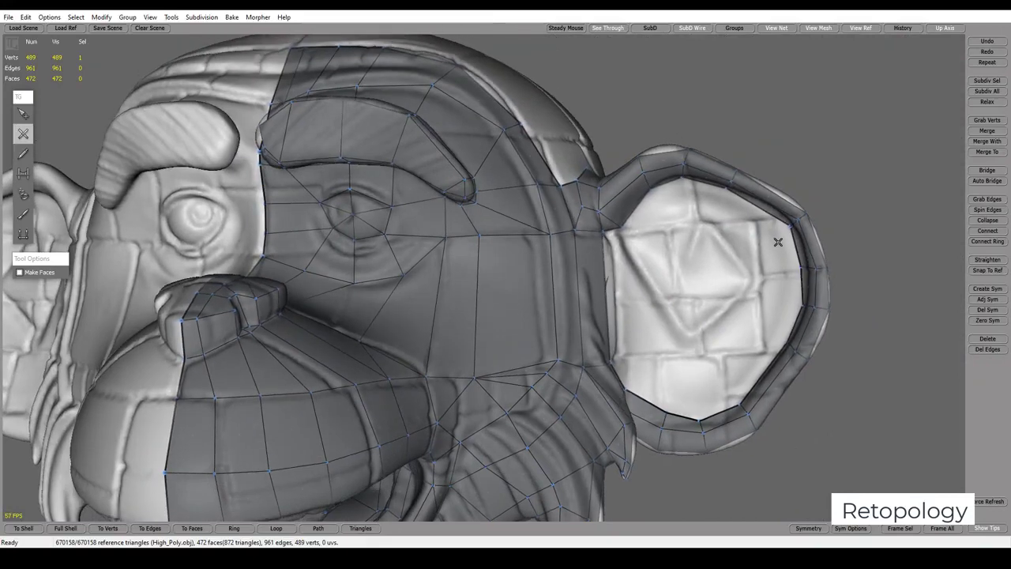
pyautogui.press('s')
pyautogui.press('c')
pyautogui.hotkey('ctrl', 'z')
# Cut new faces inside the upper inner ear, shaping the new rim vertices
pyautogui.click(684, 231)
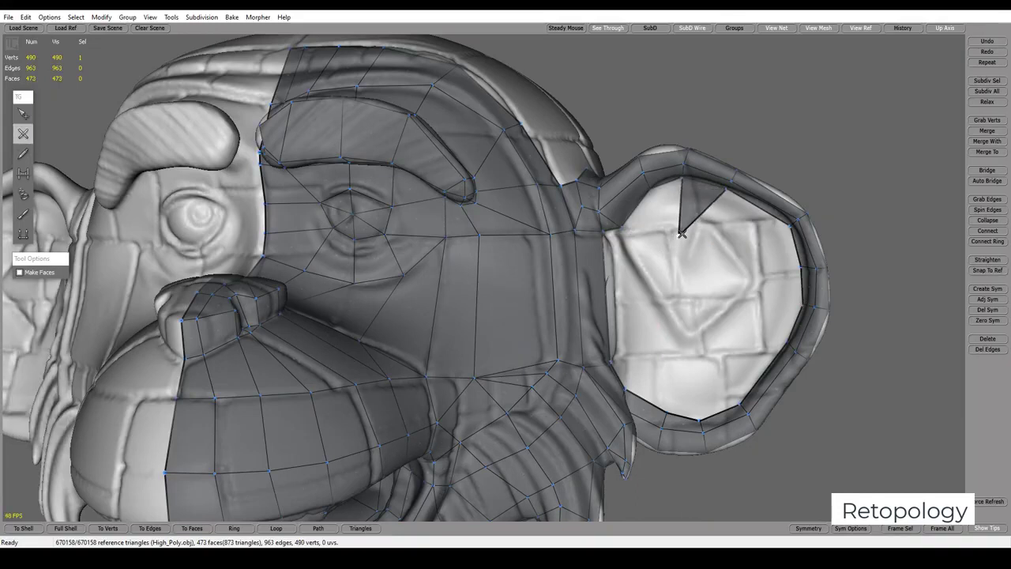
pyautogui.click(746, 256)
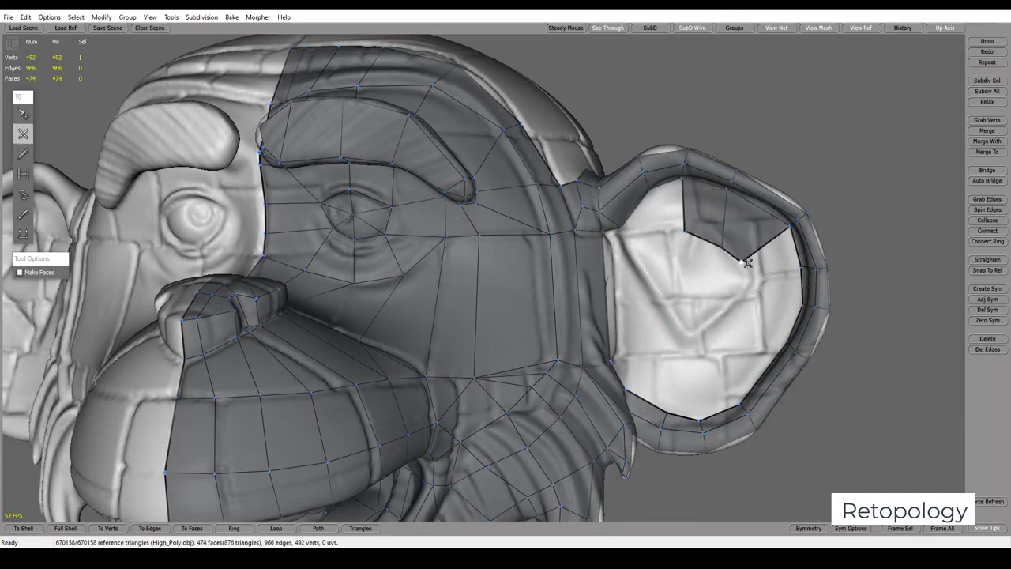
pyautogui.moveTo(747, 262); pyautogui.dragTo(735, 268)
pyautogui.click(753, 276)
pyautogui.click(745, 280)
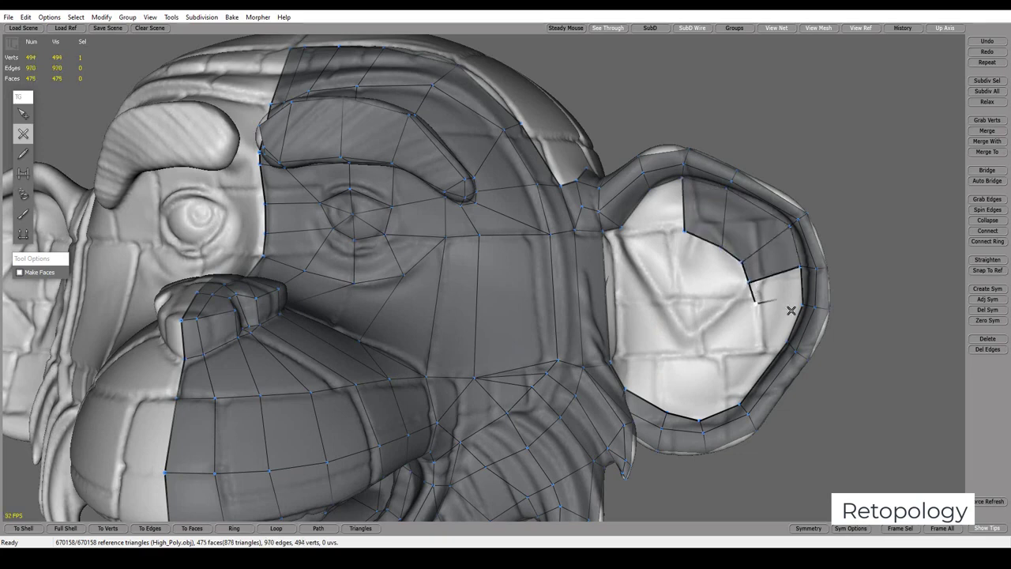
pyautogui.moveTo(757, 302); pyautogui.dragTo(763, 308)
pyautogui.moveTo(765, 314); pyautogui.dragTo(774, 333, button='middle')
# Add faces down the inner ear rim and fill the lower inner ear
pyautogui.click(746, 322)
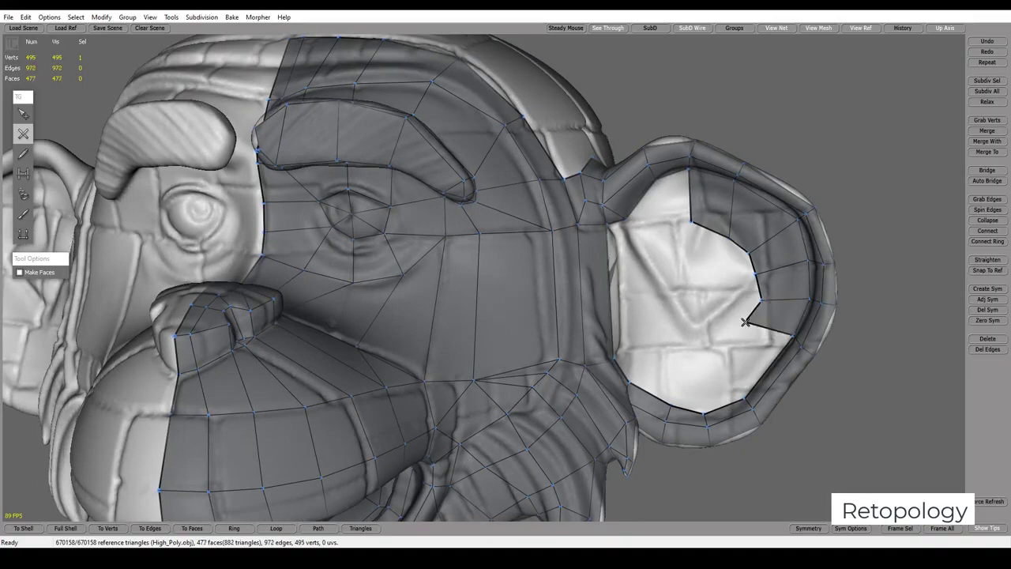
pyautogui.click(706, 397)
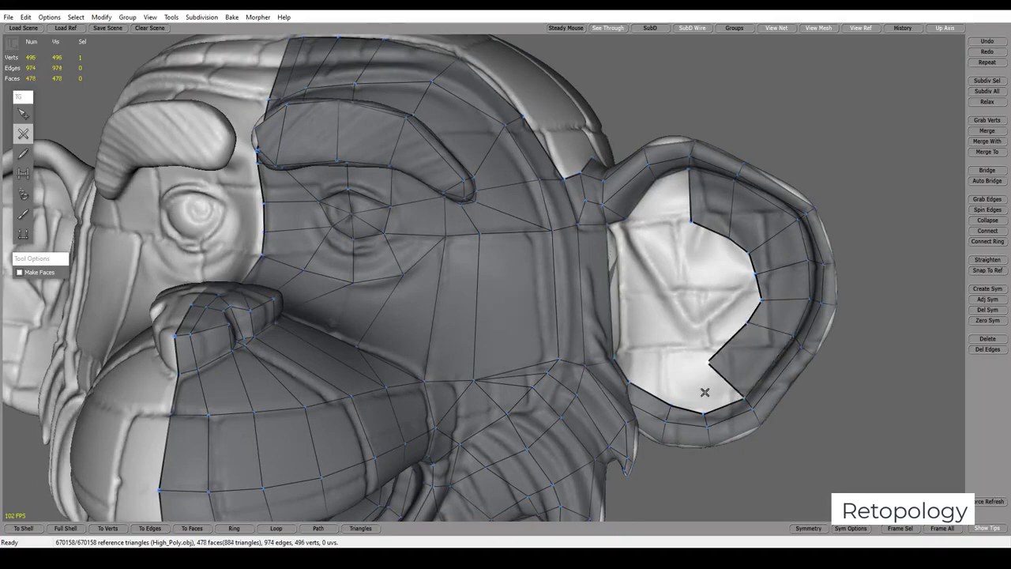
pyautogui.moveTo(704, 395); pyautogui.dragTo(684, 370)
pyautogui.click(646, 375)
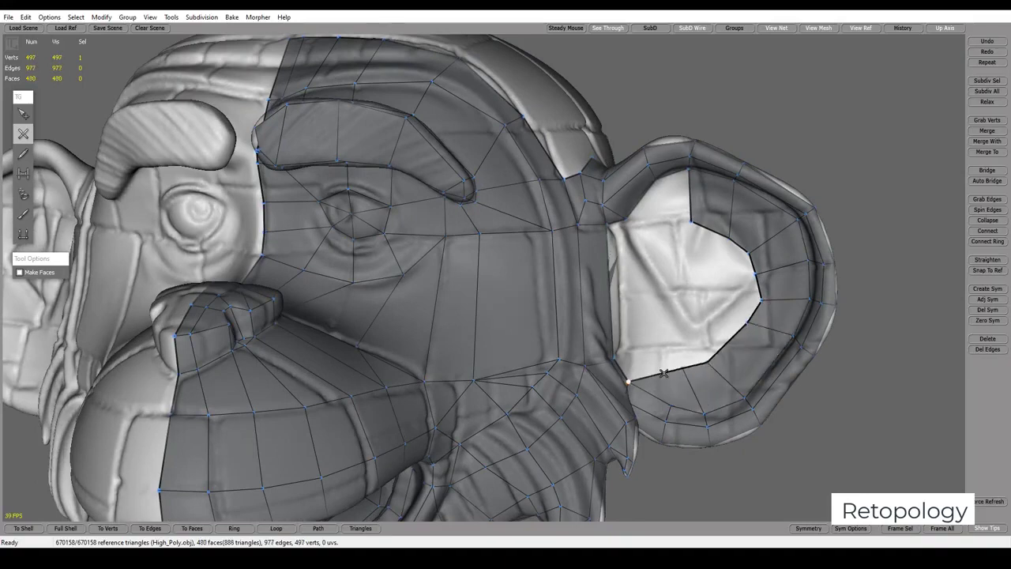
pyautogui.moveTo(663, 374); pyautogui.dragTo(707, 226, button='middle')
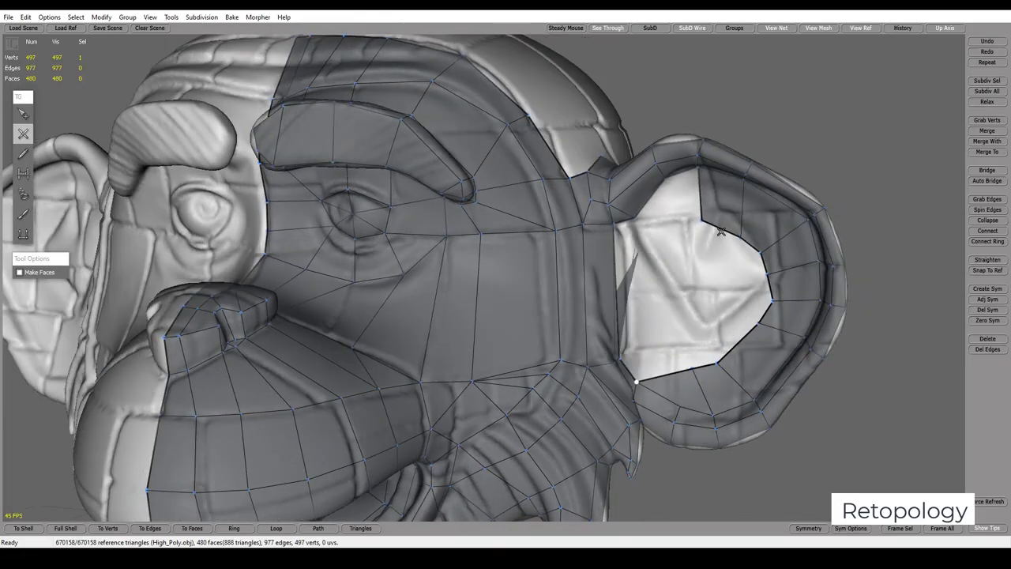
# Nudge the inner ear loop vertex upward, then split the edge in front of the ear
pyautogui.press('s')
pyautogui.moveTo(747, 241)
pyautogui.mouseDown()
pyautogui.moveTo(741, 225)
pyautogui.moveTo(778, 265)
pyautogui.mouseUp()
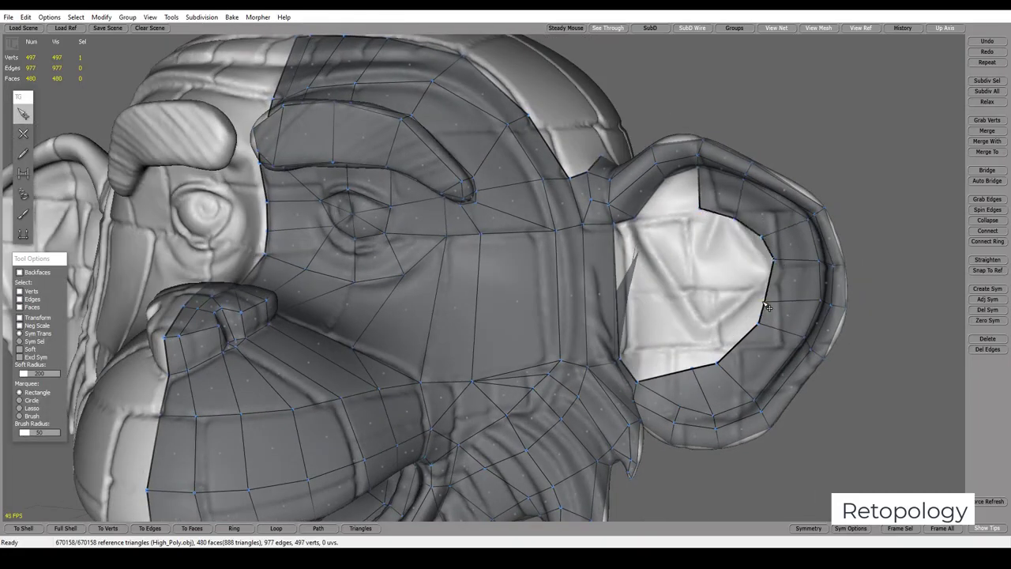
pyautogui.click(756, 338)
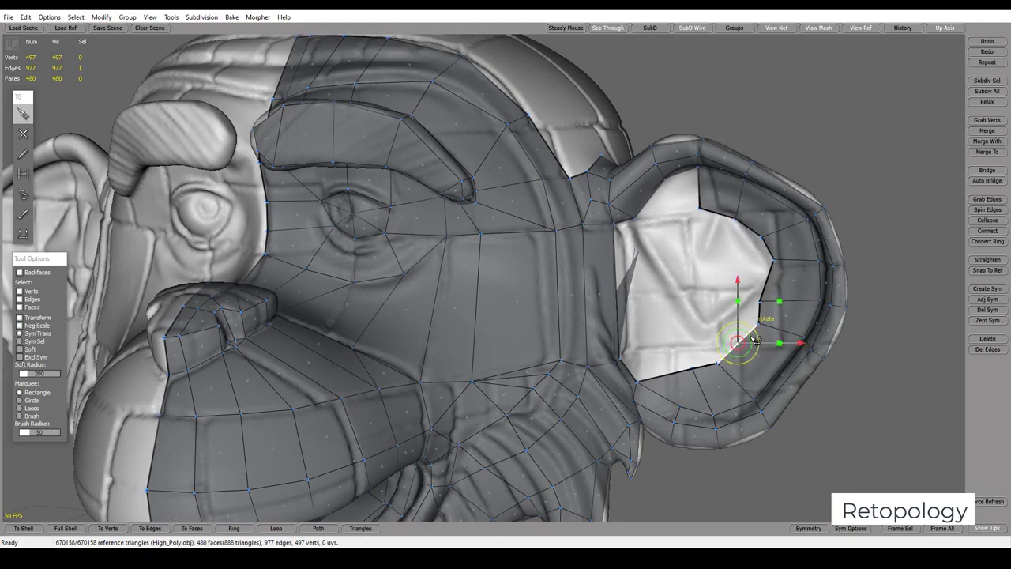
pyautogui.click(759, 325)
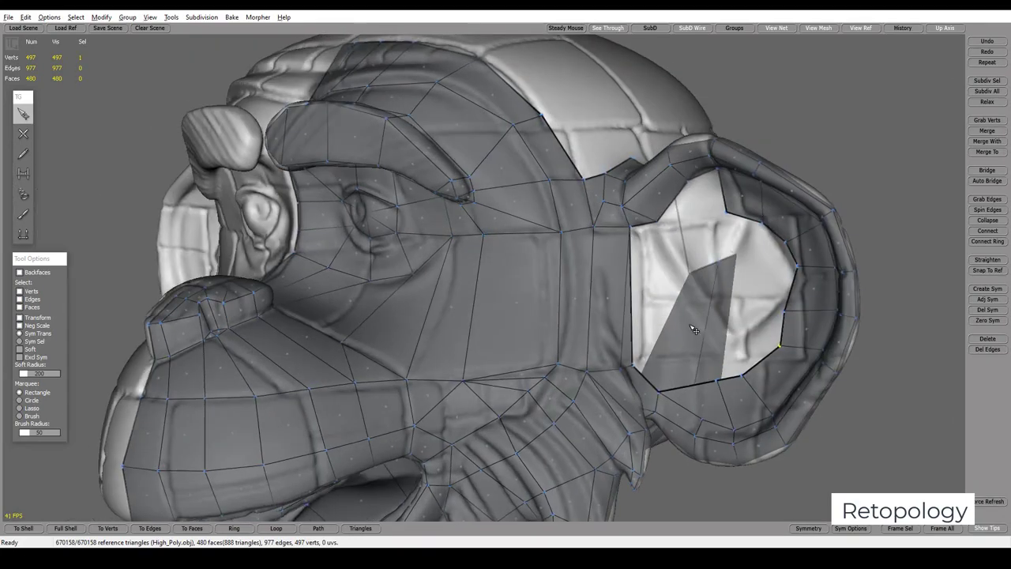
pyautogui.moveTo(760, 332); pyautogui.dragTo(669, 274, button='middle')
pyautogui.press('e')
pyautogui.click(633, 298)
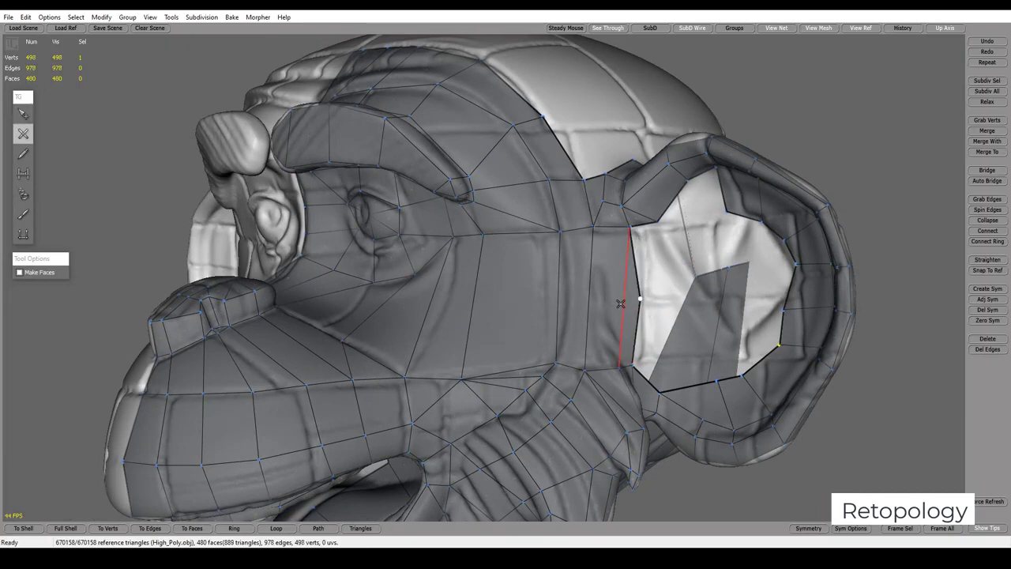
# Cut a new edge in front of the ear and merge the stray vertex to close the slit
pyautogui.click(622, 303)
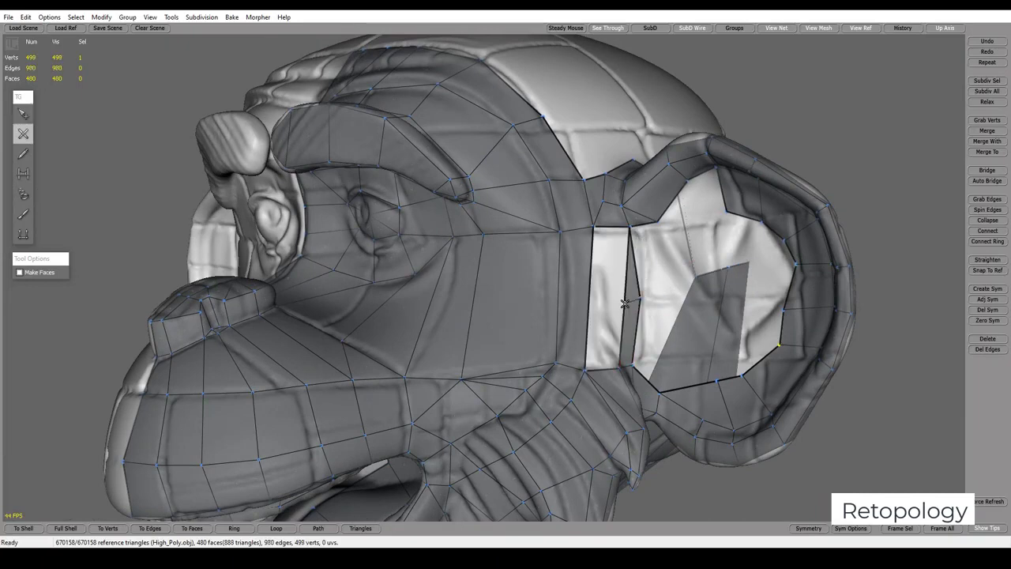
pyautogui.click(626, 251)
pyautogui.press('q')
pyautogui.moveTo(625, 237); pyautogui.dragTo(600, 239)
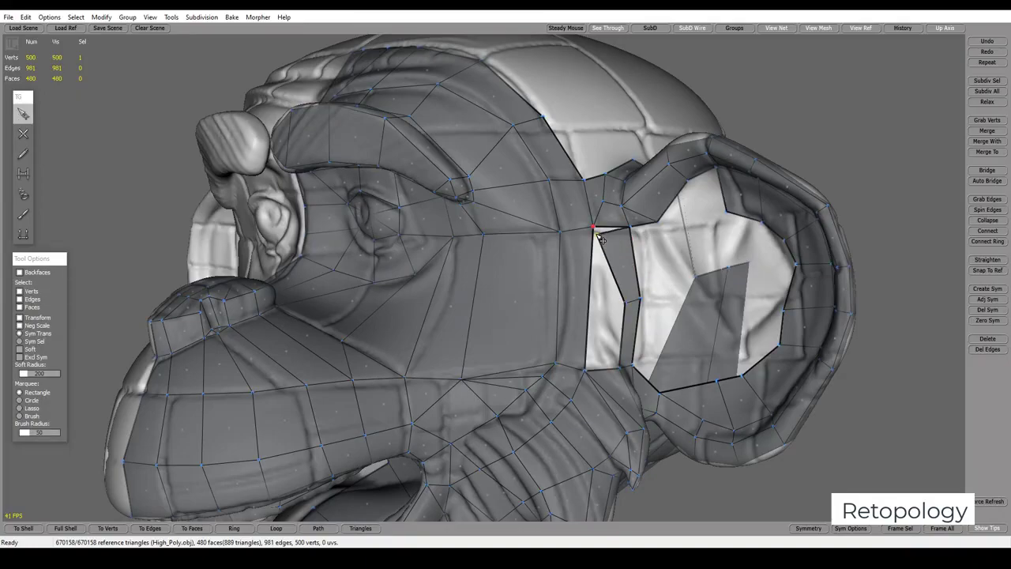
pyautogui.click(600, 238)
pyautogui.moveTo(600, 238)
pyautogui.mouseDown(button='middle')
pyautogui.moveTo(777, 324)
pyautogui.moveTo(627, 307)
pyautogui.mouseUp(button='middle')
# Cut an edge across the cheek gap from the ear toward the eye and muzzle
pyautogui.press('w')
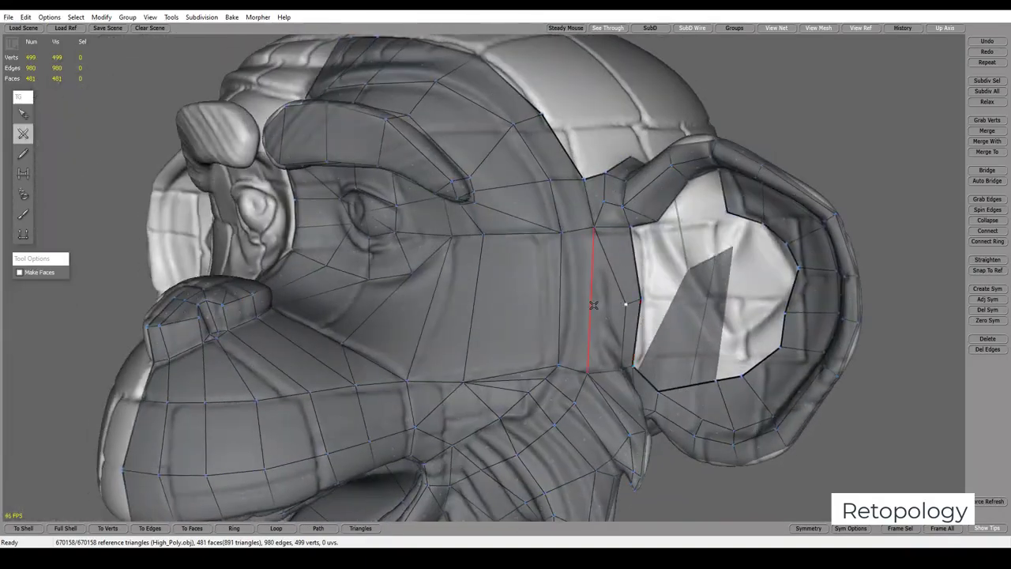
pyautogui.click(594, 305)
pyautogui.click(560, 302)
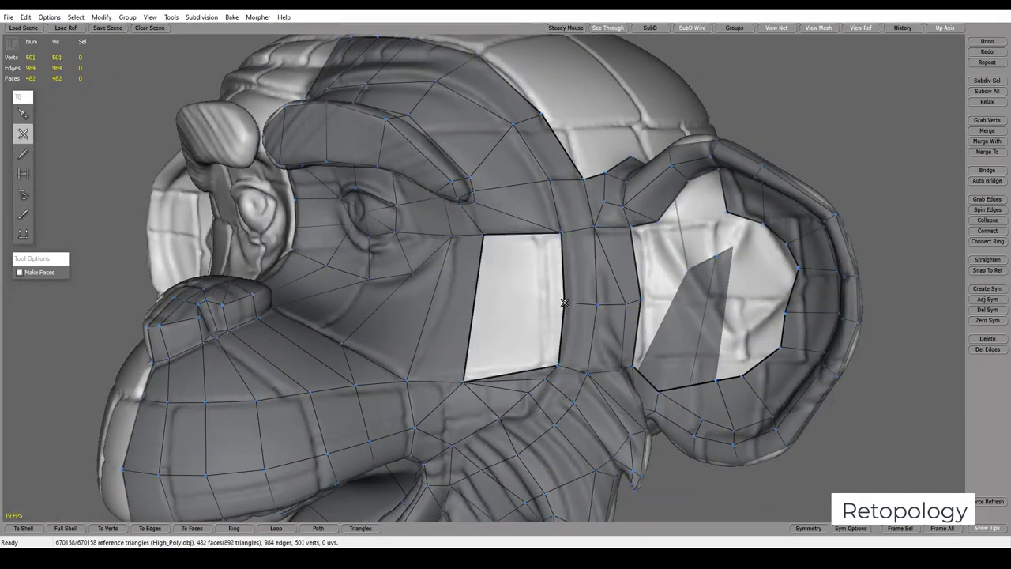
pyautogui.click(476, 301)
pyautogui.click(442, 302)
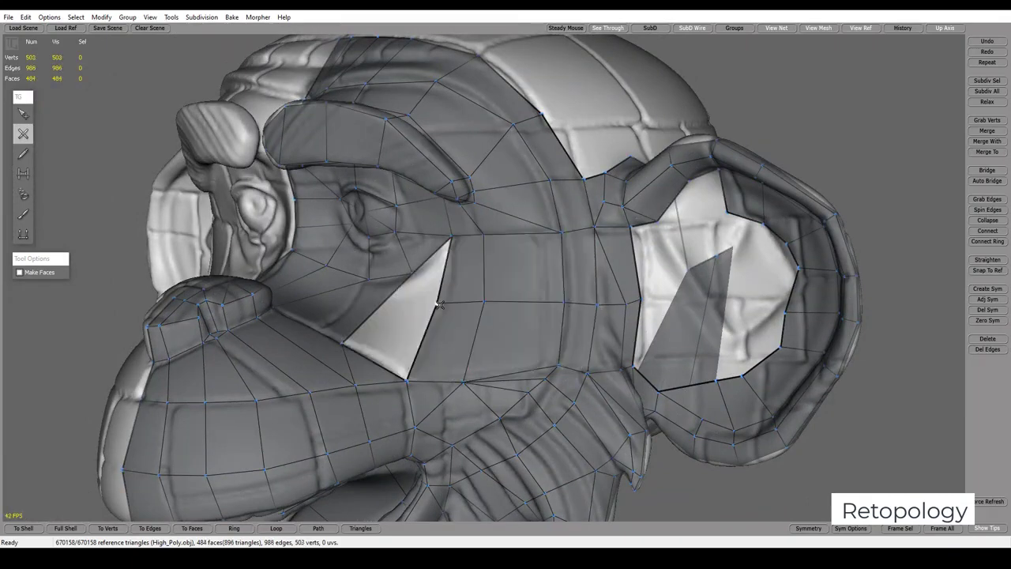
pyautogui.click(394, 301)
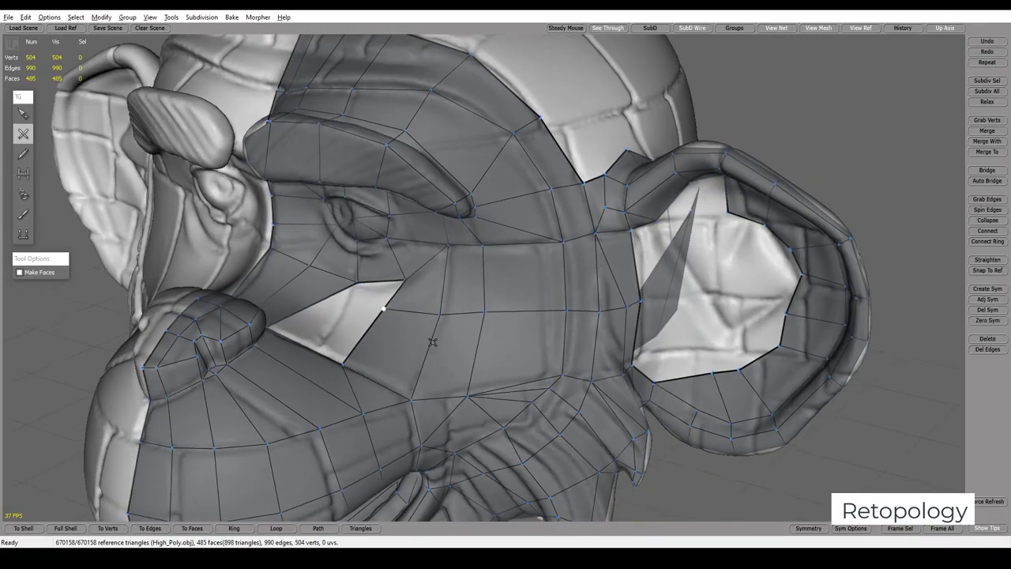
# Fill the gap beside the muzzle with faces and pull the cheek boundary vertex inward
pyautogui.moveTo(405, 296); pyautogui.dragTo(367, 291, button='middle')
pyautogui.click(367, 291)
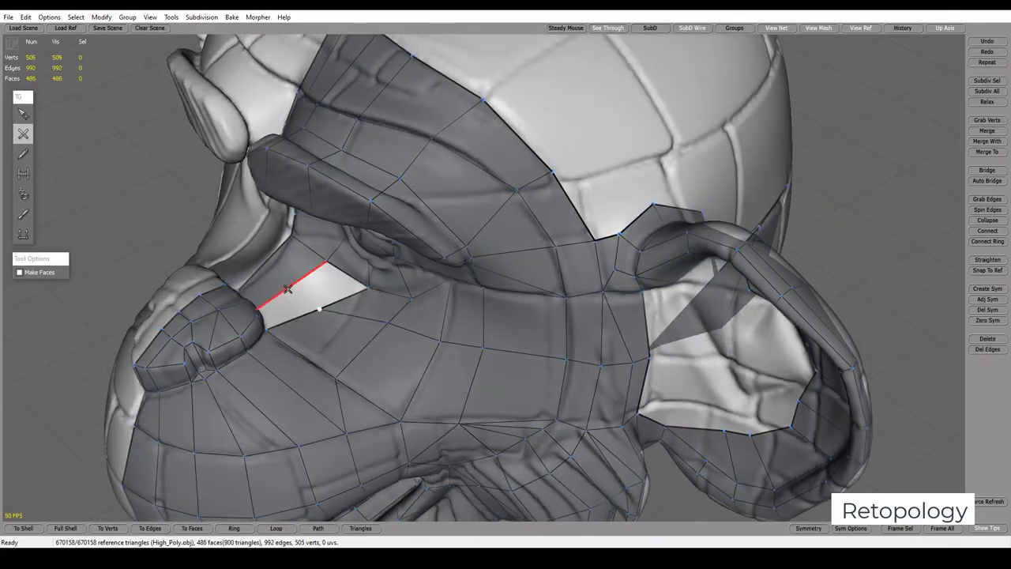
pyautogui.click(288, 290)
pyautogui.click(261, 265)
pyautogui.moveTo(310, 287); pyautogui.dragTo(402, 316, button='middle')
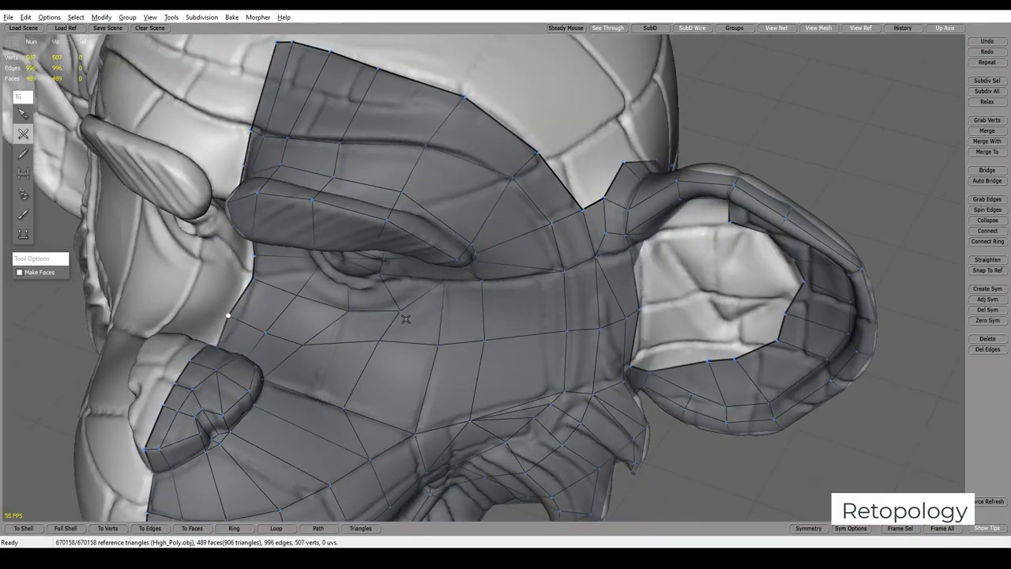
pyautogui.press('s')
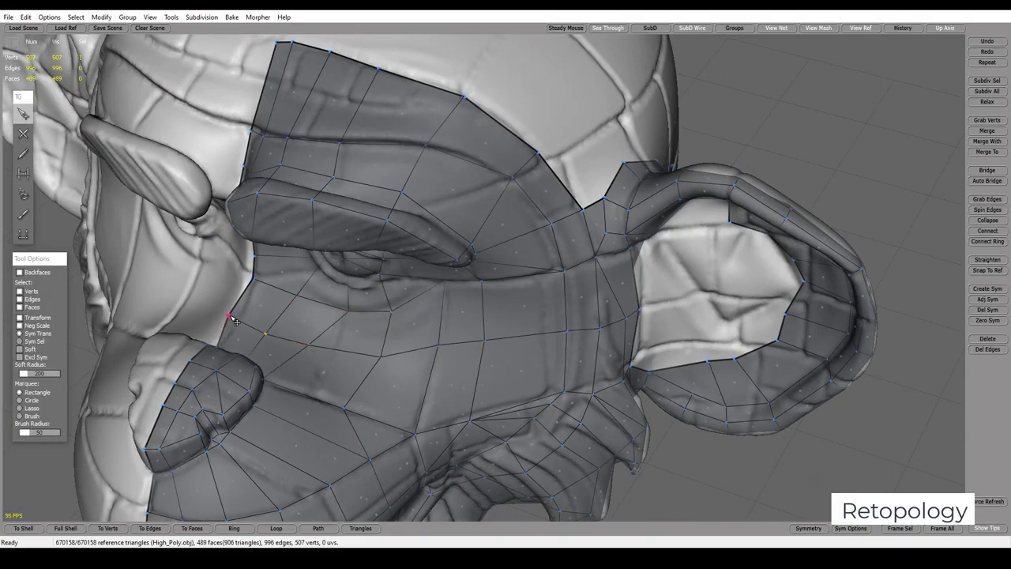
pyautogui.moveTo(234, 321); pyautogui.dragTo(240, 324)
pyautogui.moveTo(544, 351)
pyautogui.mouseDown(button='middle')
pyautogui.moveTo(598, 300)
pyautogui.moveTo(666, 289)
pyautogui.moveTo(706, 243)
pyautogui.mouseUp(button='middle')
# Start filling the ear hole with faces along its upper and lower edges
pyautogui.press('e')
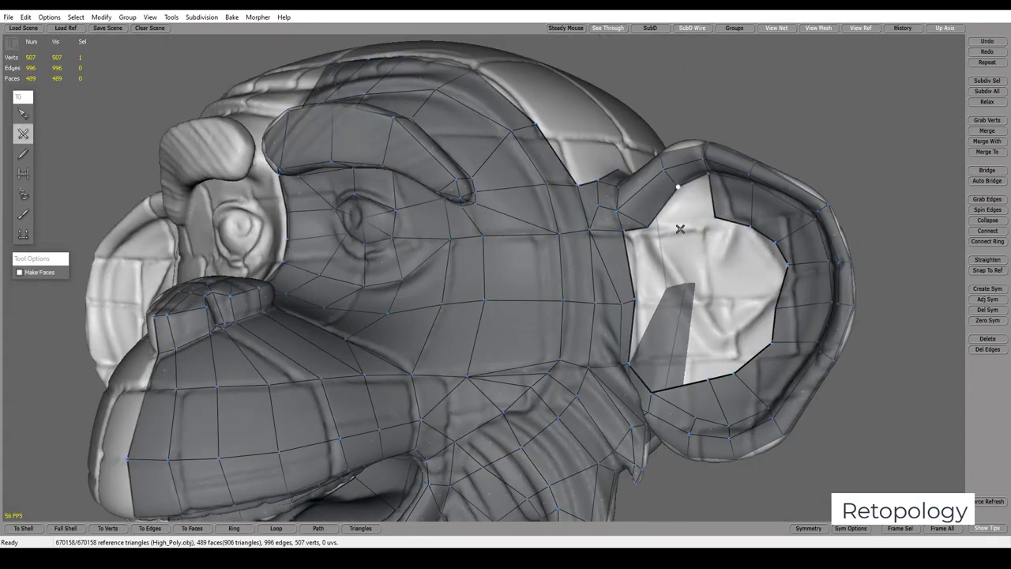
pyautogui.press('s')
pyautogui.press('e')
pyautogui.click(689, 224)
pyautogui.press('s')
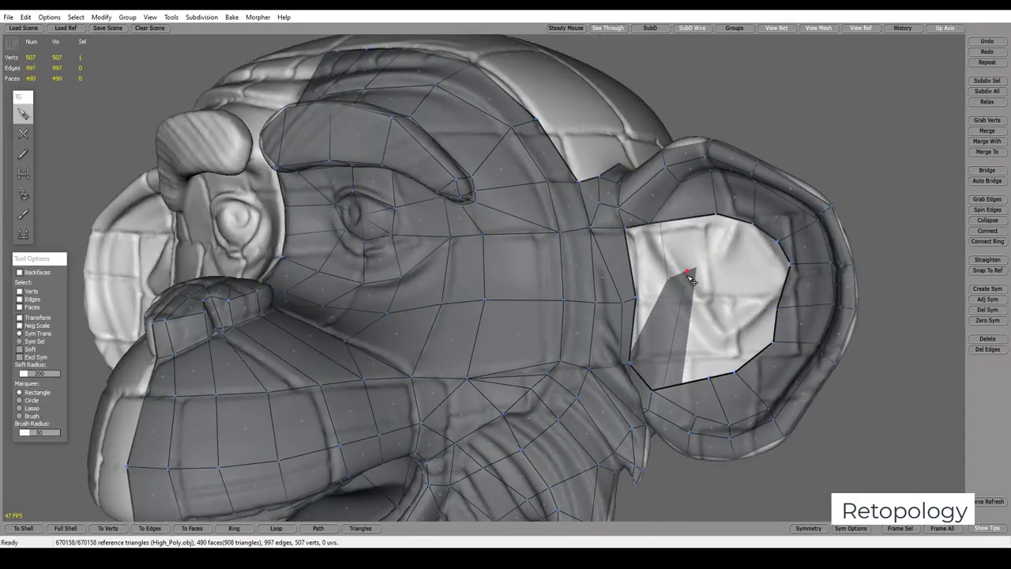
pyautogui.press('e')
pyautogui.click(666, 289)
pyautogui.click(660, 372)
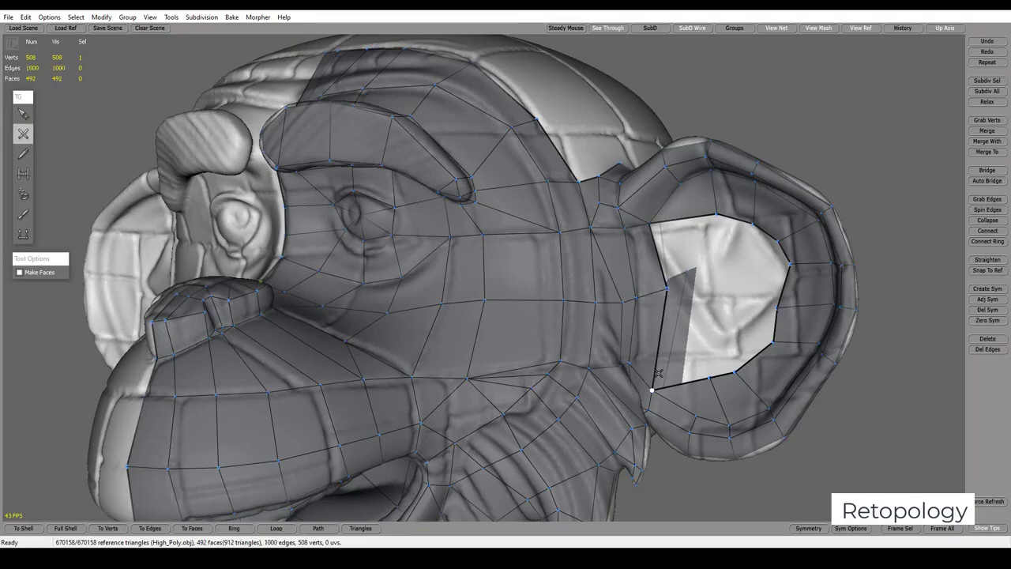
# Add more faces around the left side and interior of the ear hole
pyautogui.press('s')
pyautogui.press('e')
pyautogui.click(717, 274)
pyautogui.click(710, 375)
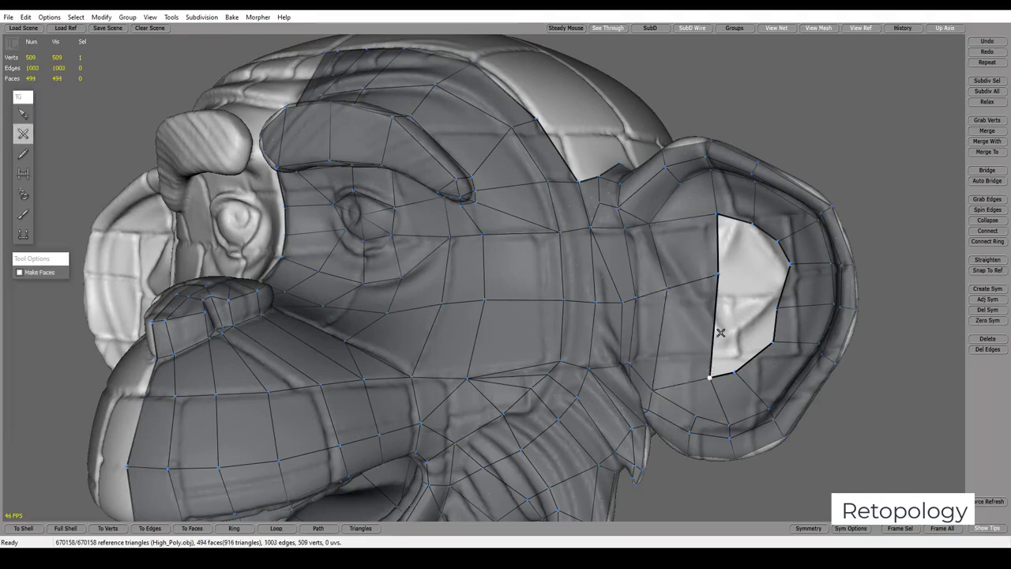
pyautogui.press('s')
pyautogui.press('e')
pyautogui.click(748, 274)
pyautogui.click(735, 343)
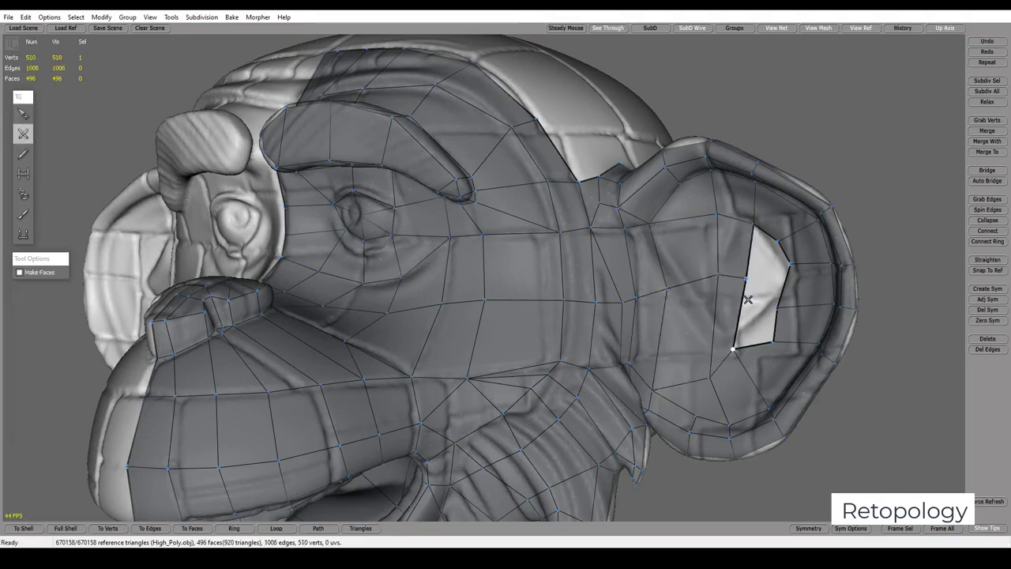
# Close the last quads in the ear hole and turn the head to a side view
pyautogui.press('s')
pyautogui.press('e')
pyautogui.click(774, 305)
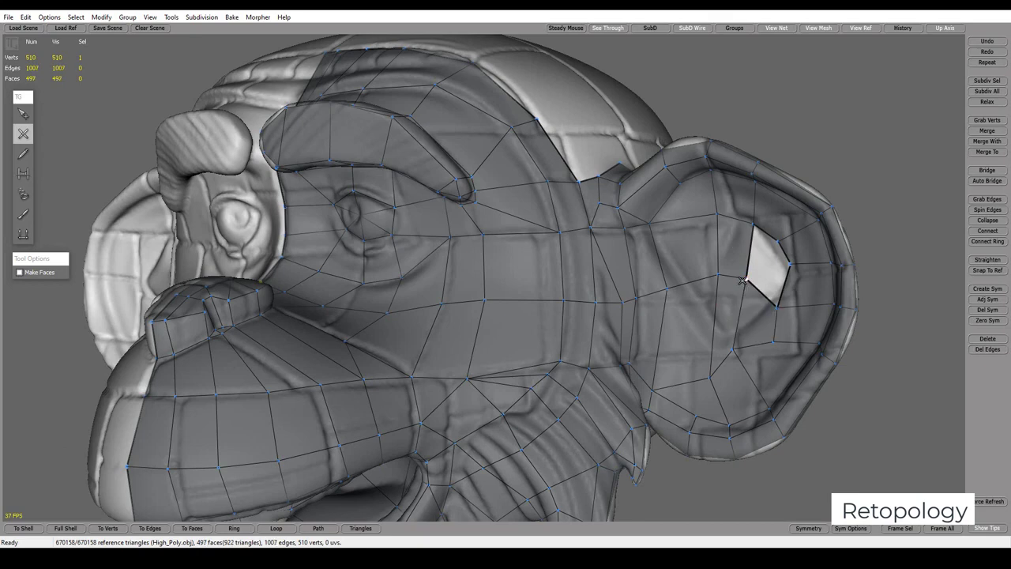
pyautogui.click(778, 246)
pyautogui.press('s')
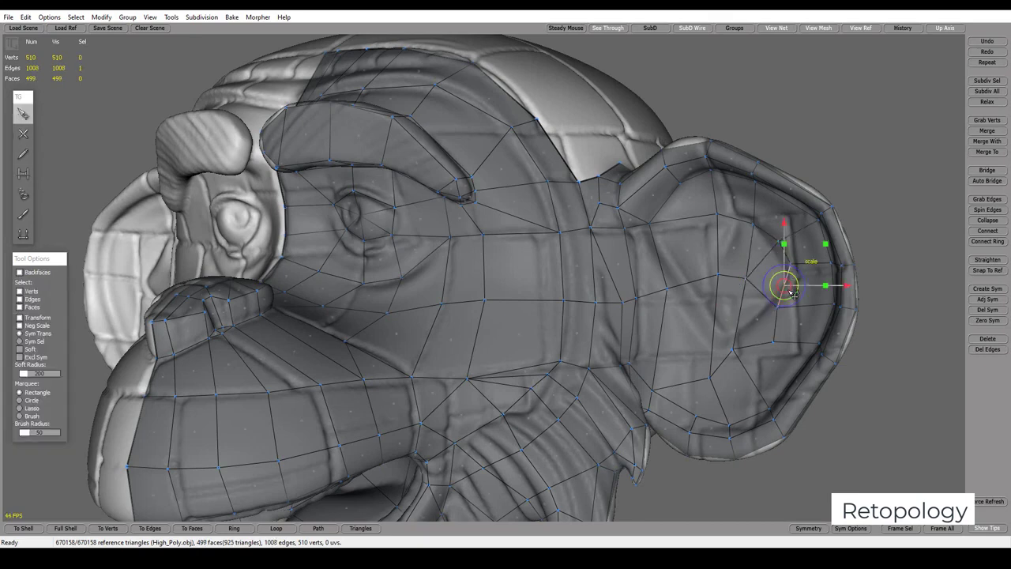
pyautogui.keyDown('alt'); pyautogui.moveTo(780, 247); pyautogui.dragTo(735, 365); pyautogui.keyUp('alt')
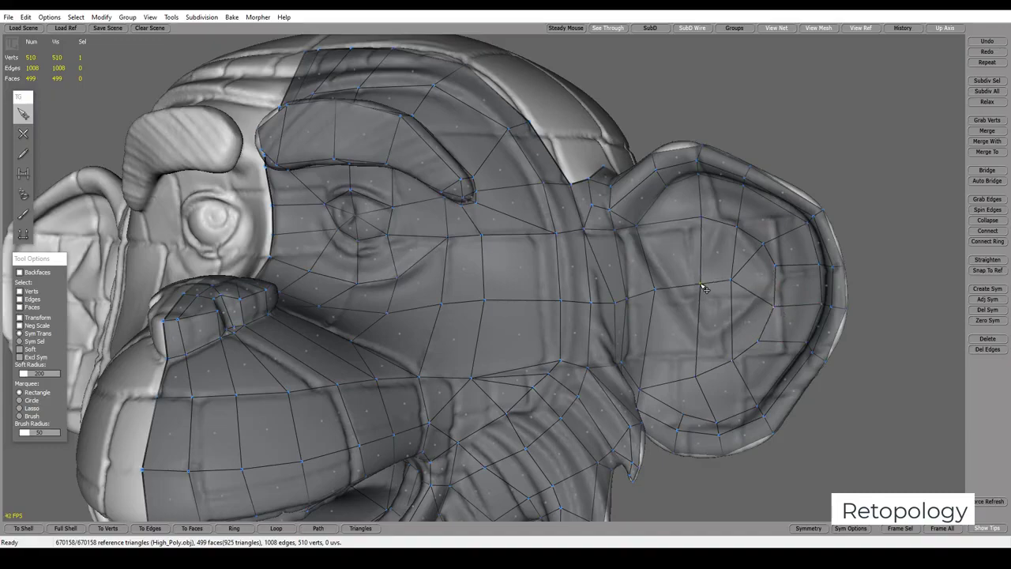
pyautogui.moveTo(705, 283)
pyautogui.keyDown('alt'); pyautogui.mouseDown()
pyautogui.moveTo(471, 302)
pyautogui.moveTo(521, 237)
pyautogui.moveTo(548, 235)
pyautogui.mouseUp(); pyautogui.keyUp('alt')
# Build new faces extending the patch upward on the side of the skull
pyautogui.press('w')
pyautogui.click(535, 230)
pyautogui.click(530, 206)
pyautogui.click(512, 226)
pyautogui.click(495, 189)
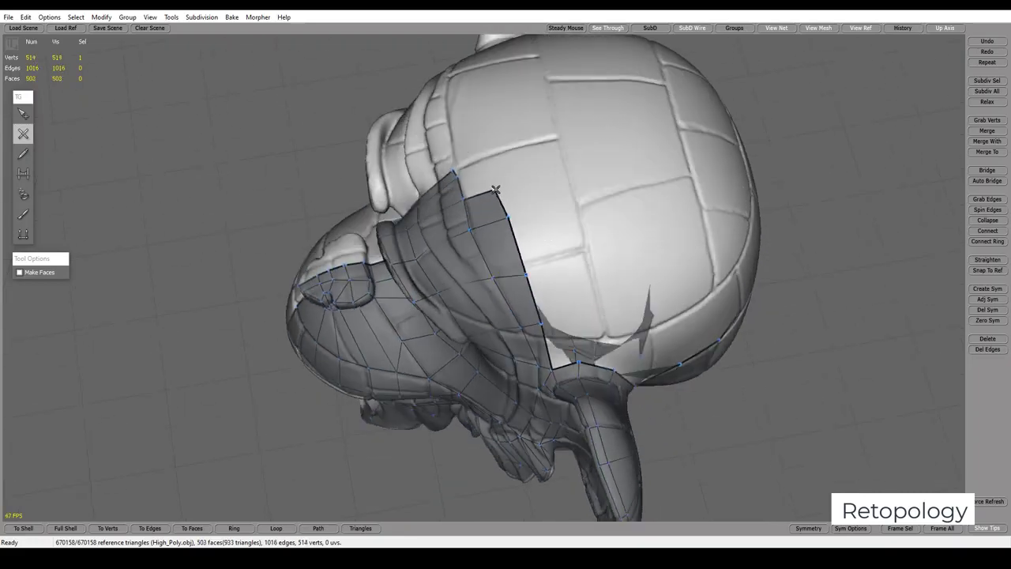
pyautogui.click(480, 170)
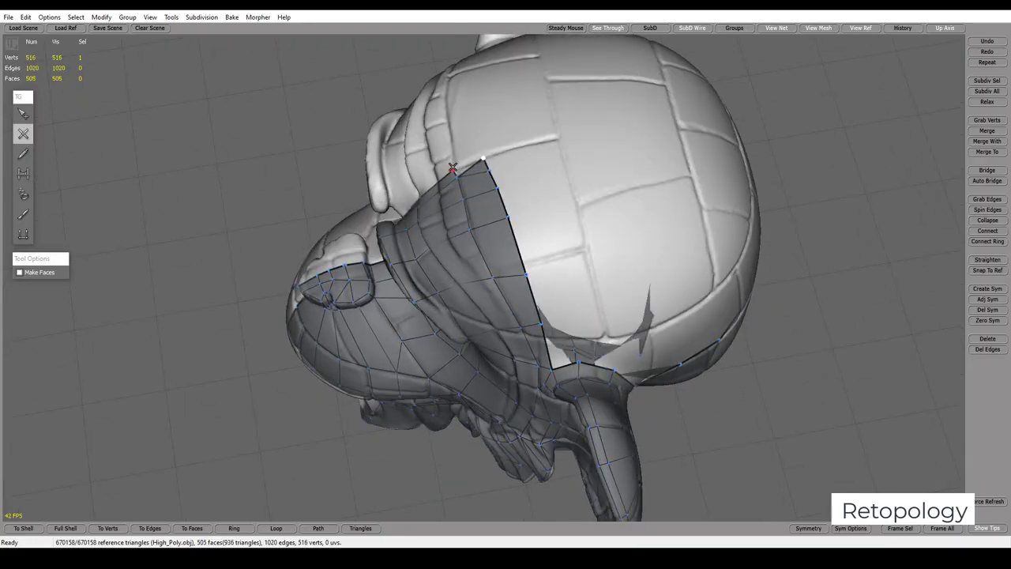
pyautogui.moveTo(608, 254)
pyautogui.keyDown('alt'); pyautogui.mouseDown()
pyautogui.moveTo(583, 289)
pyautogui.moveTo(533, 248)
pyautogui.mouseUp(); pyautogui.keyUp('alt')
# Fill the notch in the skull patch and grow the quad strip to the right
pyautogui.click(568, 264)
pyautogui.click(583, 266)
pyautogui.click(594, 269)
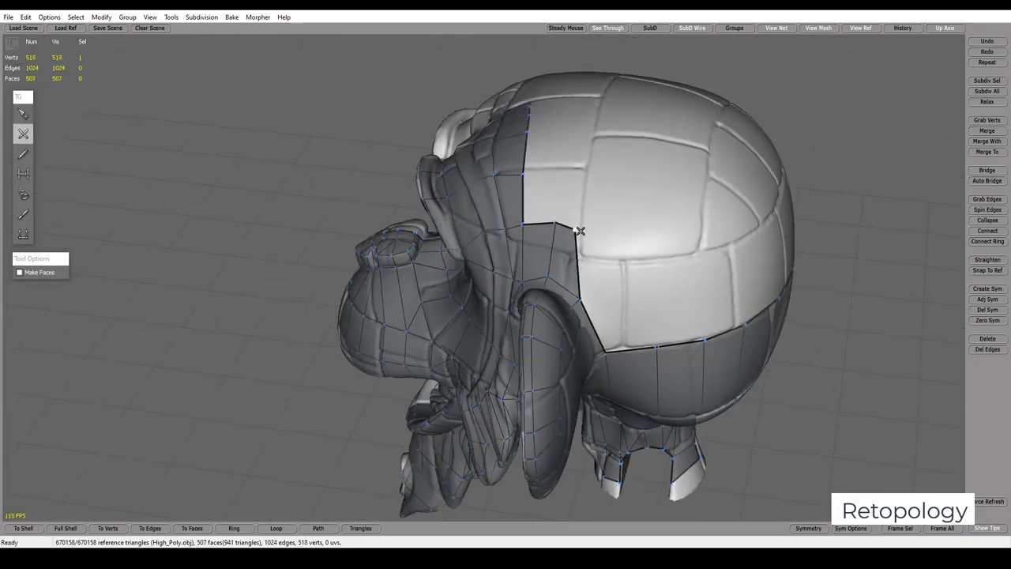
pyautogui.keyDown('alt'); pyautogui.moveTo(599, 268); pyautogui.dragTo(618, 219); pyautogui.keyUp('alt')
pyautogui.click(623, 283)
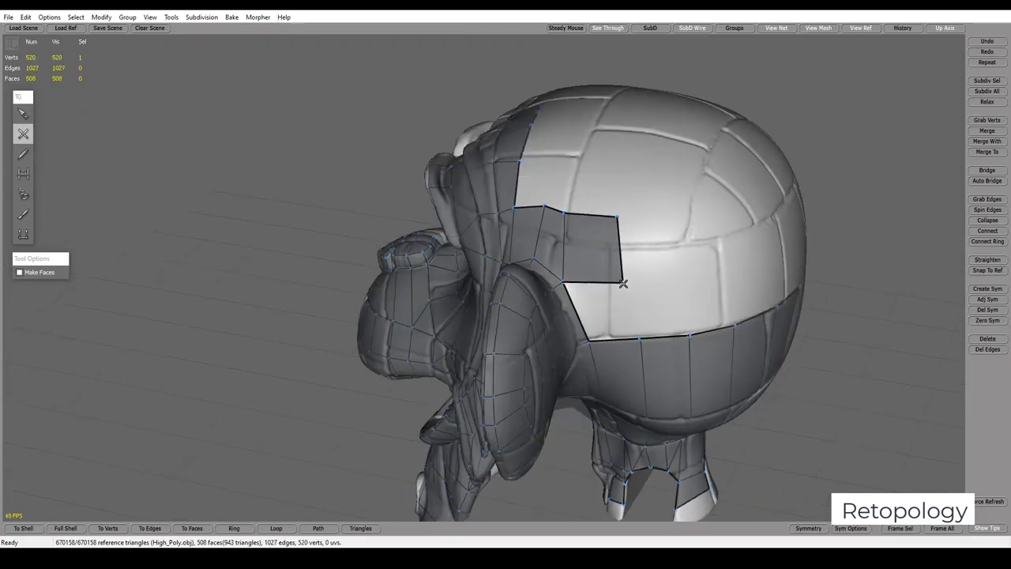
pyautogui.click(681, 218)
pyautogui.click(692, 271)
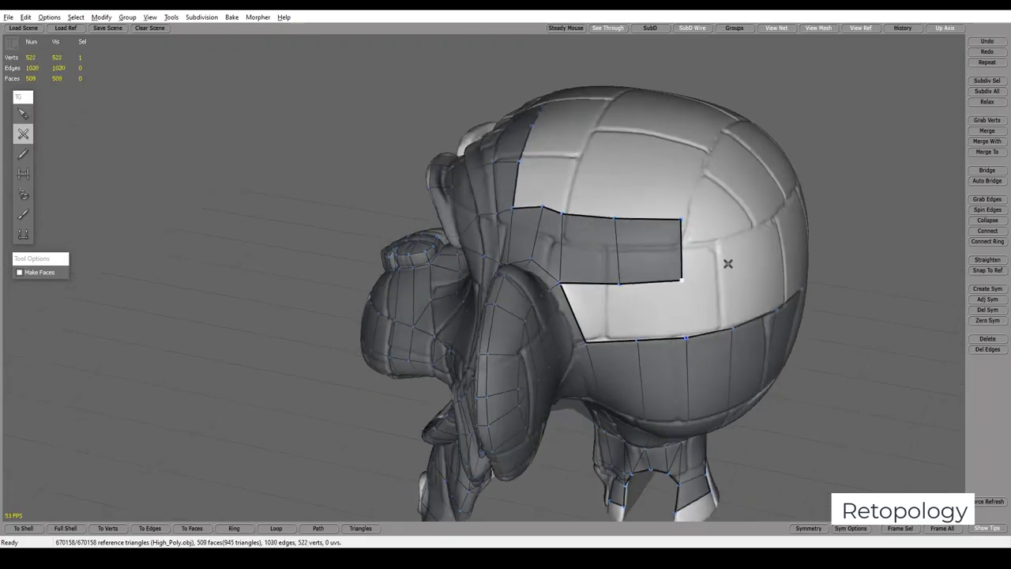
pyautogui.keyDown('alt'); pyautogui.moveTo(669, 262); pyautogui.dragTo(642, 253); pyautogui.keyUp('alt')
# Add further quads to the skull strip, undoing a stray dangling vertex
pyautogui.click(642, 252)
pyautogui.click(640, 244)
pyautogui.click(639, 308)
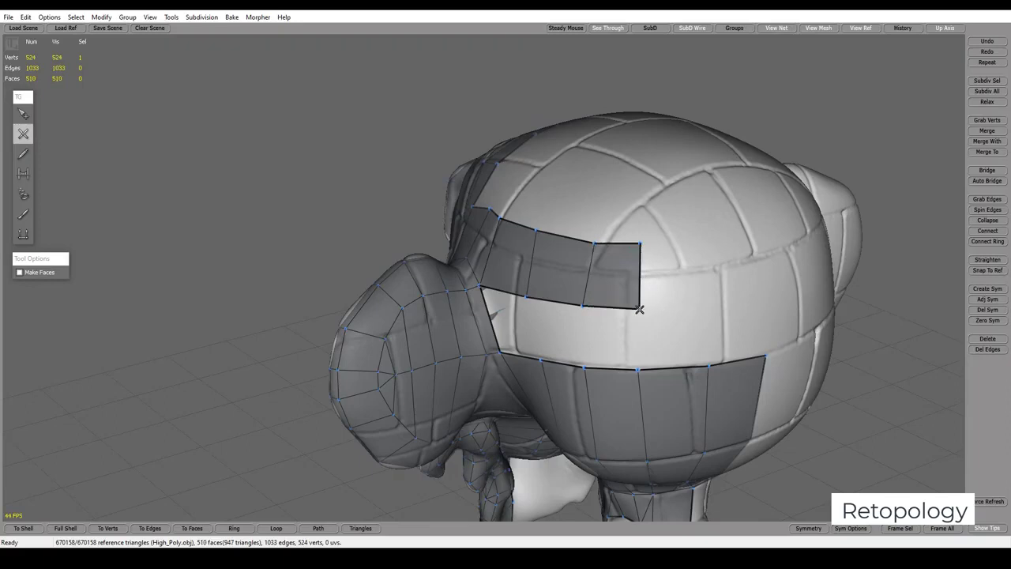
pyautogui.click(701, 283)
pyautogui.click(706, 305)
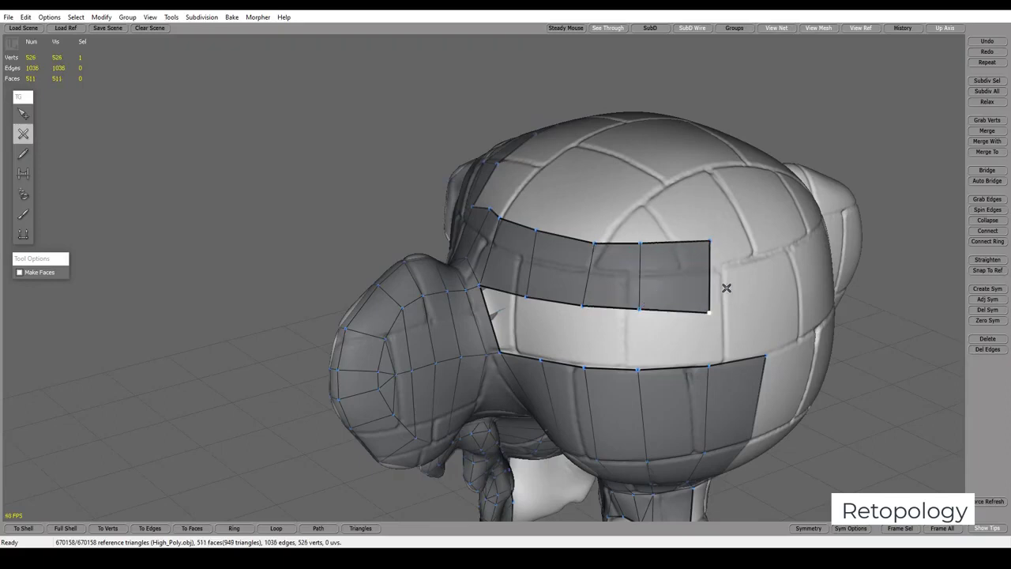
pyautogui.keyDown('alt'); pyautogui.moveTo(695, 287); pyautogui.dragTo(677, 248); pyautogui.keyUp('alt')
pyautogui.hotkey('ctrl', 'z')
# Connect the top strip to the lower patch and fill the hole between them
pyautogui.click(677, 220)
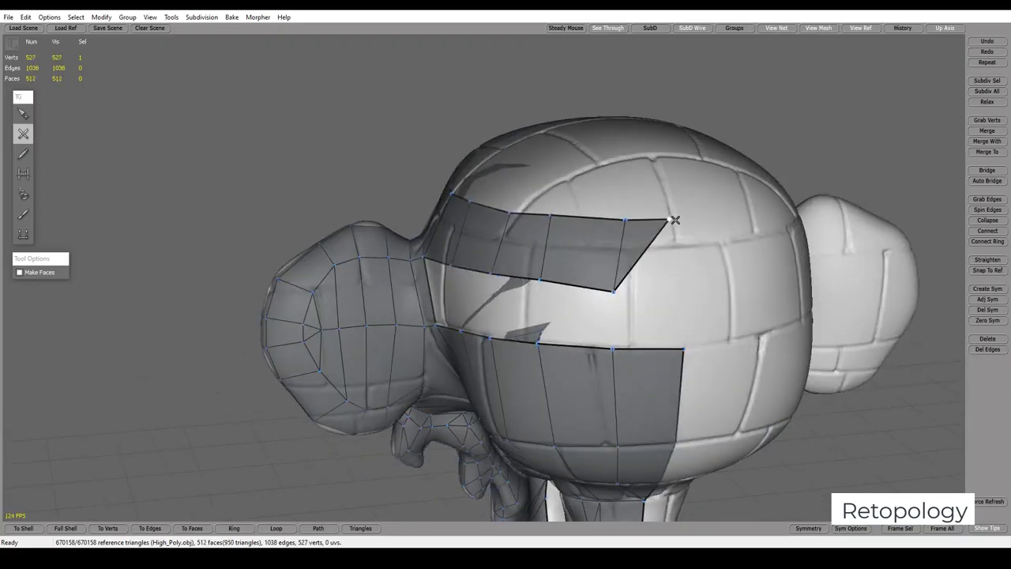
pyautogui.click(680, 294)
pyautogui.click(681, 336)
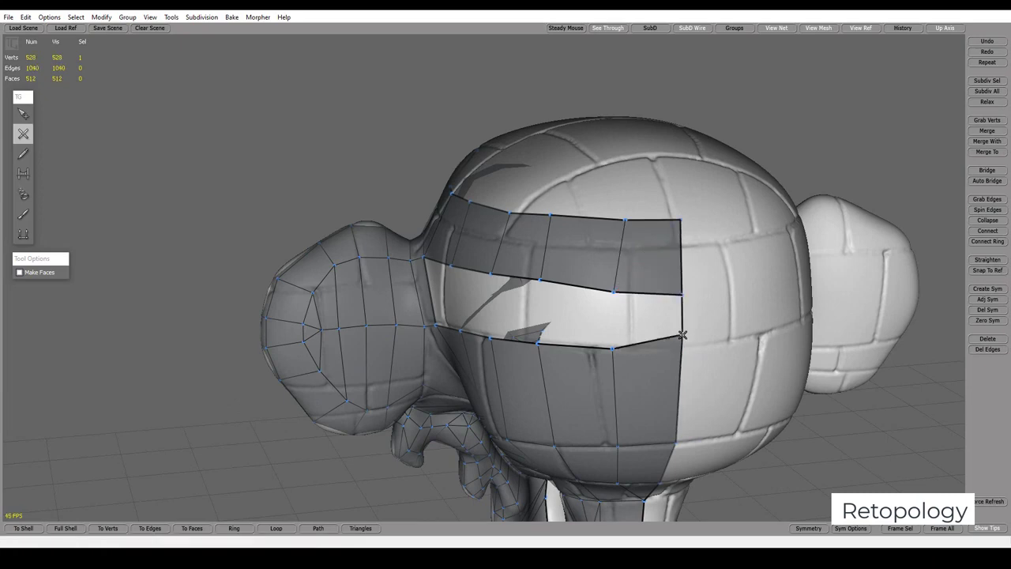
pyautogui.click(619, 330)
pyautogui.keyDown('alt'); pyautogui.moveTo(618, 329); pyautogui.dragTo(590, 296); pyautogui.keyUp('alt')
pyautogui.click(651, 293)
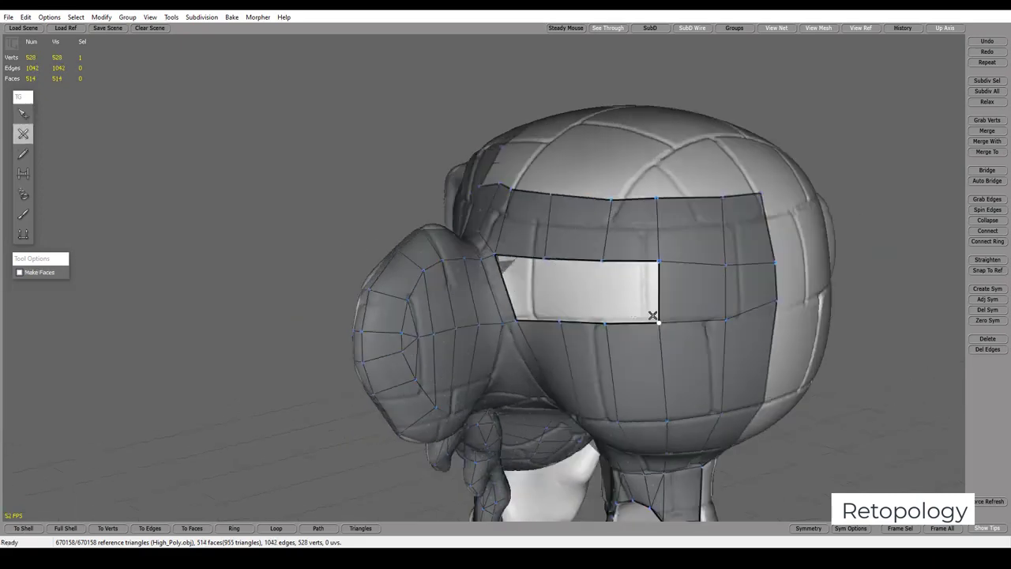
pyautogui.press('q')
pyautogui.keyDown('ctrl'); pyautogui.click(606, 277); pyautogui.keyUp('ctrl')
pyautogui.keyDown('ctrl'); pyautogui.click(548, 261); pyautogui.keyUp('ctrl')
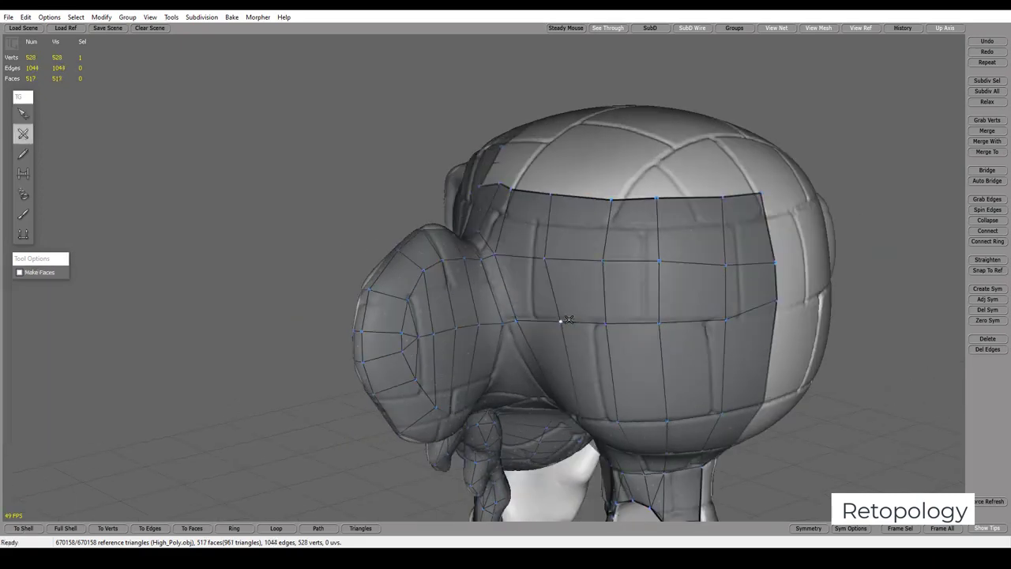
pyautogui.moveTo(549, 262)
pyautogui.keyDown('alt'); pyautogui.mouseDown()
pyautogui.moveTo(597, 273)
pyautogui.moveTo(610, 264)
pyautogui.mouseUp(); pyautogui.keyUp('alt')
# Select the centre seam edges down to the neck and snap them to the symmetry plane with Zero Sym
pyautogui.press('q')
pyautogui.click(615, 225)
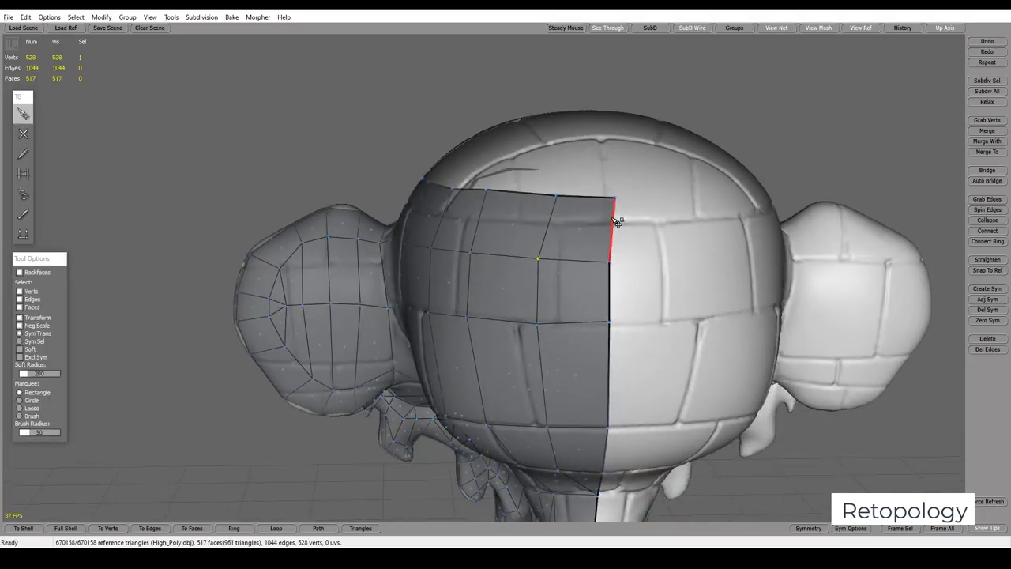
pyautogui.keyDown('shift'); pyautogui.click(610, 398); pyautogui.keyUp('shift')
pyautogui.moveTo(612, 399); pyautogui.dragTo(577, 296, button='middle')
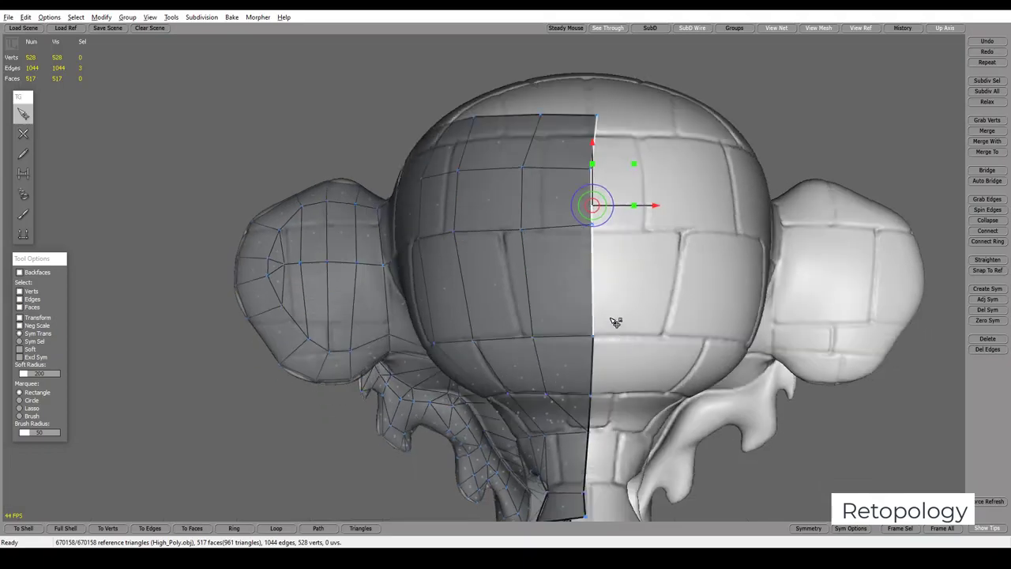
pyautogui.keyDown('shift'); pyautogui.click(585, 343); pyautogui.keyUp('shift')
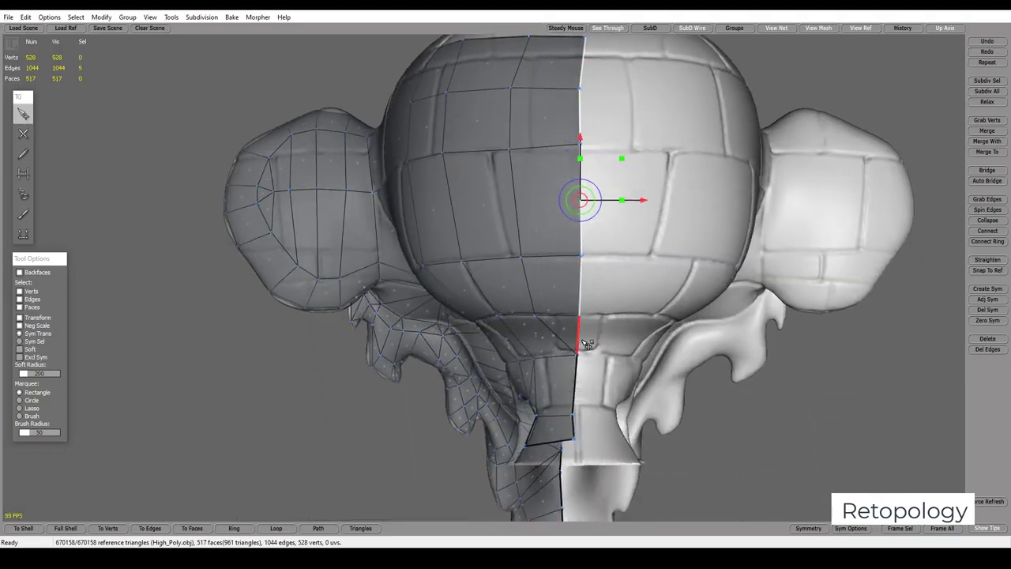
pyautogui.keyDown('shift'); pyautogui.click(576, 407); pyautogui.keyUp('shift')
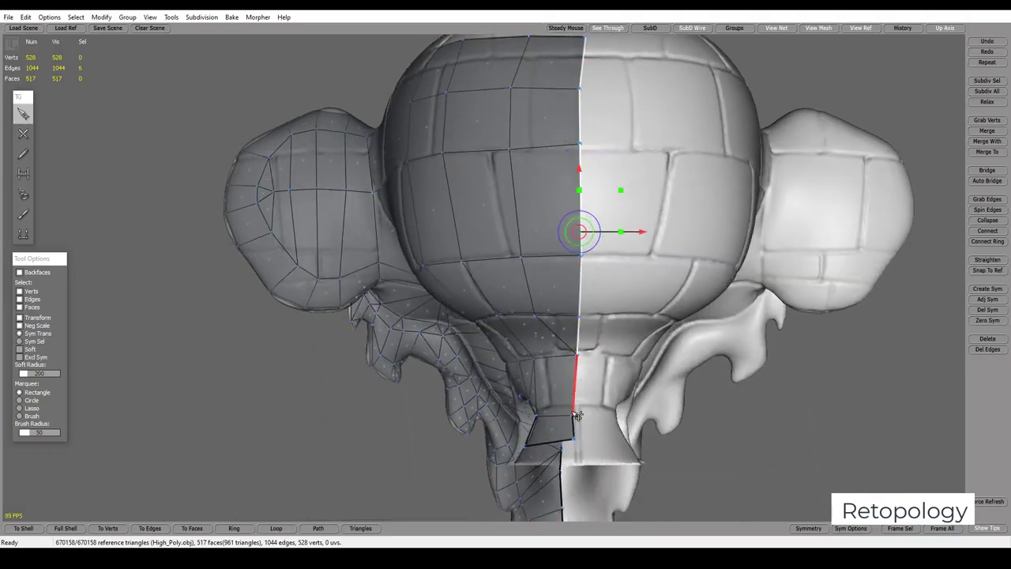
pyautogui.click(988, 320)
pyautogui.moveTo(706, 174)
pyautogui.mouseDown(button='middle')
pyautogui.moveTo(713, 264)
pyautogui.moveTo(553, 210)
pyautogui.moveTo(595, 237)
pyautogui.mouseUp(button='middle')
# Add two faces on top of the skull and merge a corner vertex into its neighbour
pyautogui.click(545, 204)
pyautogui.click(581, 197)
pyautogui.press('s')
pyautogui.keyDown('shift'); pyautogui.click(566, 249); pyautogui.keyUp('shift')
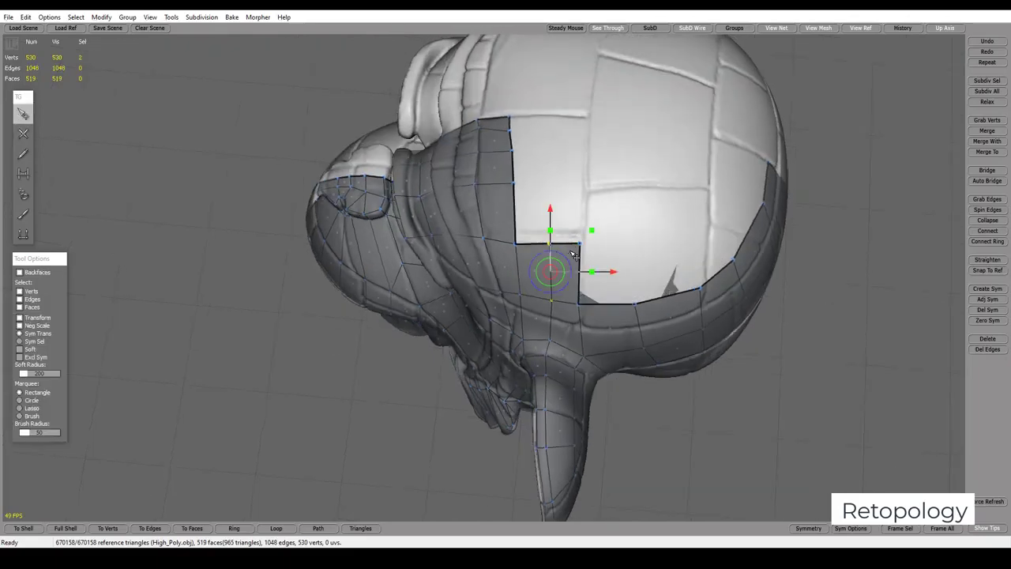
pyautogui.click(574, 245)
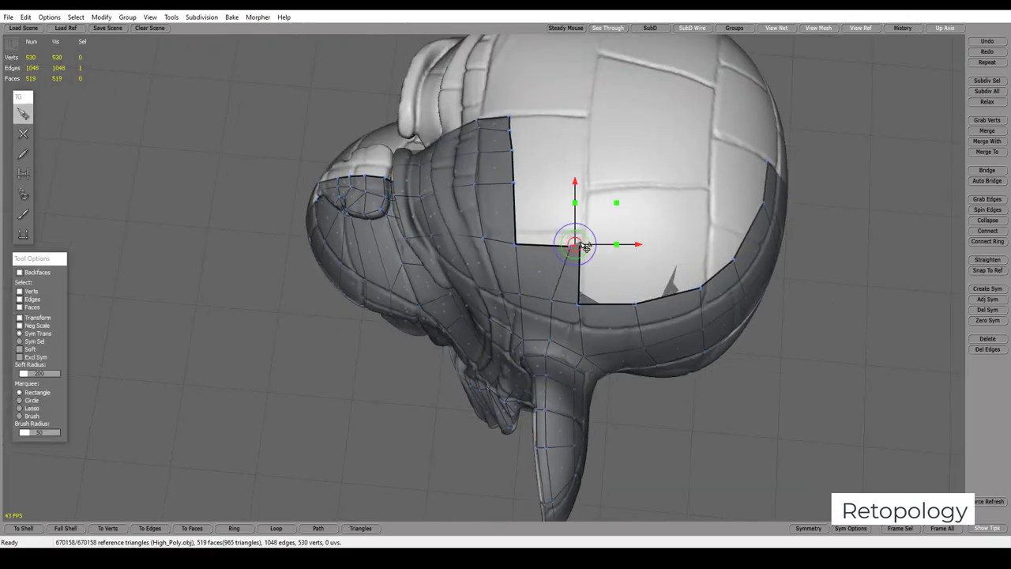
pyautogui.click(577, 249)
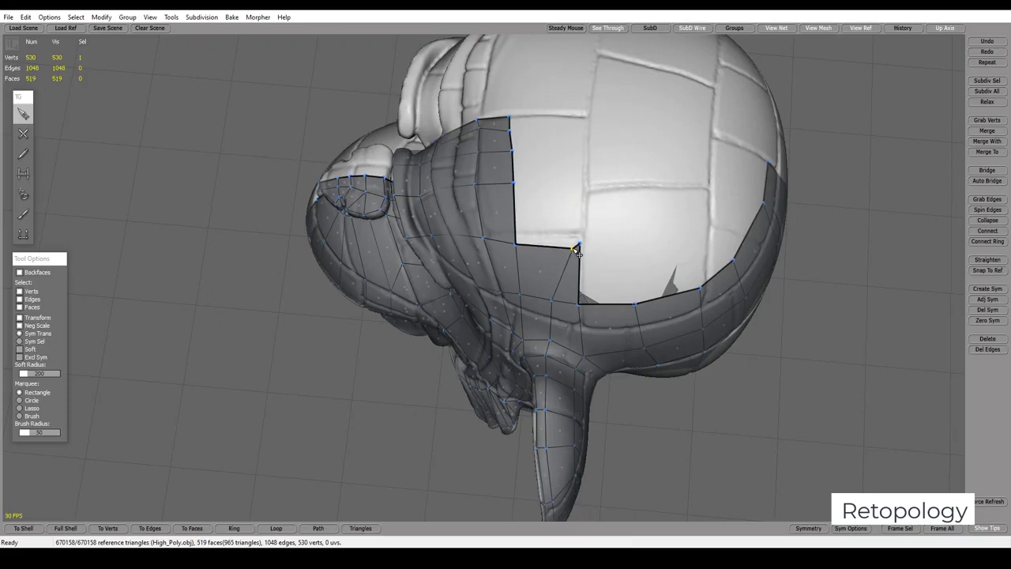
pyautogui.moveTo(579, 245); pyautogui.dragTo(585, 238)
# Add more quads at the top of the skull patch and view the top and side
pyautogui.press('c')
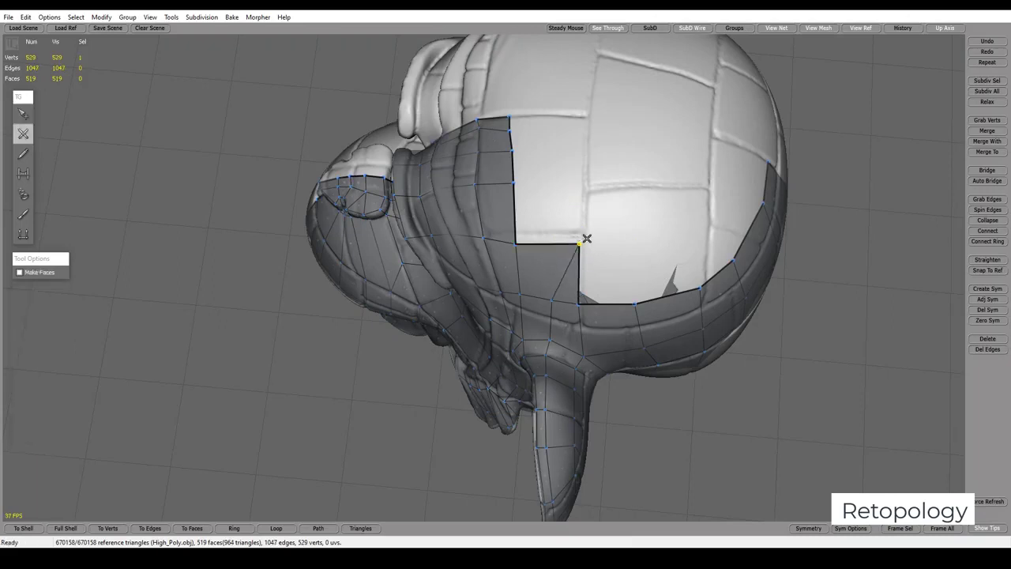
pyautogui.click(588, 183)
pyautogui.moveTo(588, 183)
pyautogui.mouseDown(button='middle')
pyautogui.moveTo(584, 199)
pyautogui.moveTo(562, 198)
pyautogui.moveTo(523, 235)
pyautogui.mouseUp(button='middle')
pyautogui.click(589, 199)
pyautogui.click(593, 213)
pyautogui.press('s')
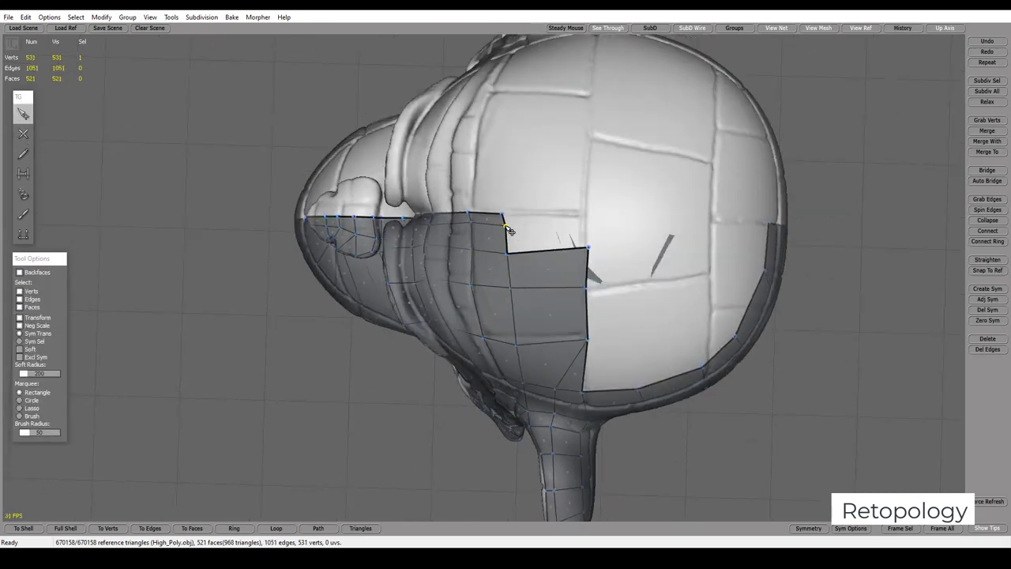
pyautogui.press('c')
pyautogui.click(589, 213)
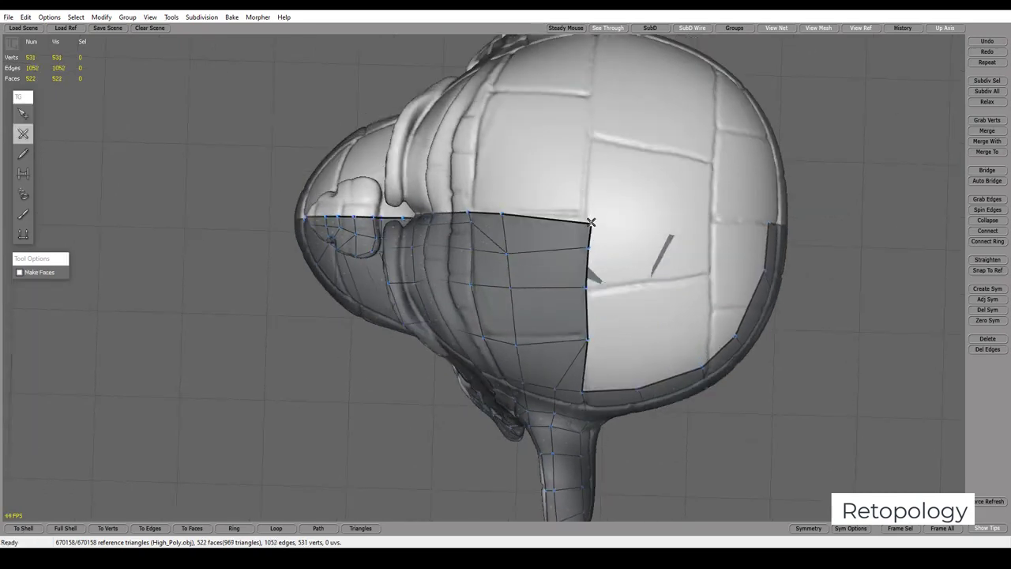
pyautogui.press('s')
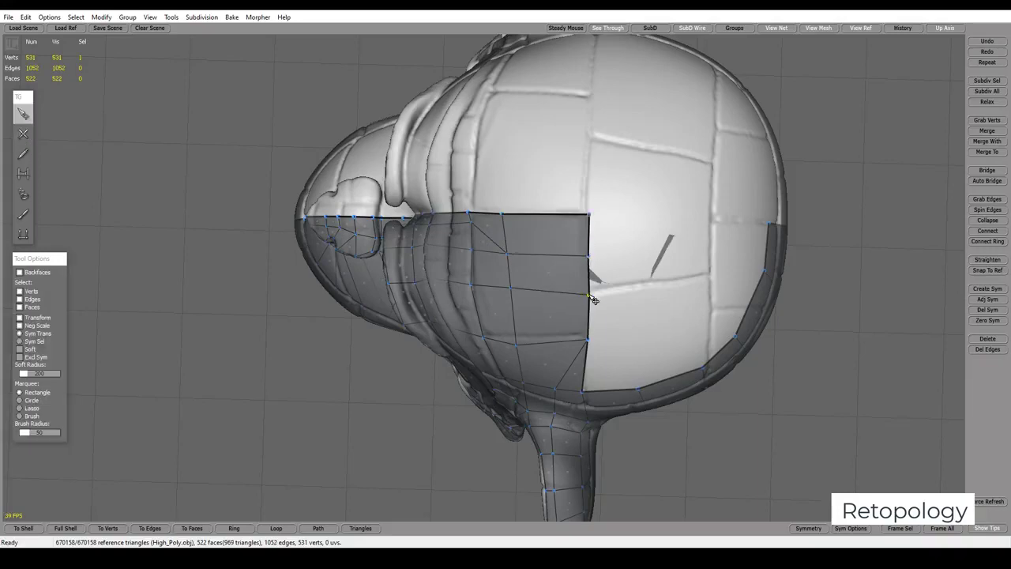
pyautogui.moveTo(589, 290); pyautogui.dragTo(714, 232, button='middle')
# Build quads off the hole's right edge, filling the gap up to the upper face
pyautogui.press('c')
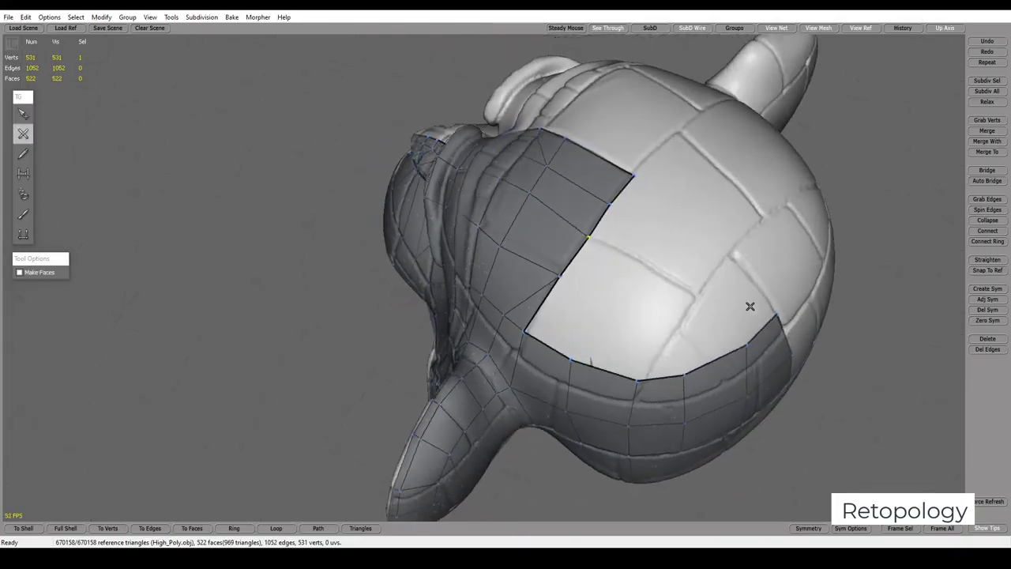
pyautogui.click(706, 293)
pyautogui.click(732, 267)
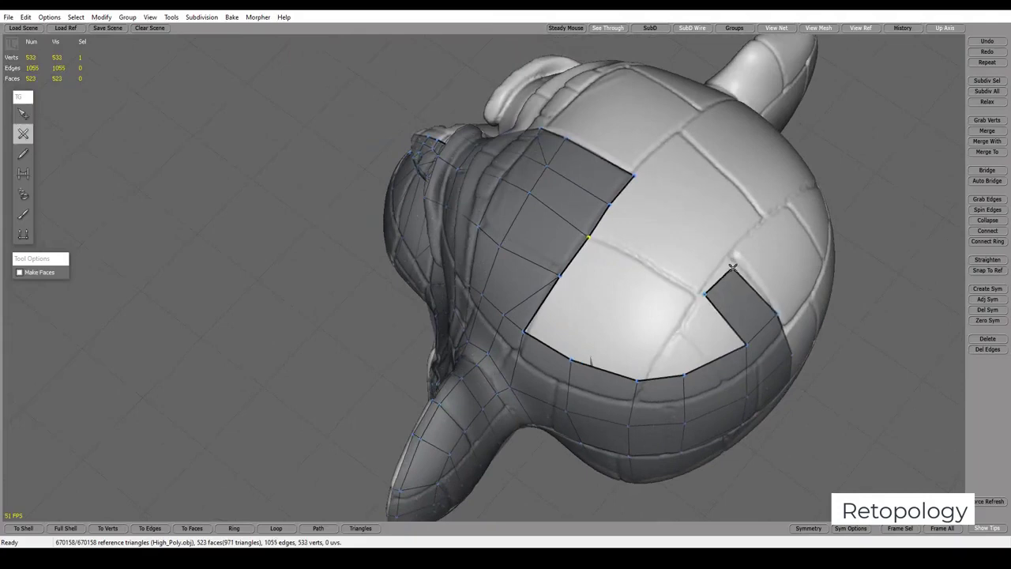
pyautogui.click(648, 245)
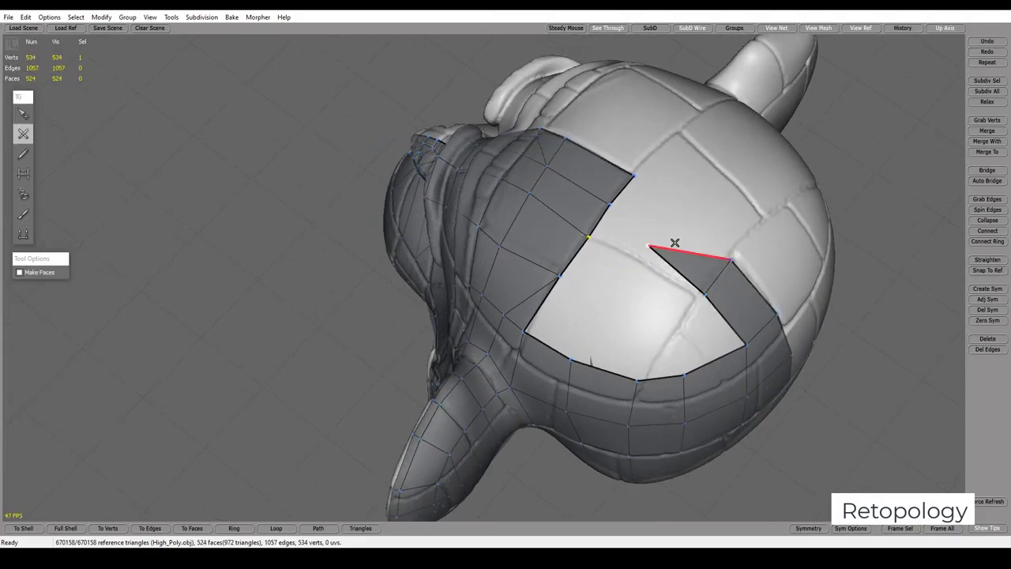
pyautogui.click(677, 219)
pyautogui.click(640, 220)
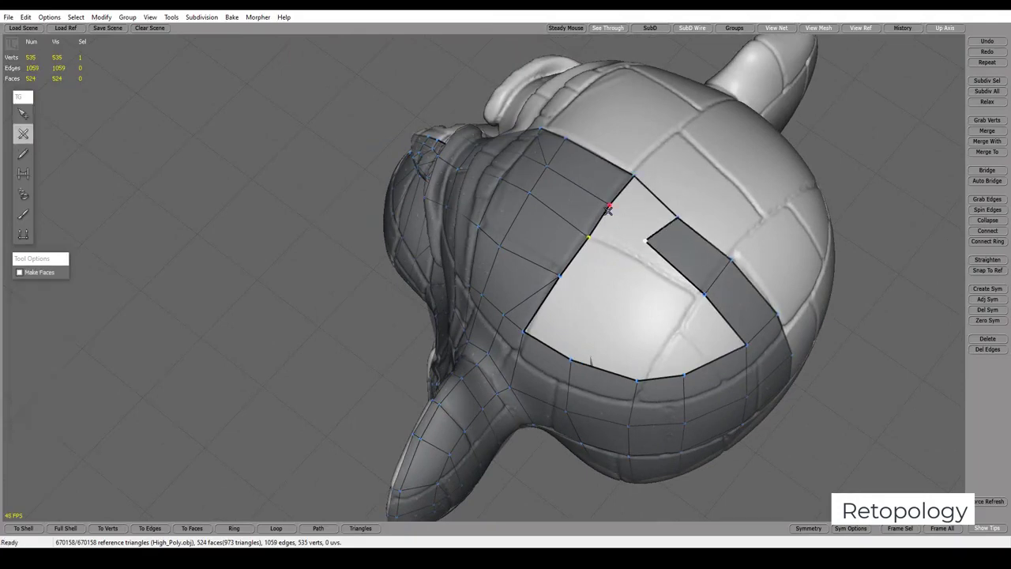
pyautogui.moveTo(668, 207); pyautogui.dragTo(622, 199, button='middle')
# Select the strip-edge vertices, delete a triangle at the hole's edge, then undo it
pyautogui.press('q')
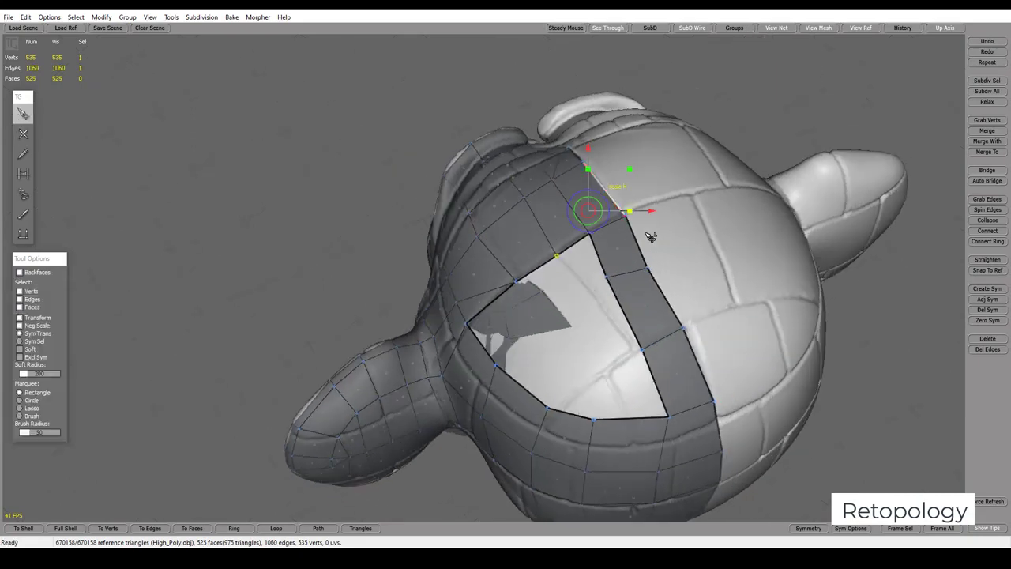
pyautogui.click(698, 349)
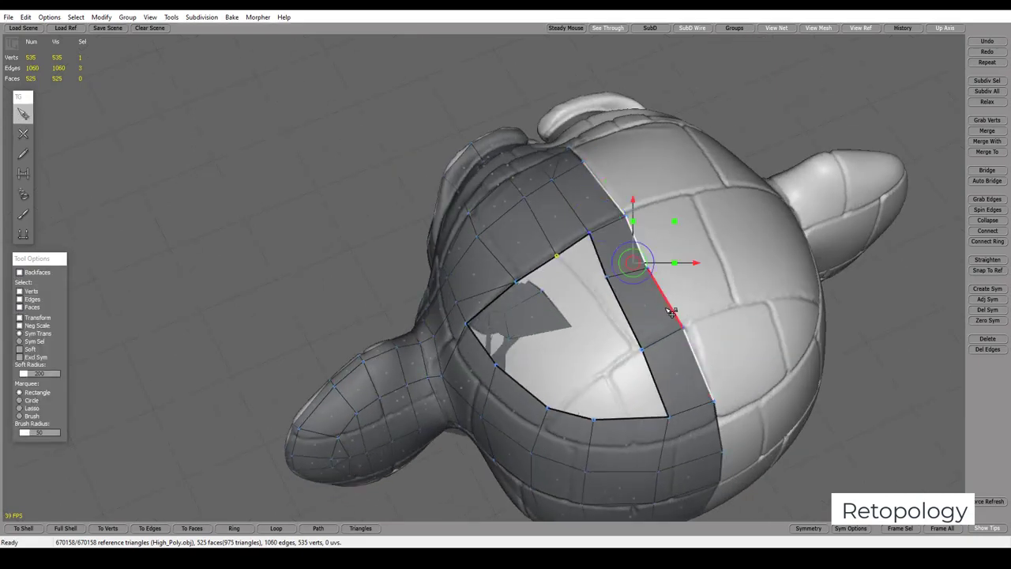
pyautogui.moveTo(760, 279); pyautogui.dragTo(769, 294, button='middle')
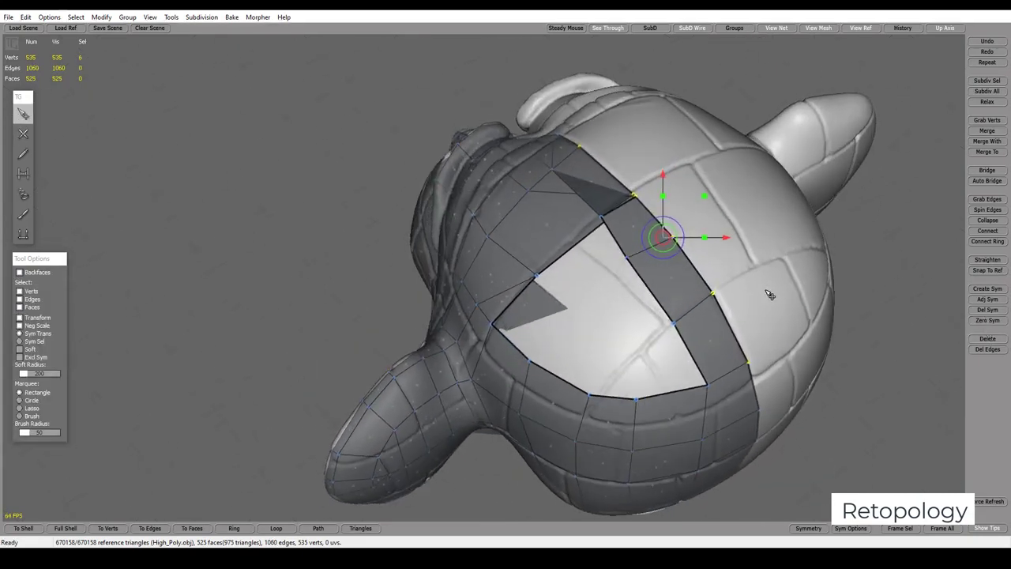
pyautogui.press('Delete')
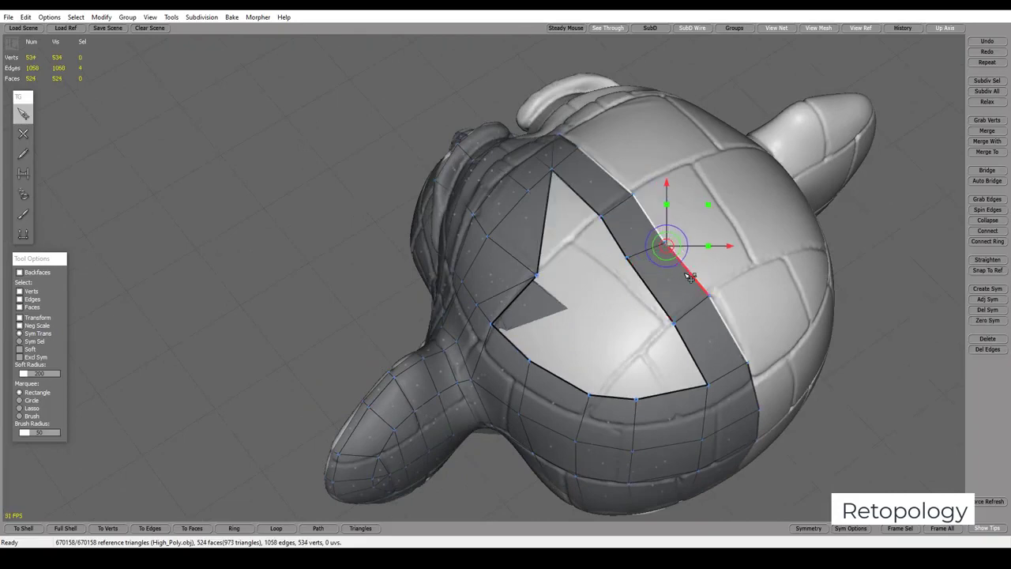
pyautogui.hotkey('ctrl', 'z')
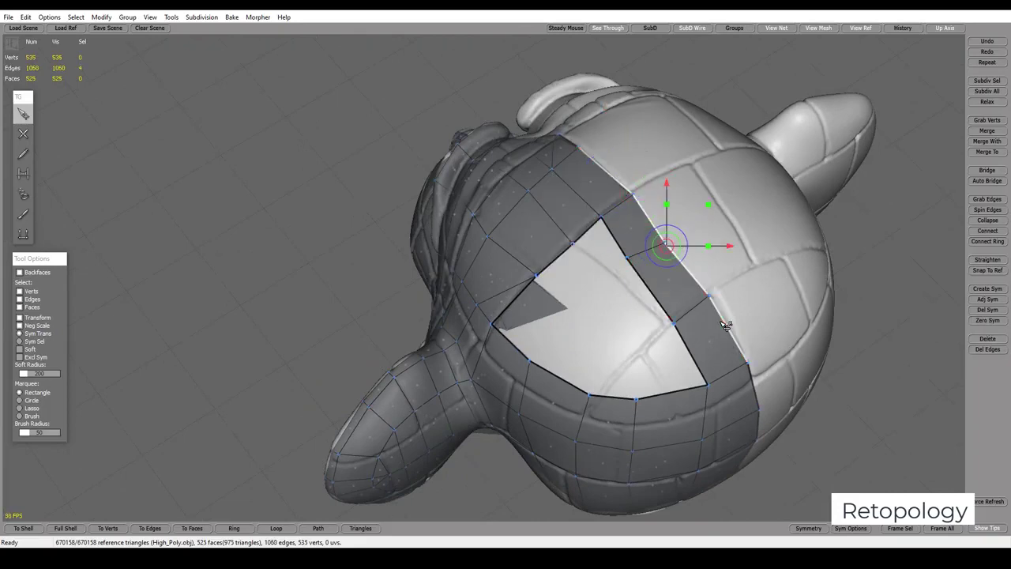
pyautogui.moveTo(948, 316); pyautogui.dragTo(787, 269, button='middle')
pyautogui.click(682, 235)
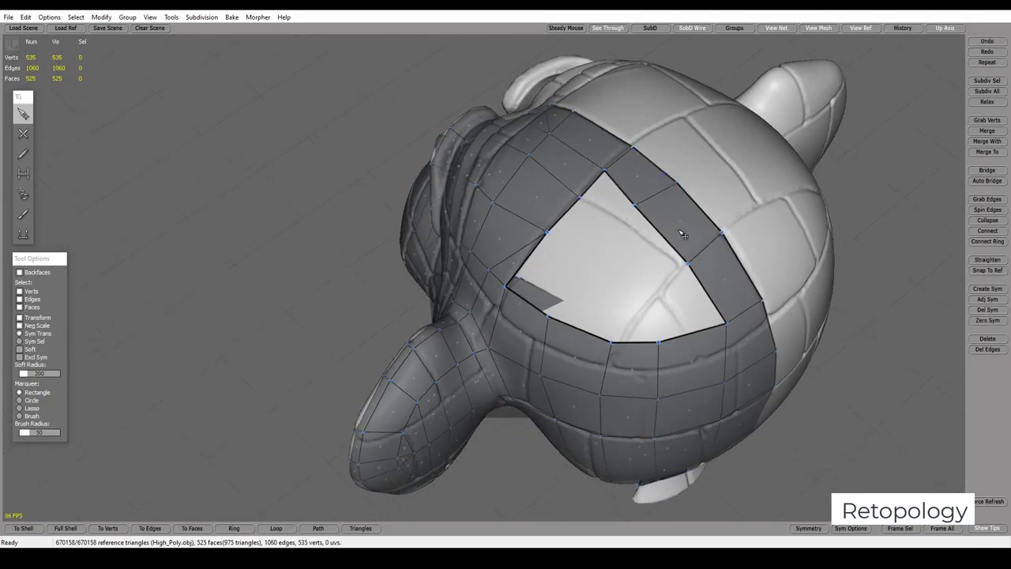
pyautogui.moveTo(643, 213); pyautogui.dragTo(672, 242, button='middle')
# Add vertices and quads across the remaining hole until it closes at 533 faces
pyautogui.press('2')
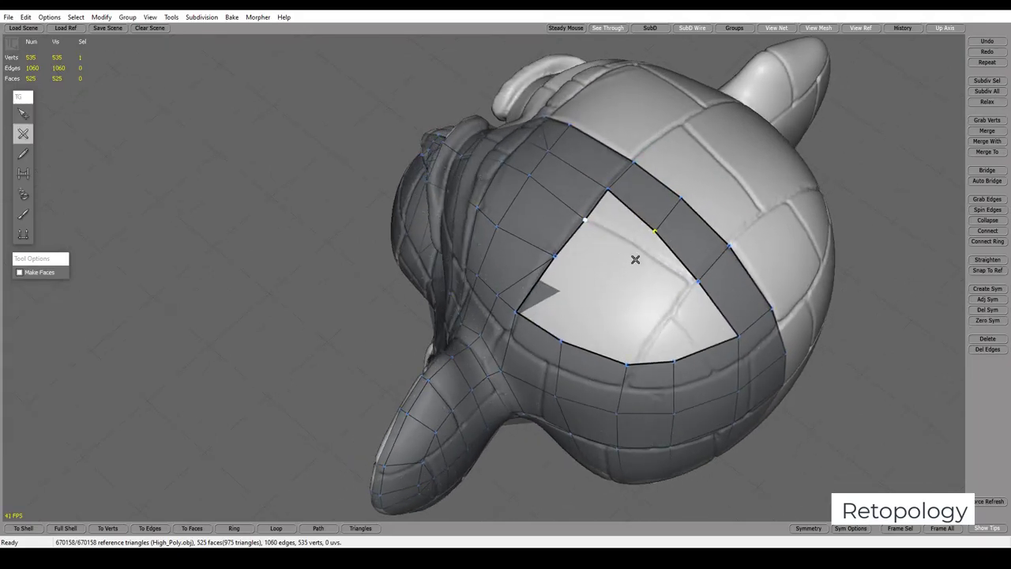
pyautogui.click(634, 257)
pyautogui.click(667, 301)
pyautogui.click(673, 359)
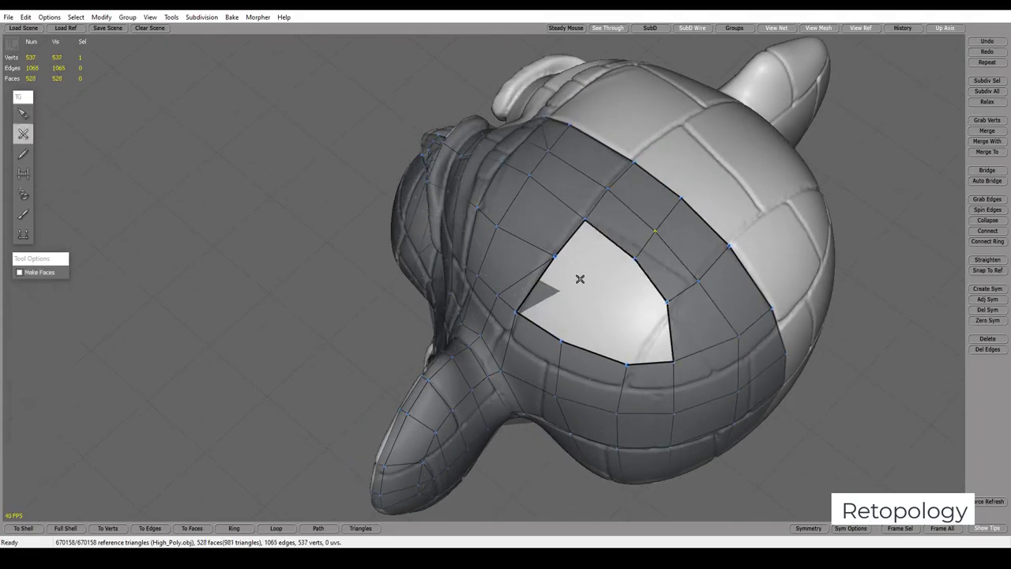
pyautogui.click(616, 290)
pyautogui.click(629, 332)
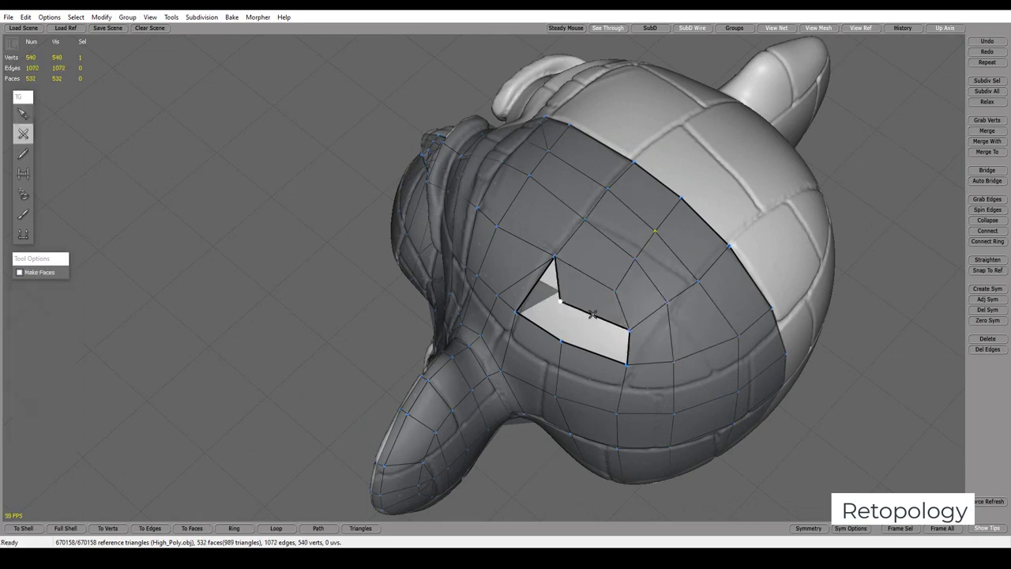
pyautogui.click(573, 334)
pyautogui.moveTo(619, 333)
pyautogui.mouseDown(button='middle')
pyautogui.moveTo(692, 290)
pyautogui.moveTo(635, 180)
pyautogui.moveTo(795, 214)
pyautogui.moveTo(771, 284)
pyautogui.moveTo(594, 281)
pyautogui.moveTo(626, 245)
pyautogui.moveTo(548, 151)
pyautogui.moveTo(582, 296)
pyautogui.moveTo(587, 395)
pyautogui.moveTo(534, 361)
pyautogui.moveTo(624, 244)
pyautogui.moveTo(887, 190)
pyautogui.moveTo(702, 182)
pyautogui.moveTo(681, 219)
pyautogui.mouseUp(button='middle')
pyautogui.press('q')
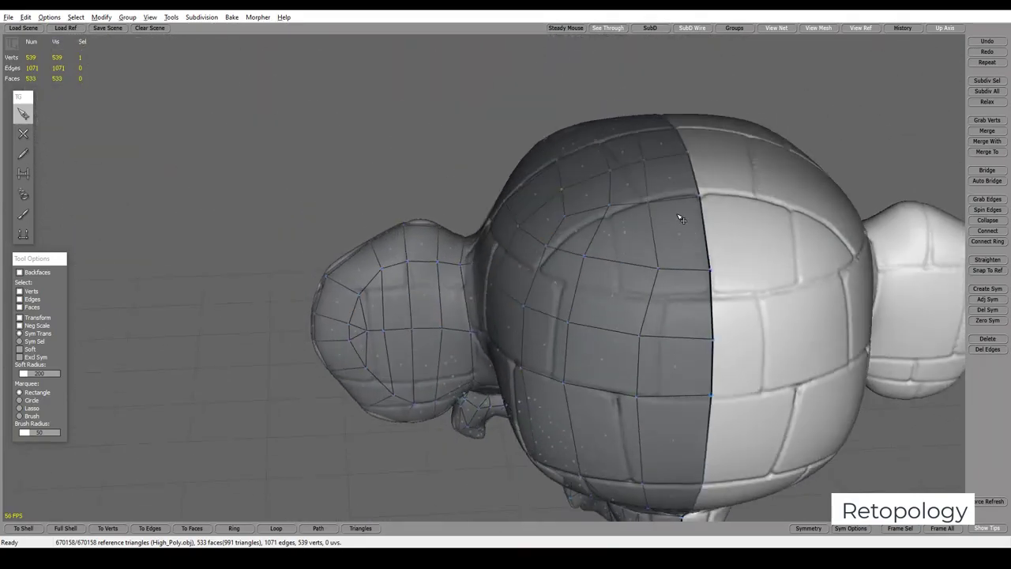
# Orbit around the head to inspect the back-of-head and neck centre seam
pyautogui.moveTo(648, 271); pyautogui.dragTo(670, 195, button='middle')
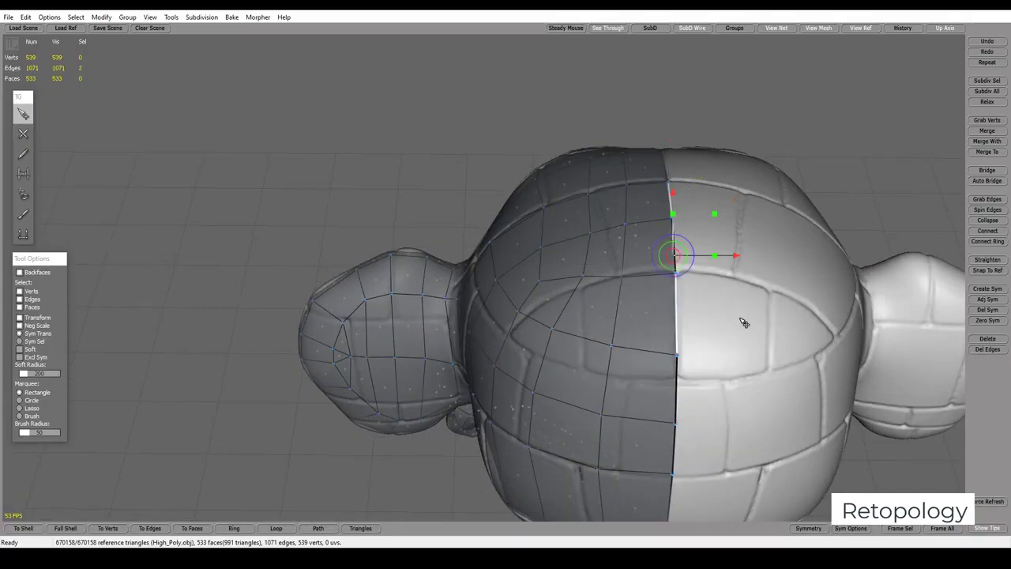
pyautogui.moveTo(744, 322); pyautogui.dragTo(736, 253, button='middle')
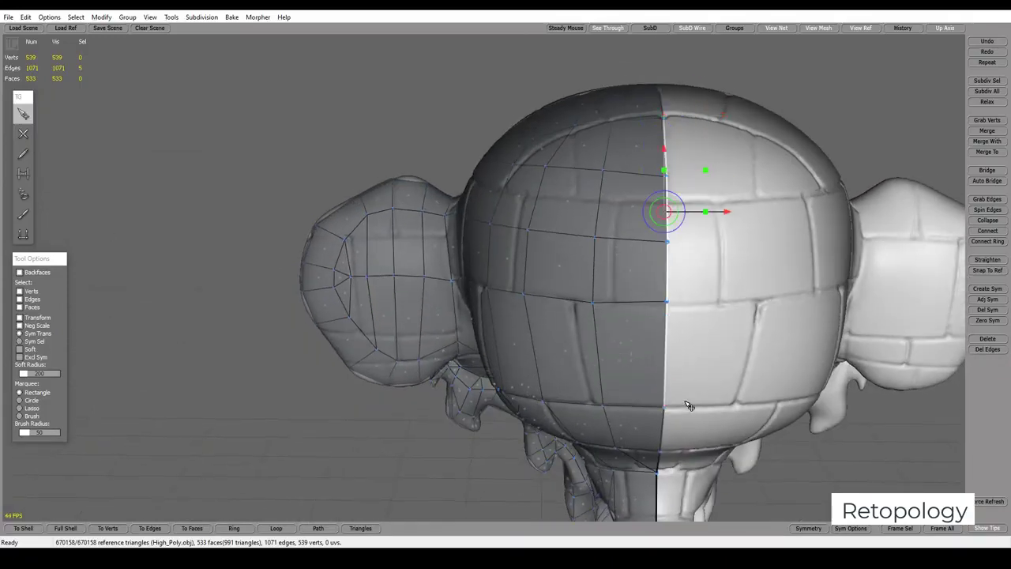
pyautogui.moveTo(688, 405); pyautogui.dragTo(650, 258, button='middle')
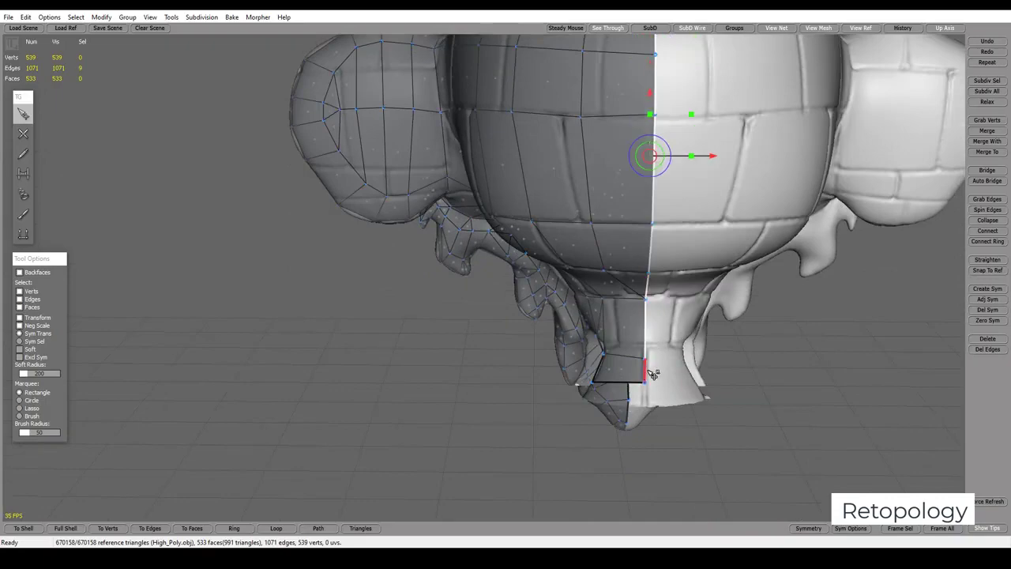
pyautogui.moveTo(871, 298)
pyautogui.mouseDown(button='middle')
pyautogui.moveTo(556, 83)
pyautogui.moveTo(474, 276)
pyautogui.moveTo(468, 350)
pyautogui.moveTo(463, 165)
pyautogui.moveTo(458, 253)
pyautogui.mouseUp(button='middle')
# Zoom to the chin and Zero Sym the chin seam vertices onto the symmetry plane
pyautogui.scroll(5, 474, 276)
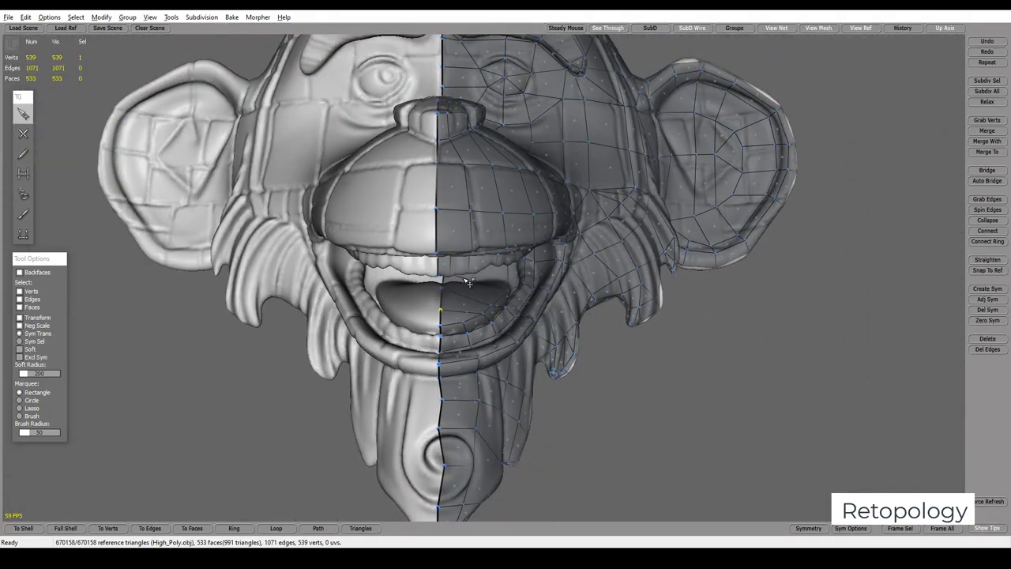
pyautogui.scroll(5, 493, 278)
pyautogui.moveTo(526, 345); pyautogui.dragTo(464, 249, button='middle')
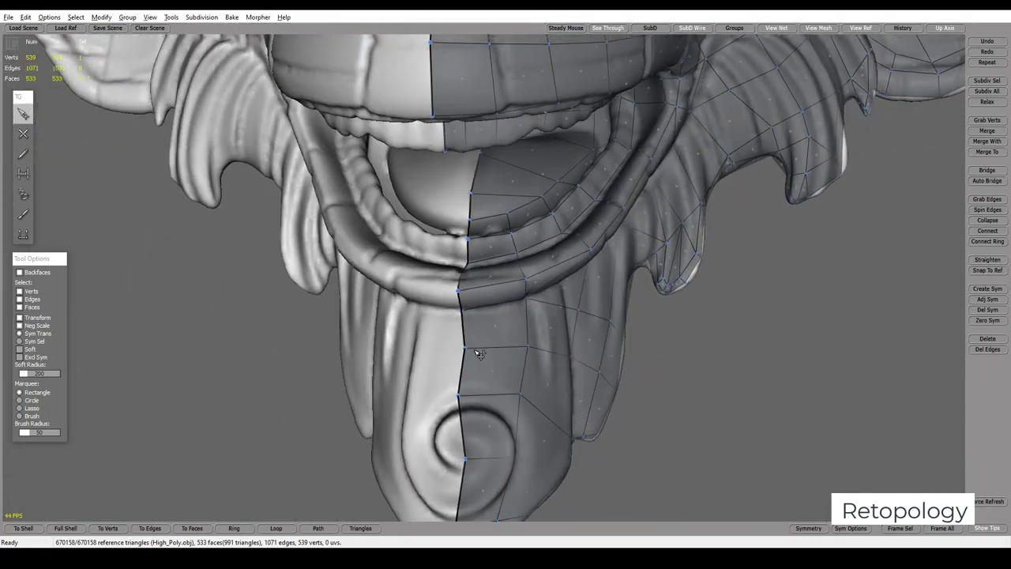
pyautogui.moveTo(465, 294); pyautogui.dragTo(450, 251, button='middle')
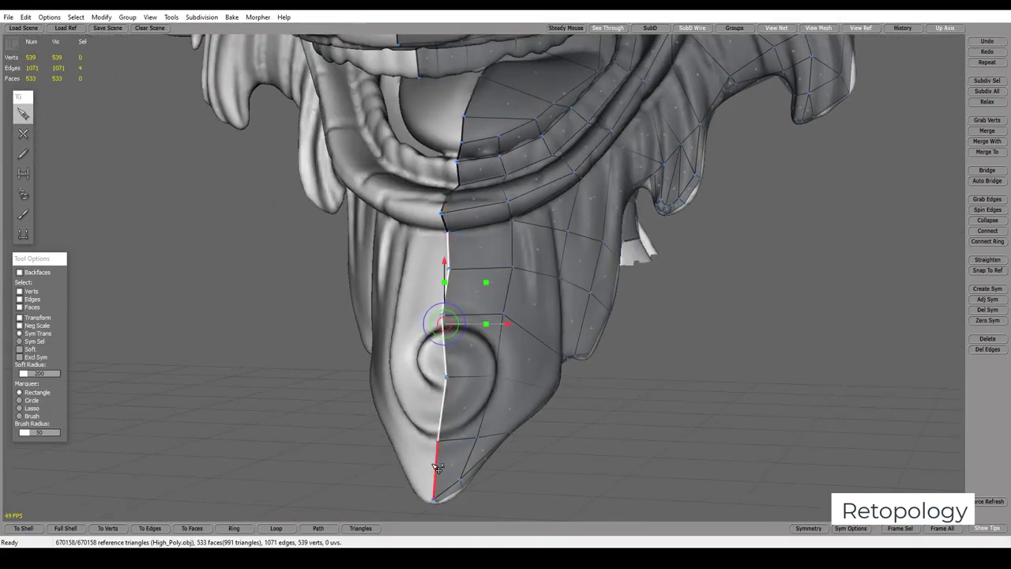
pyautogui.click(987, 320)
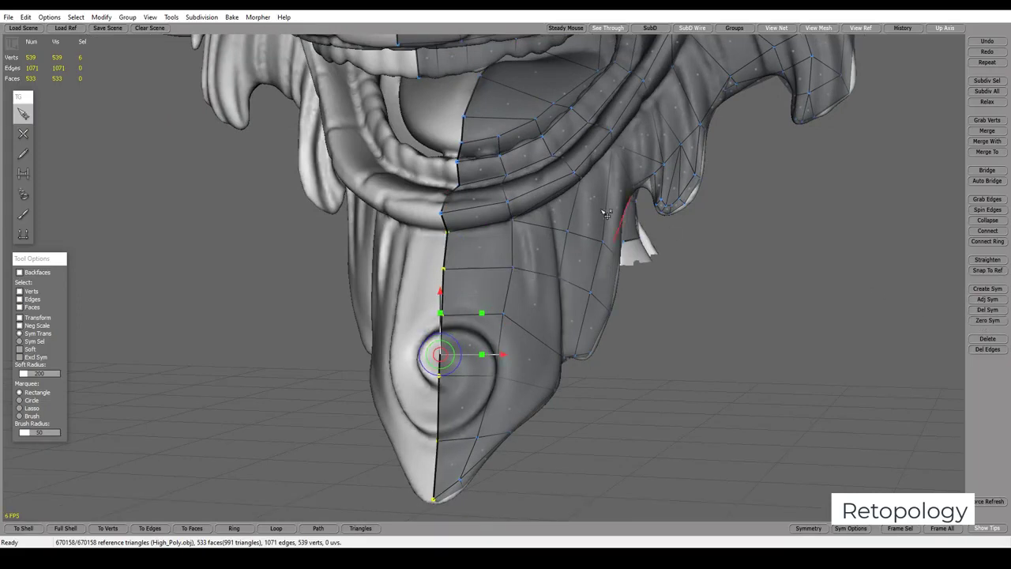
# Zoom in on the jaw and snap its seam vertices onto the symmetry plane
pyautogui.moveTo(506, 300); pyautogui.dragTo(487, 252, button='middle')
pyautogui.scroll(2, 487, 252)
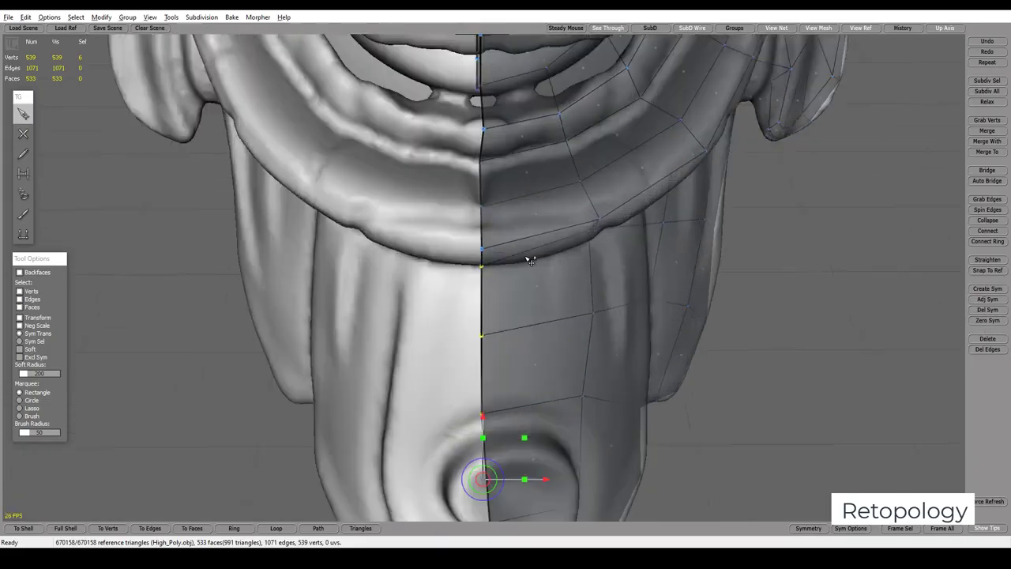
pyautogui.scroll(2, 489, 237)
pyautogui.scroll(1, 491, 221)
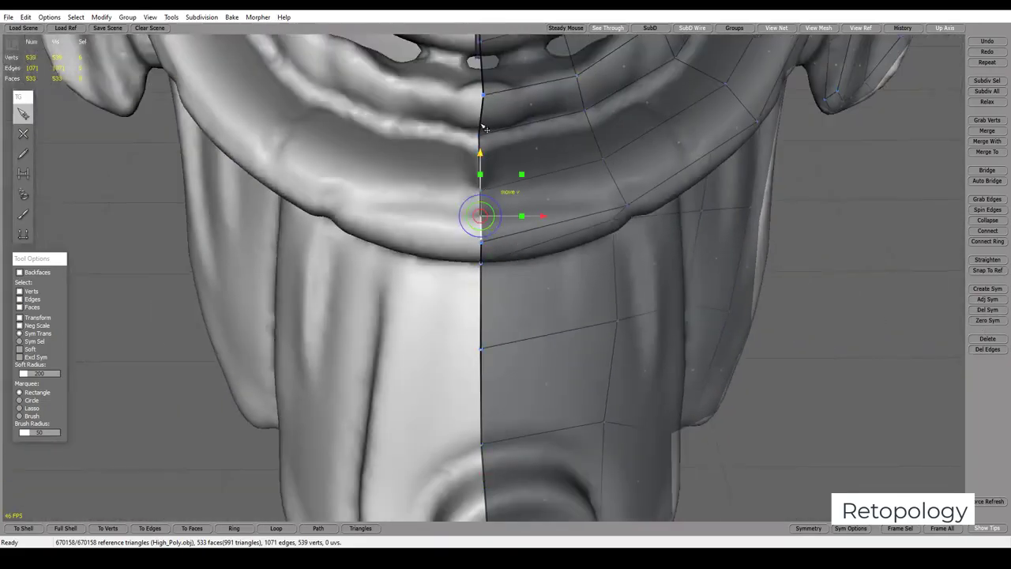
pyautogui.moveTo(490, 124)
pyautogui.mouseDown(button='middle')
pyautogui.moveTo(474, 118)
pyautogui.moveTo(445, 159)
pyautogui.mouseUp(button='middle')
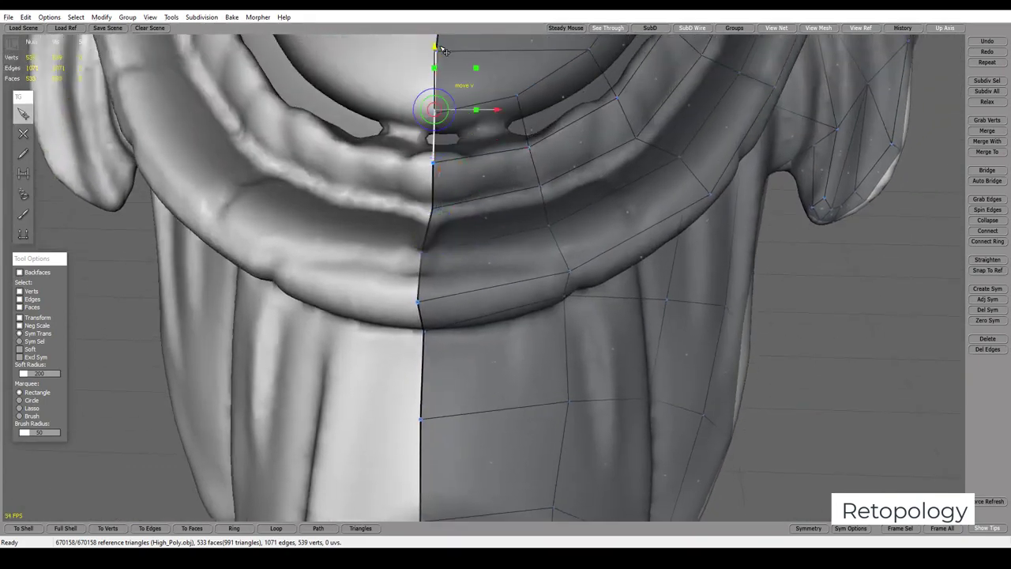
pyautogui.click(987, 320)
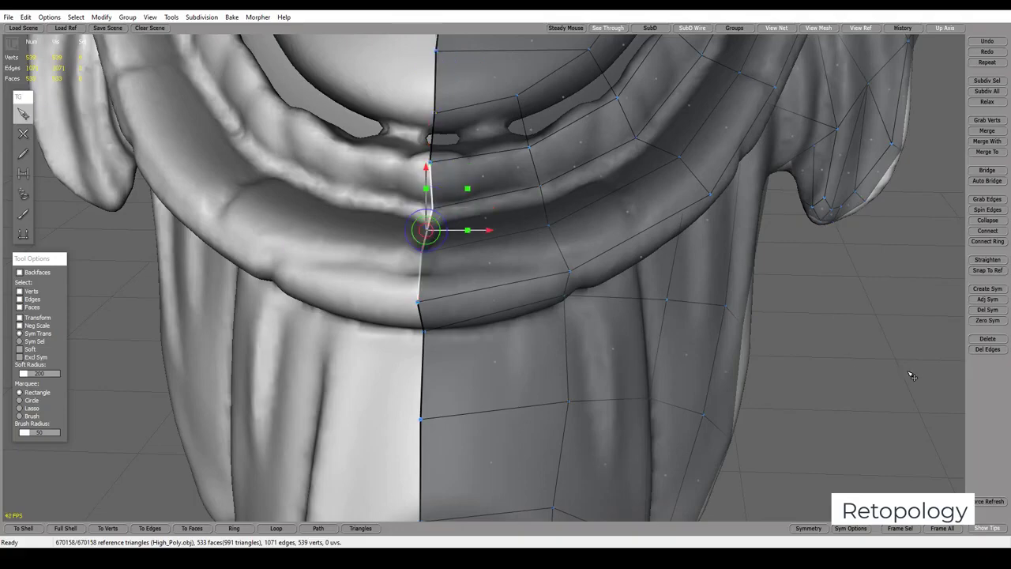
# Snap the upper-lip seam vertices onto the symmetry plane with Zero Sym
pyautogui.scroll(-3, 616, 253)
pyautogui.moveTo(598, 242)
pyautogui.mouseDown(button='middle')
pyautogui.moveTo(600, 134)
pyautogui.moveTo(557, 137)
pyautogui.moveTo(452, 101)
pyautogui.mouseUp(button='middle')
pyautogui.scroll(2, 458, 118)
pyautogui.scroll(2, 478, 169)
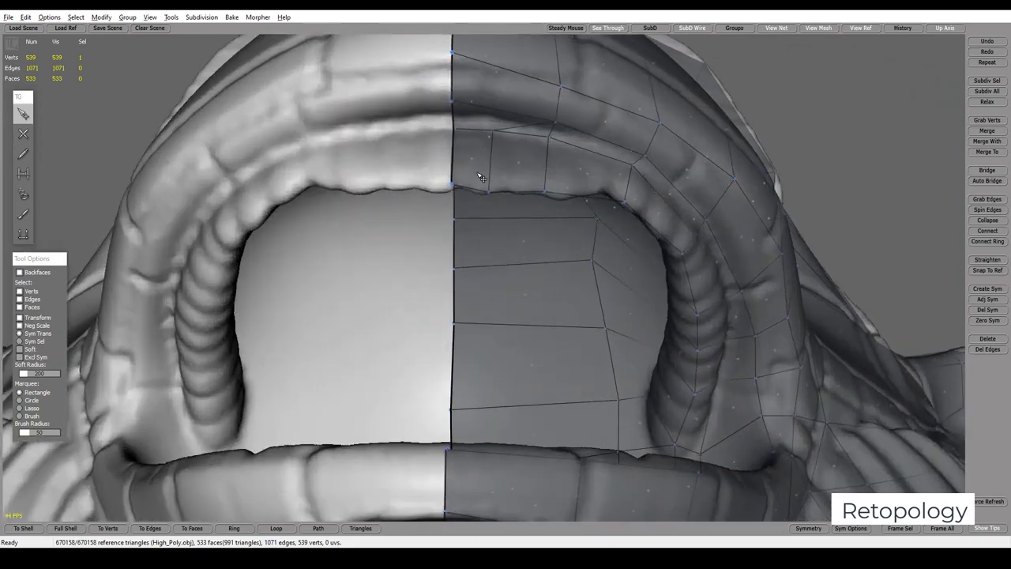
pyautogui.moveTo(457, 158)
pyautogui.mouseDown(button='middle')
pyautogui.moveTo(463, 172)
pyautogui.moveTo(400, 234)
pyautogui.mouseUp(button='middle')
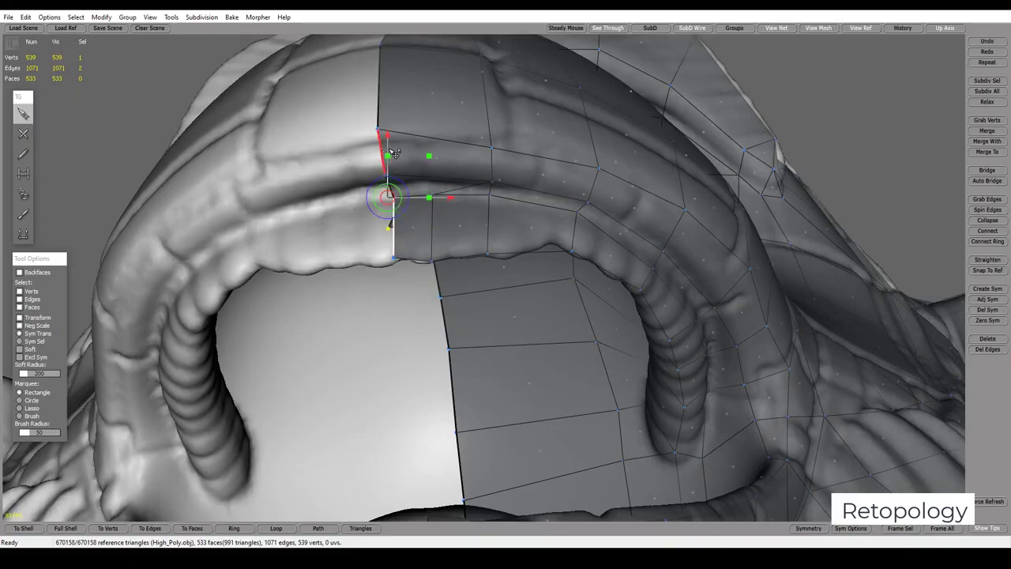
pyautogui.moveTo(500, 289)
pyautogui.mouseDown(button='middle')
pyautogui.moveTo(388, 329)
pyautogui.moveTo(461, 372)
pyautogui.moveTo(447, 172)
pyautogui.moveTo(443, 192)
pyautogui.moveTo(522, 167)
pyautogui.moveTo(555, 173)
pyautogui.moveTo(564, 193)
pyautogui.moveTo(522, 148)
pyautogui.mouseUp(button='middle')
pyautogui.scroll(-5, 442, 192)
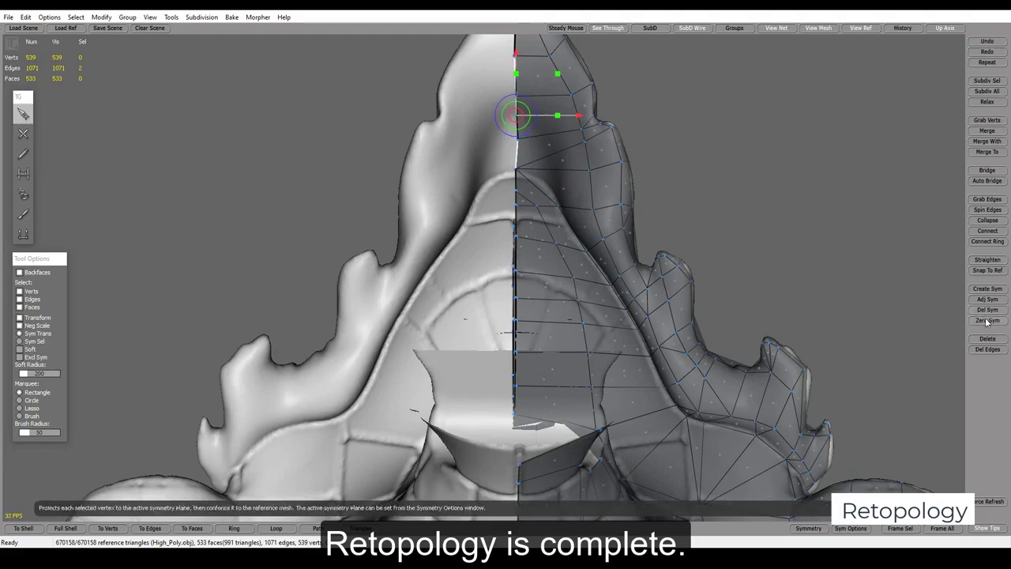
pyautogui.click(987, 321)
# Orbit from a frontal view to a three-quarter side view of the head
pyautogui.moveTo(713, 226)
pyautogui.mouseDown(button='middle')
pyautogui.moveTo(640, 343)
pyautogui.moveTo(782, 346)
pyautogui.moveTo(817, 219)
pyautogui.moveTo(826, 255)
pyautogui.moveTo(765, 263)
pyautogui.moveTo(713, 190)
pyautogui.moveTo(957, 309)
pyautogui.moveTo(801, 266)
pyautogui.moveTo(798, 79)
pyautogui.mouseUp(button='middle')
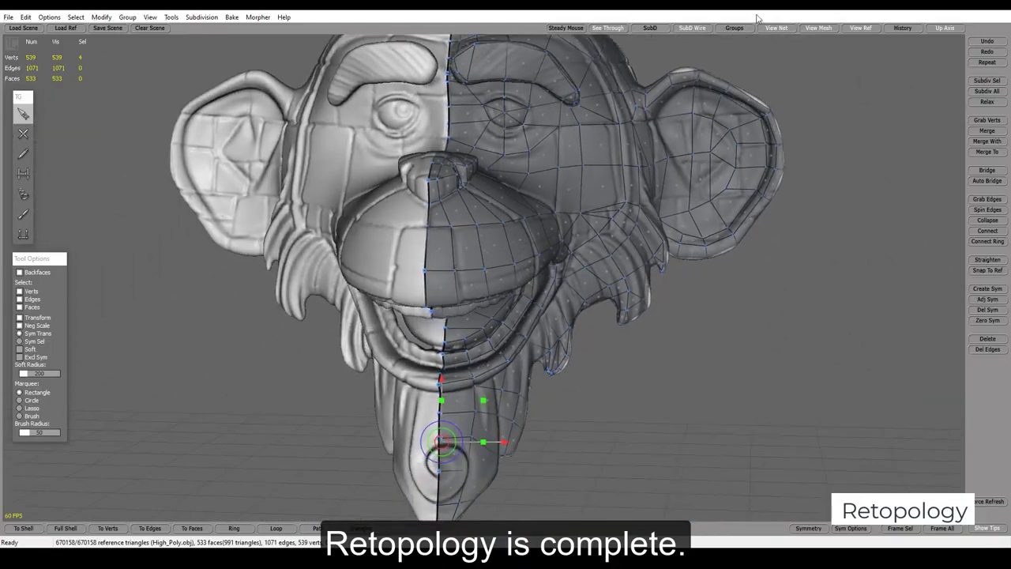
pyautogui.moveTo(742, 283); pyautogui.dragTo(772, 63, button='middle')
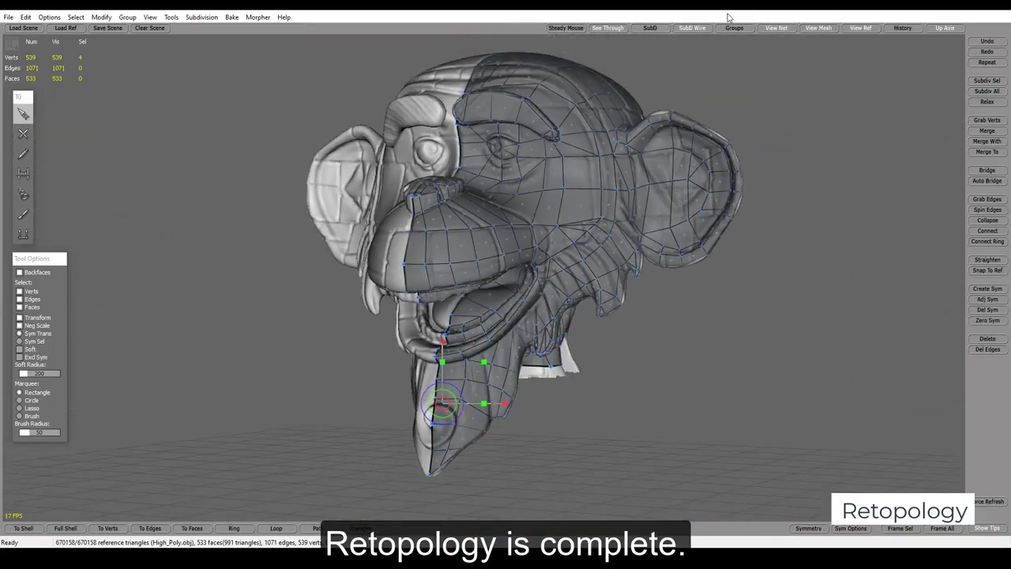
# Hide the high-poly reference and wireframe overlay, then orbit around the shaded low-poly head
pyautogui.click(860, 28)
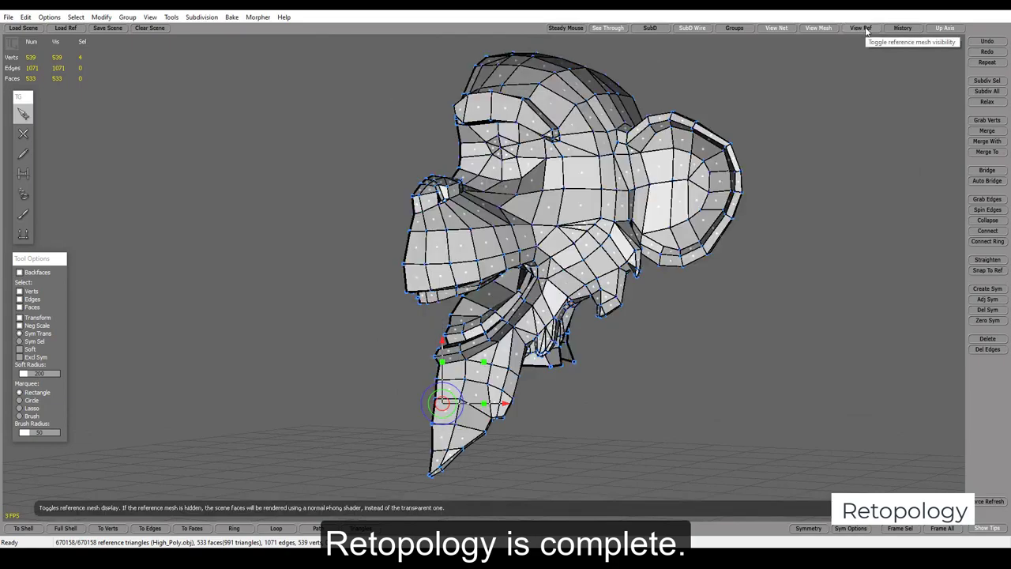
pyautogui.click(777, 28)
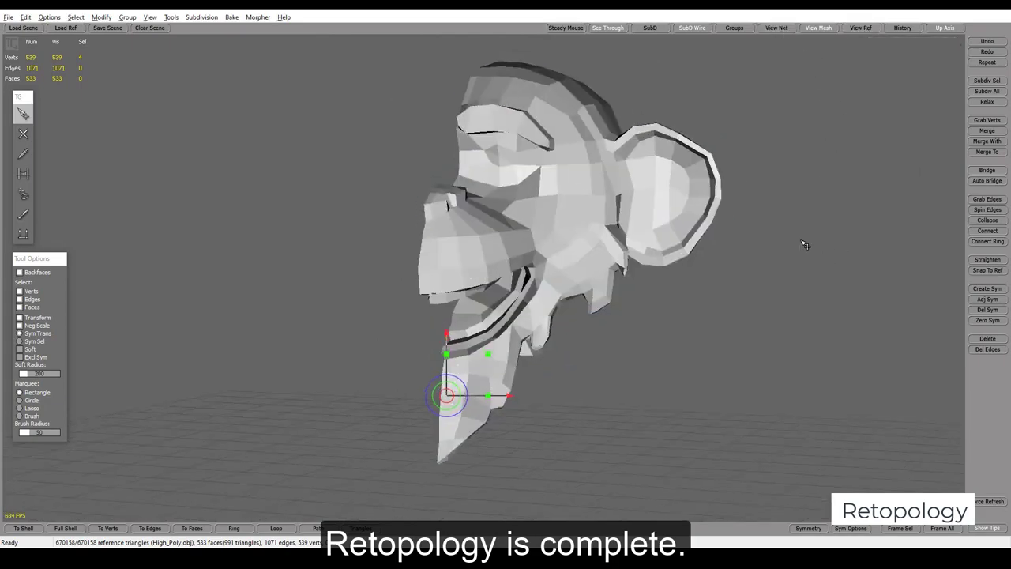
pyautogui.moveTo(759, 126)
pyautogui.mouseDown(button='middle')
pyautogui.moveTo(630, 257)
pyautogui.moveTo(764, 262)
pyautogui.mouseUp(button='middle')
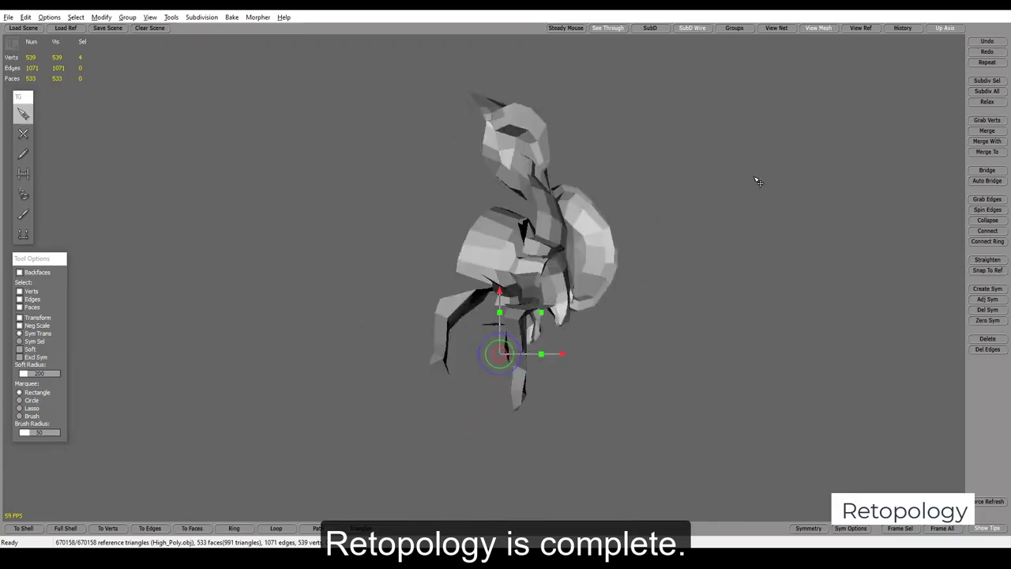
pyautogui.moveTo(734, 198); pyautogui.dragTo(761, 241, button='middle')
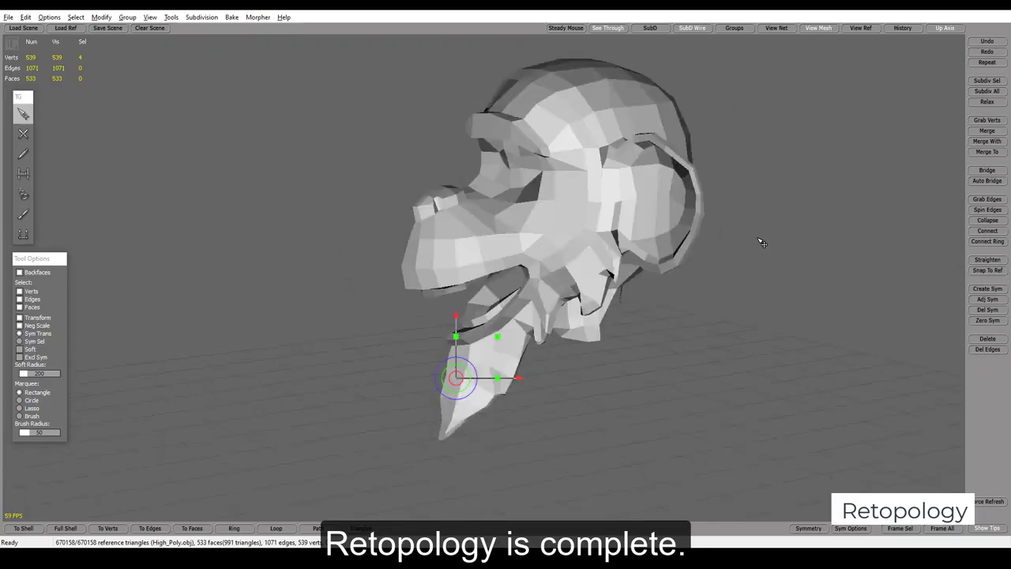